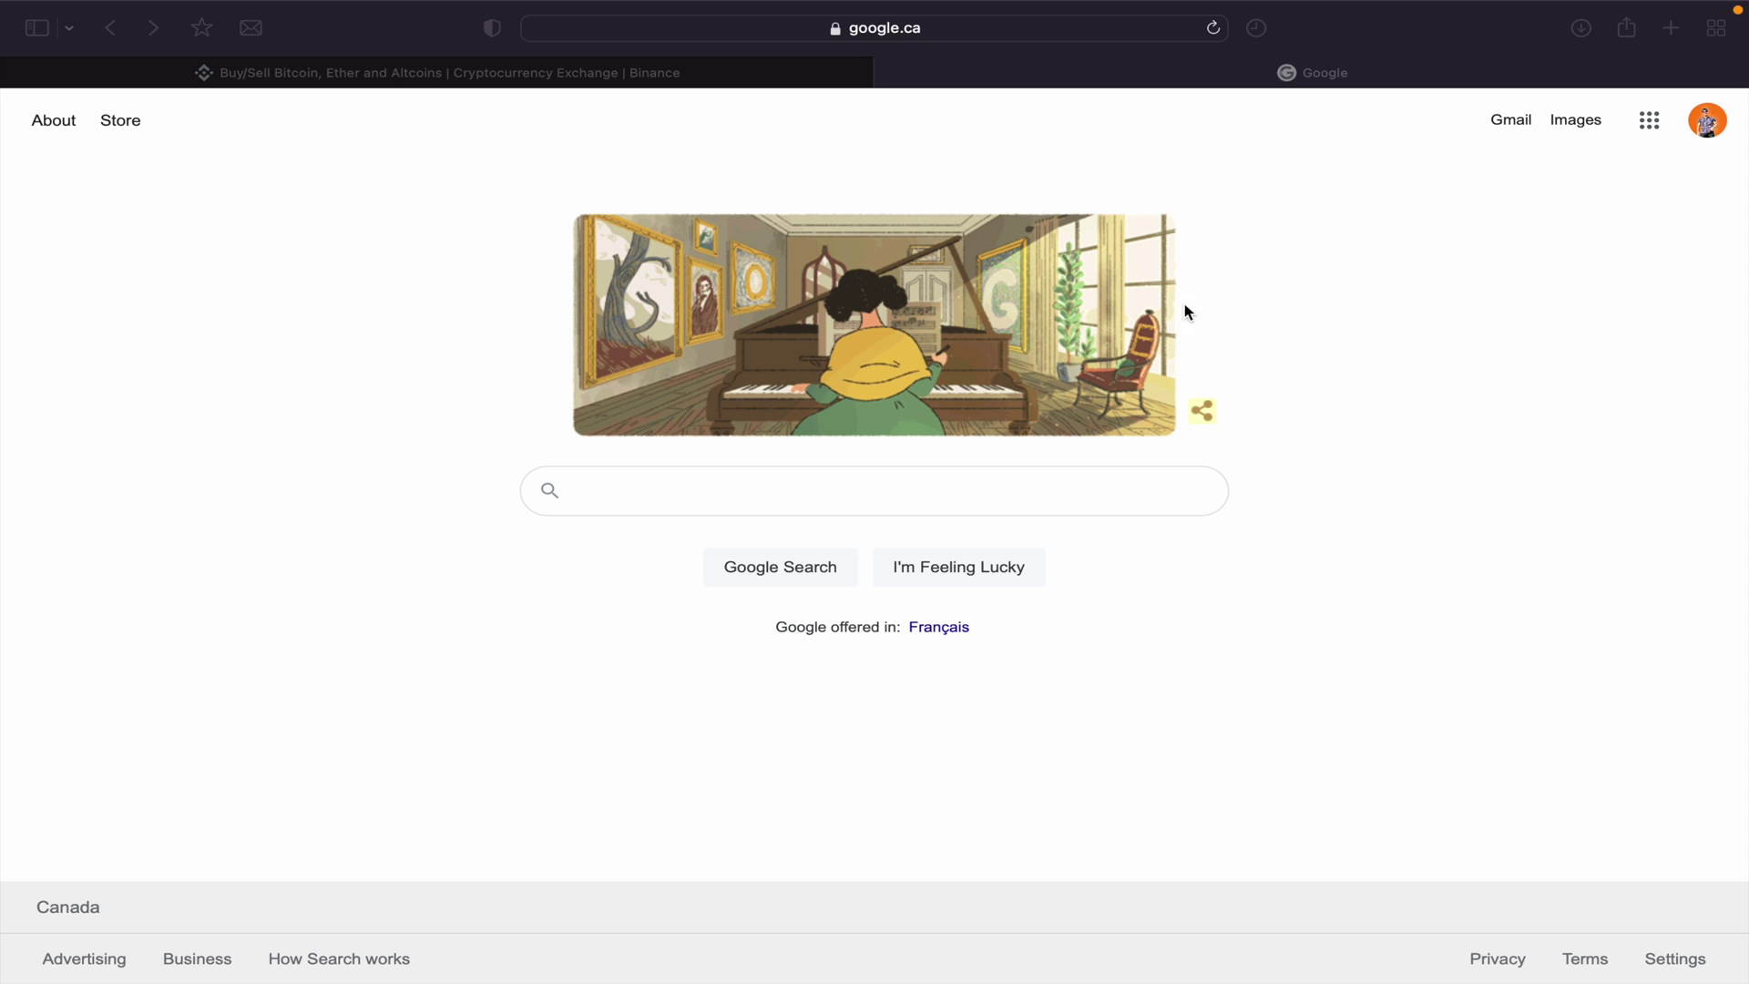
# Load the CoinStats website and go via Get Started and e-mail sign-up to the login page.
pyautogui.click(992, 22)
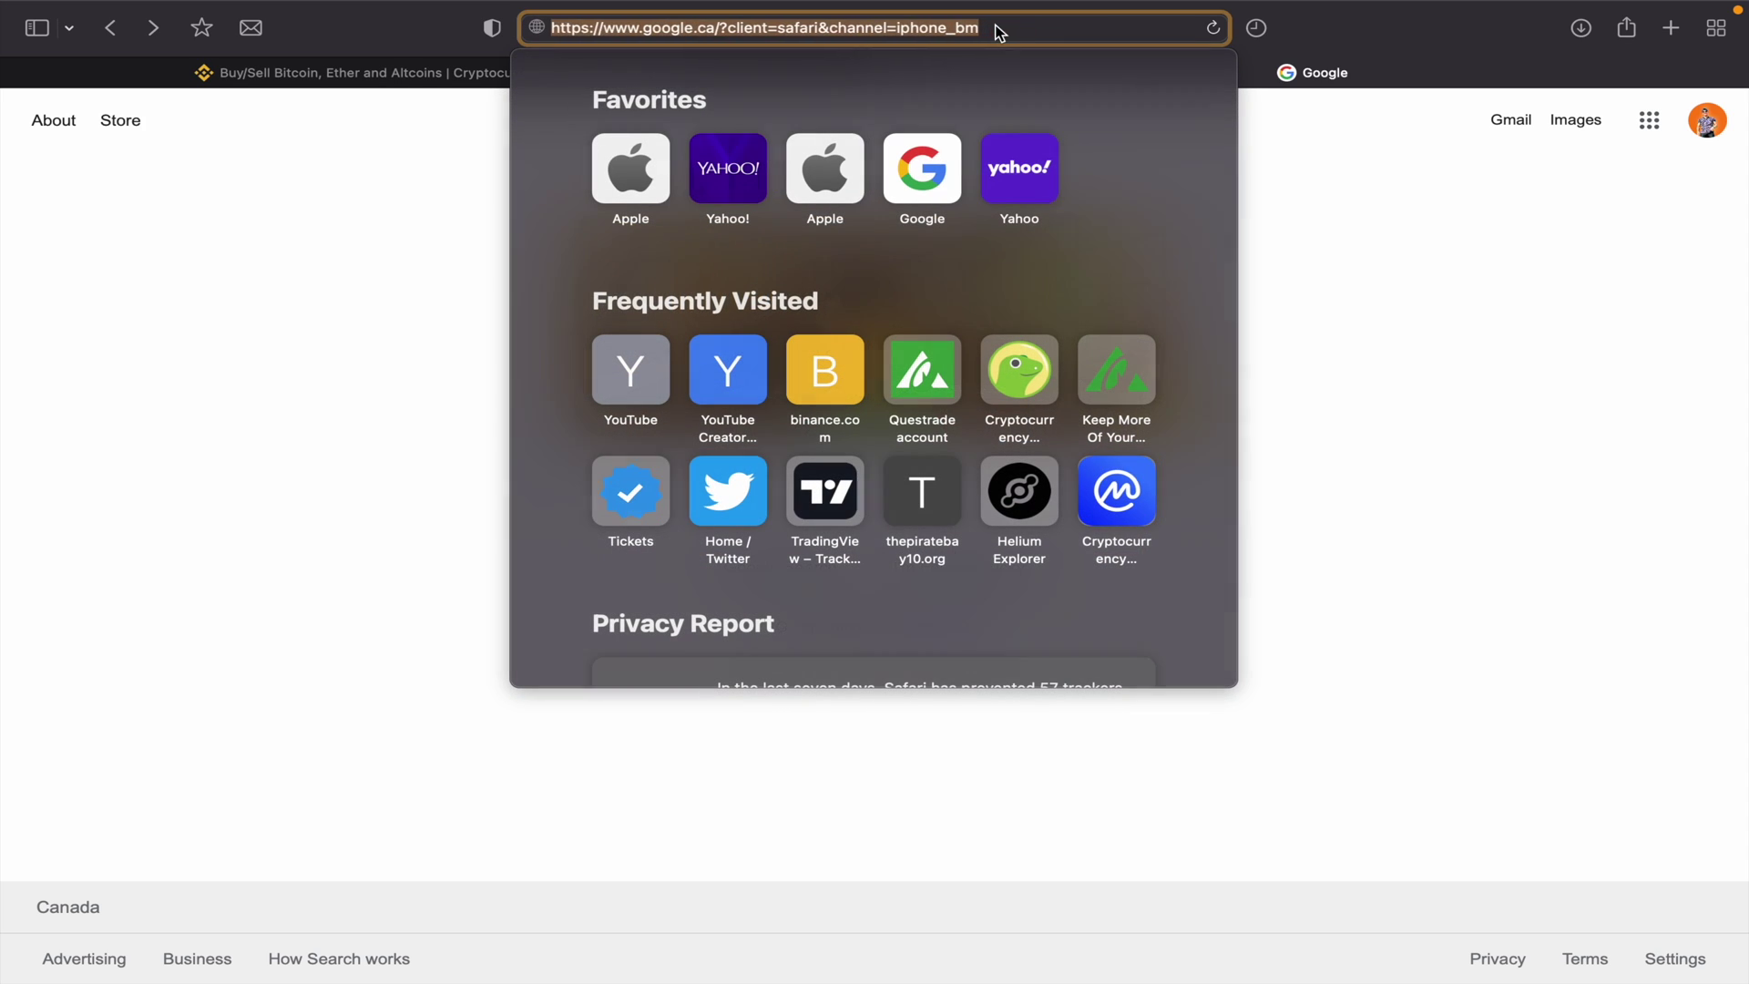
pyautogui.write('coins')
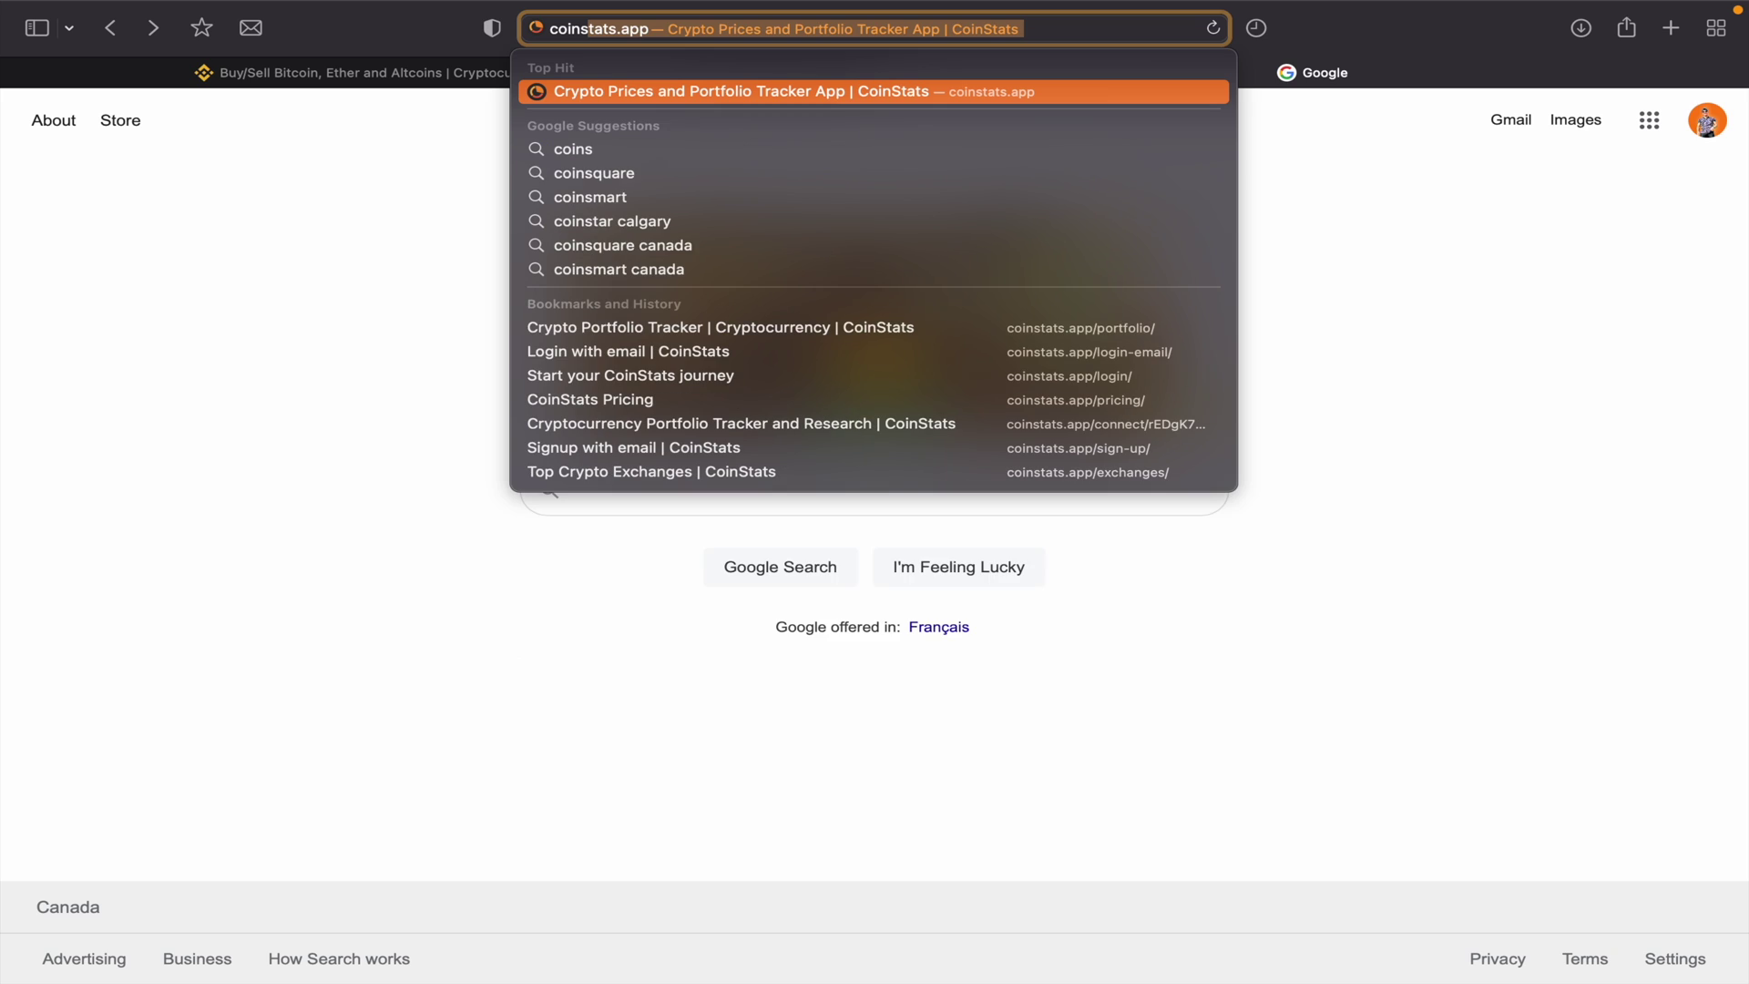
pyautogui.press('Return')
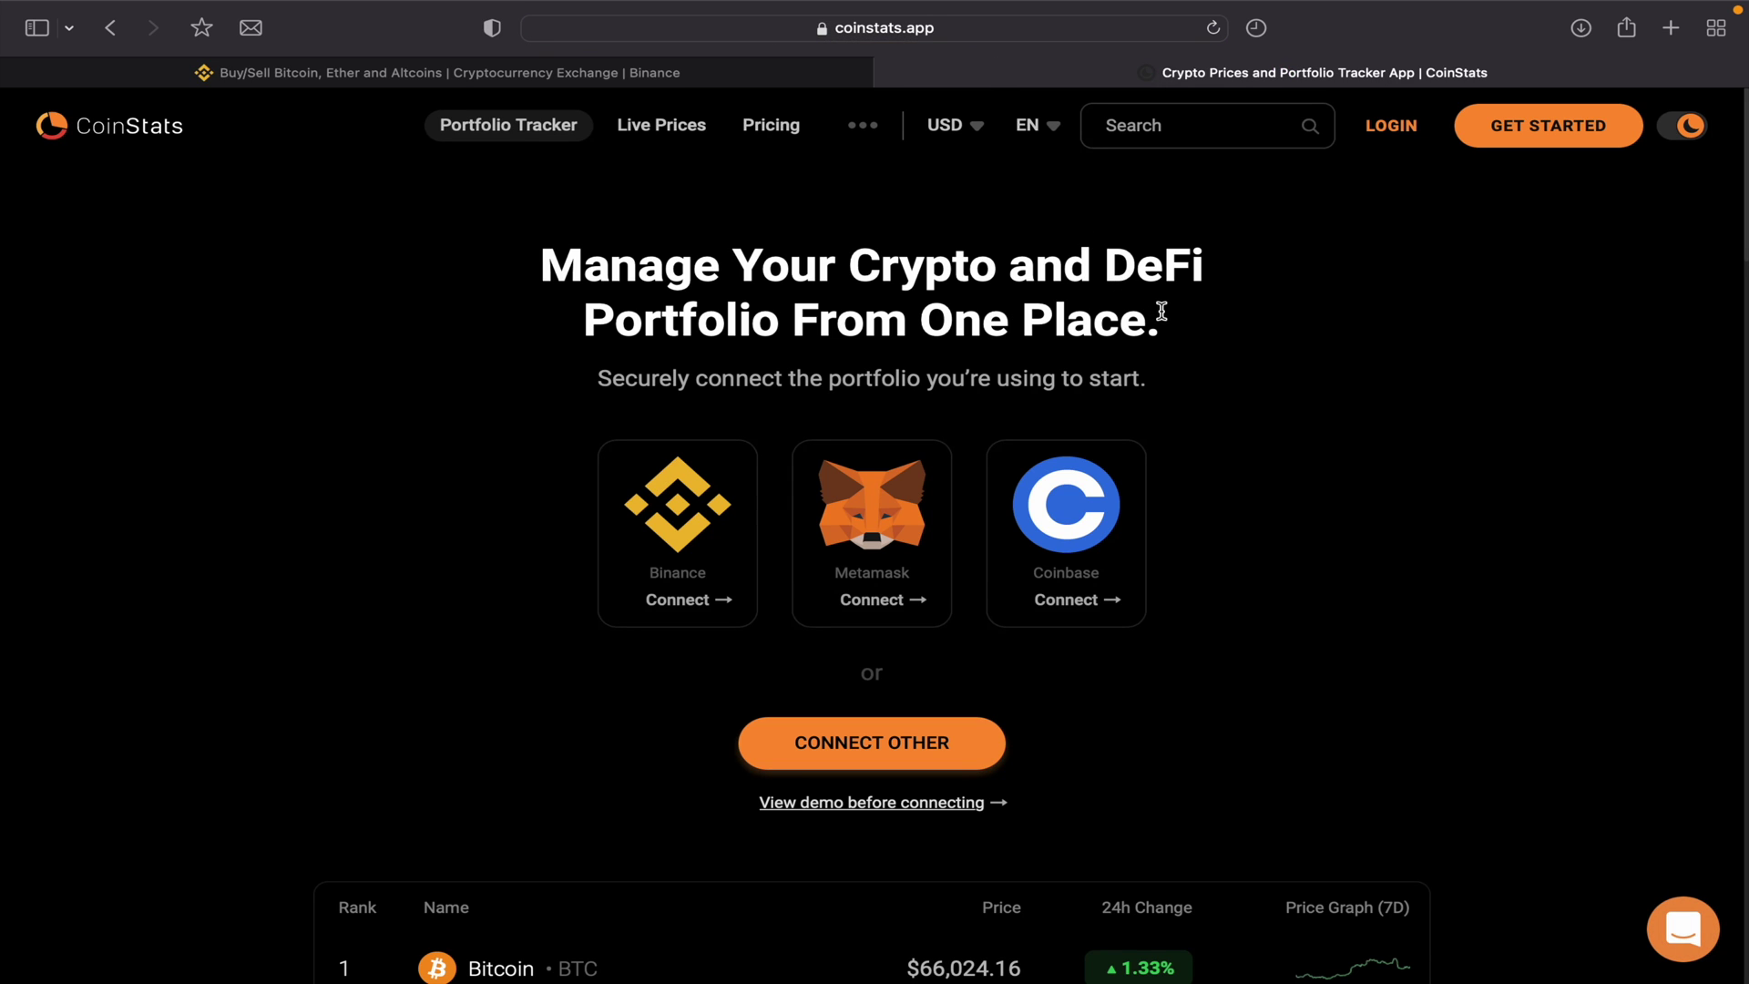
pyautogui.click(1568, 133)
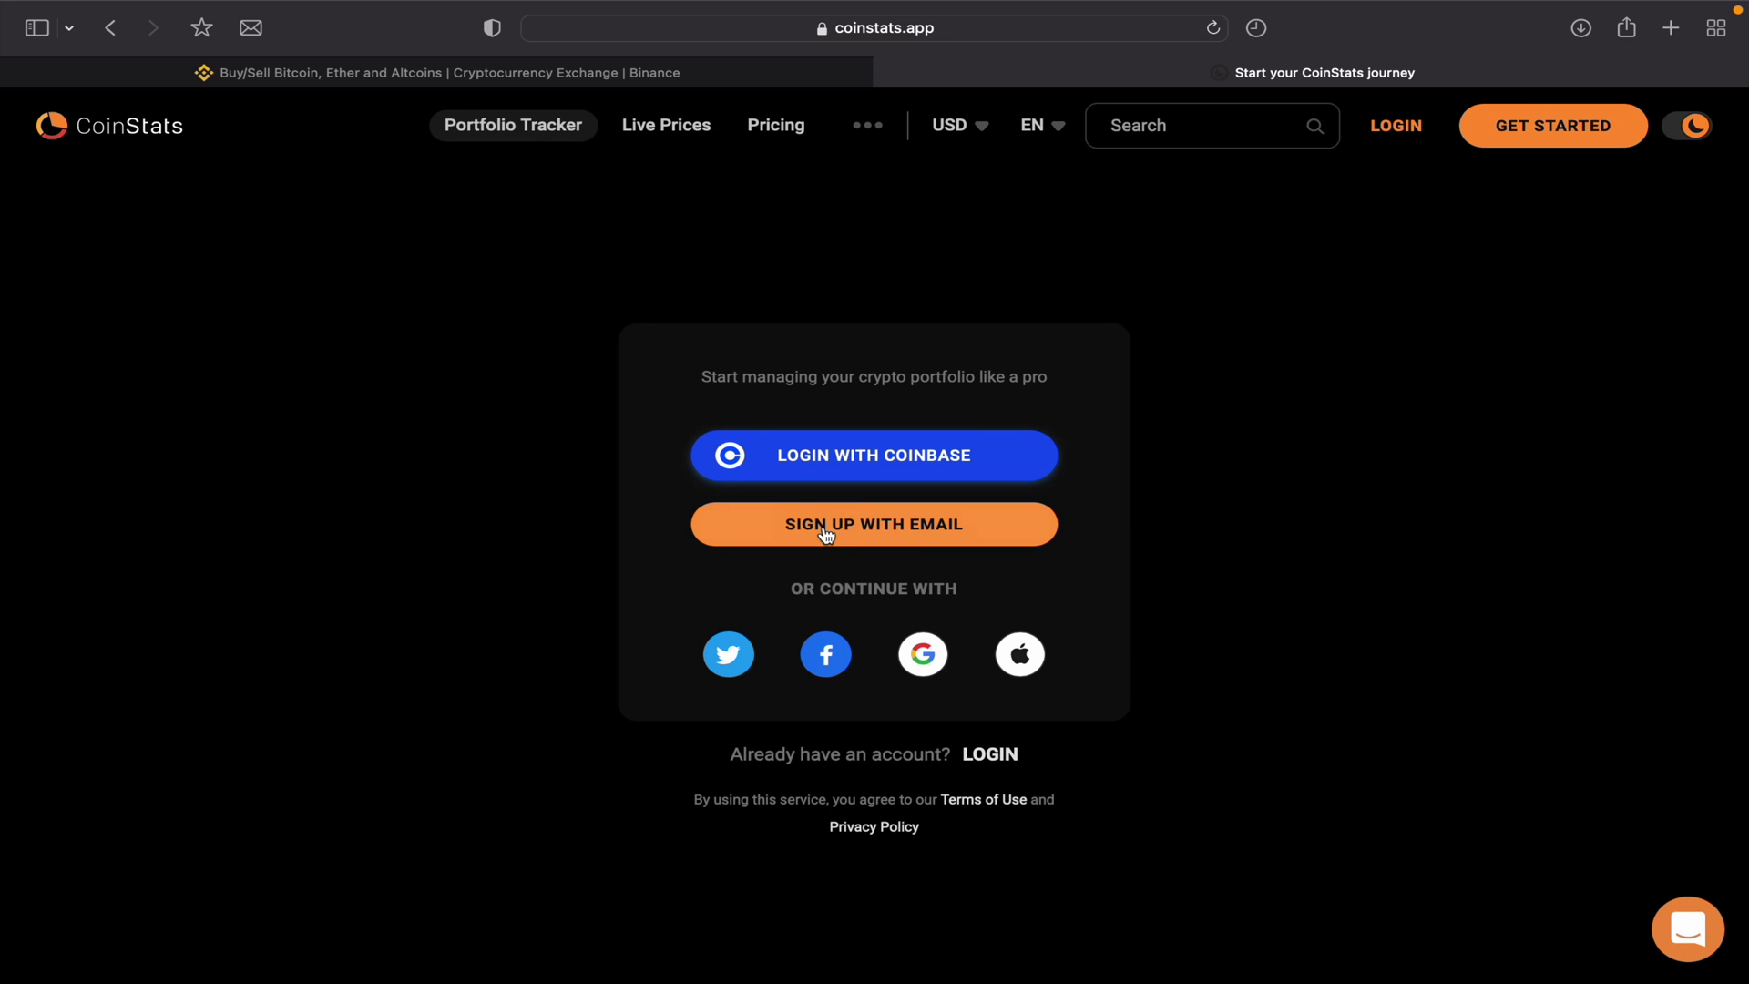
pyautogui.click(877, 534)
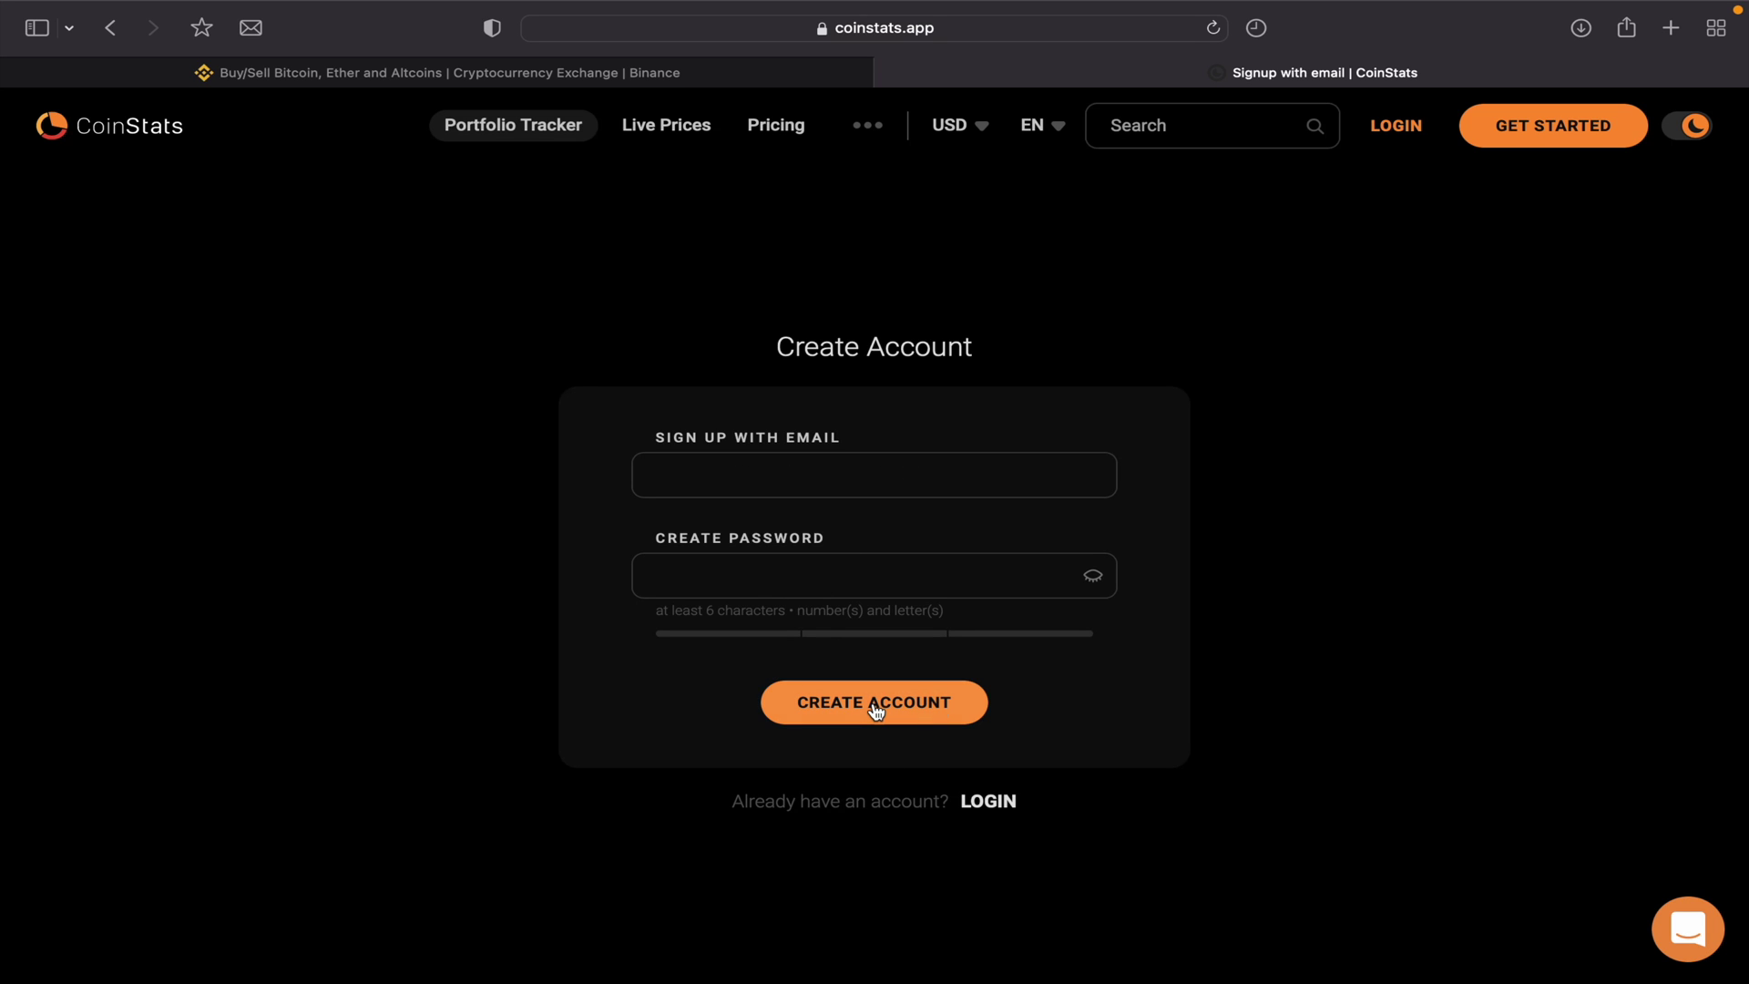
pyautogui.click(1398, 126)
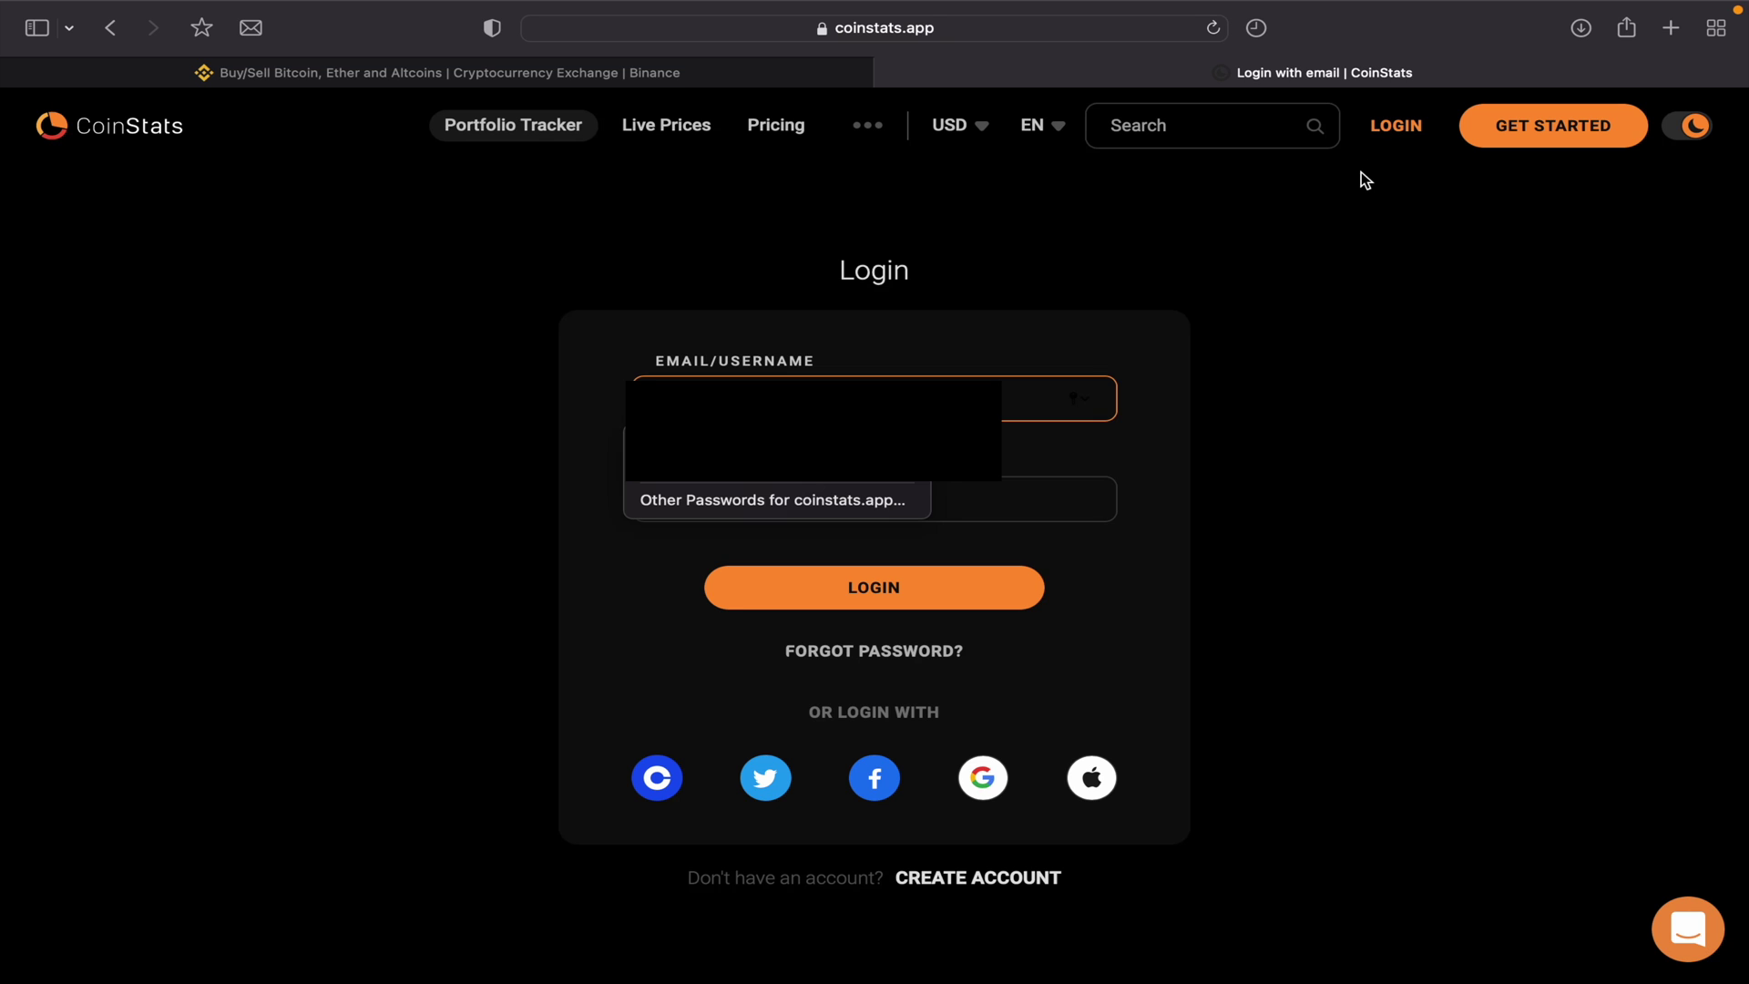
# Log in with the saved credentials and view the Charts, Transactions and Holdings tabs.
pyautogui.press('Return')
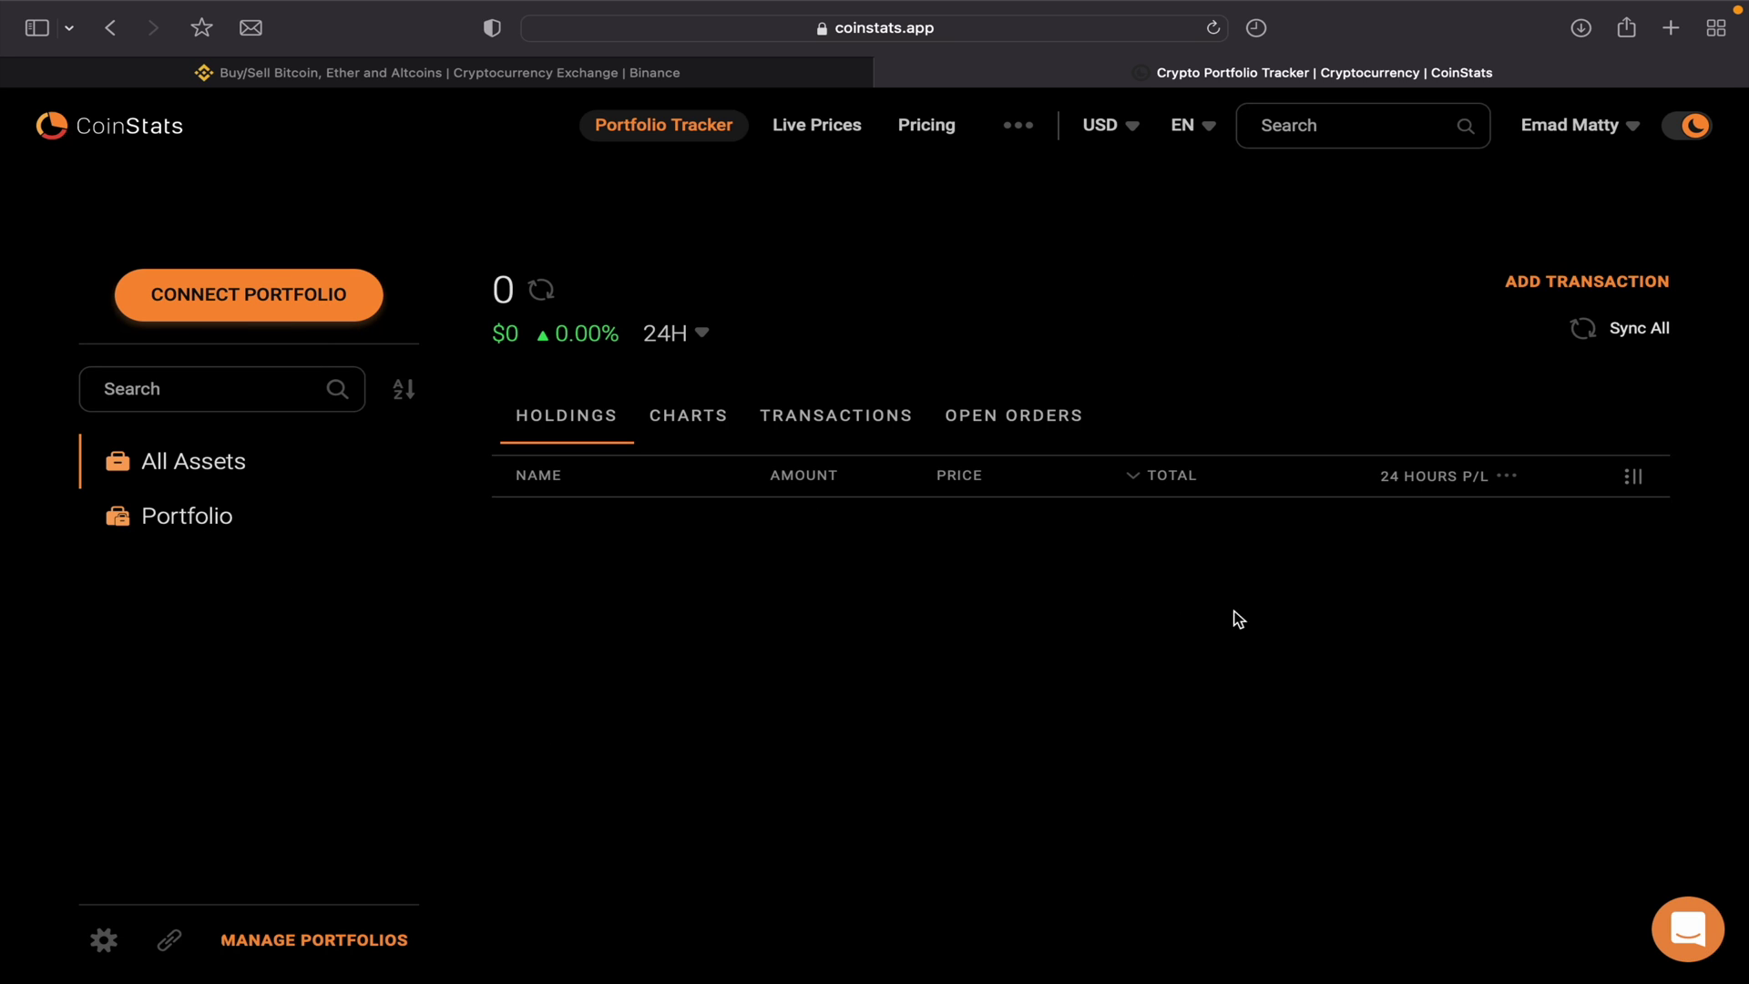
pyautogui.click(729, 416)
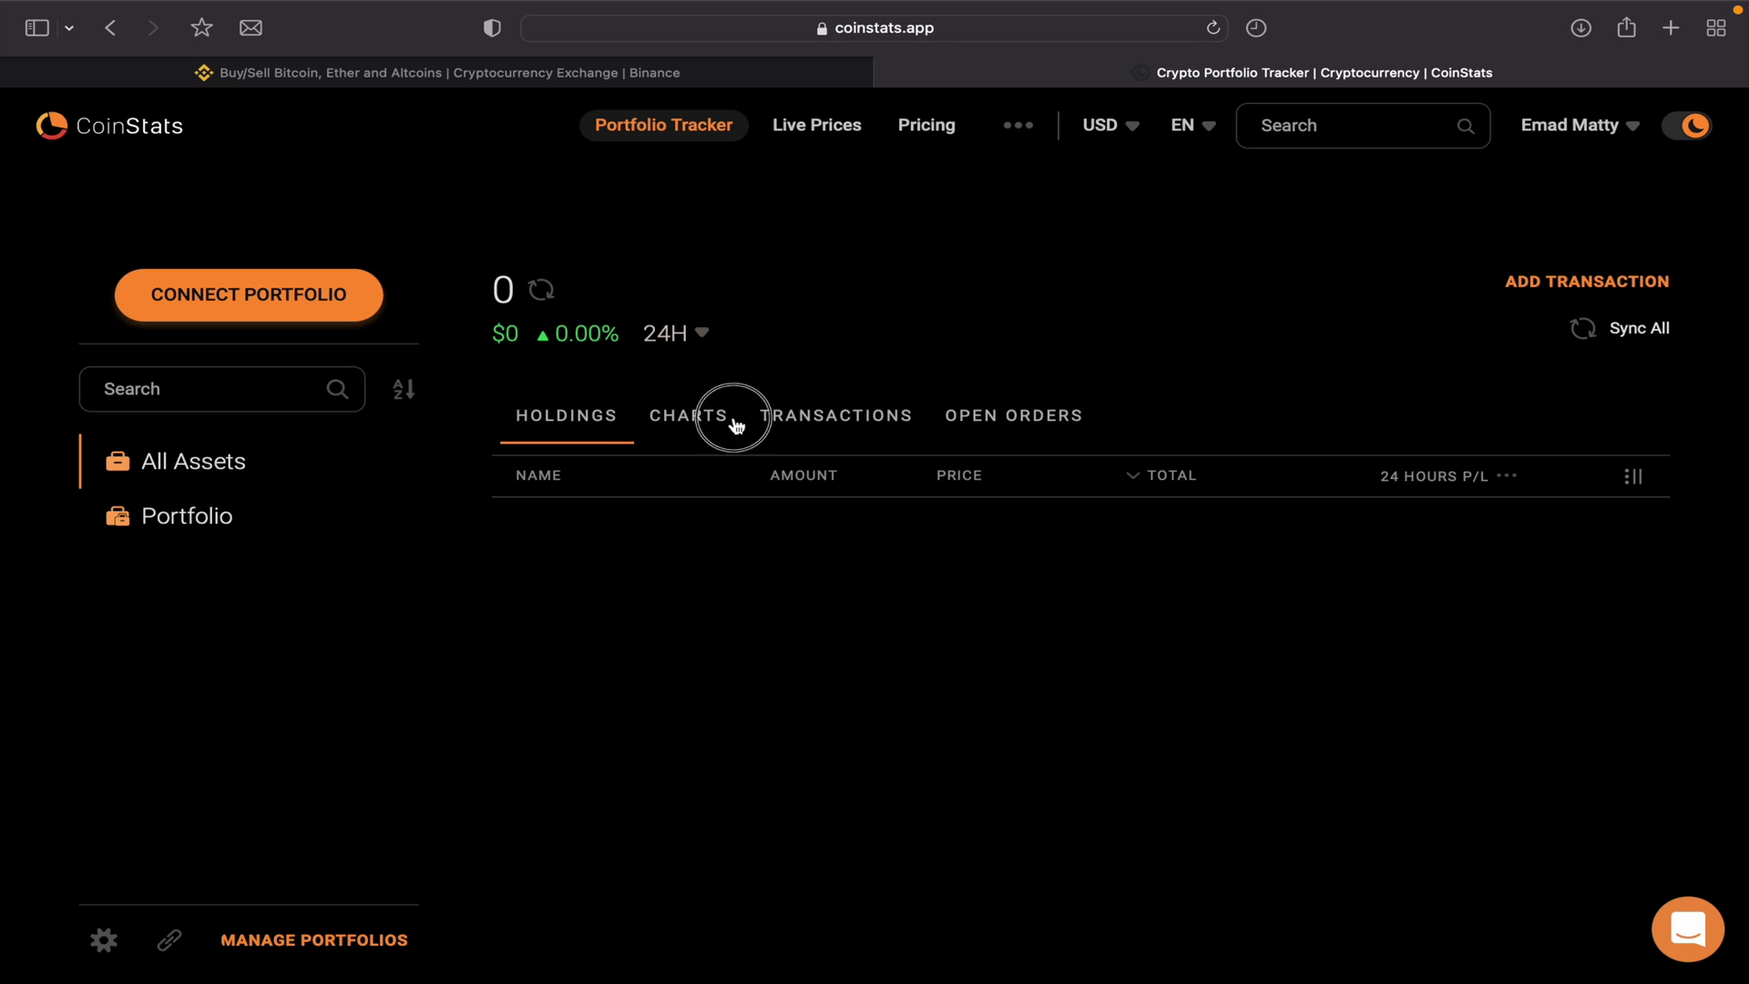
pyautogui.click(878, 415)
pyautogui.click(601, 415)
# Choose Binance as the portfolio source to connect.
pyautogui.click(228, 300)
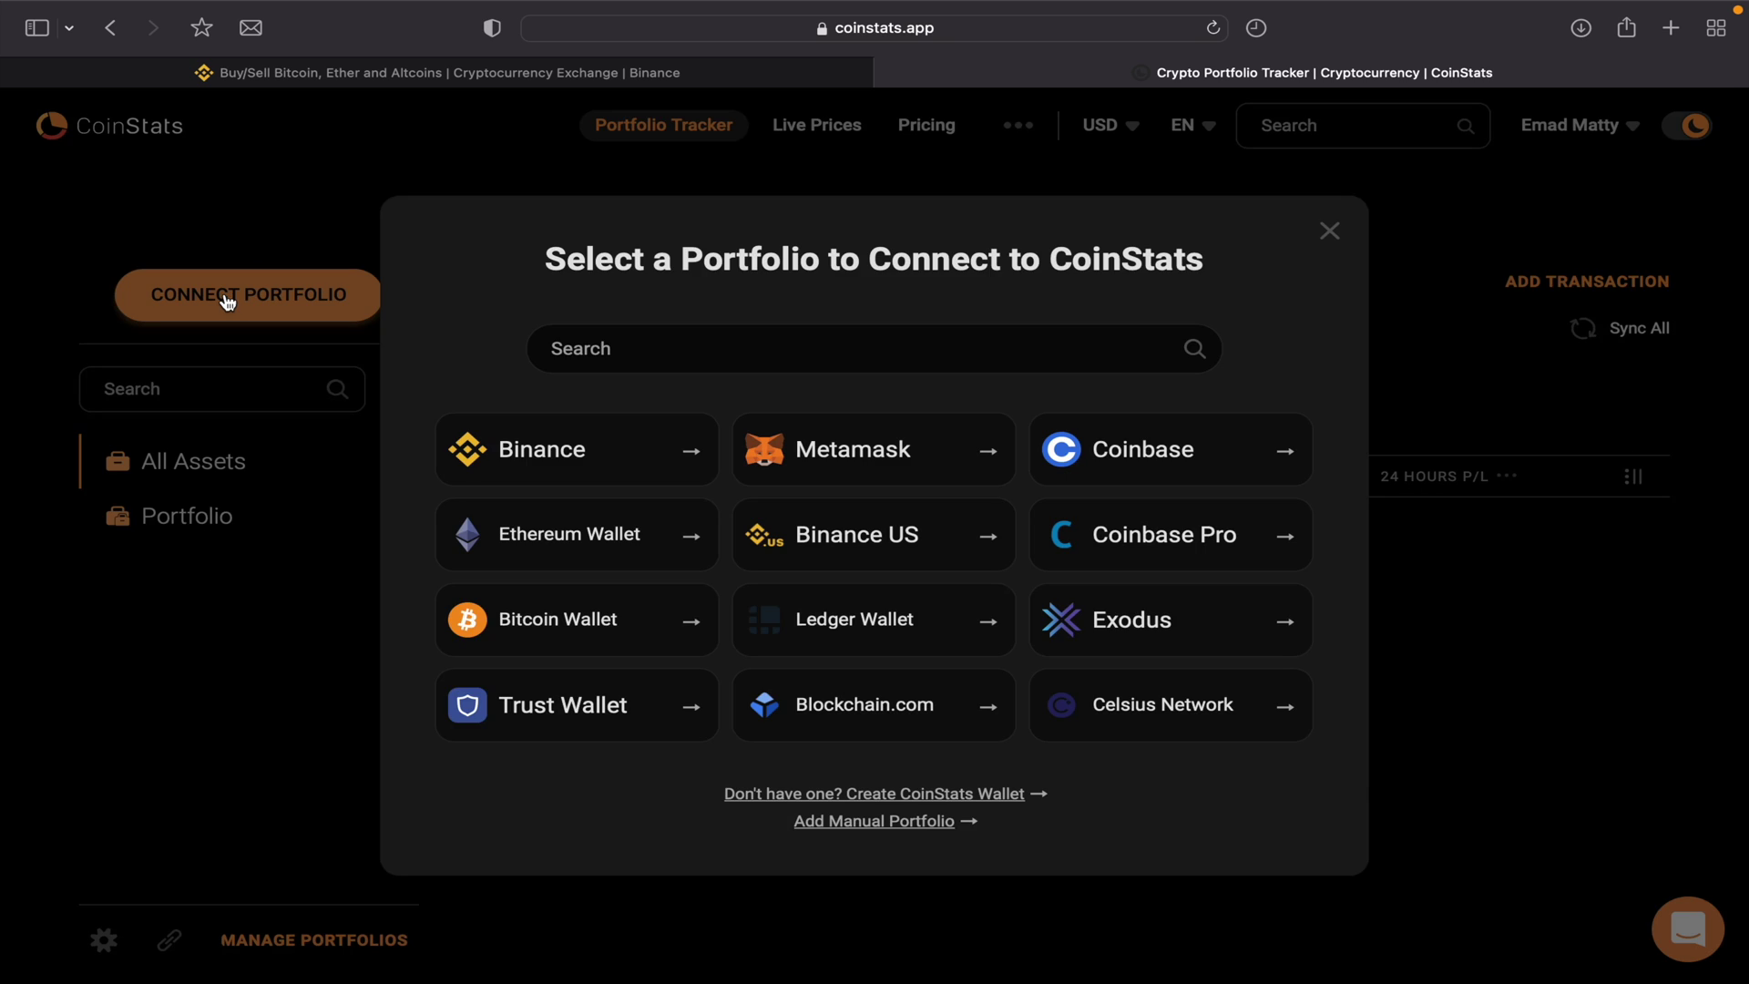
pyautogui.click(700, 348)
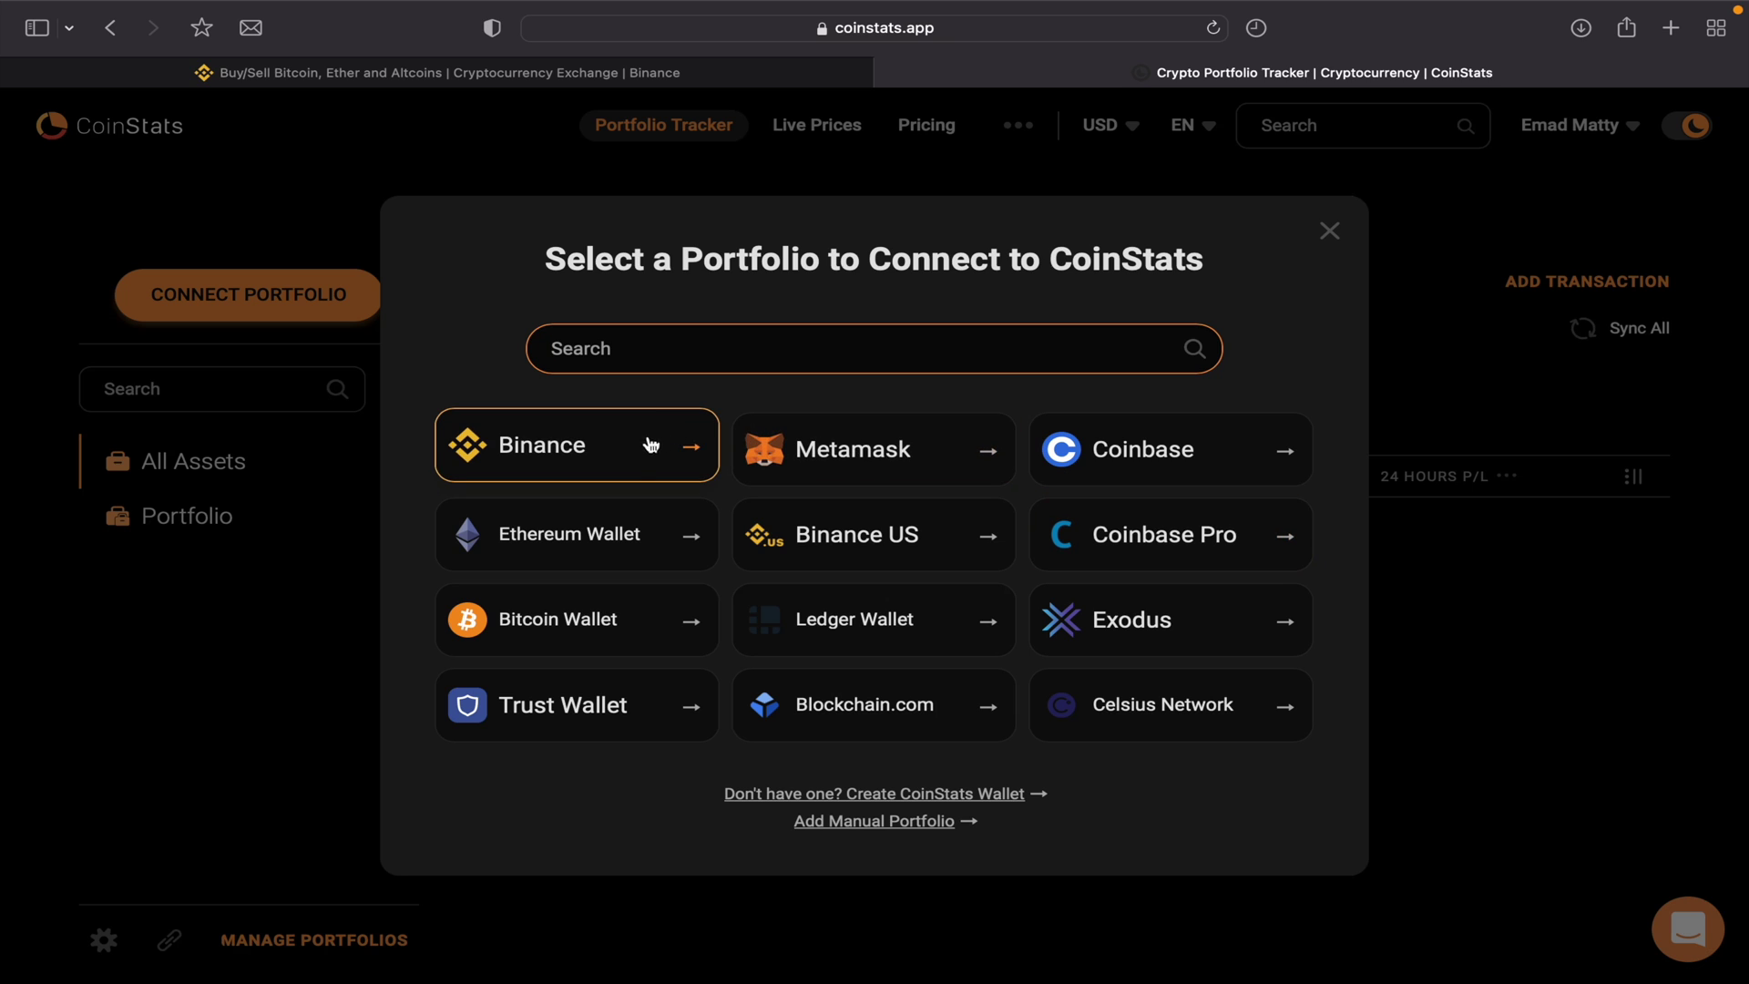
pyautogui.click(565, 465)
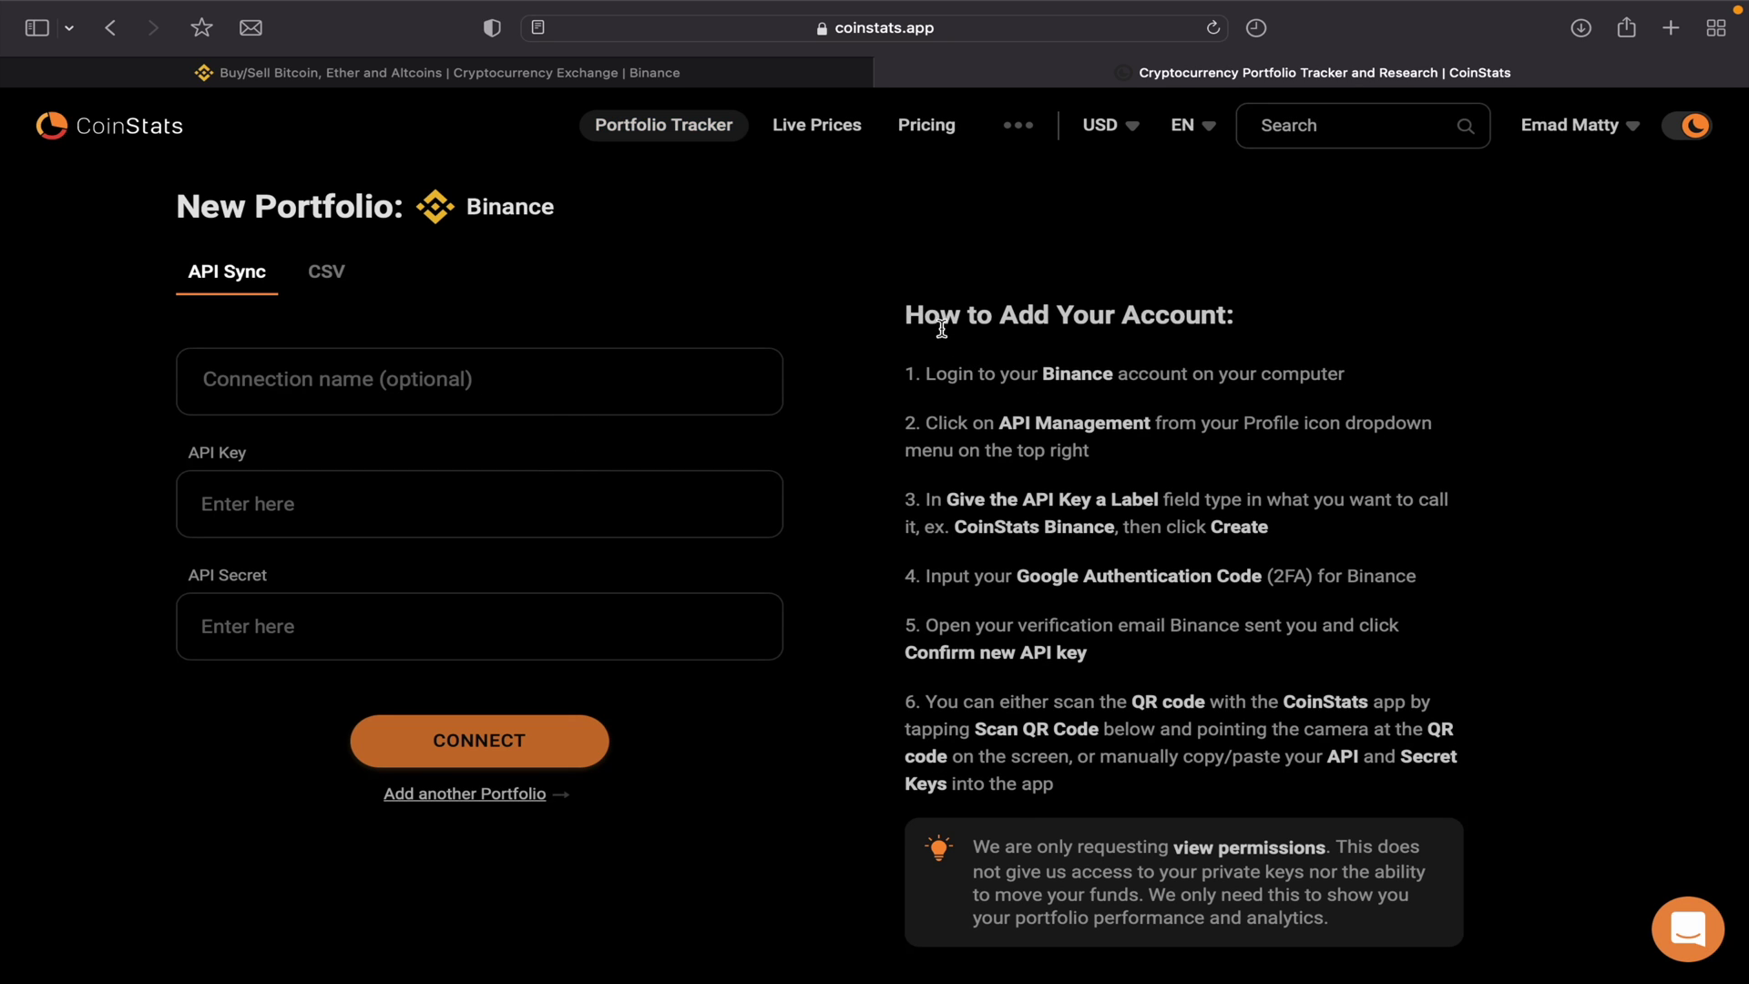
pyautogui.moveTo(897, 308); pyautogui.dragTo(1150, 557)
pyautogui.click(1508, 462)
# Name the connection 'Binance' and review the API Key and API Secret fields.
pyautogui.click(319, 379)
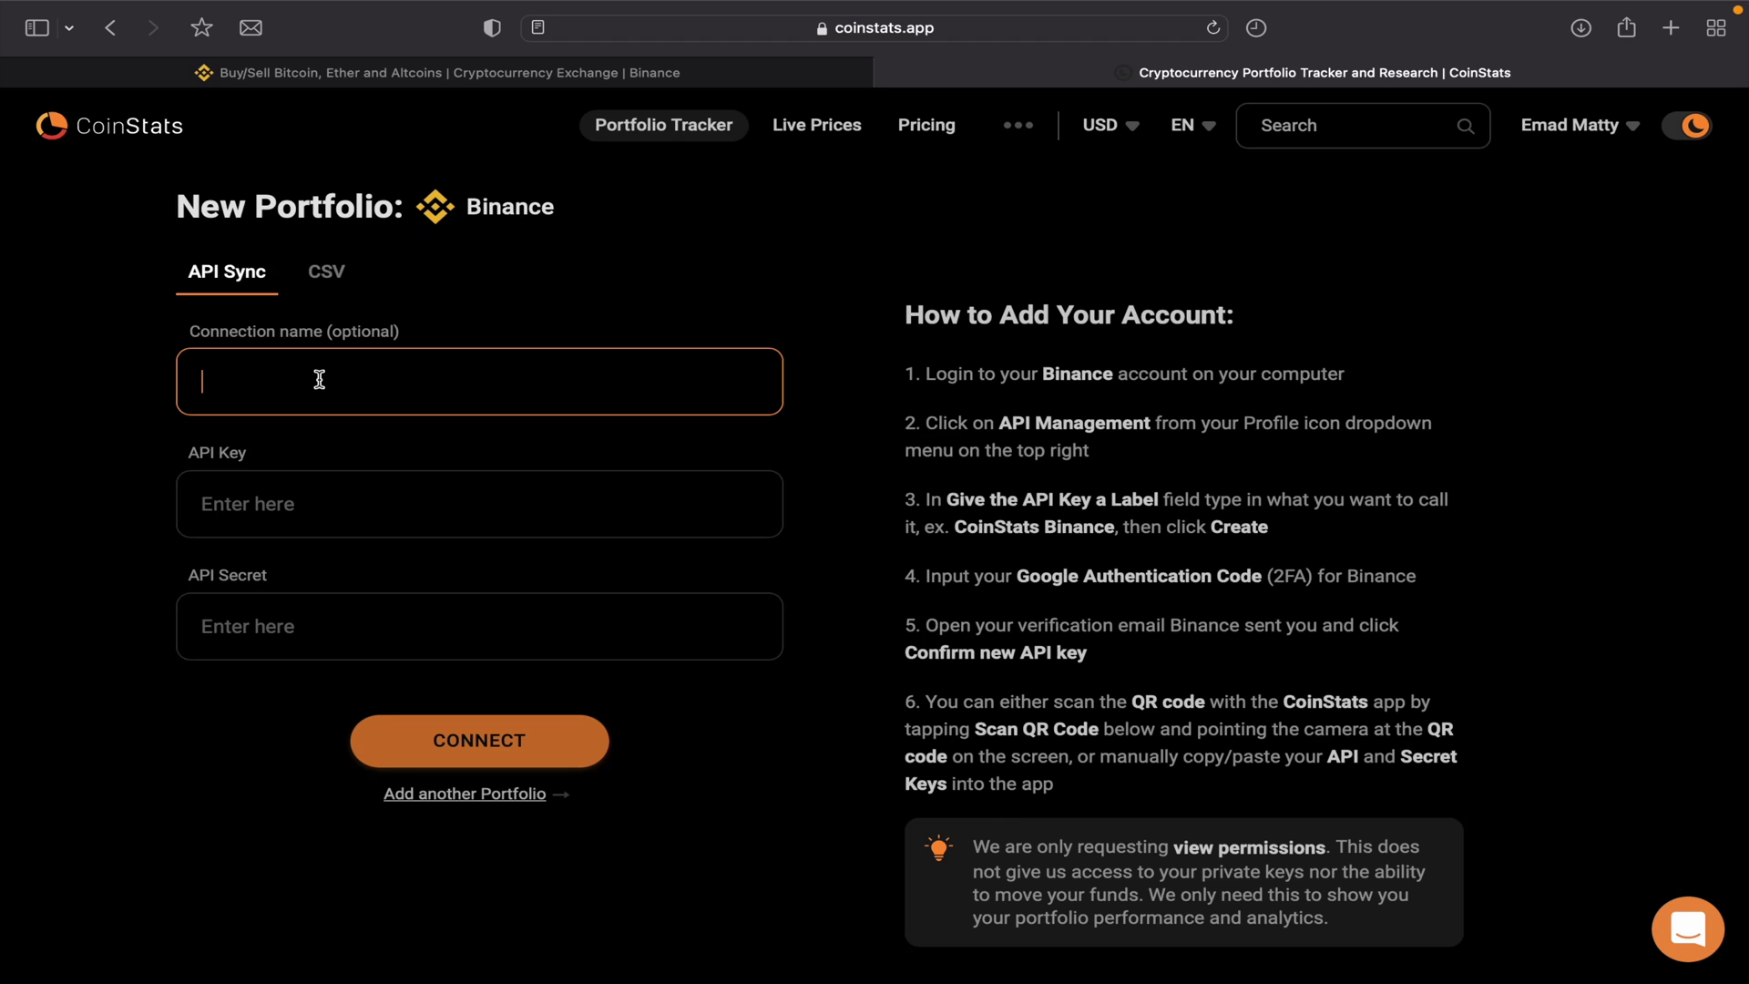
pyautogui.write('Binance')
pyautogui.click(270, 495)
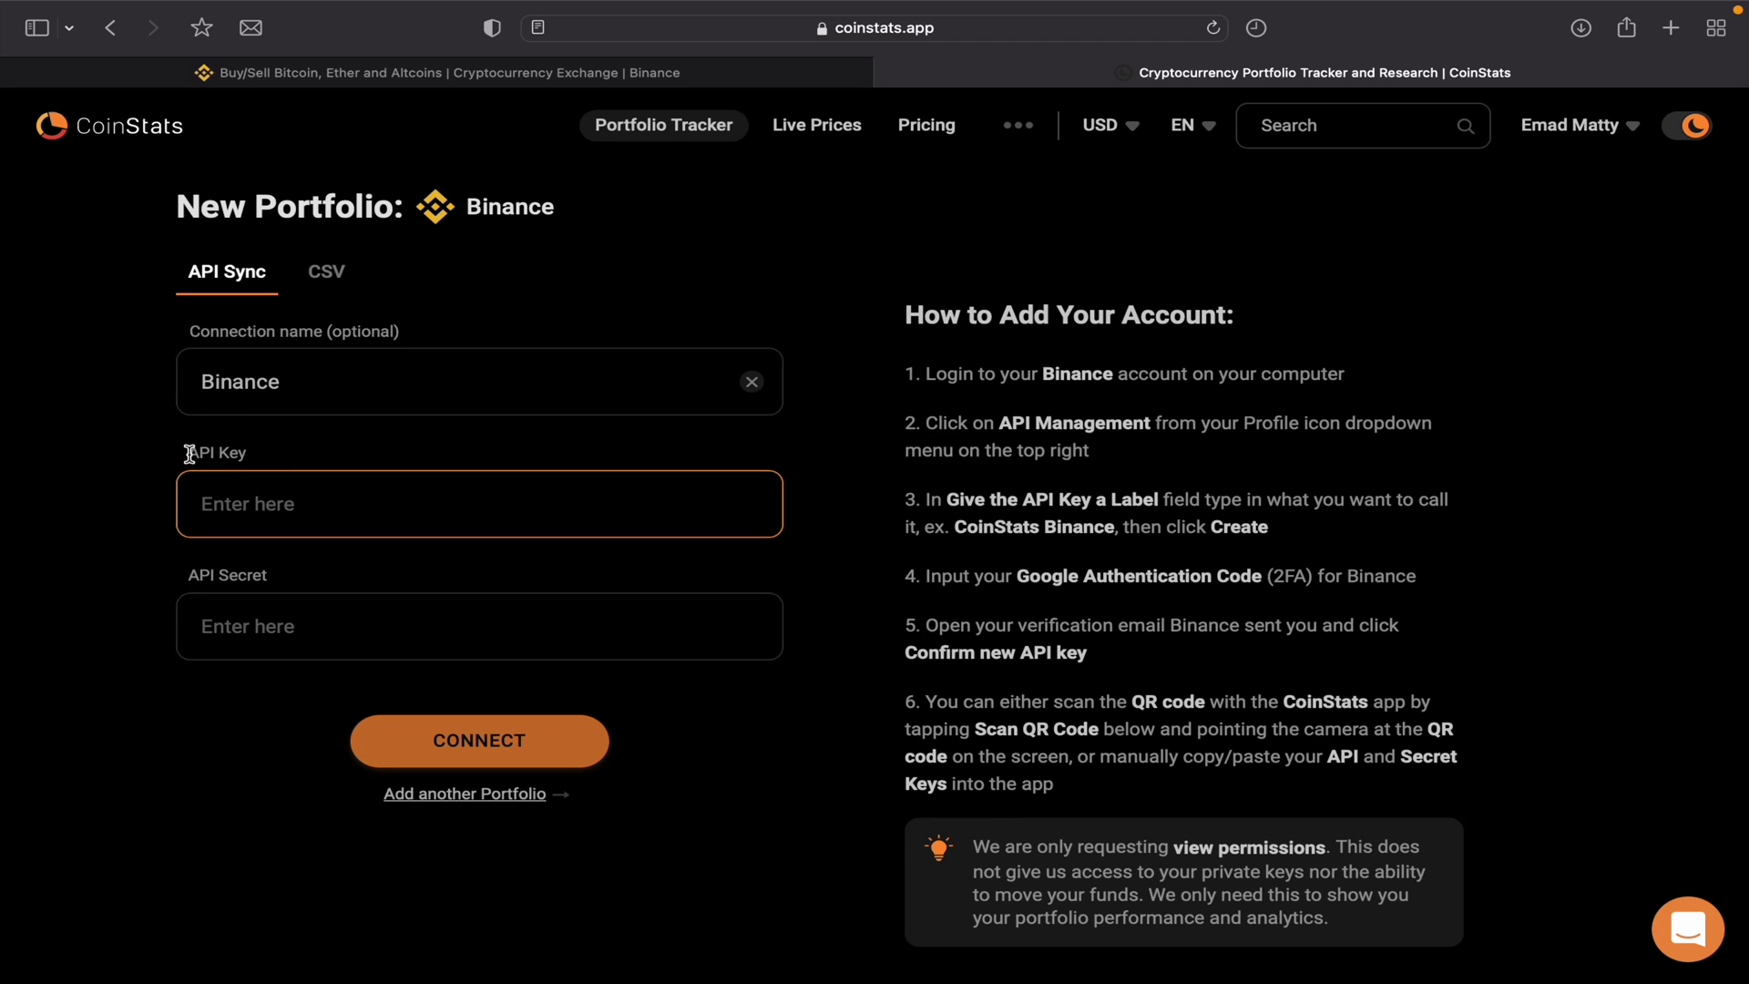
pyautogui.moveTo(187, 453); pyautogui.dragTo(258, 452)
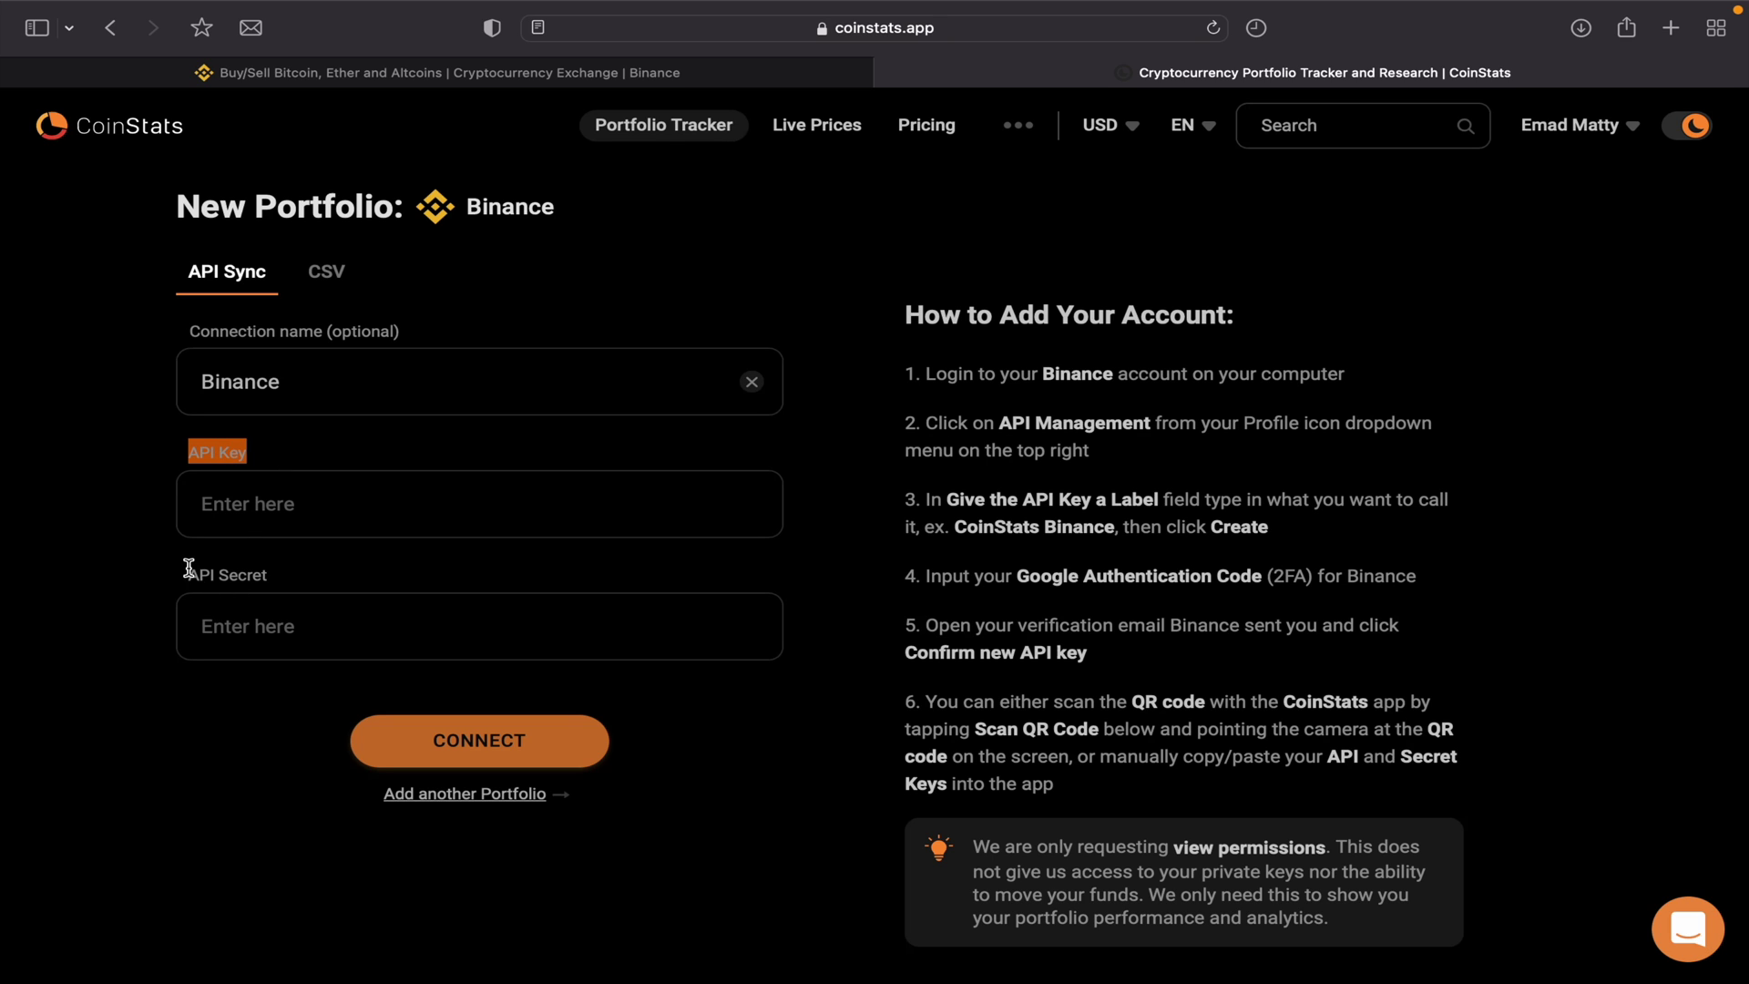
pyautogui.moveTo(183, 566); pyautogui.dragTo(273, 577)
pyautogui.click(310, 583)
# On Binance, create a labelled API key for CoinStats, triggering security verification.
pyautogui.click(538, 69)
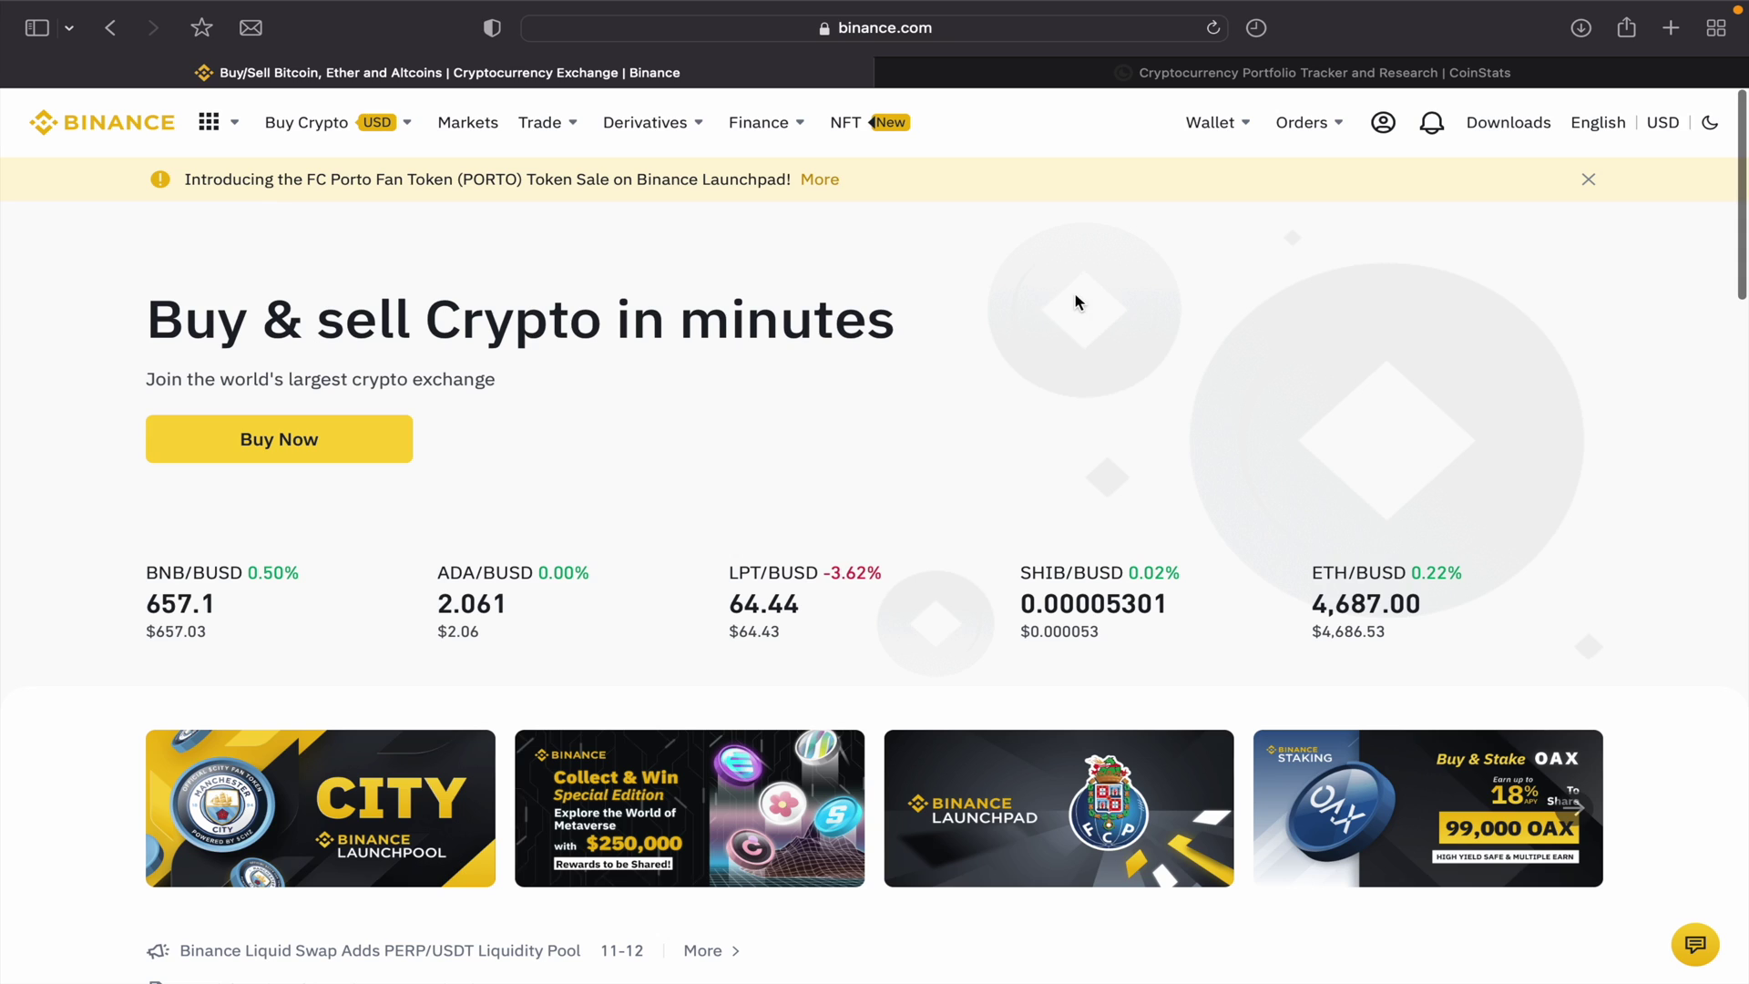
pyautogui.moveTo(1393, 127)
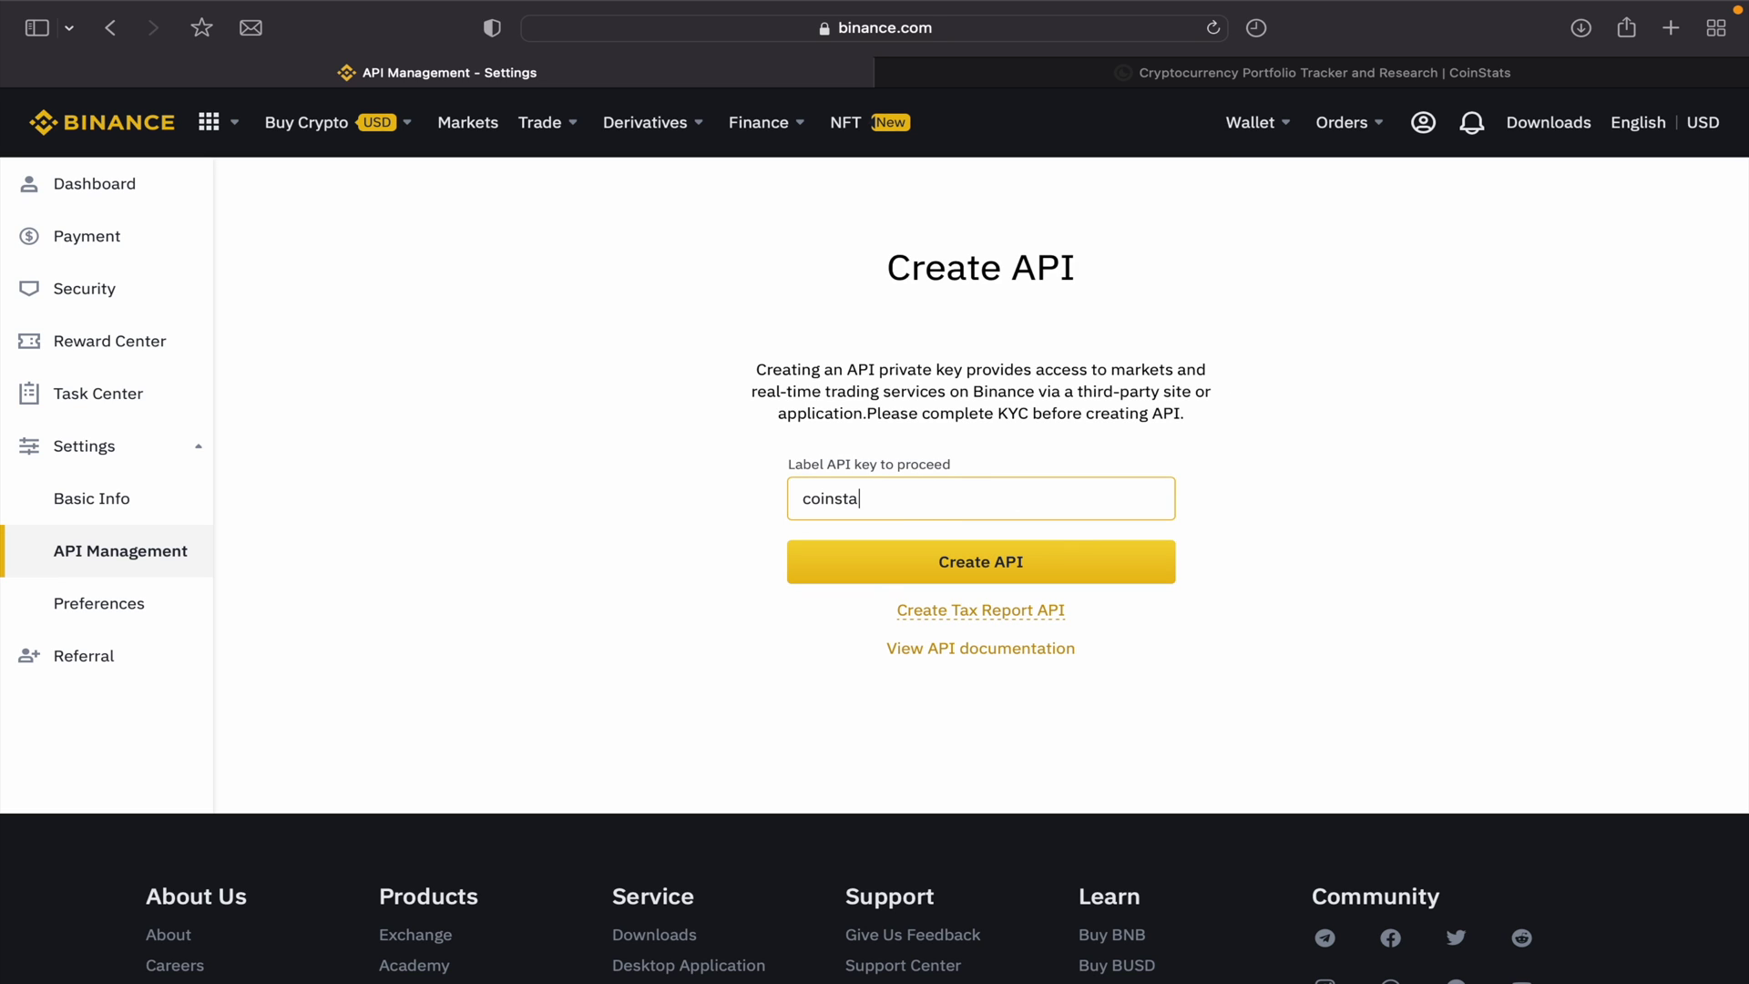
pyautogui.click(1003, 562)
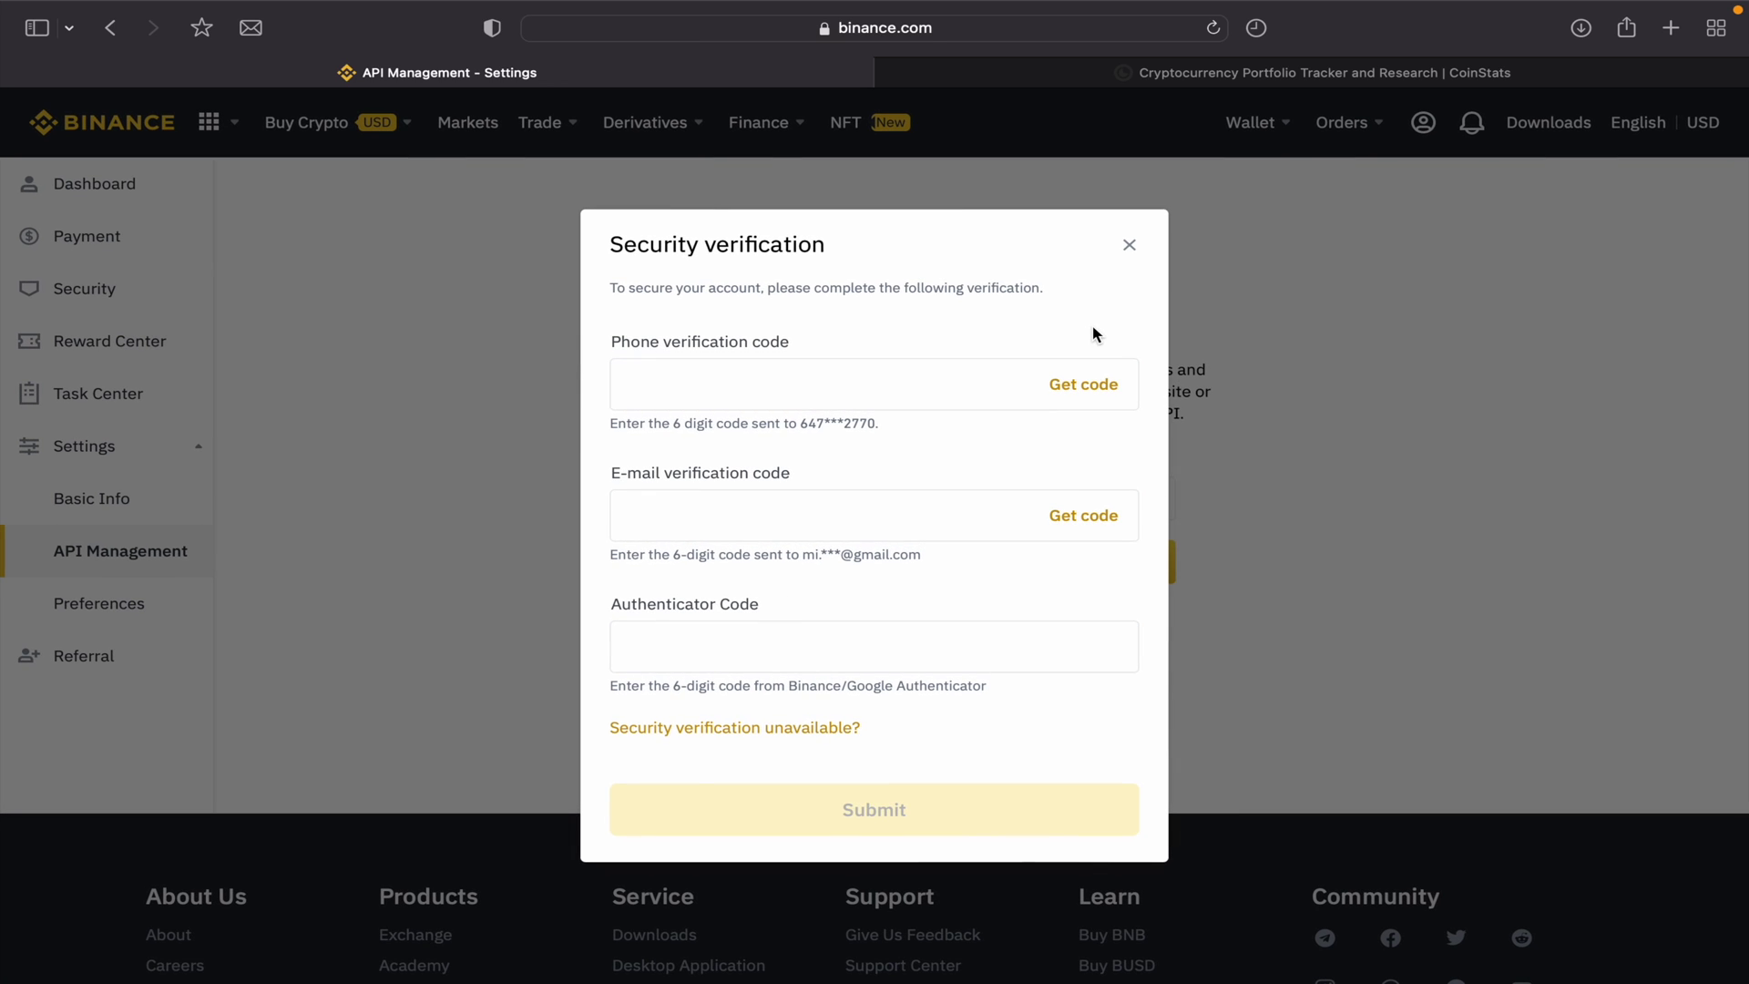
# Request phone and e-mail codes, then enter the phone, e-mail and authenticator verification codes.
pyautogui.click(1097, 384)
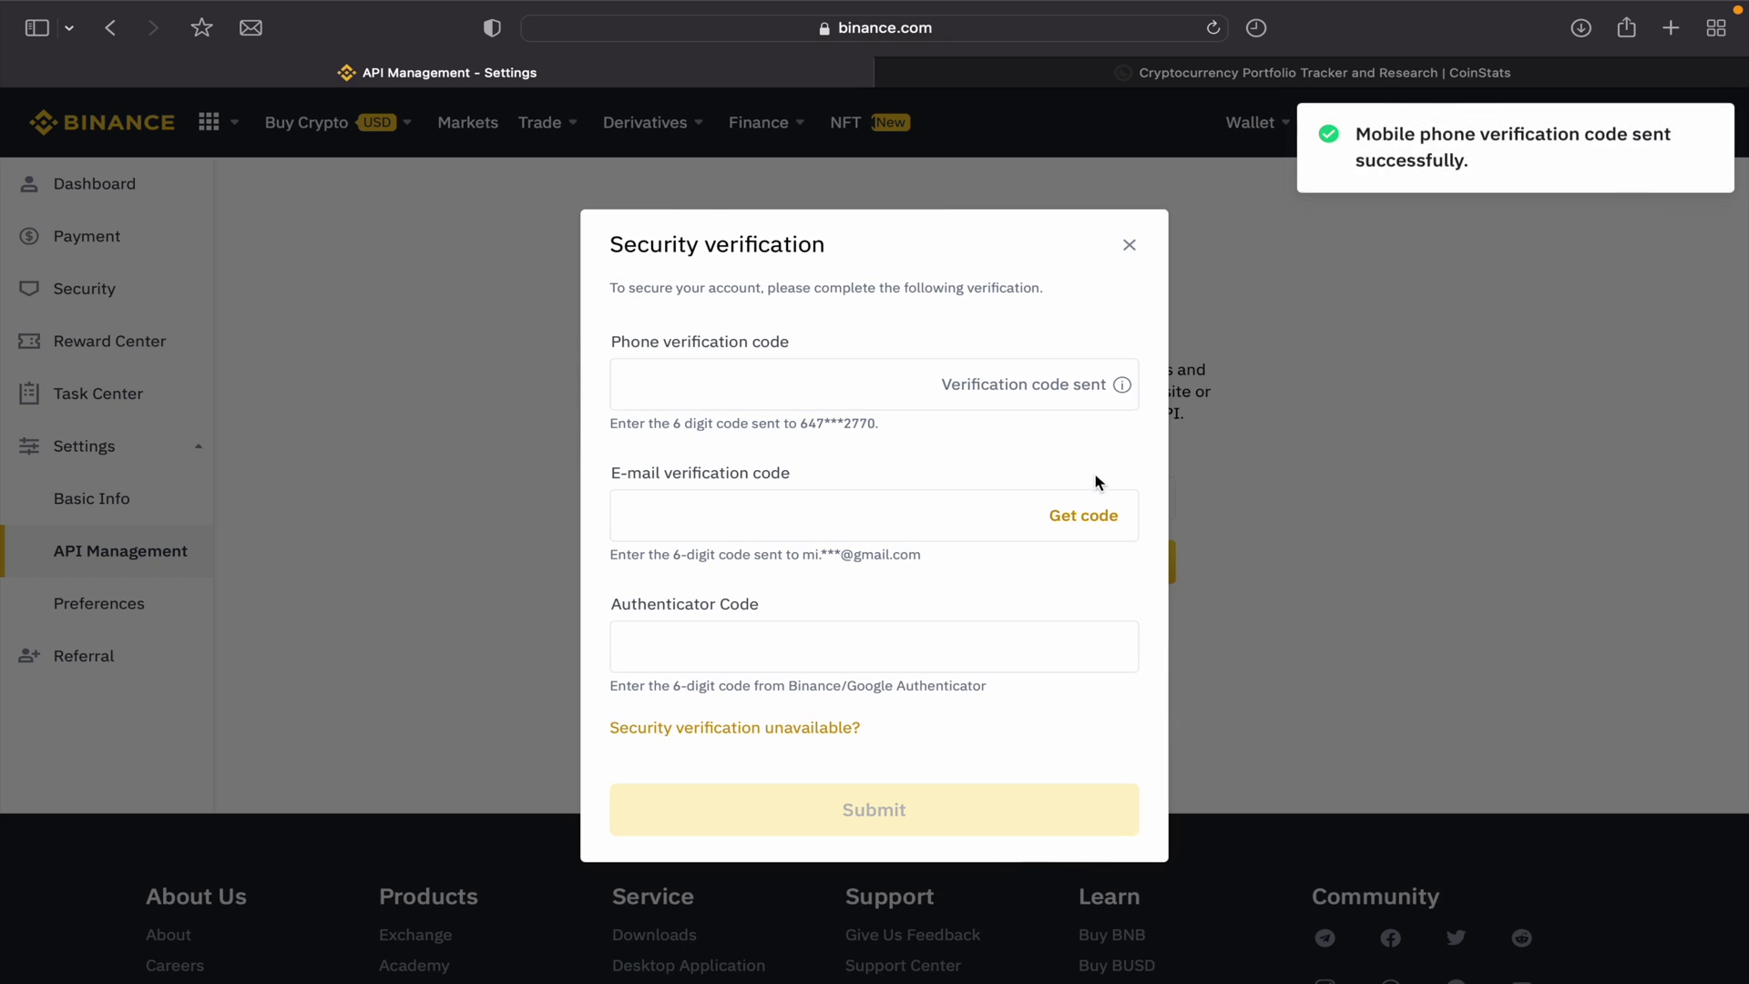
pyautogui.click(1092, 513)
pyautogui.click(789, 378)
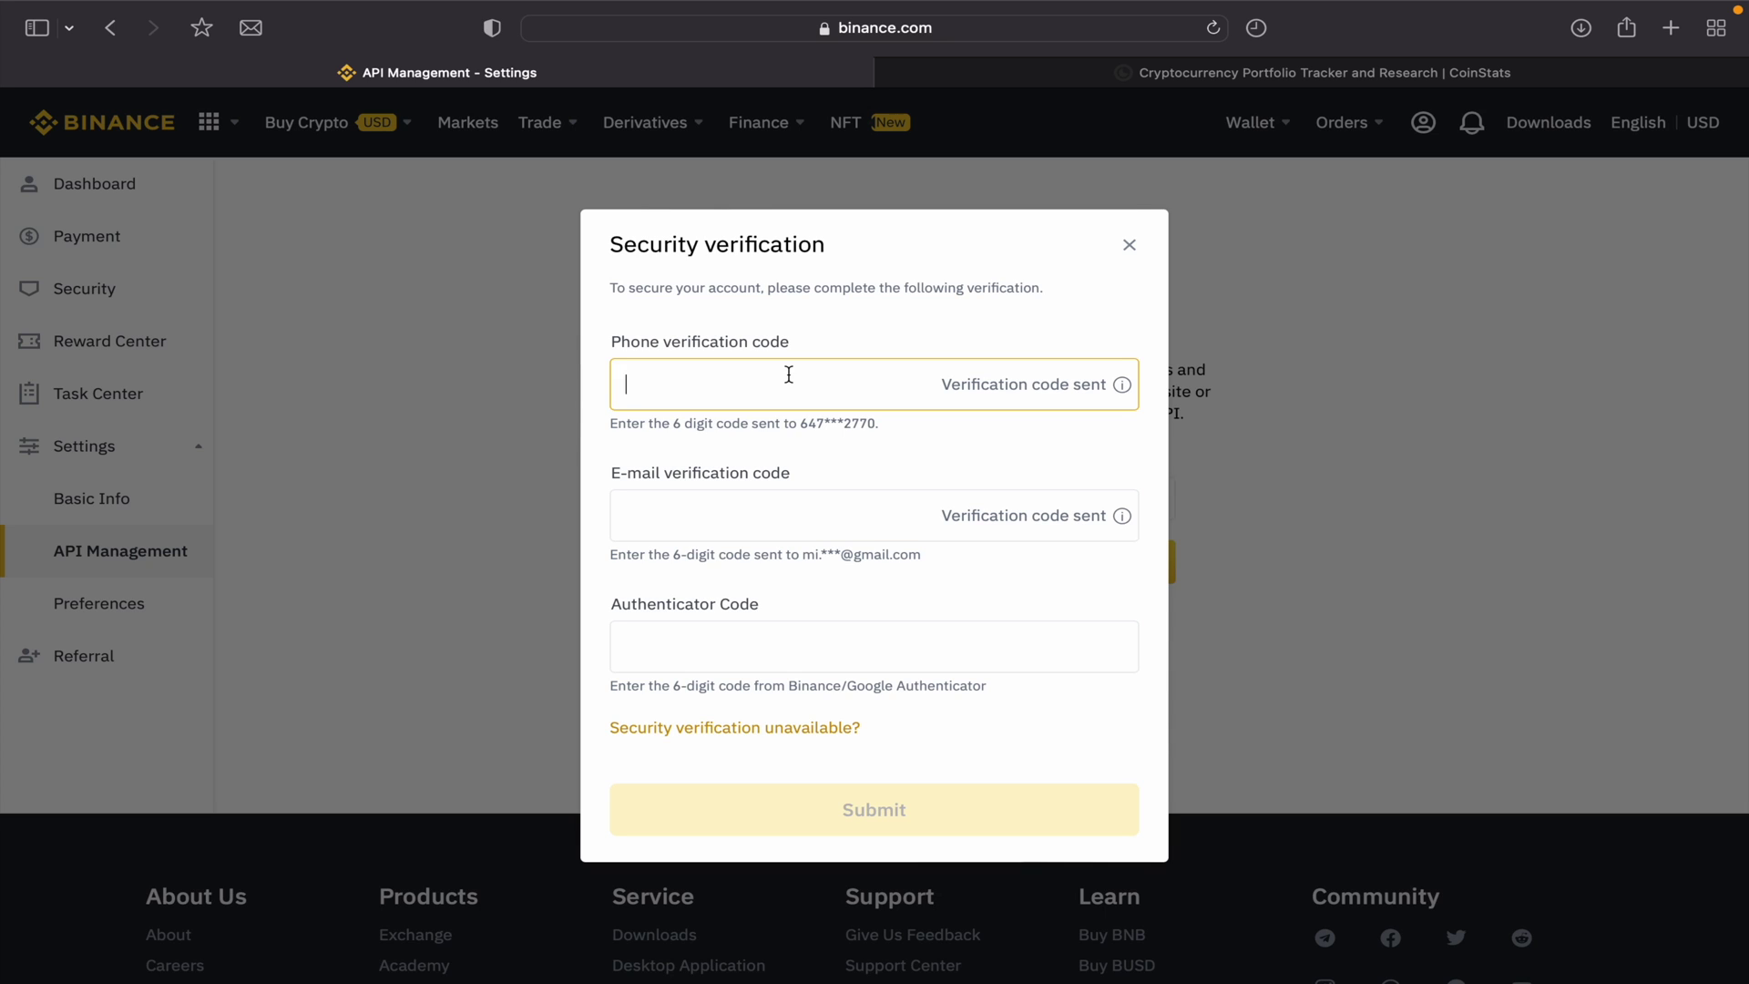
pyautogui.click(795, 501)
pyautogui.click(793, 644)
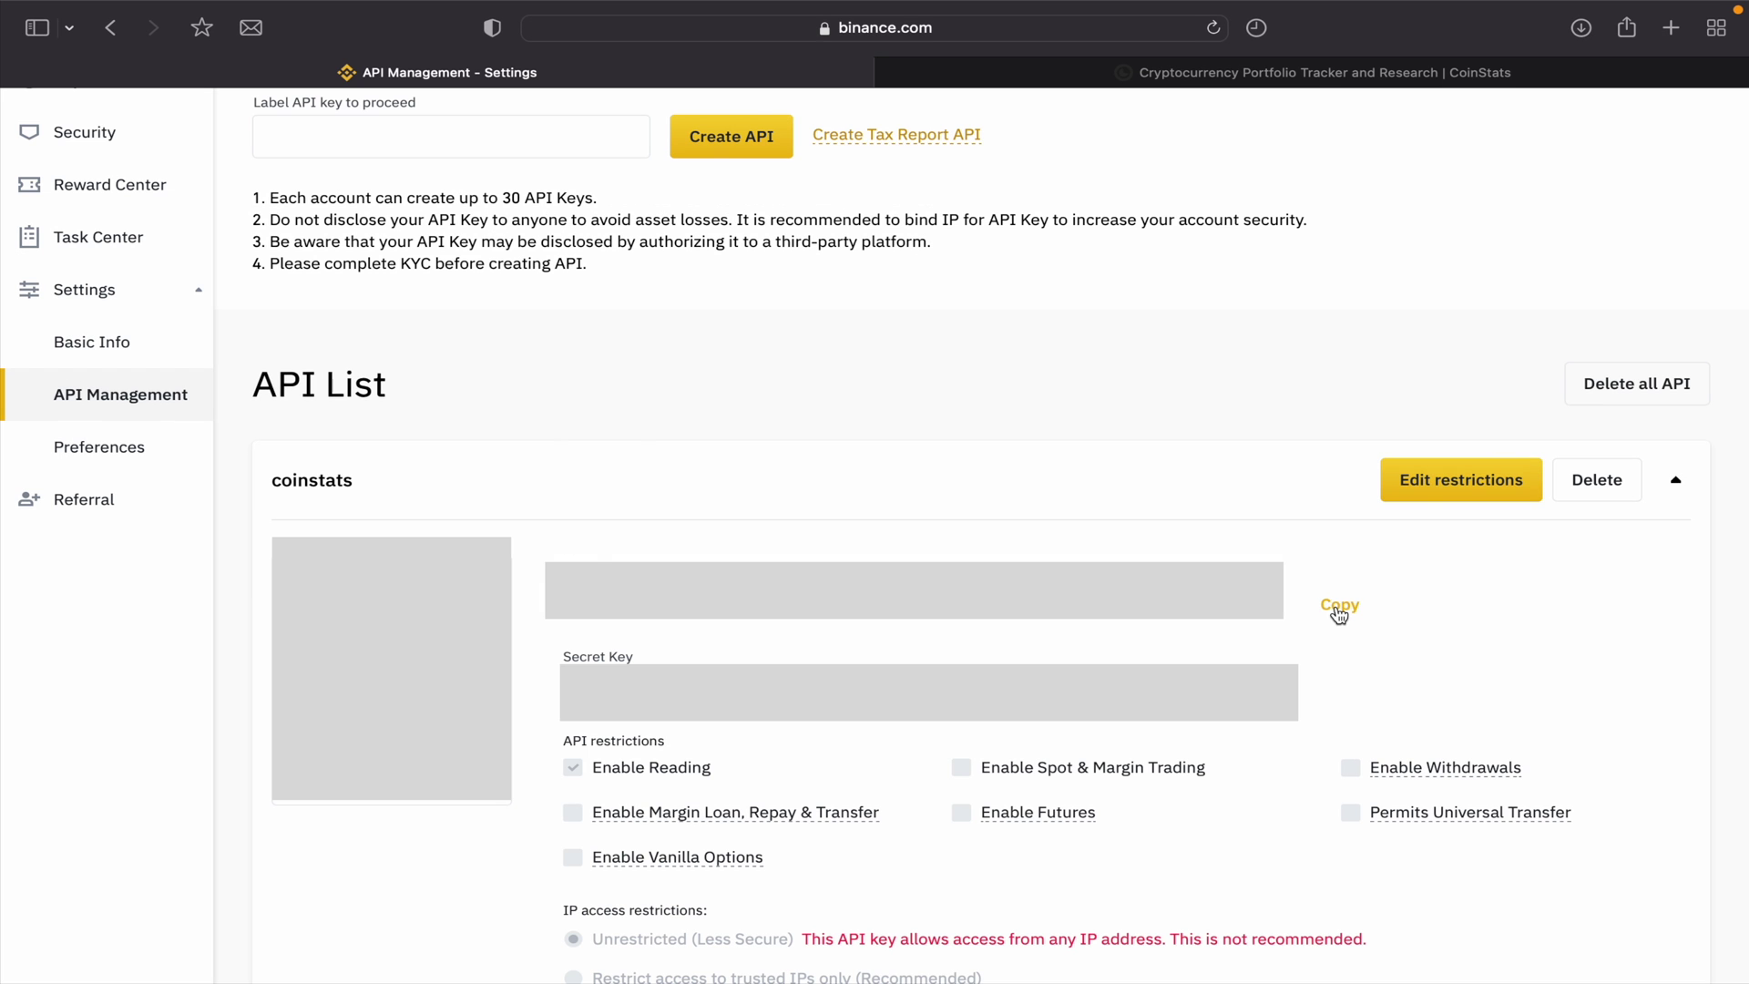
# Copy the new Binance API key into the CoinStats API Key field.
pyautogui.click(1332, 604)
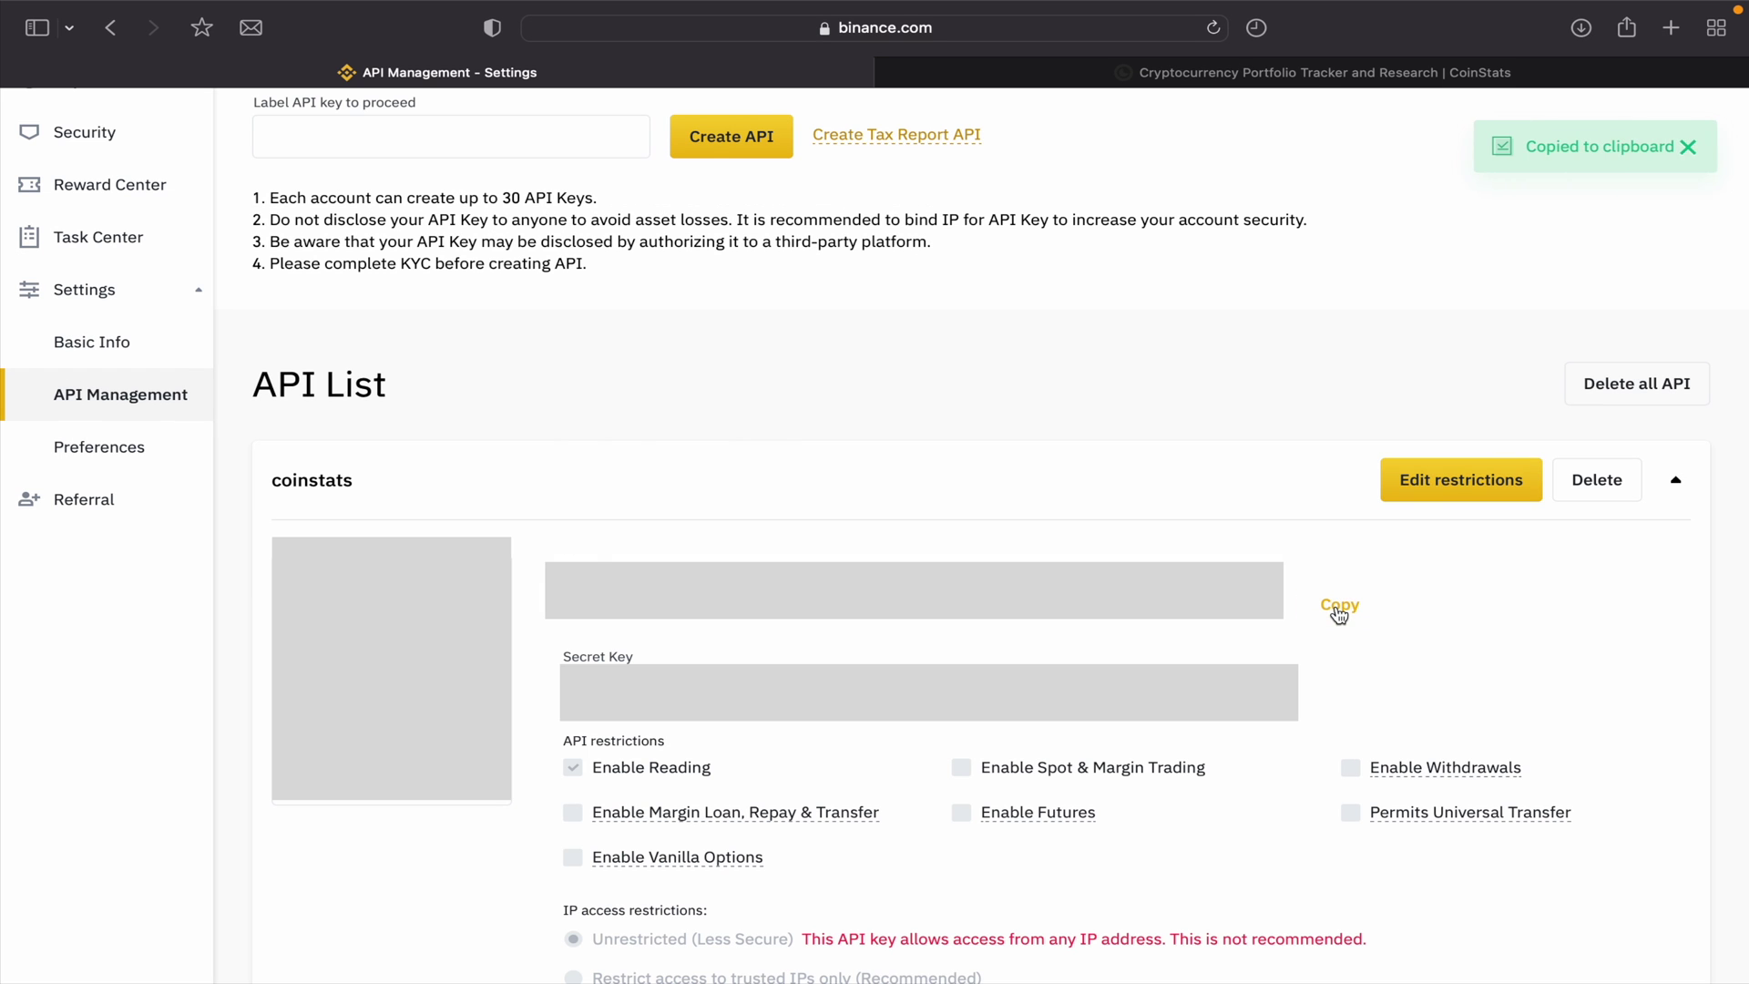
pyautogui.click(1139, 75)
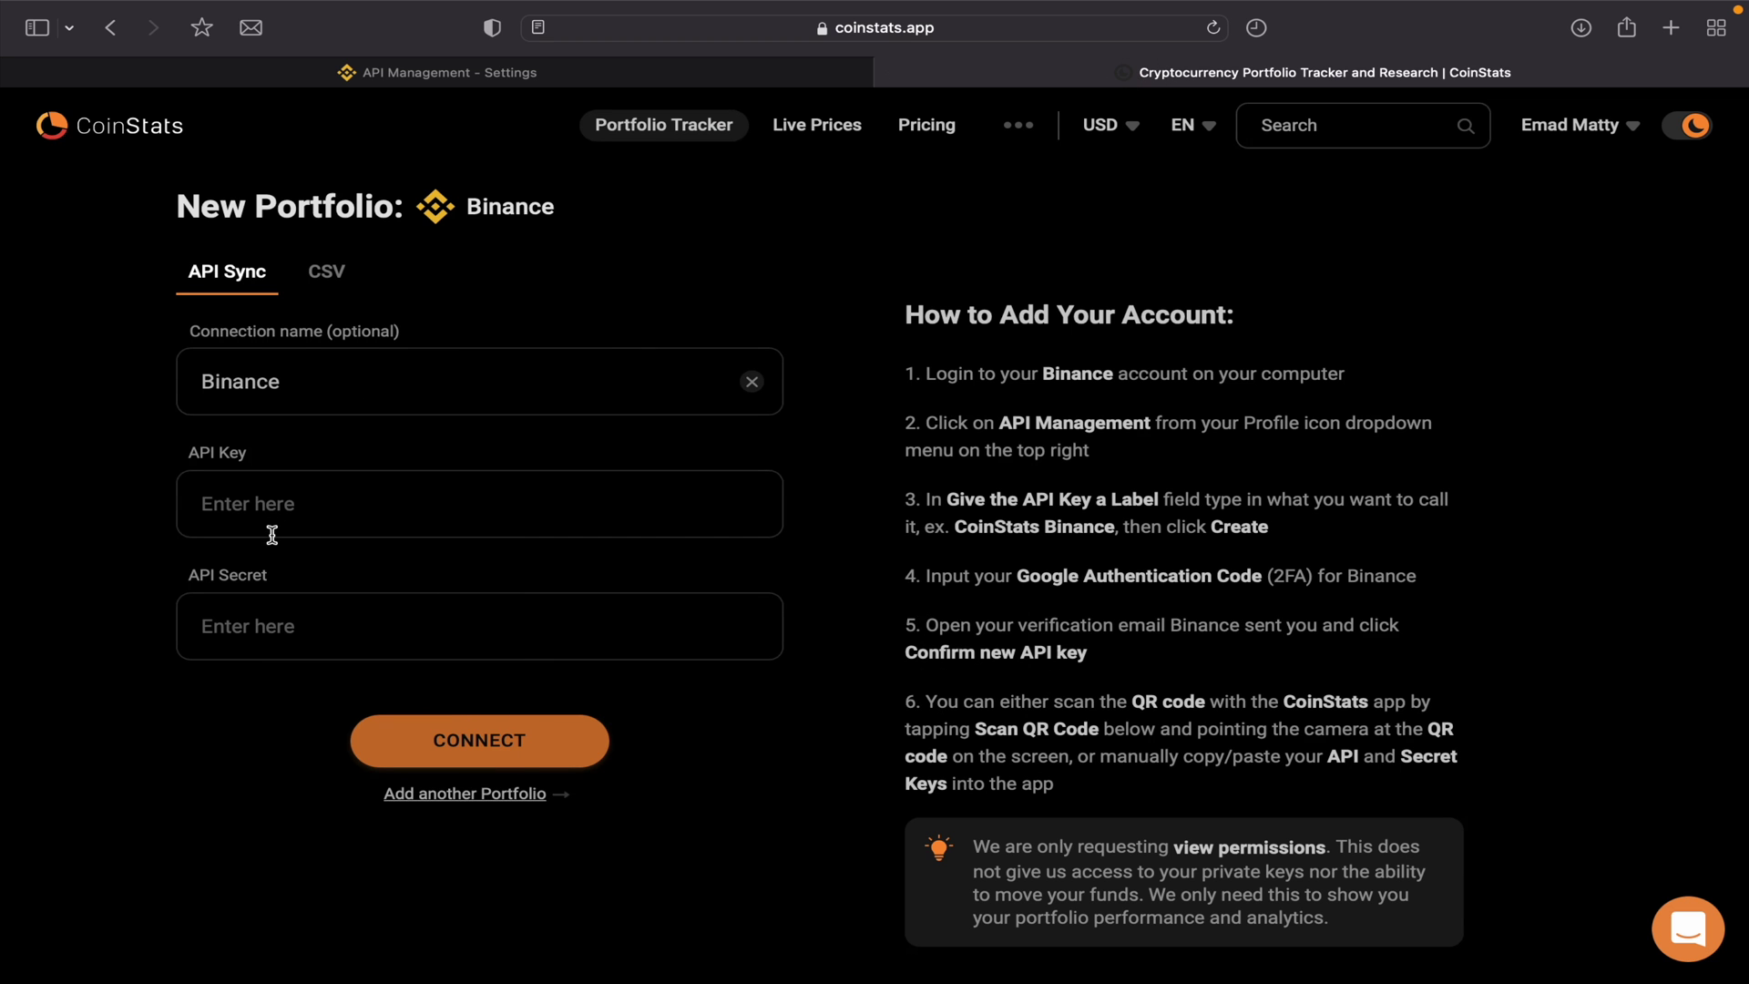
pyautogui.rightClick(250, 500)
pyautogui.click(273, 512)
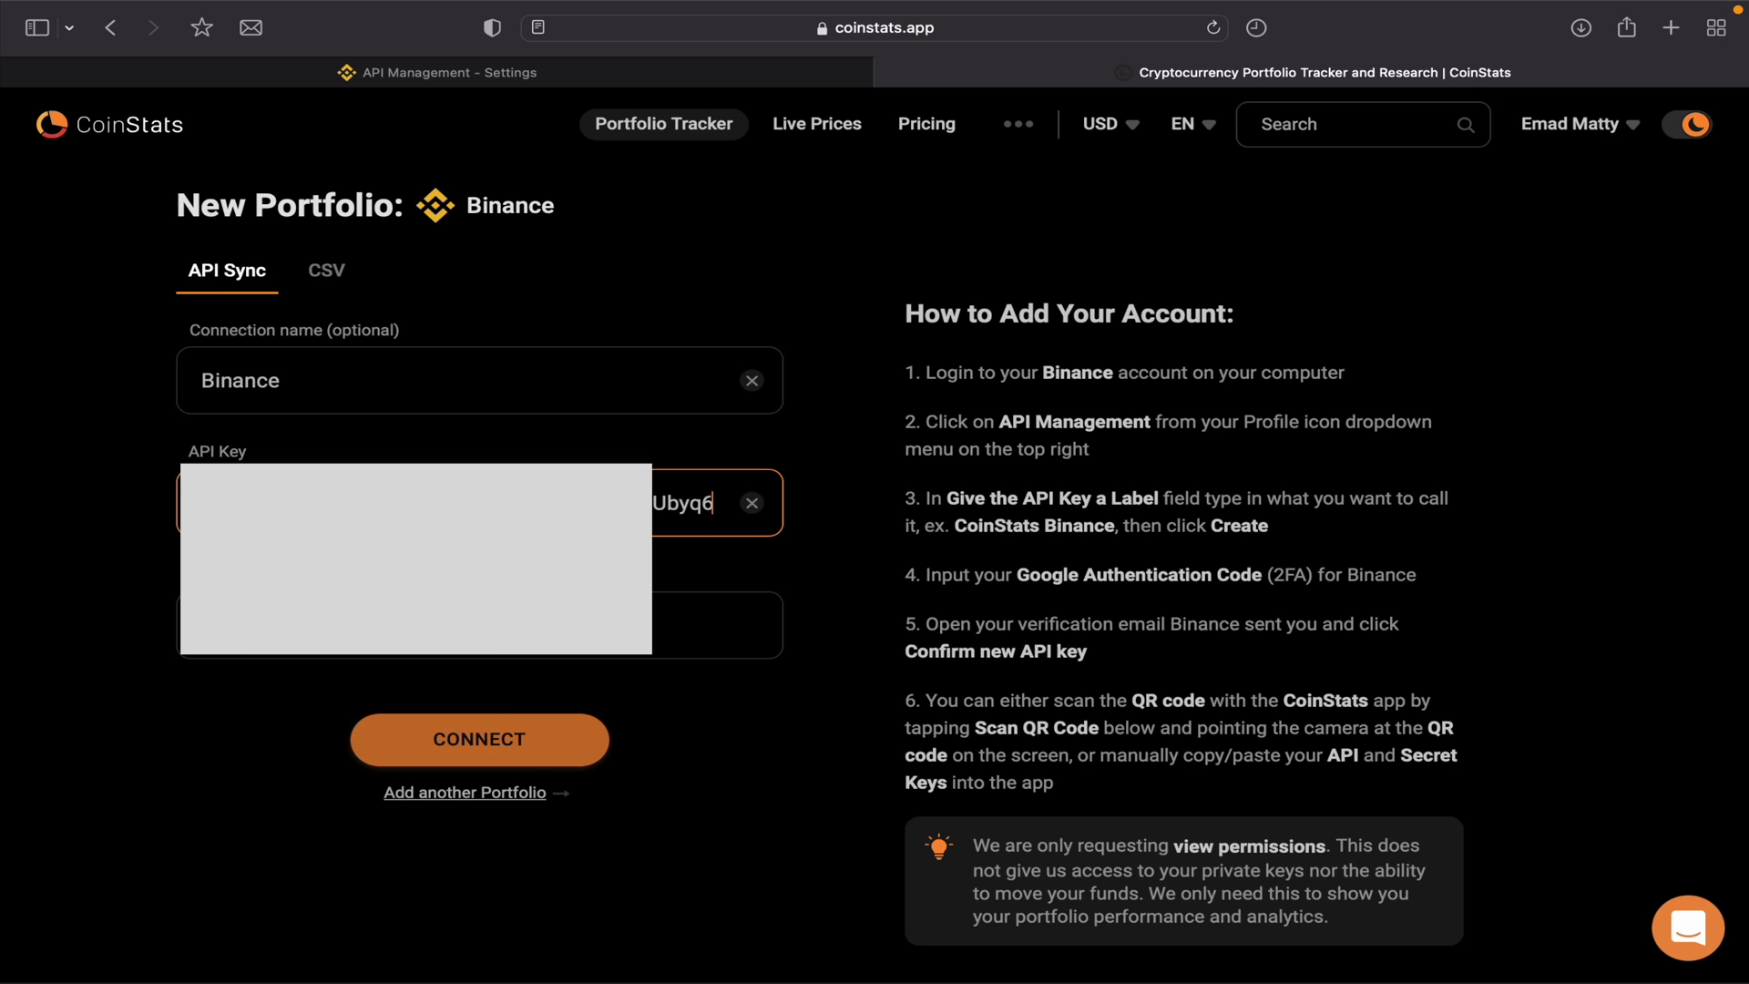
# Copy the Binance secret key into the API Secret field and connect.
pyautogui.click(686, 73)
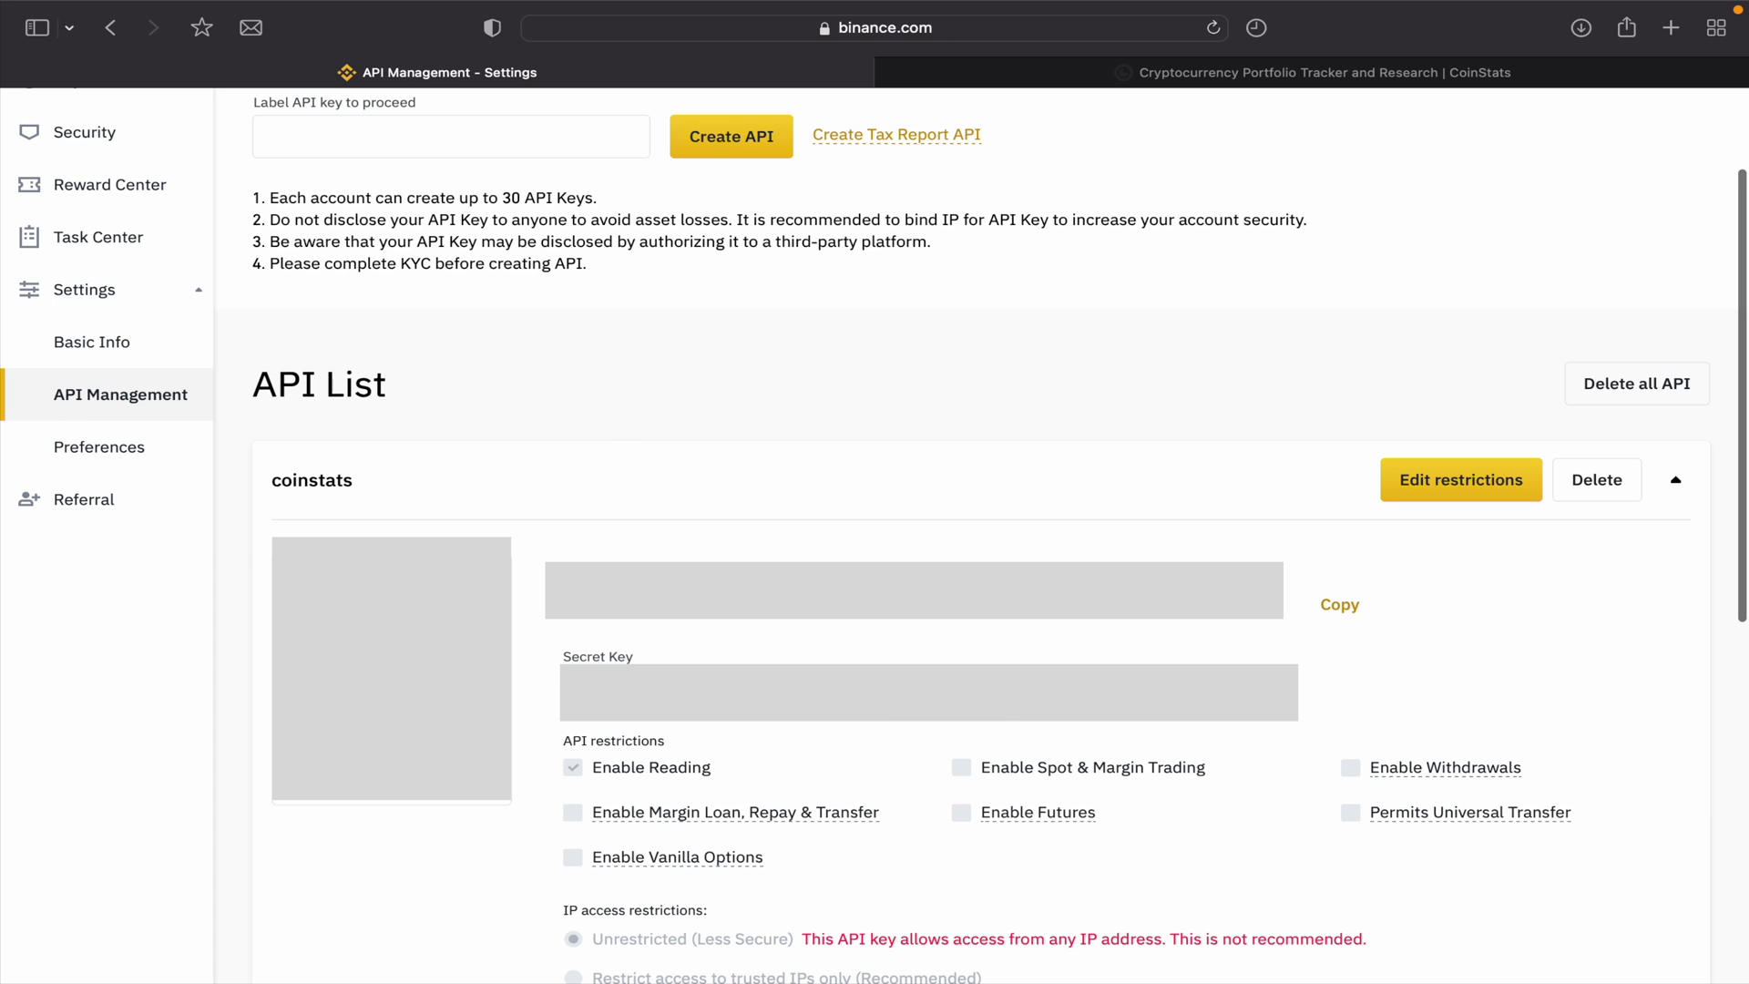
pyautogui.rightClick(1301, 693)
pyautogui.click(1283, 791)
pyautogui.click(1055, 72)
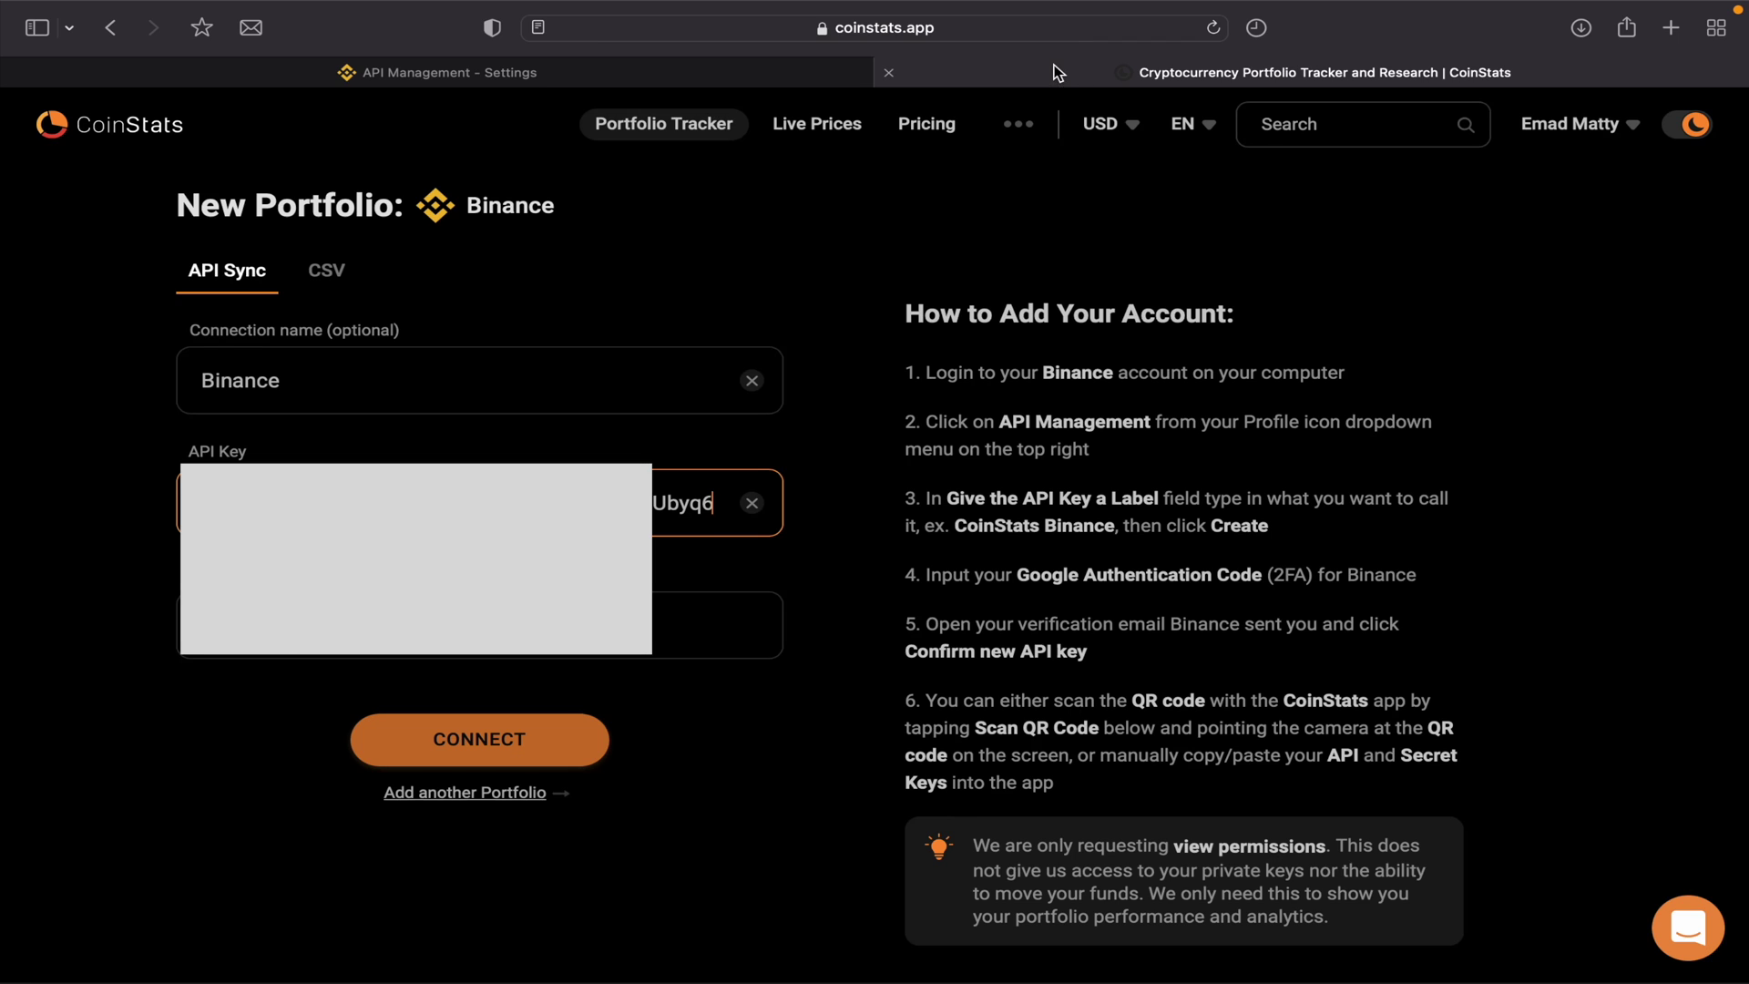
pyautogui.rightClick(301, 656)
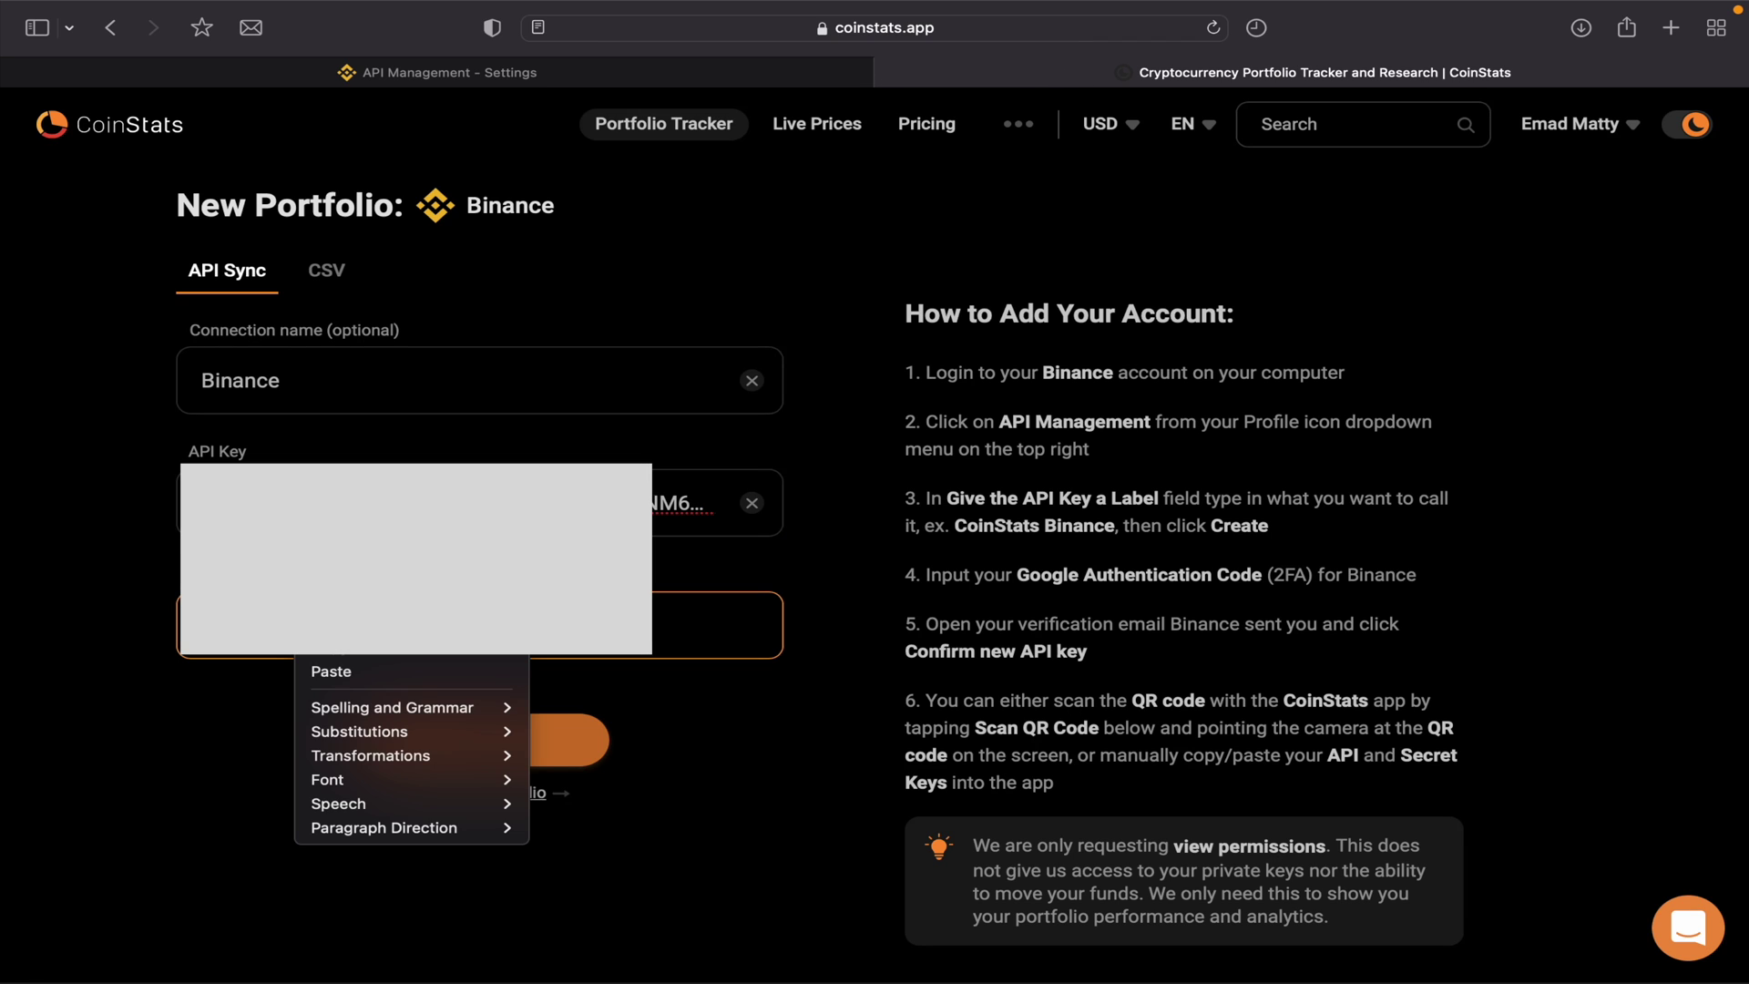
pyautogui.click(351, 674)
pyautogui.click(501, 742)
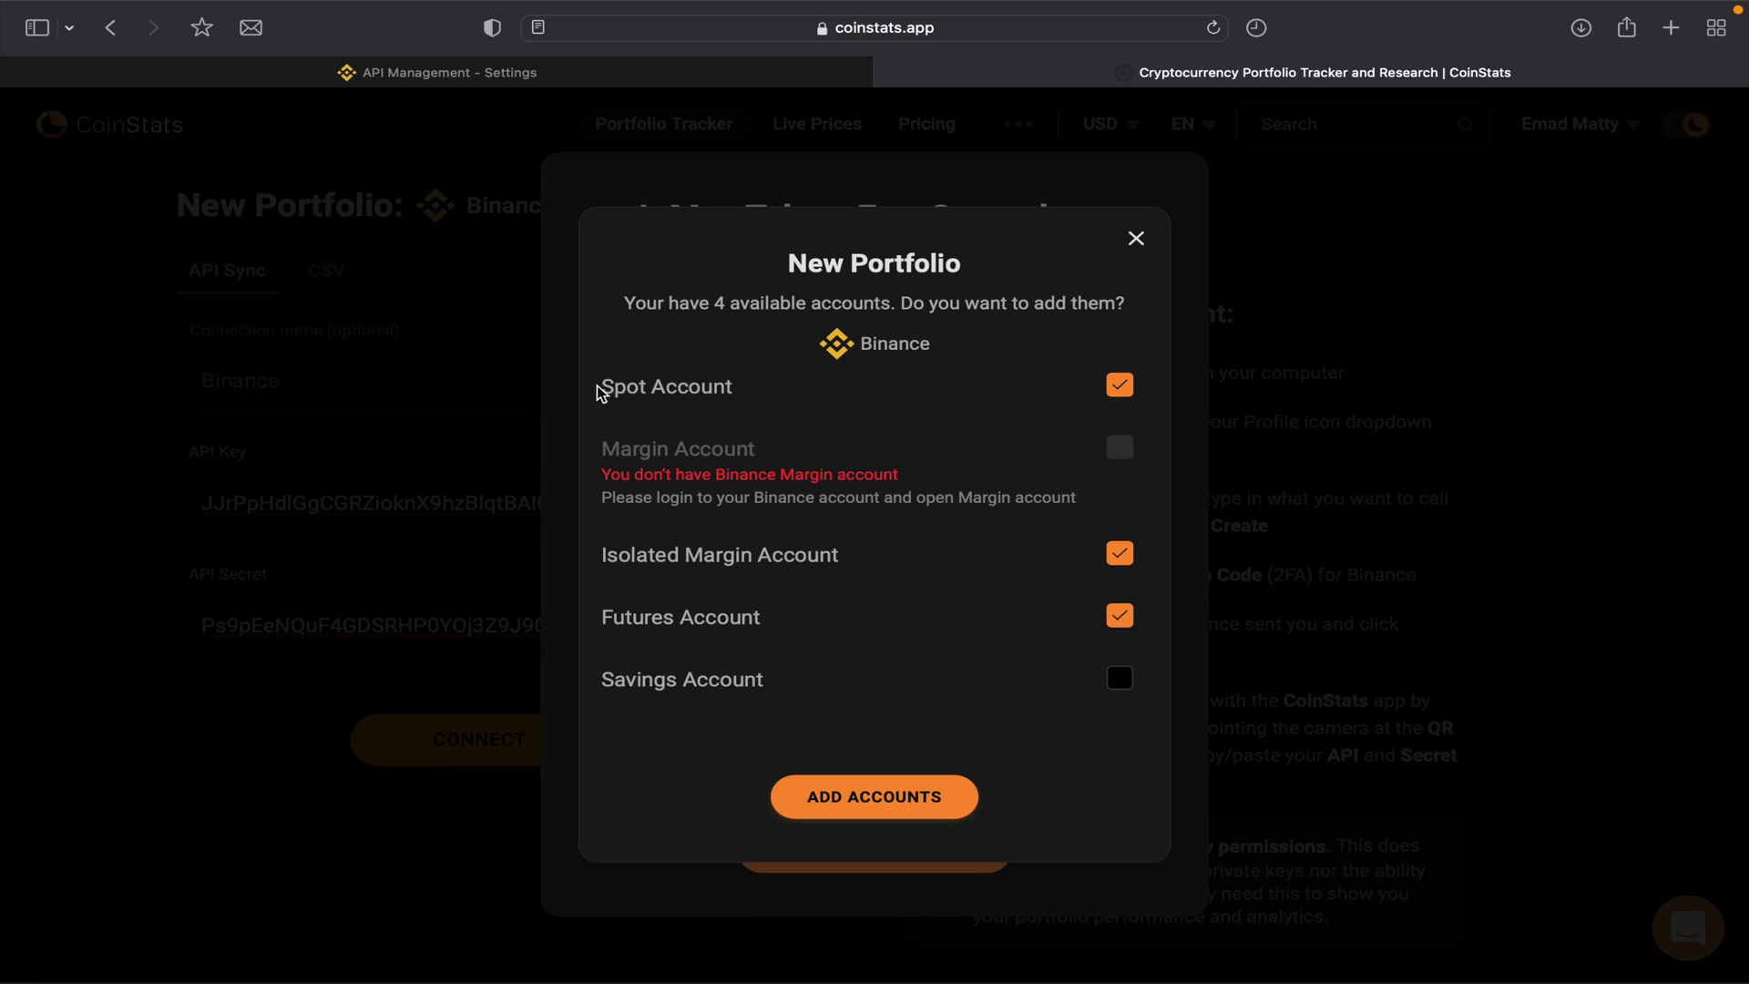
# Add only the Spot account, leaving out Futures and Isolated Margin, and open the analytics.
pyautogui.click(1120, 615)
pyautogui.click(1119, 553)
pyautogui.click(861, 803)
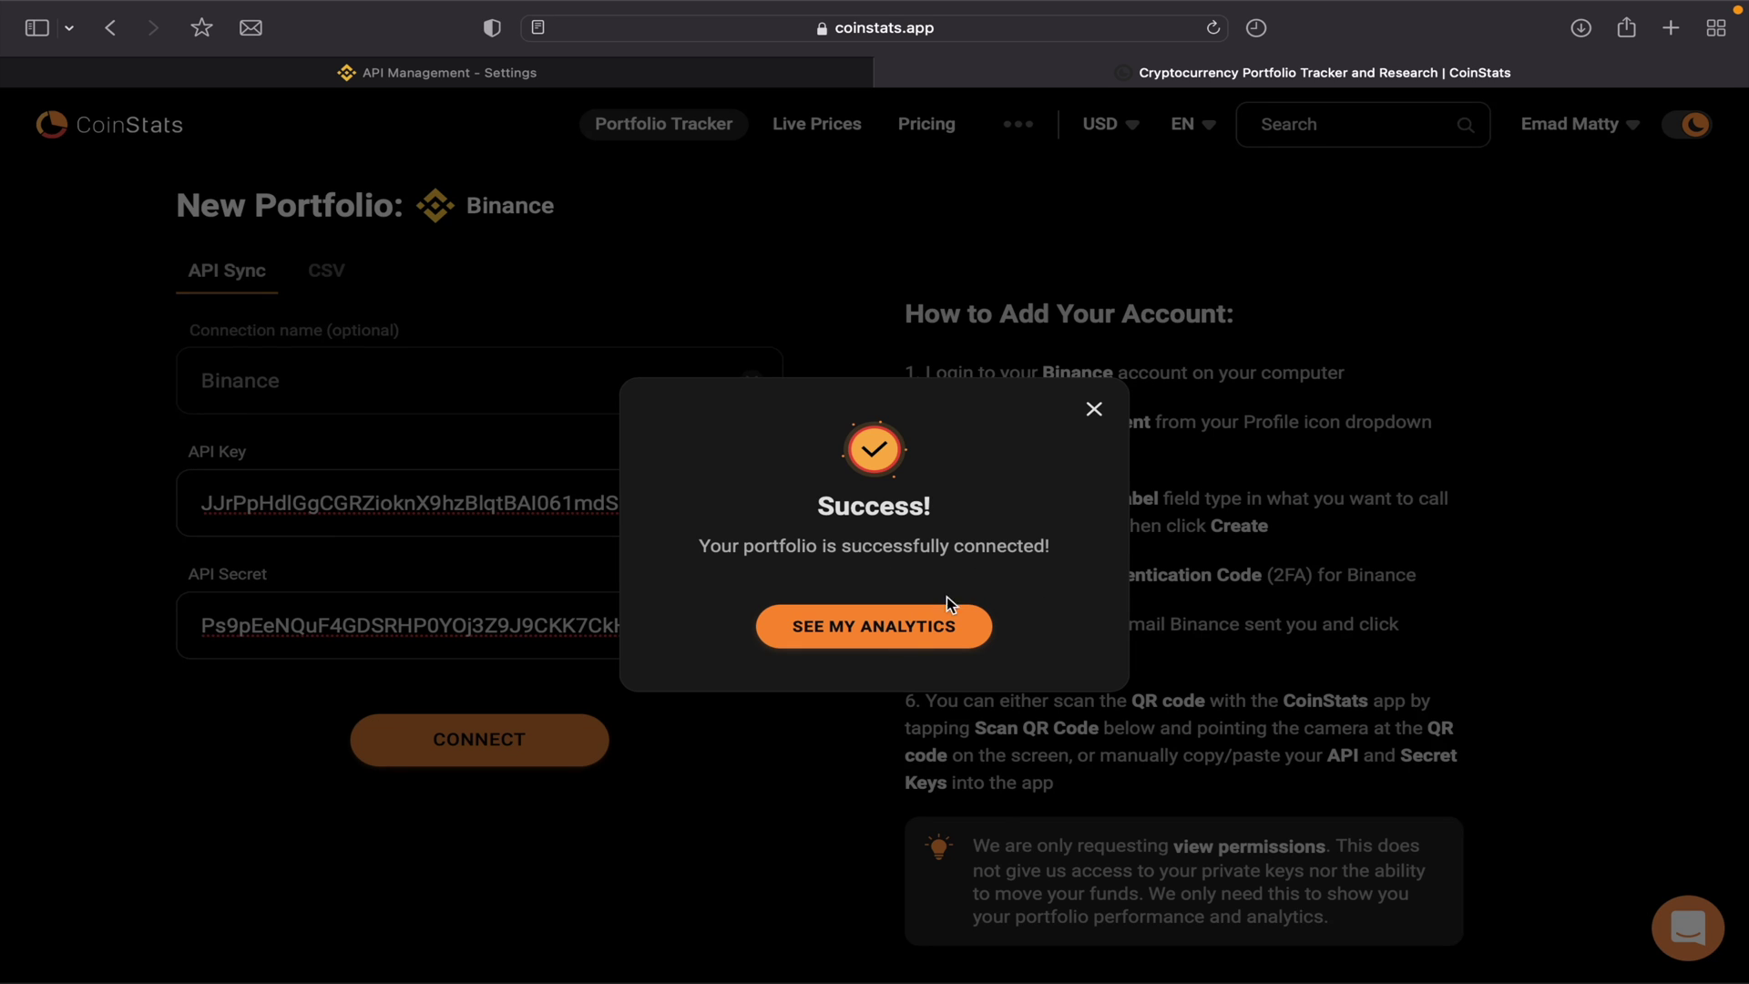
pyautogui.click(880, 628)
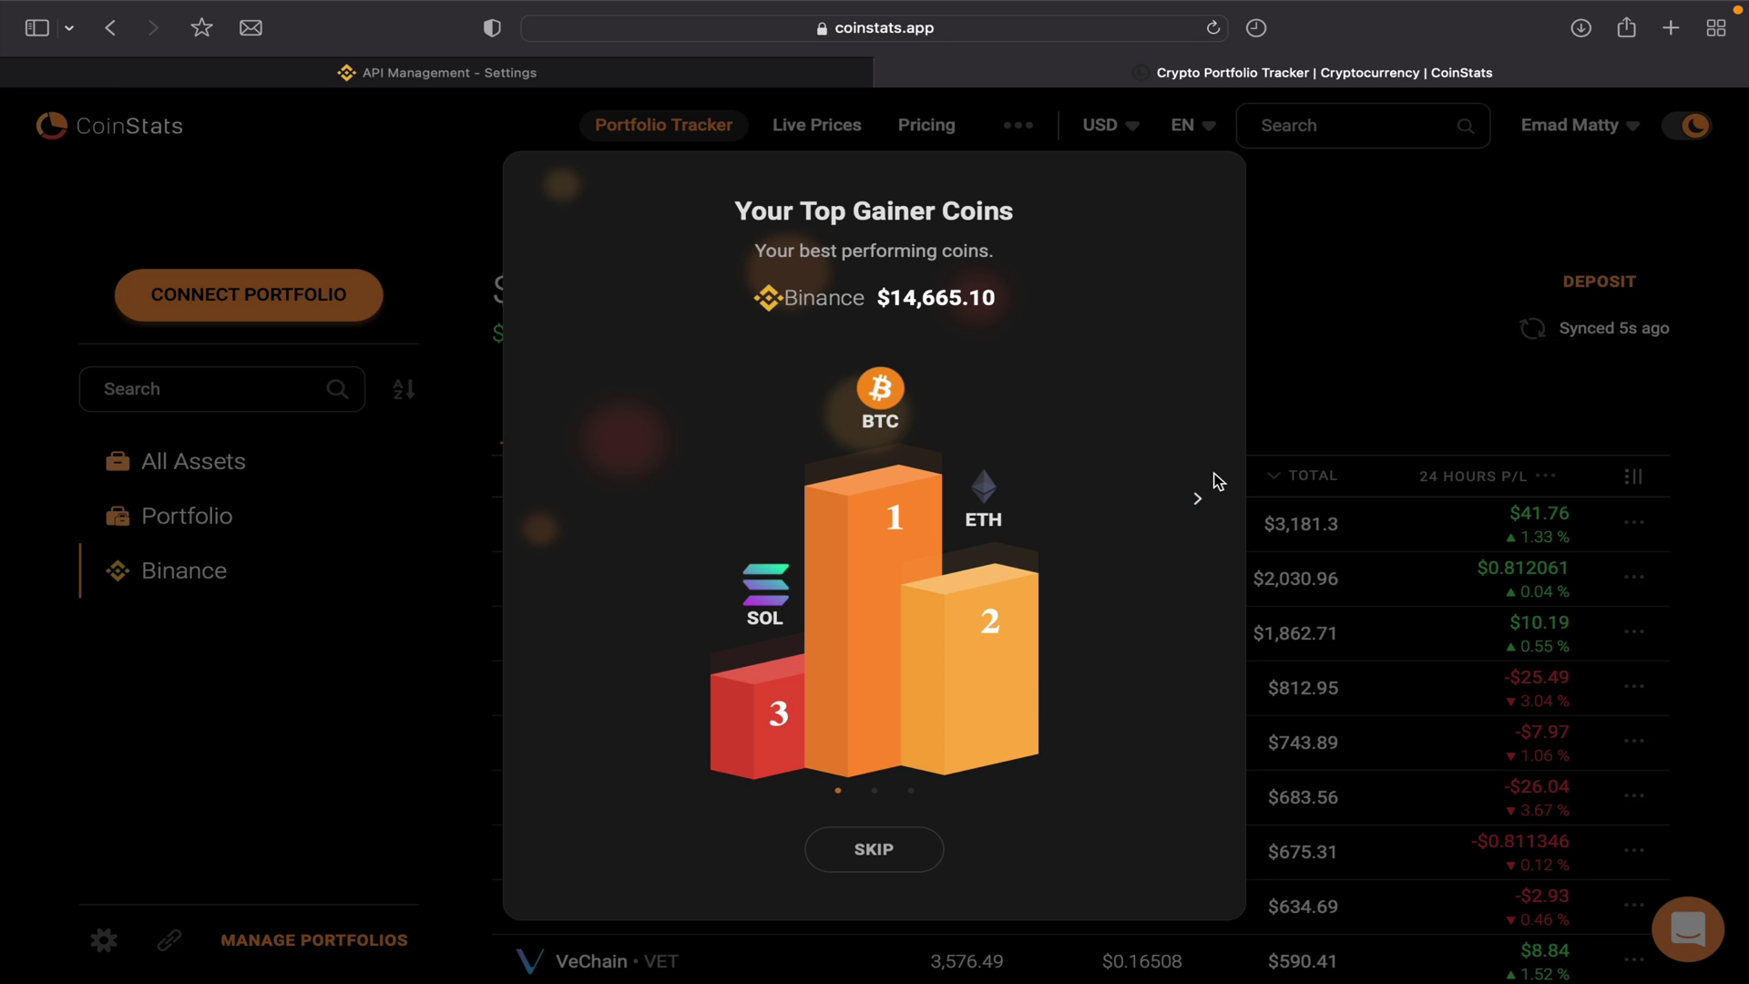
# Page from Top Gainers through Top Losers to the Portfolio Performance summary.
pyautogui.click(1195, 501)
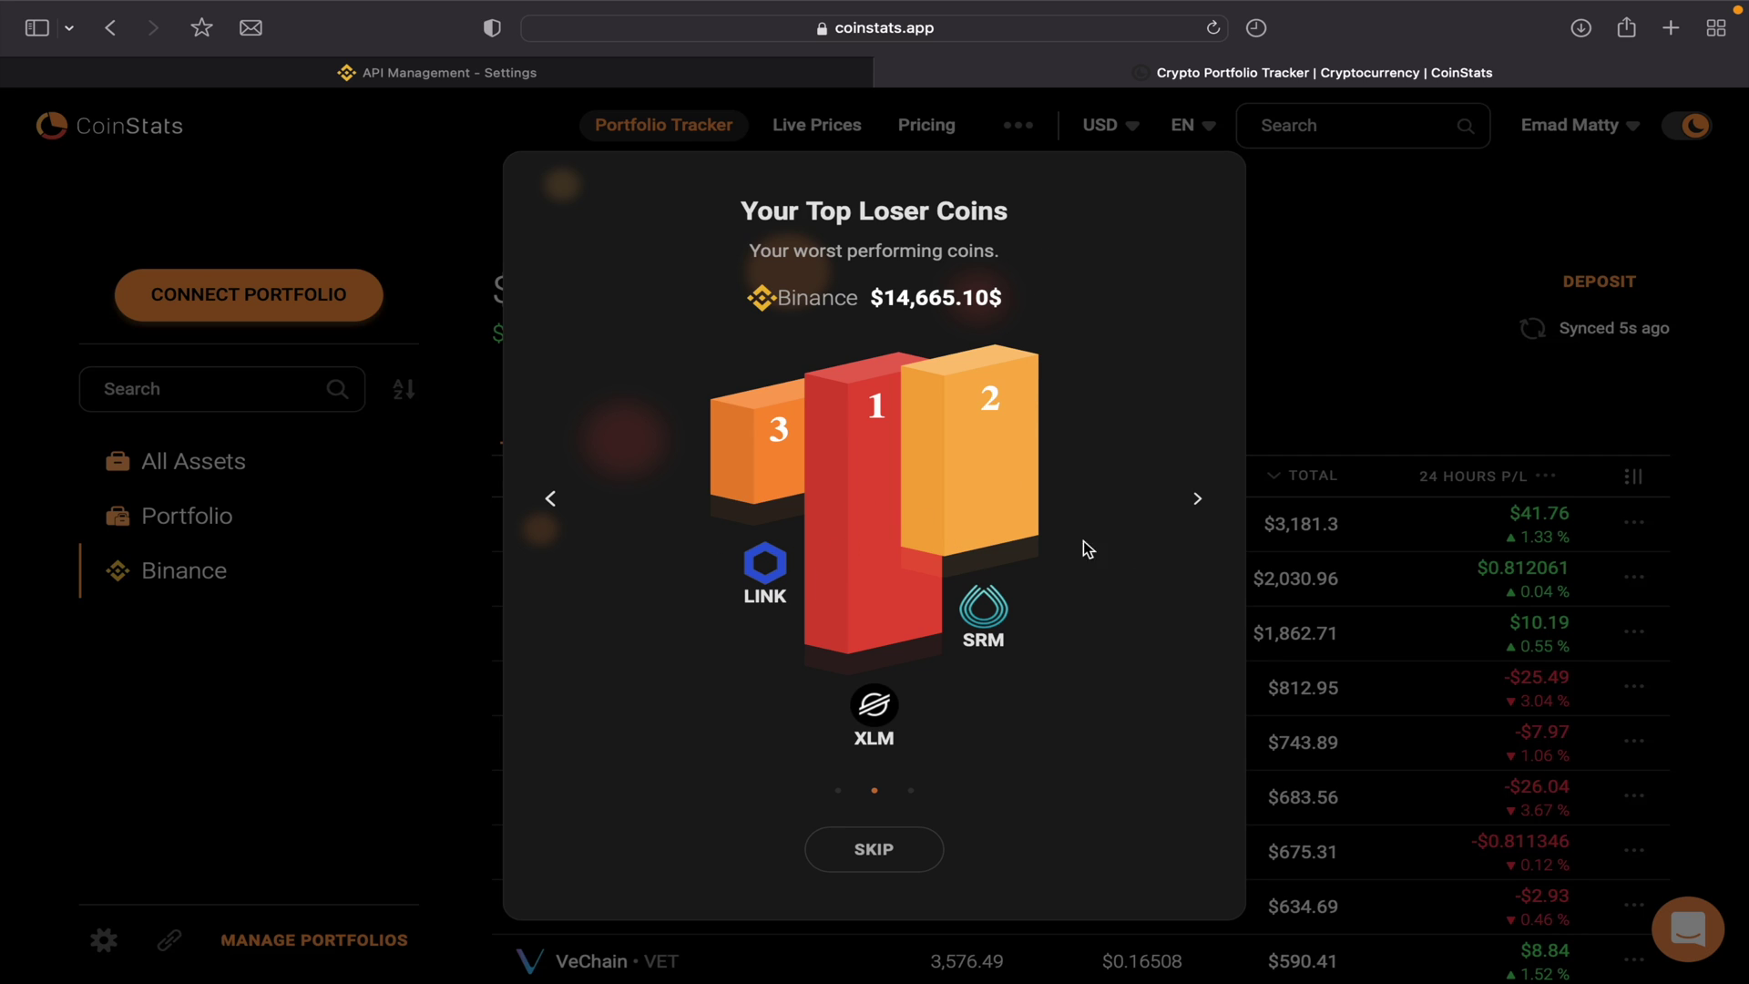
pyautogui.click(1196, 499)
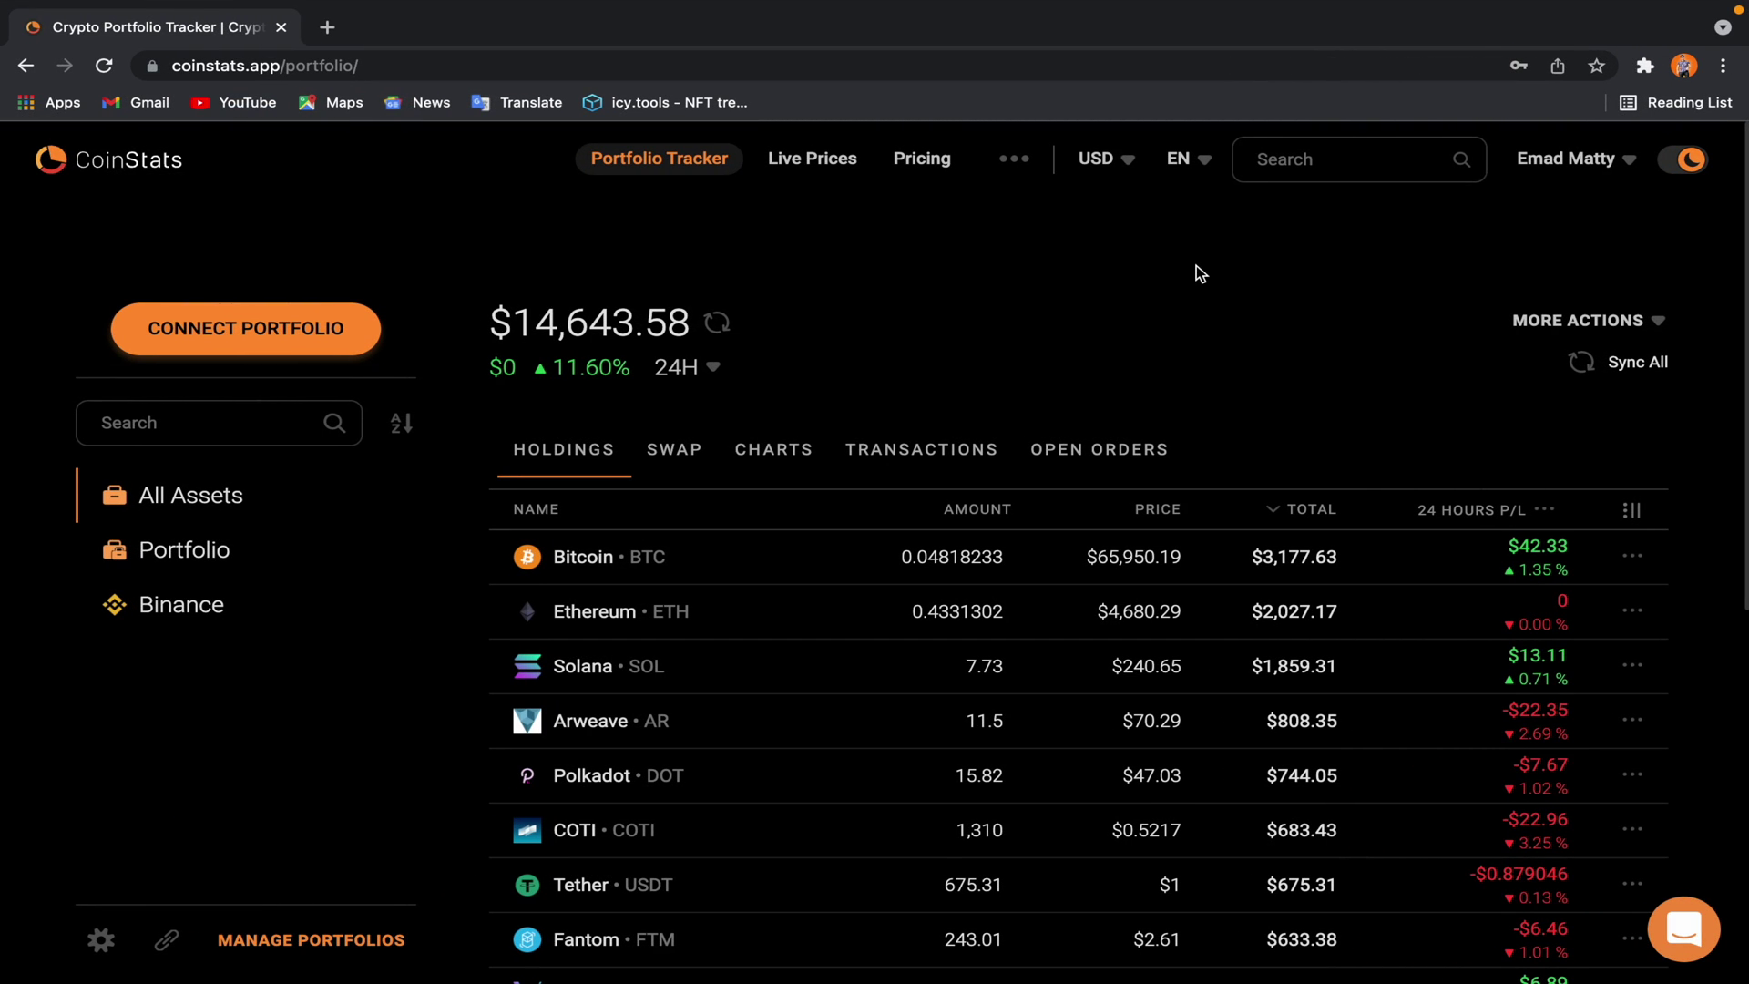
# Start a MetaMask portfolio connection named 'metamask 1' and request the wallet link.
pyautogui.click(271, 333)
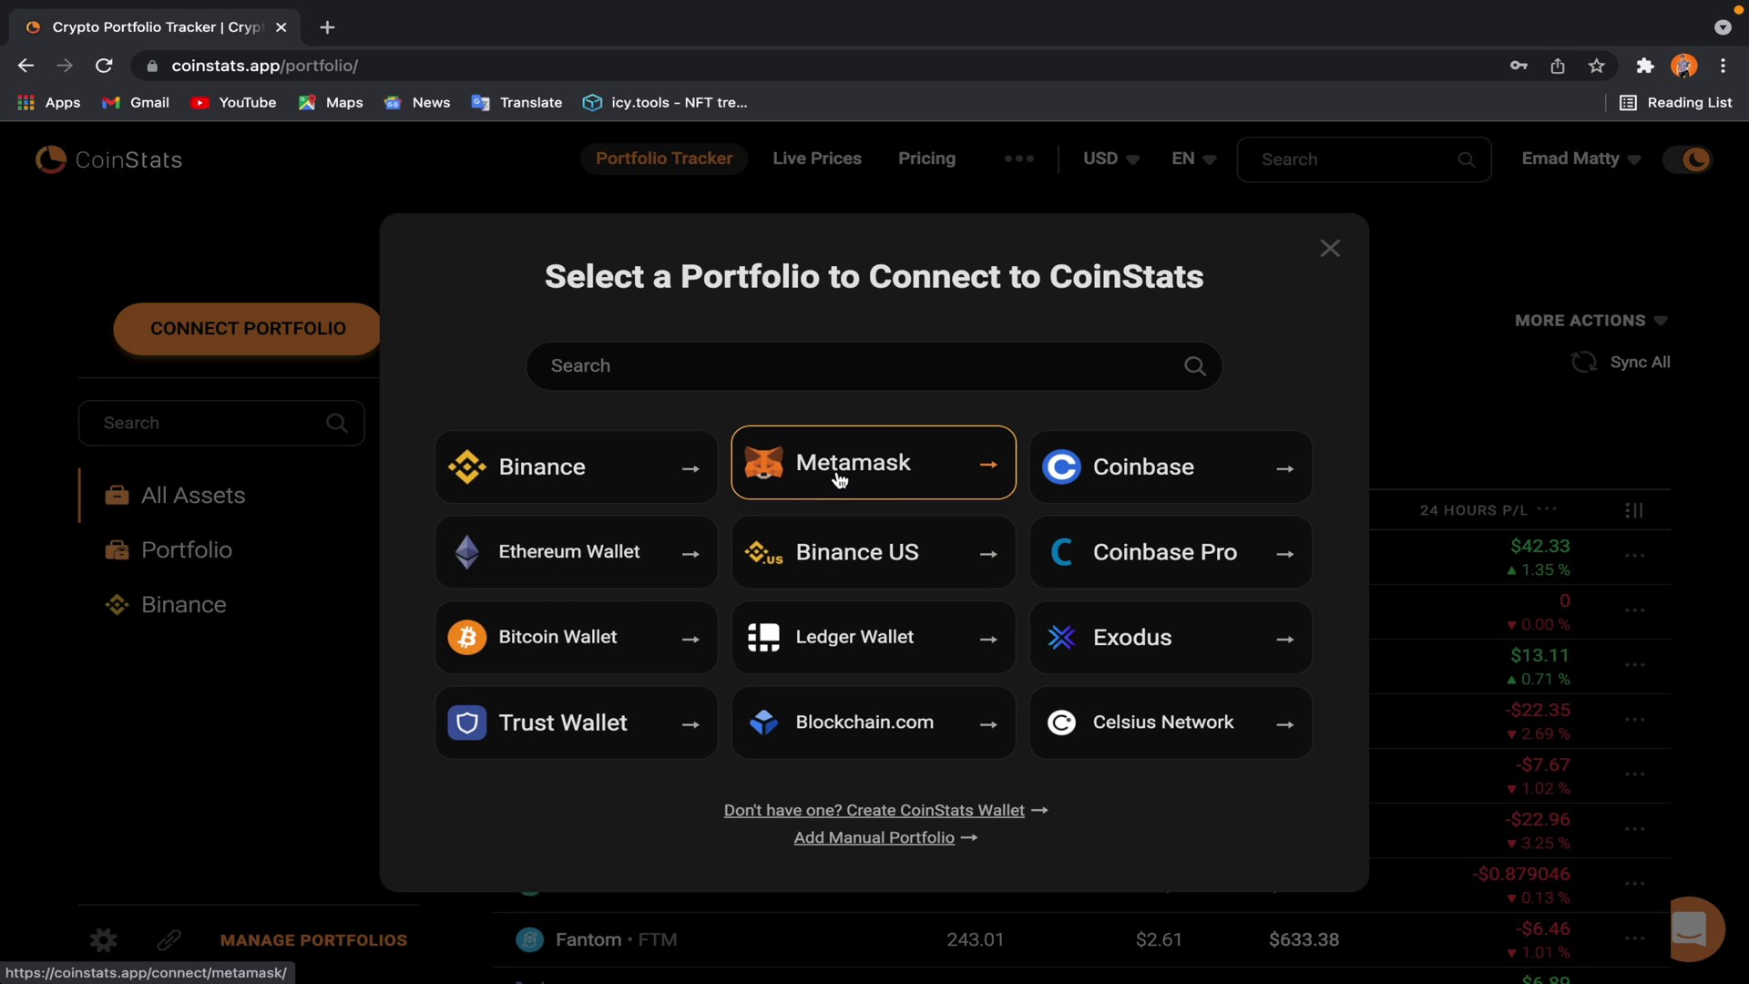
pyautogui.click(839, 478)
pyautogui.click(763, 422)
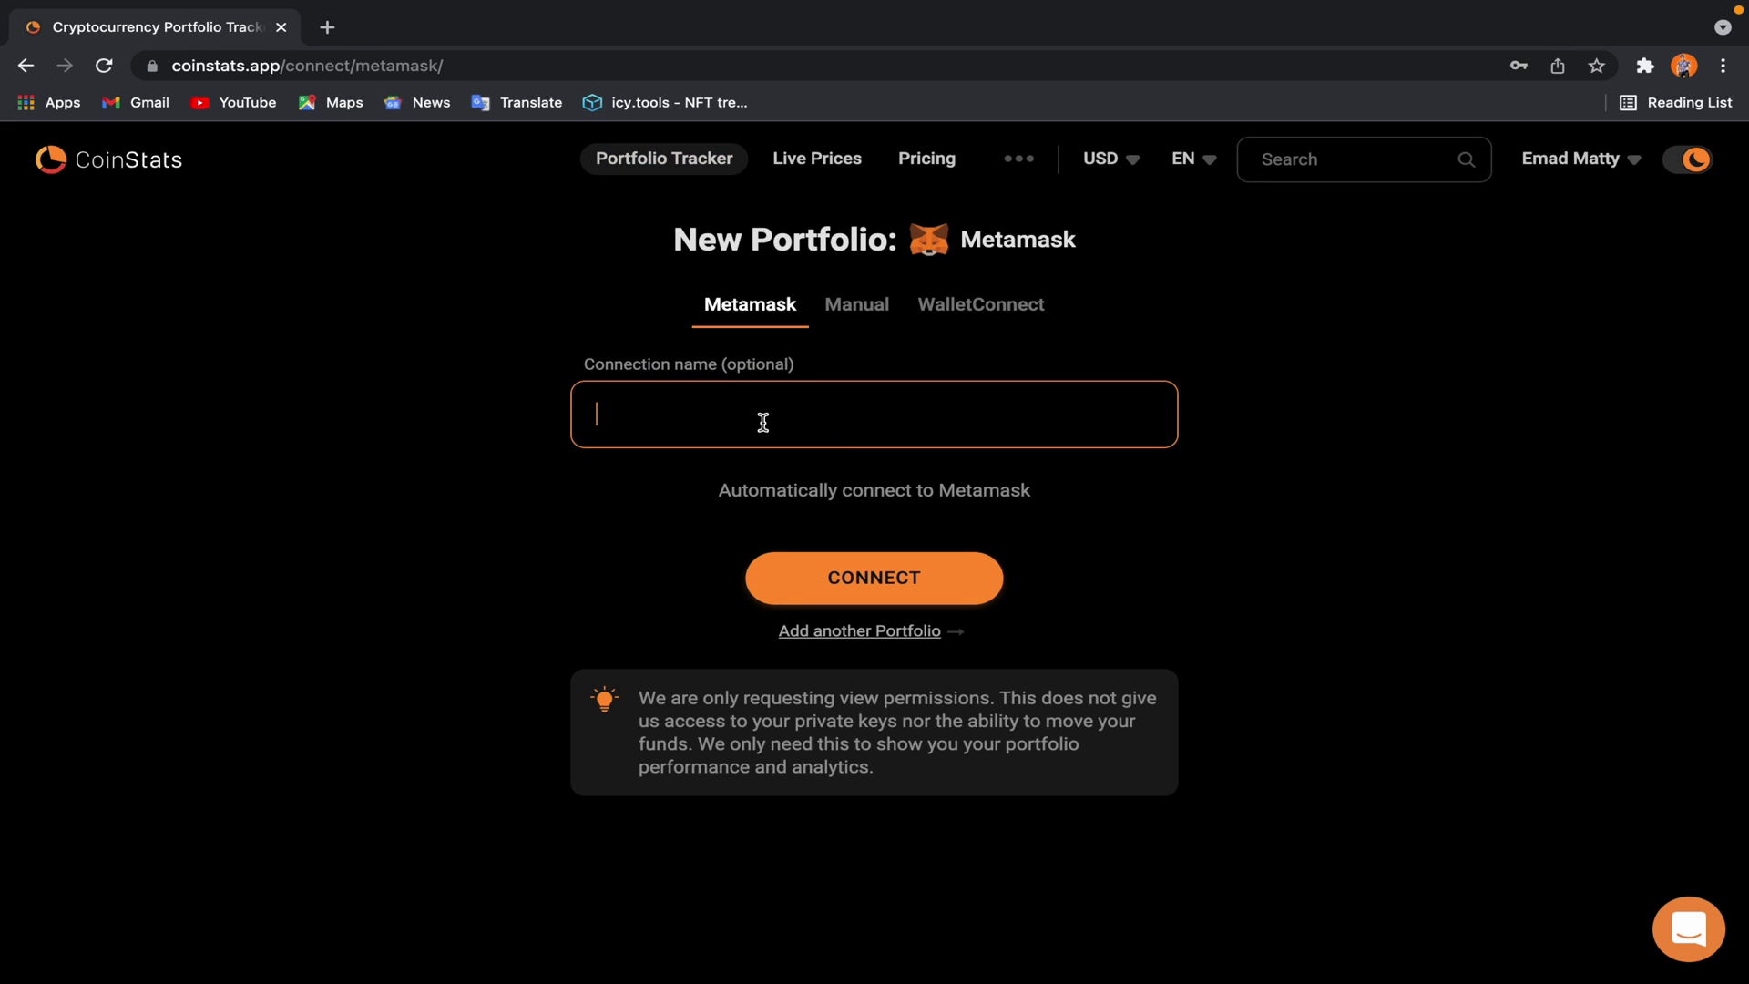
pyautogui.write('metamask 1')
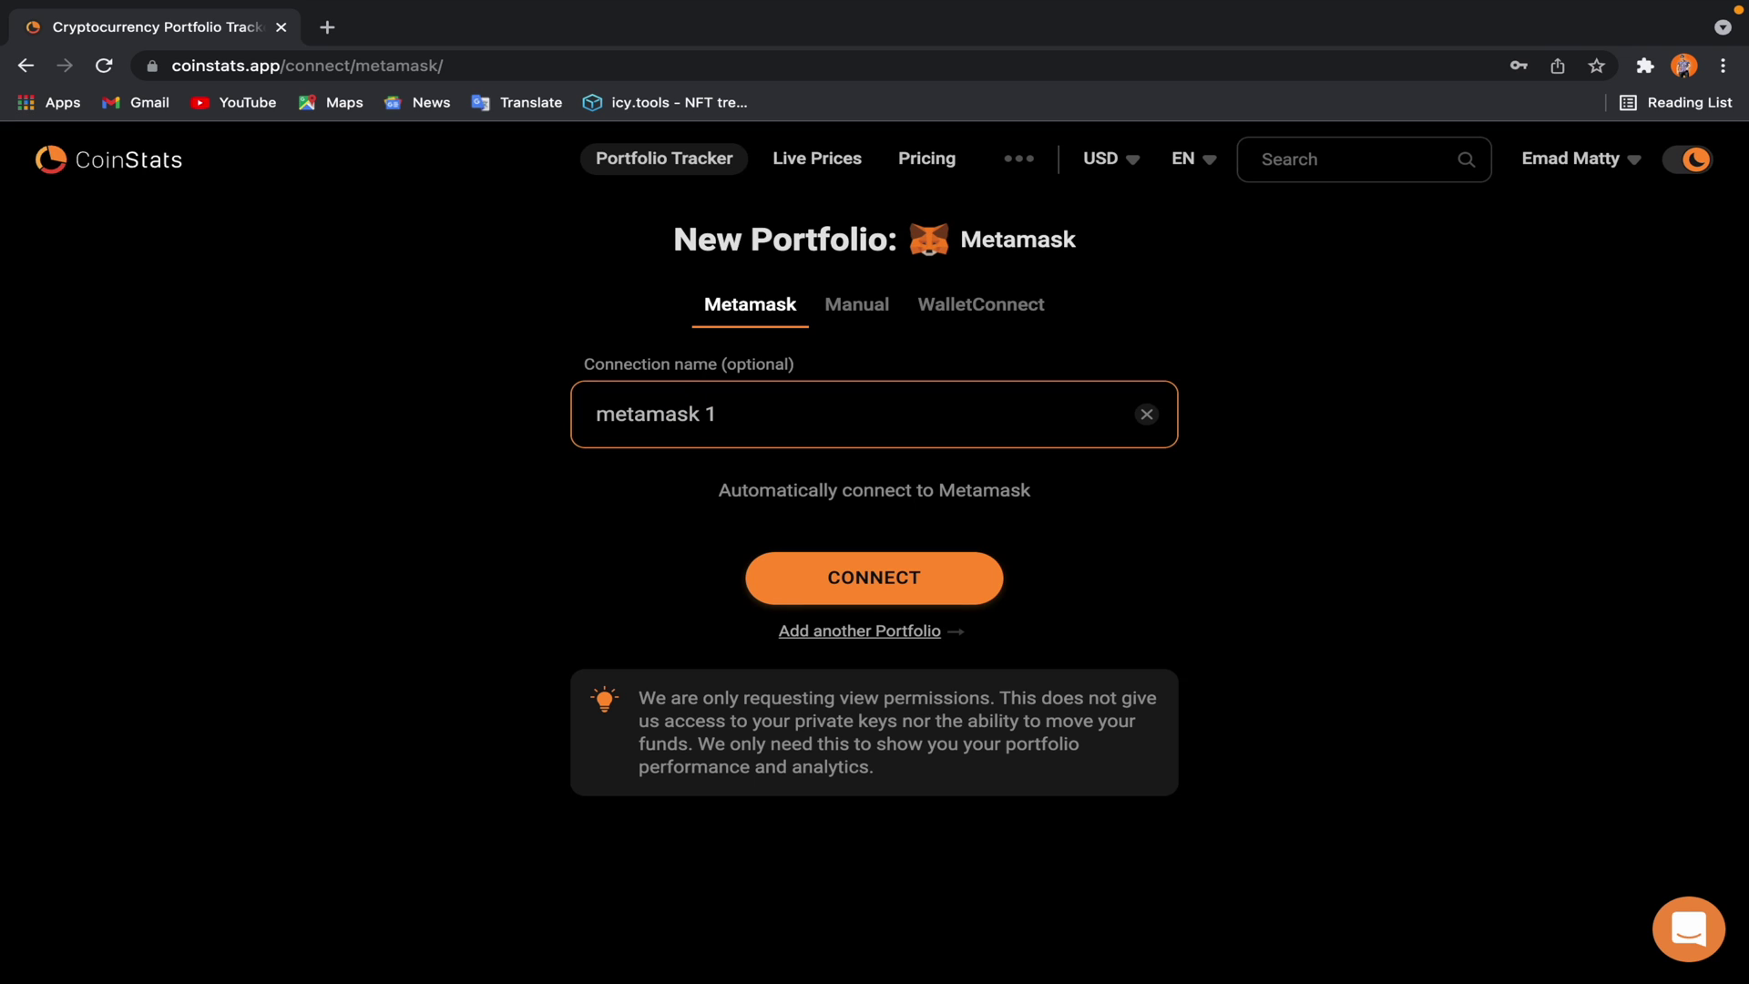
pyautogui.click(903, 585)
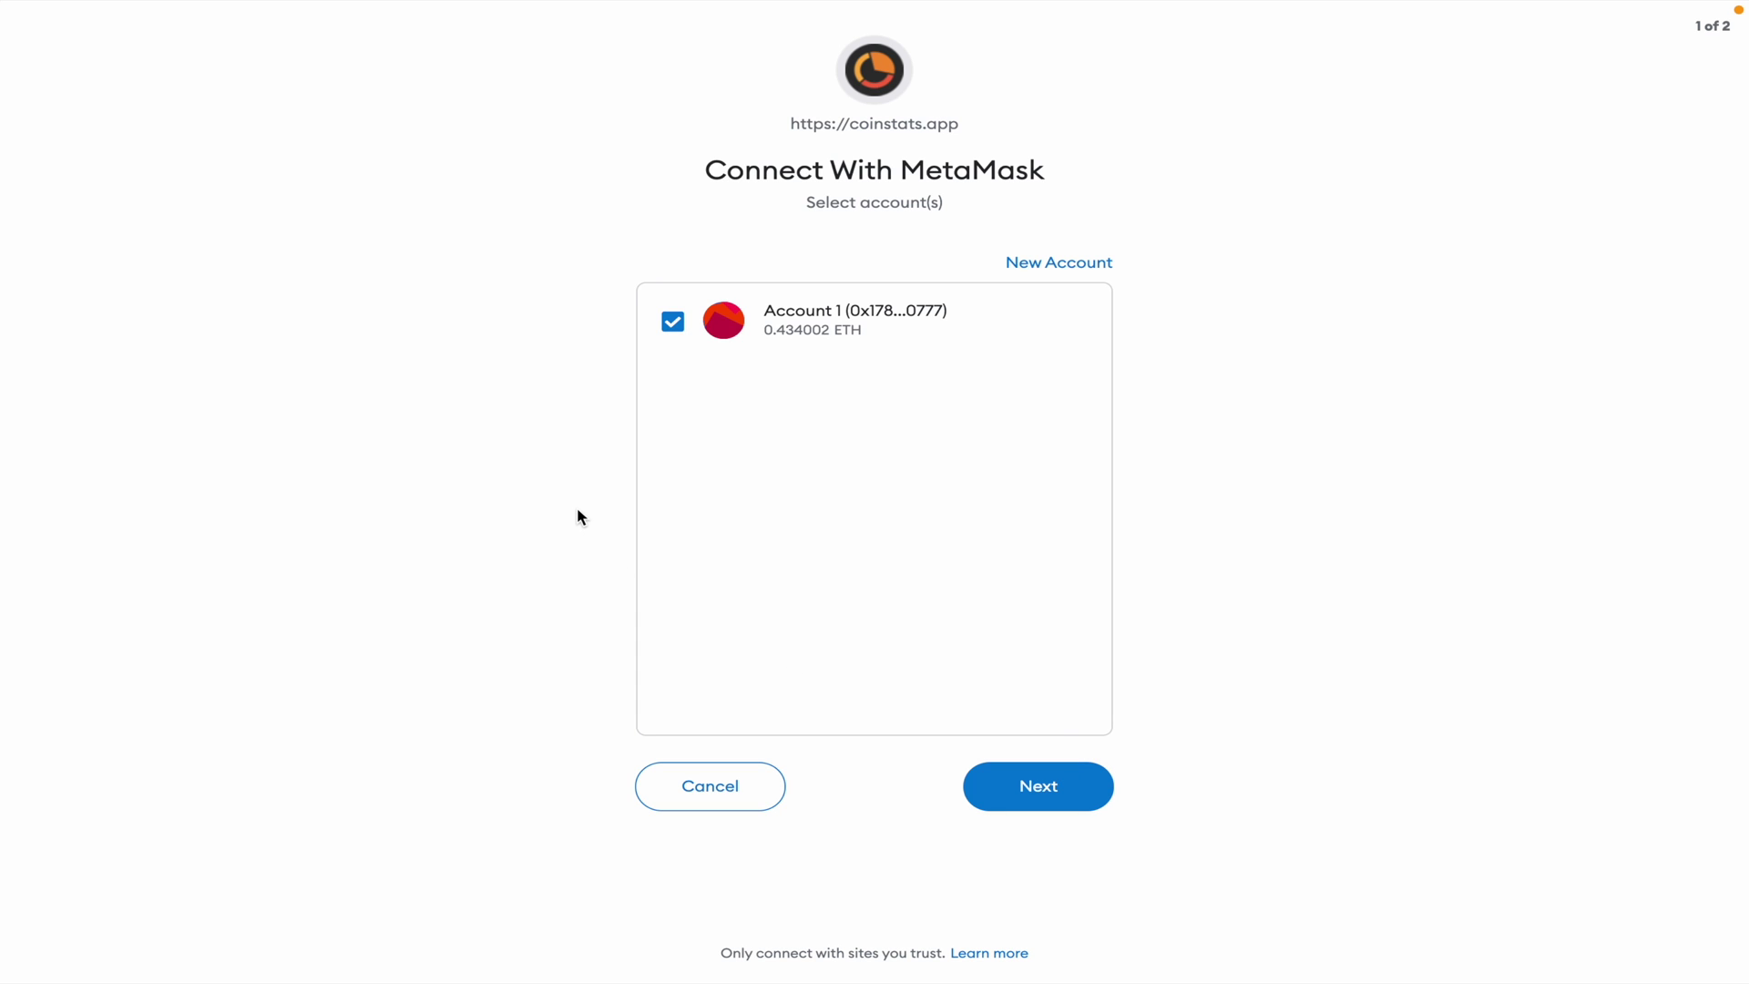
# Approve the selected MetaMask account's connection to CoinStats.
pyautogui.click(1045, 803)
pyautogui.click(1676, 330)
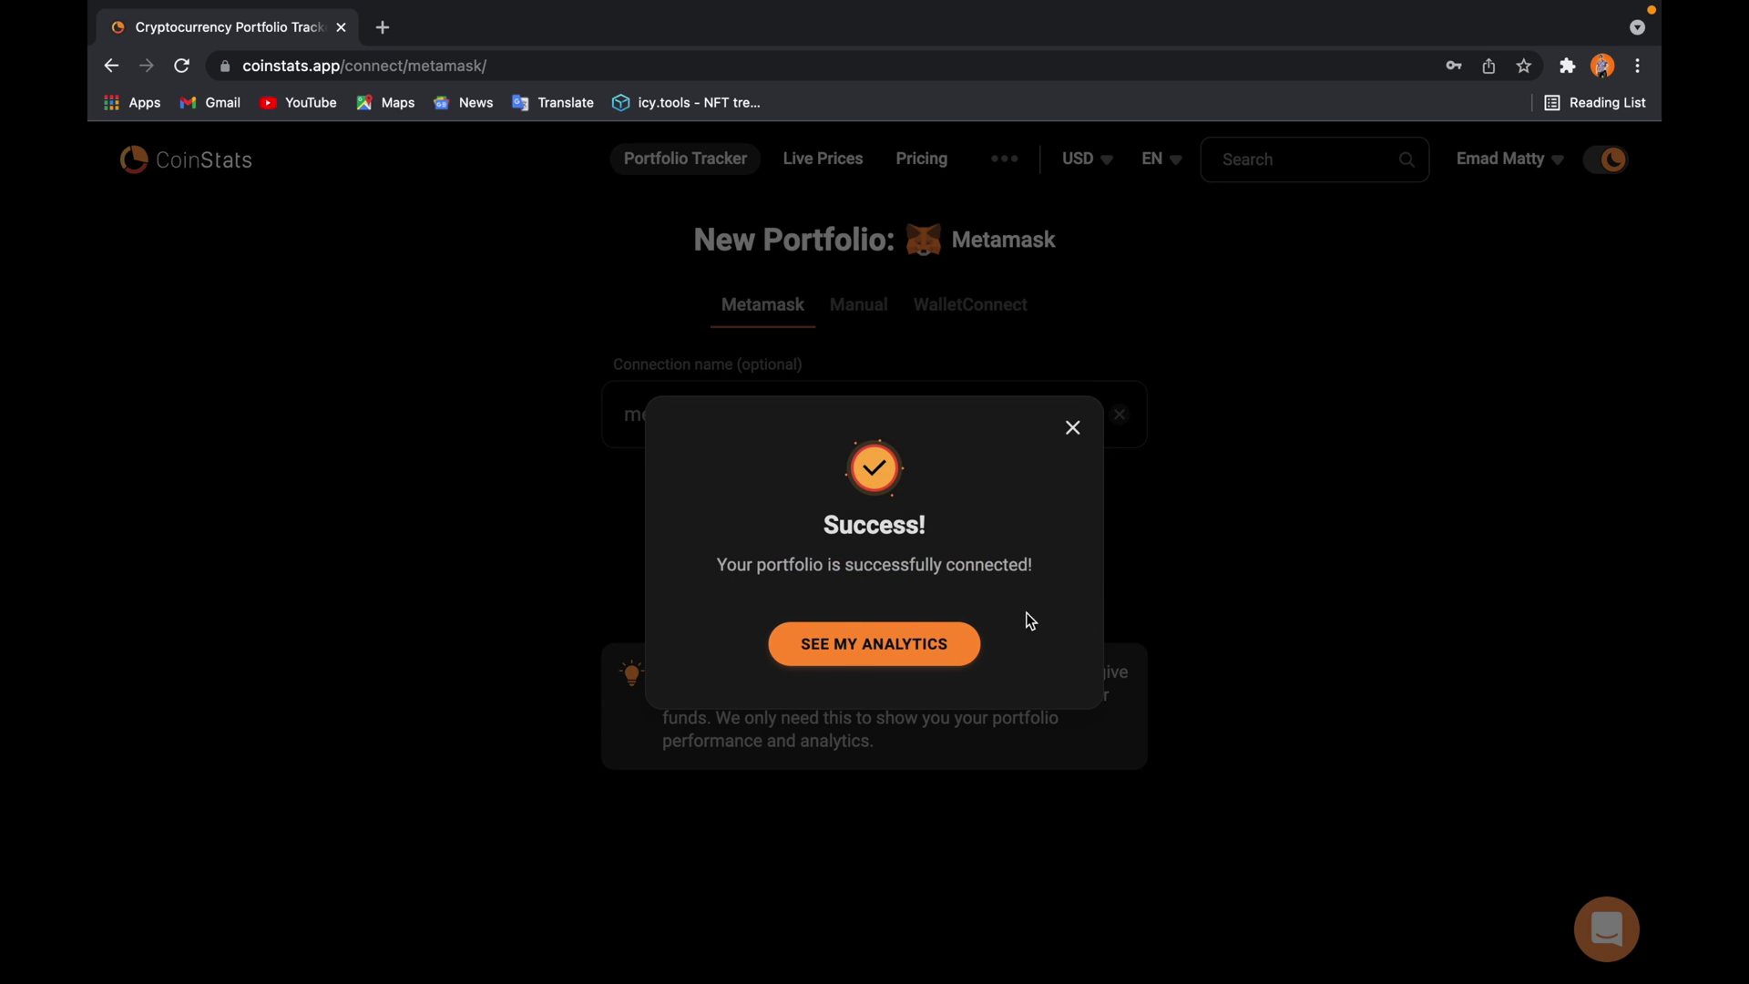
# Open the MetaMask portfolio's analytics and refresh its $2,031.36 ETH balance.
pyautogui.click(856, 649)
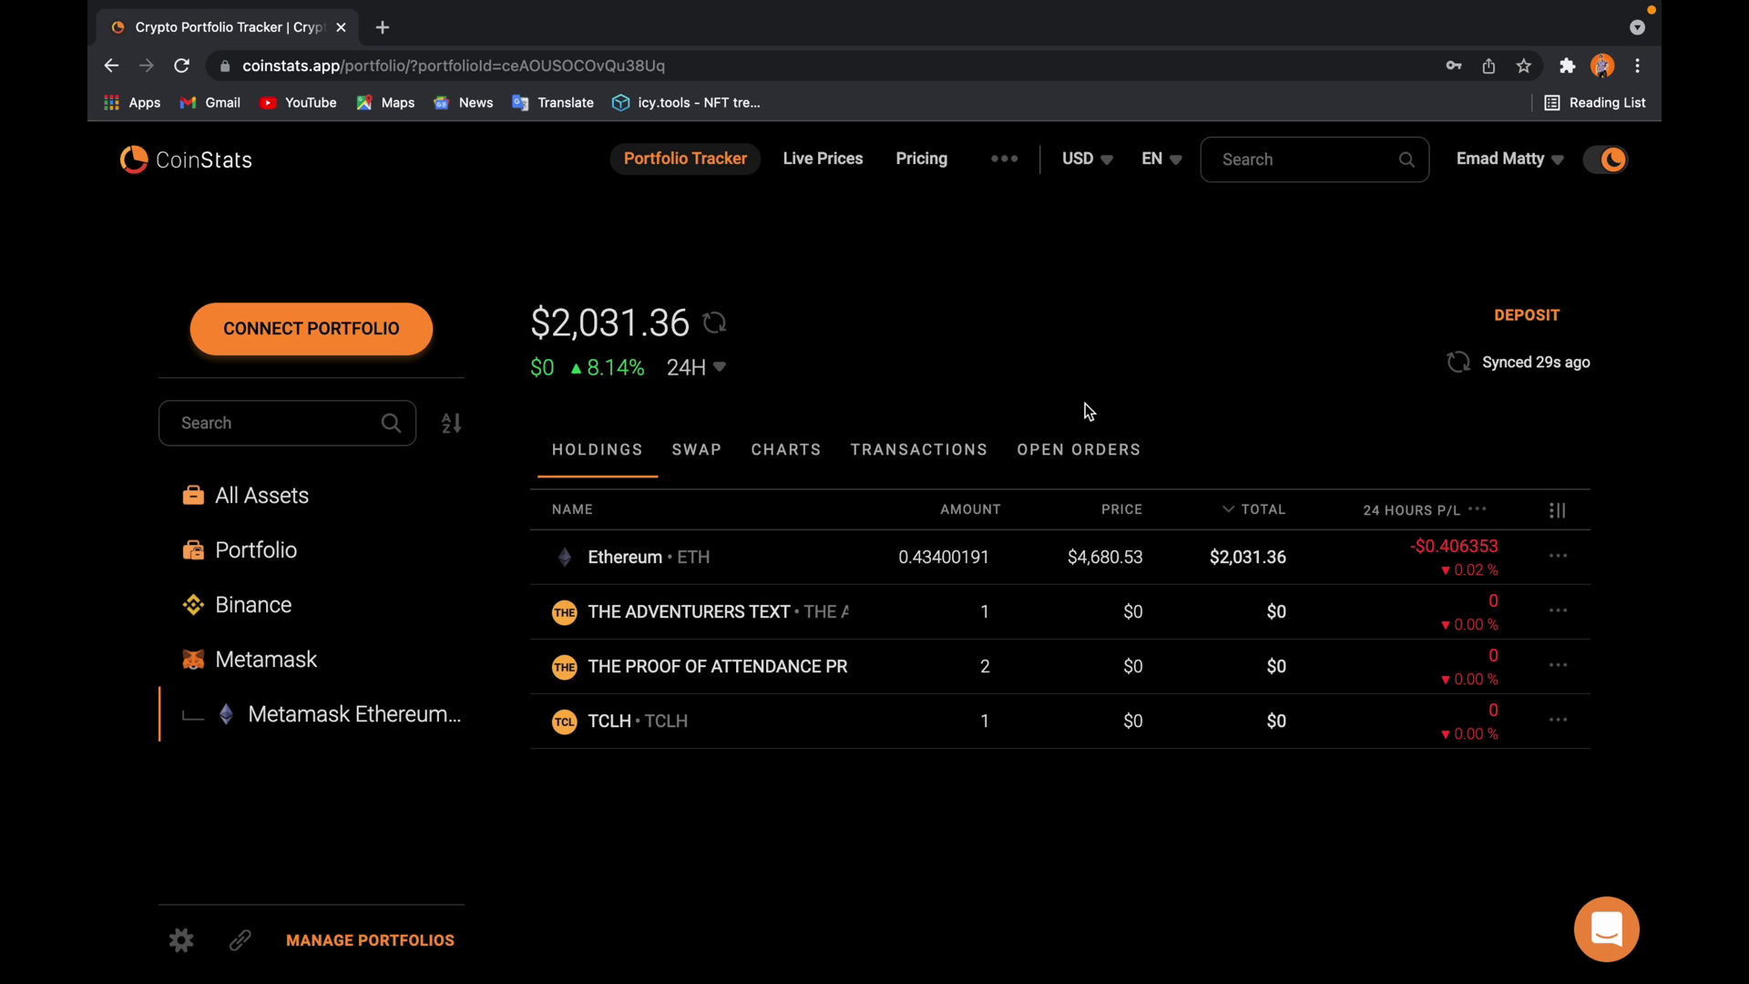
pyautogui.click(716, 323)
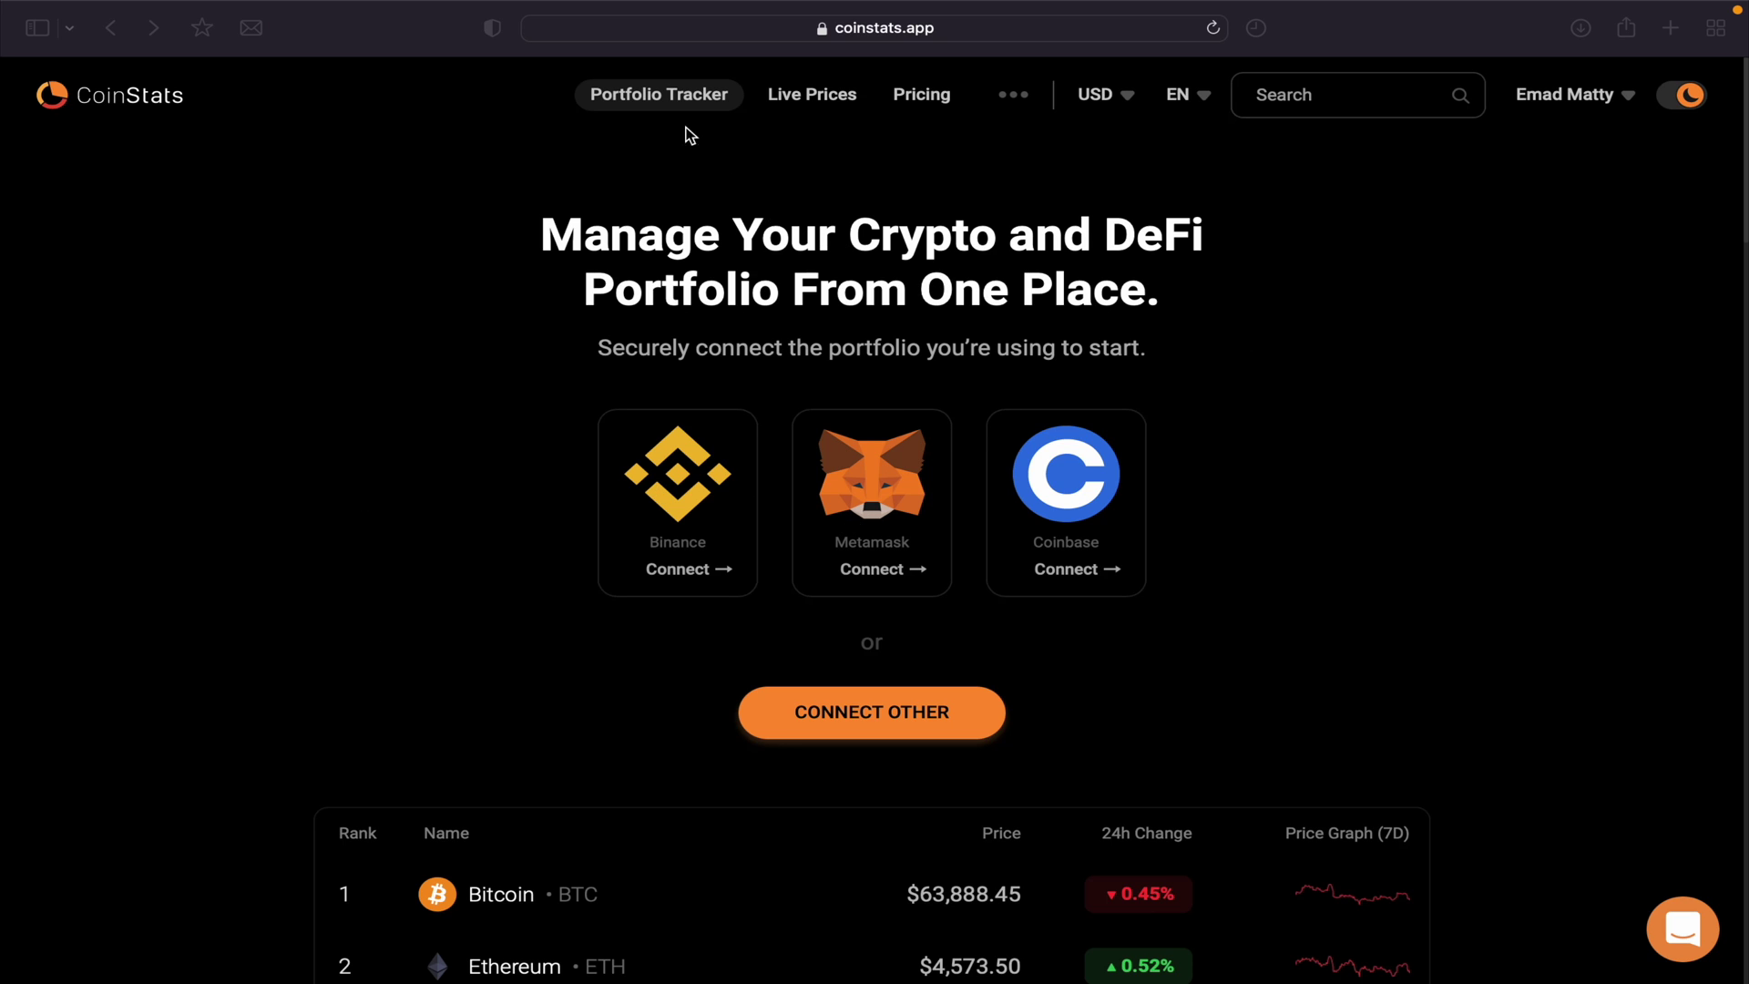
# Sync all portfolios in Portfolio Tracker and sort holdings by current holdings P/L.
pyautogui.click(654, 97)
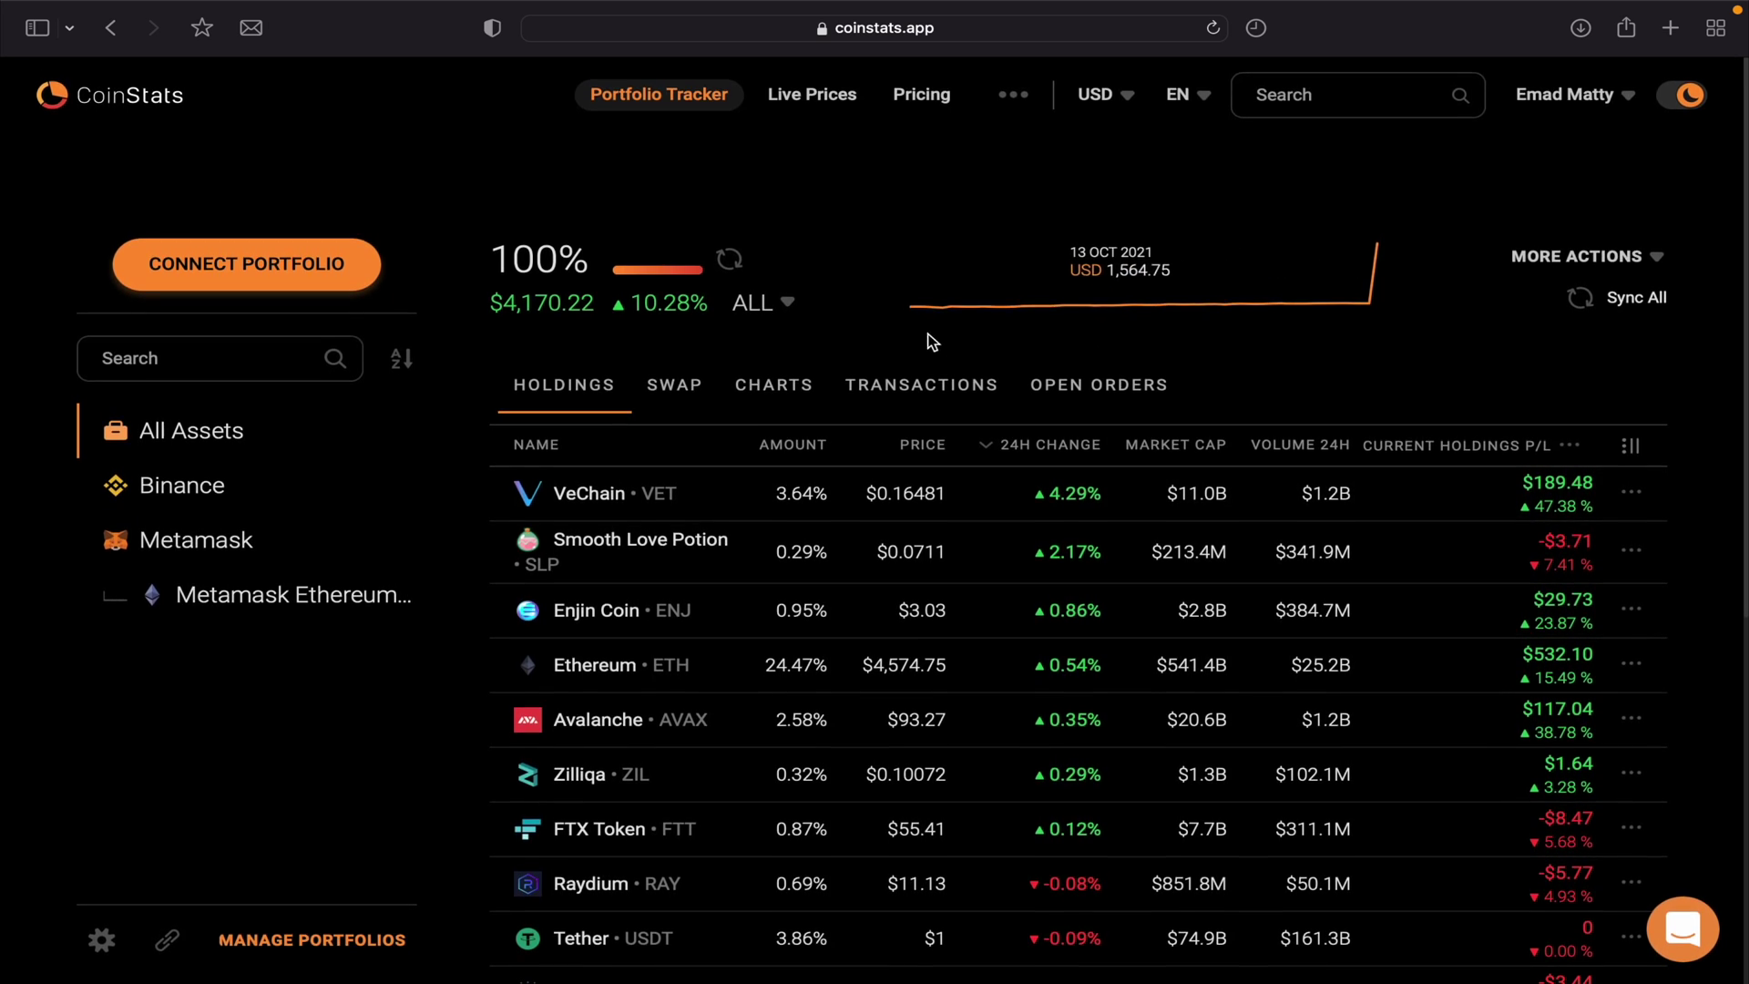
pyautogui.click(1611, 300)
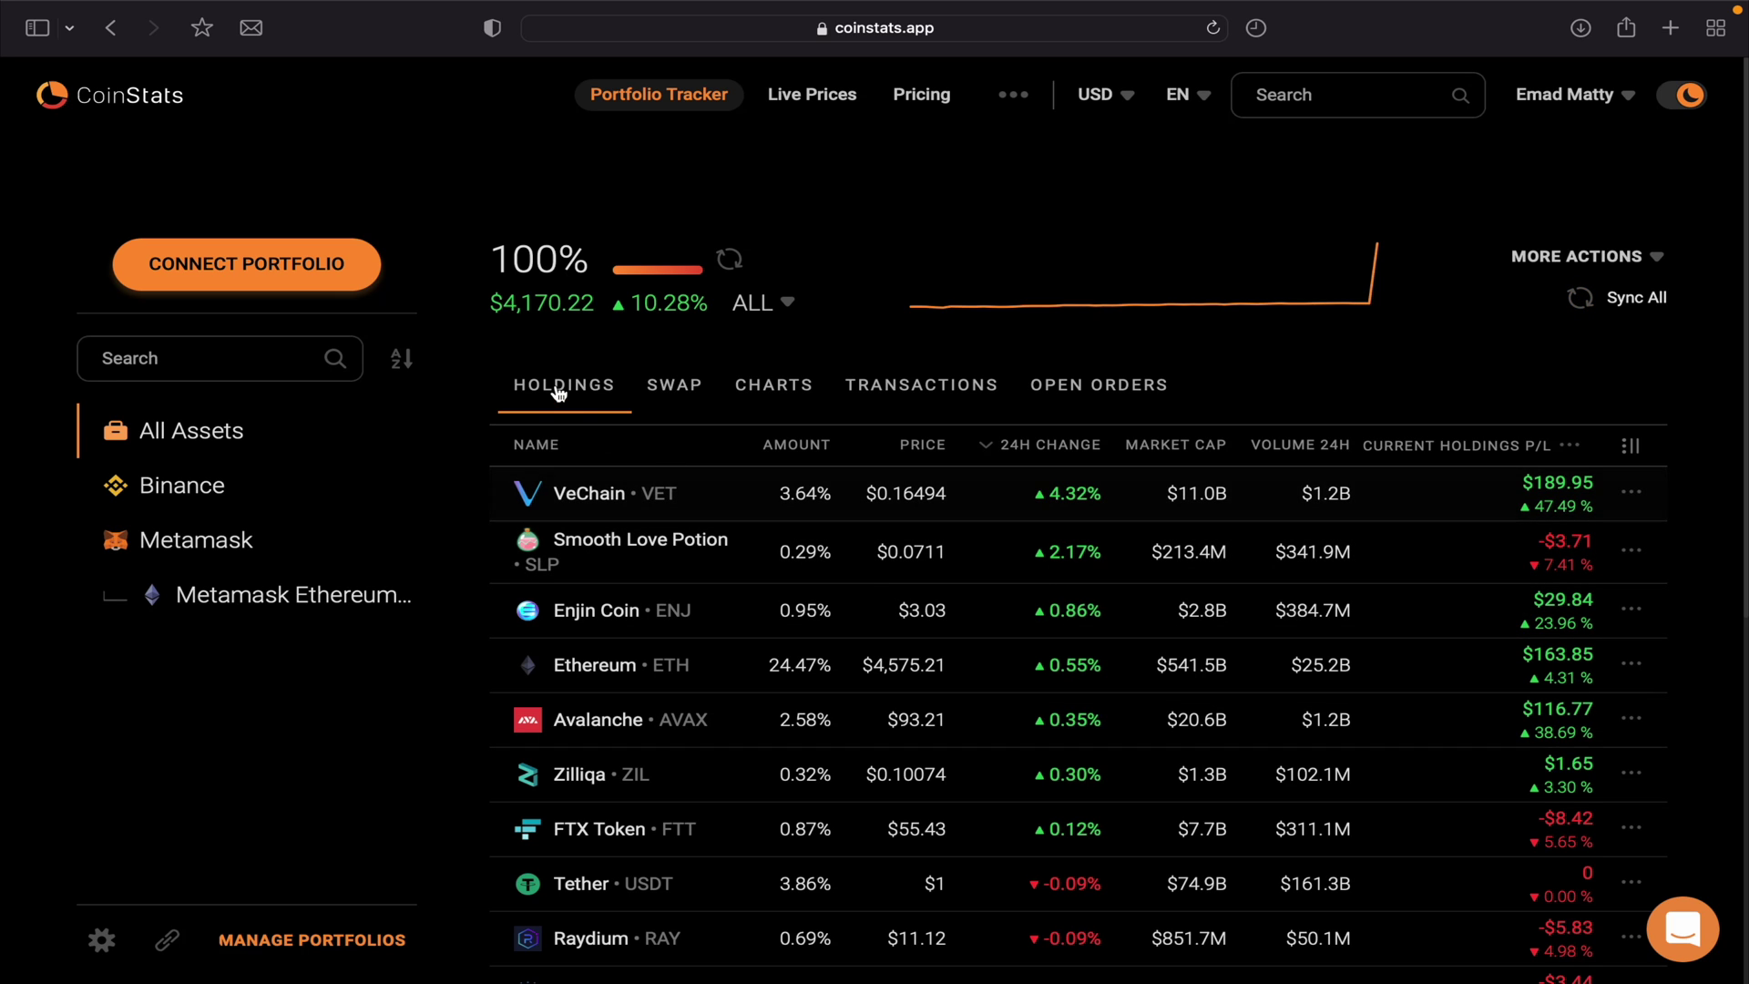
pyautogui.scroll(-2, 669, 435)
pyautogui.scroll(-8, 782, 428)
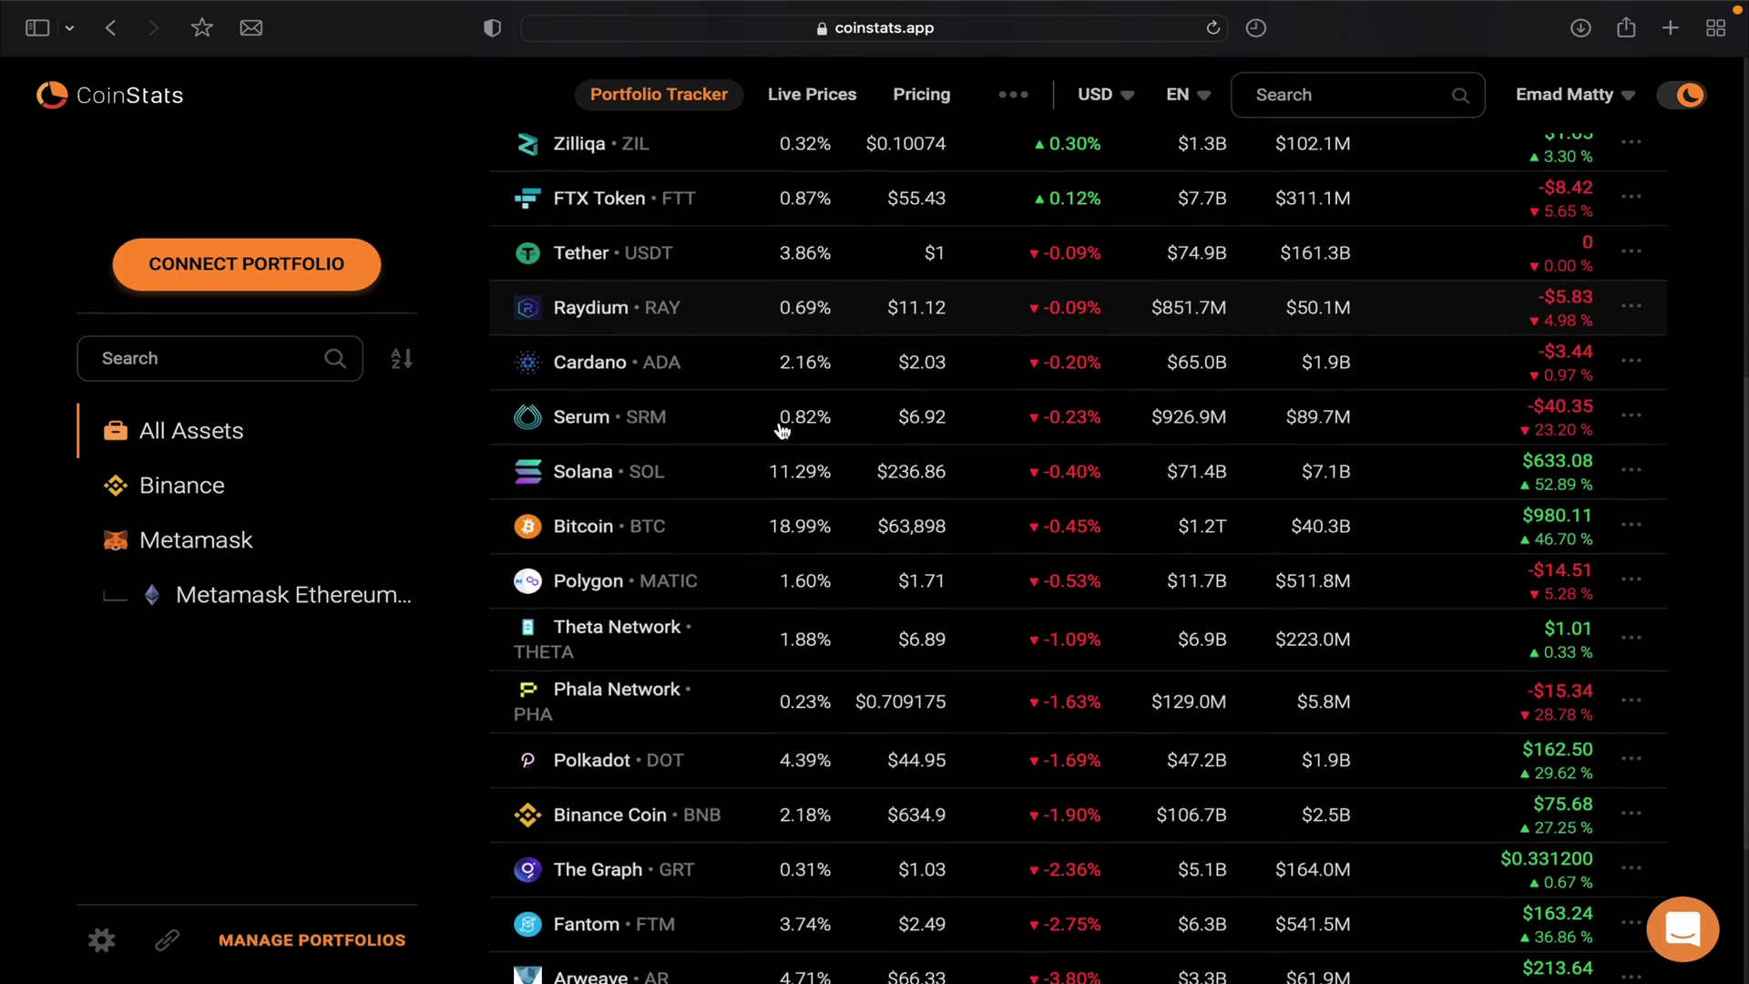
pyautogui.scroll(10, 783, 433)
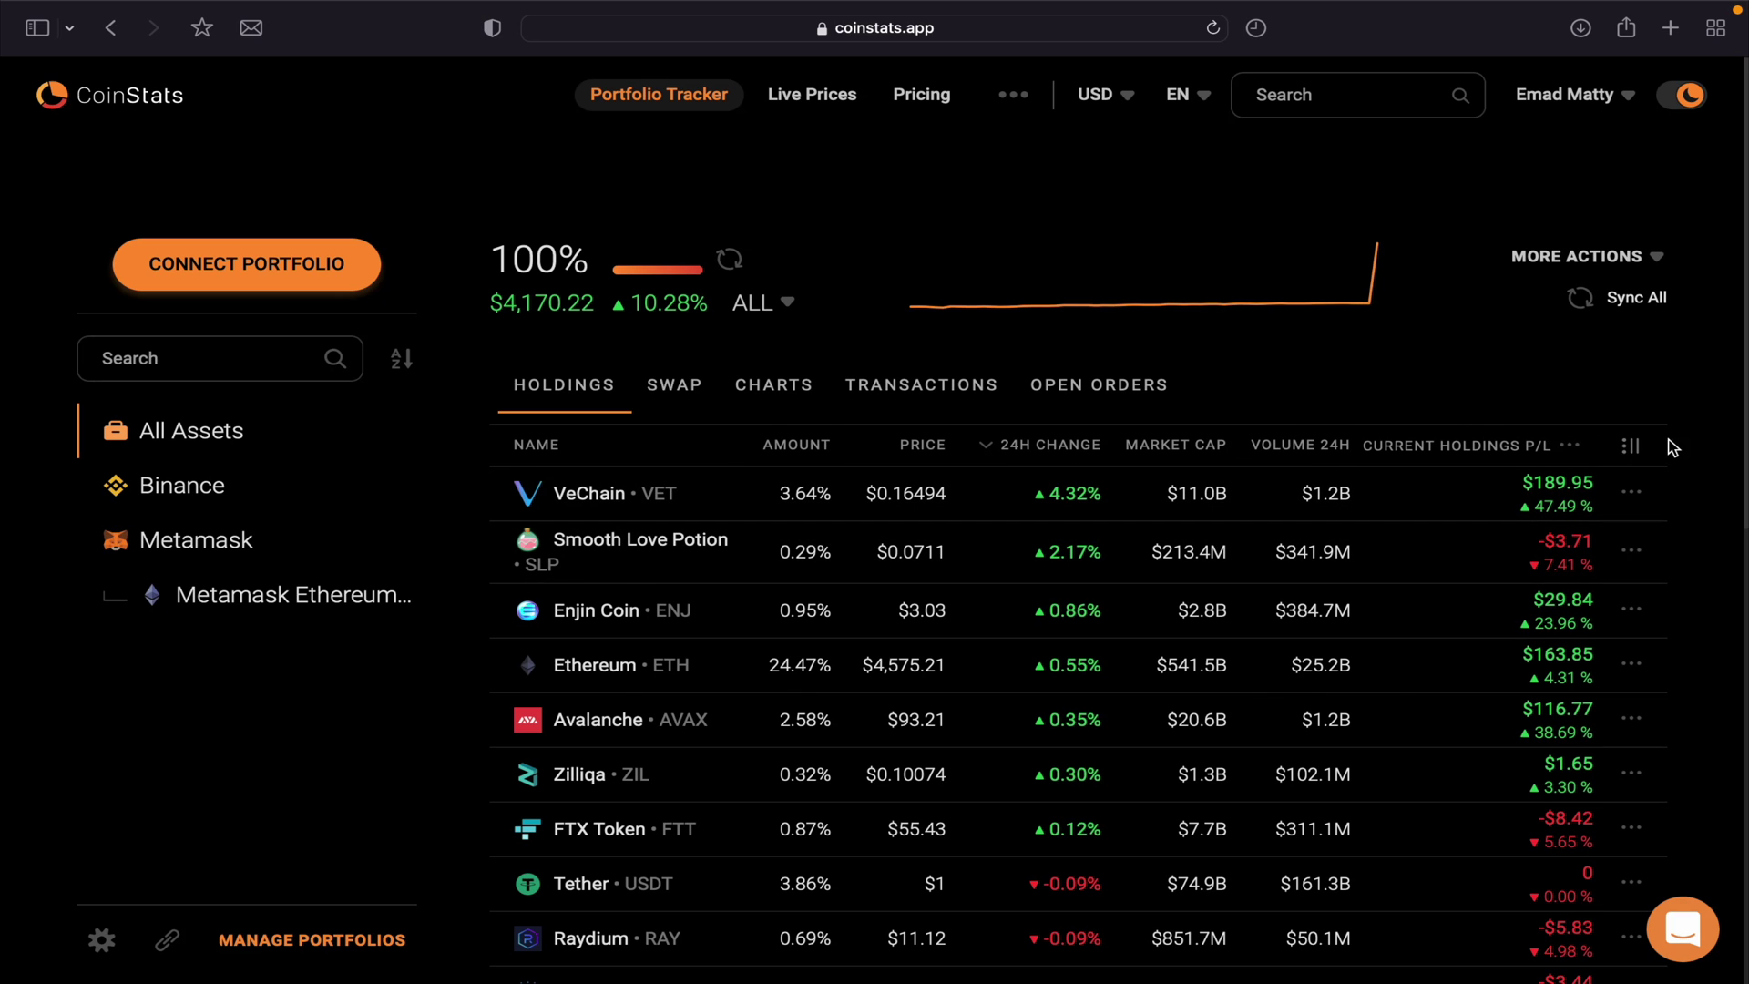
pyautogui.click(1494, 446)
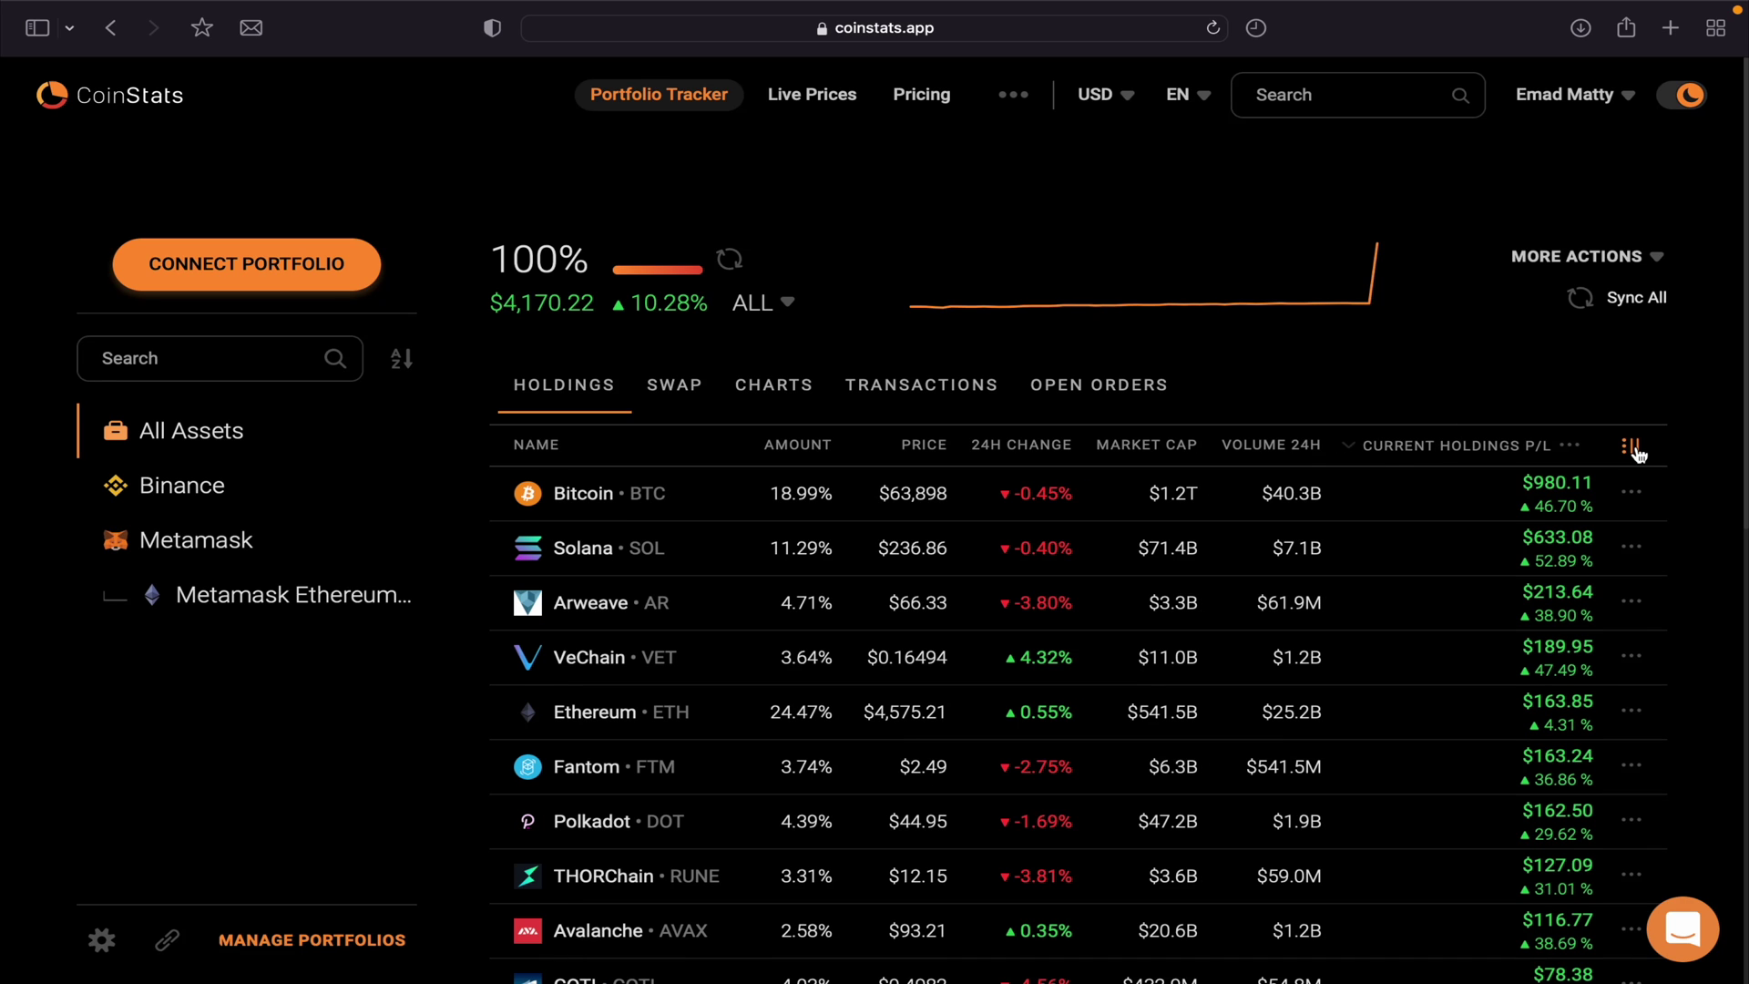
# Hide the Market Cap column and add the 7-day Price Graph column to the holdings table.
pyautogui.click(1632, 448)
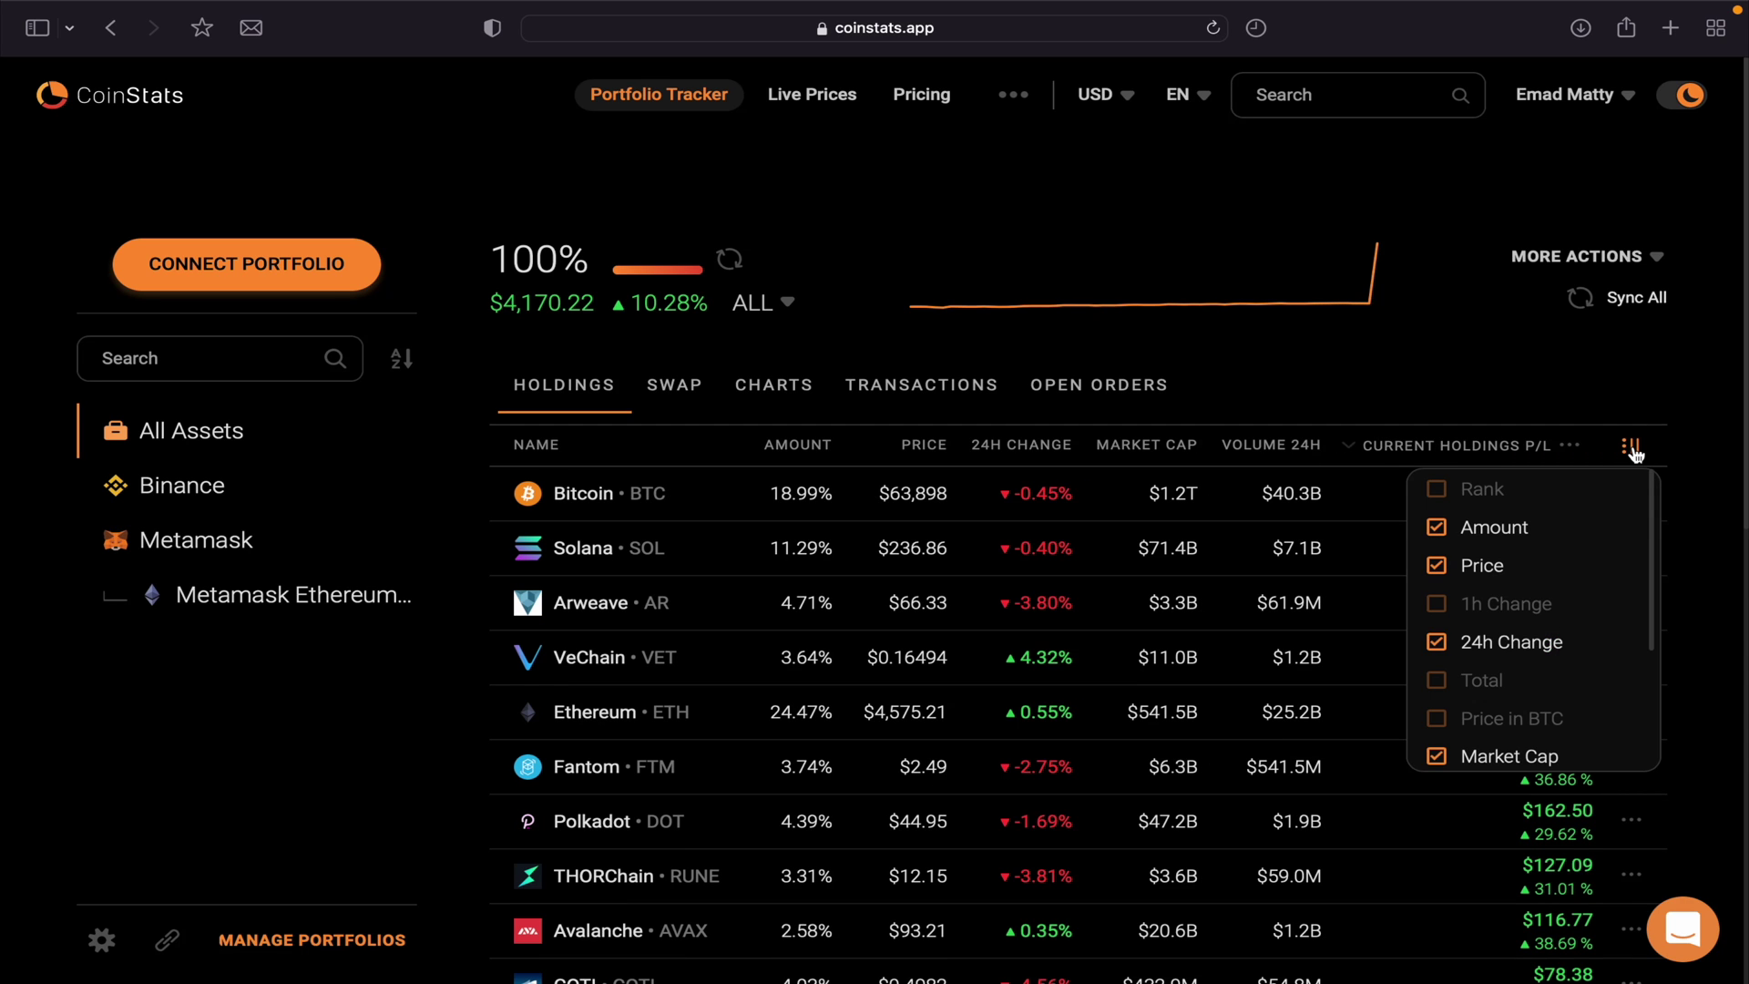
pyautogui.scroll(-5, 1572, 567)
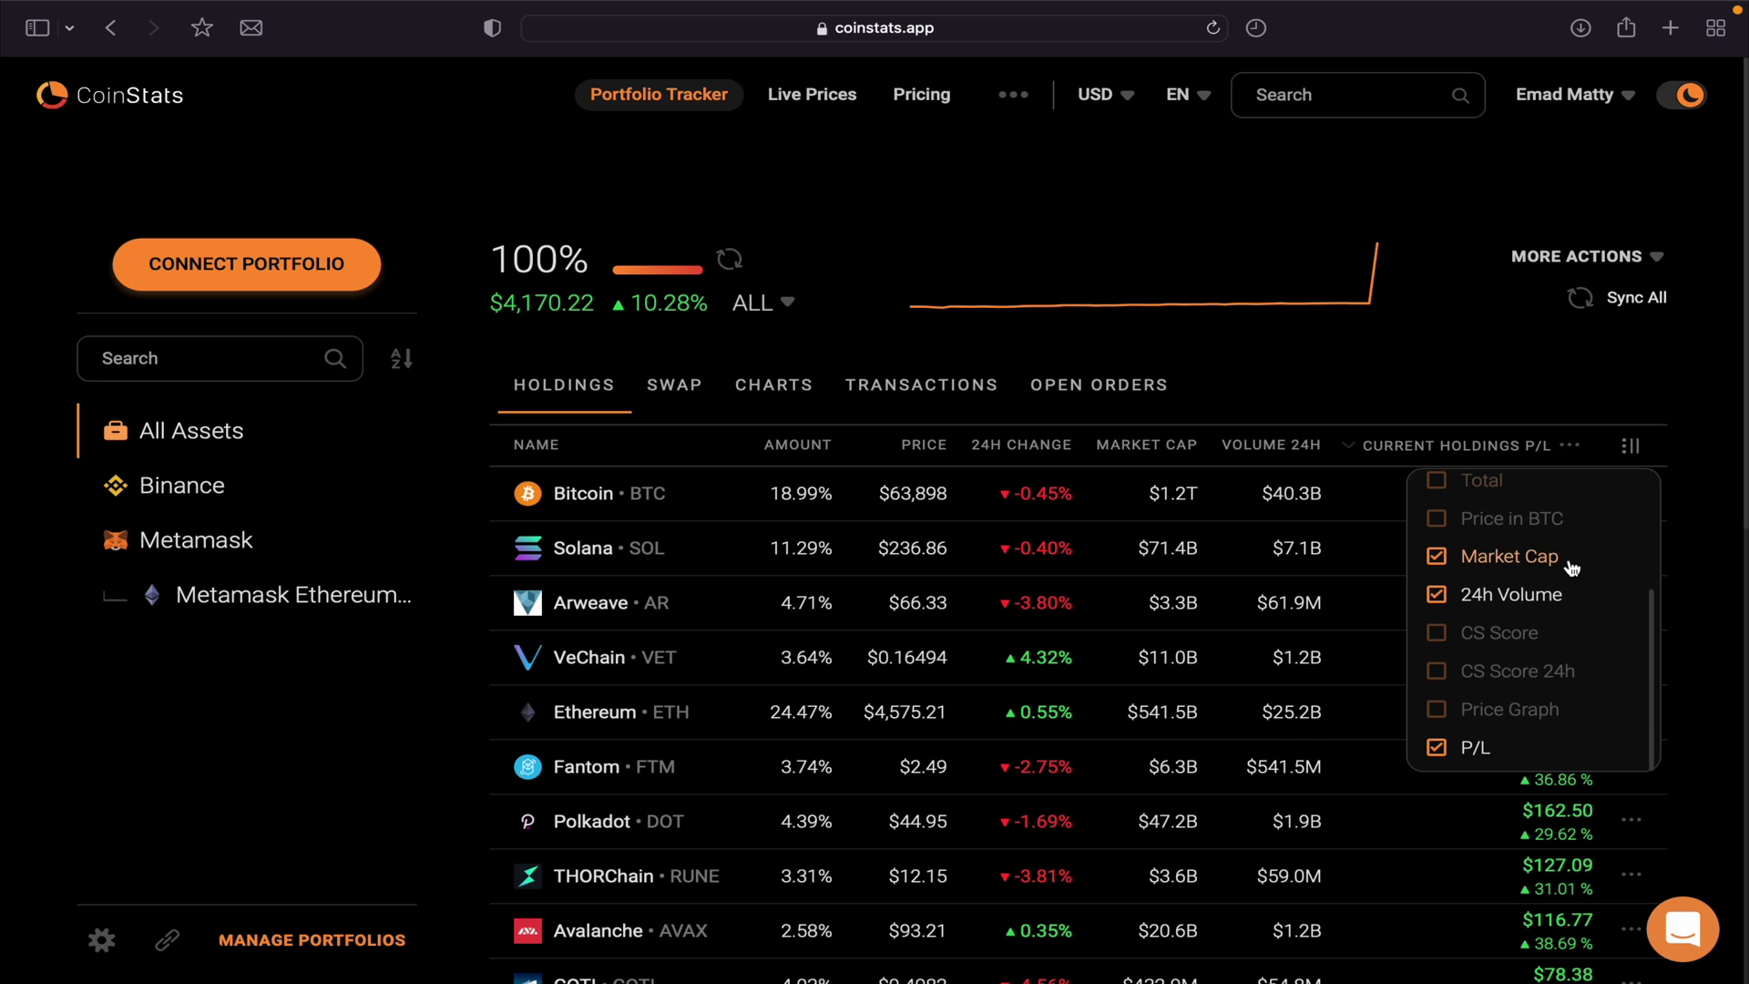
pyautogui.scroll(-2, 1571, 566)
pyautogui.click(1442, 462)
pyautogui.scroll(-4, 1515, 492)
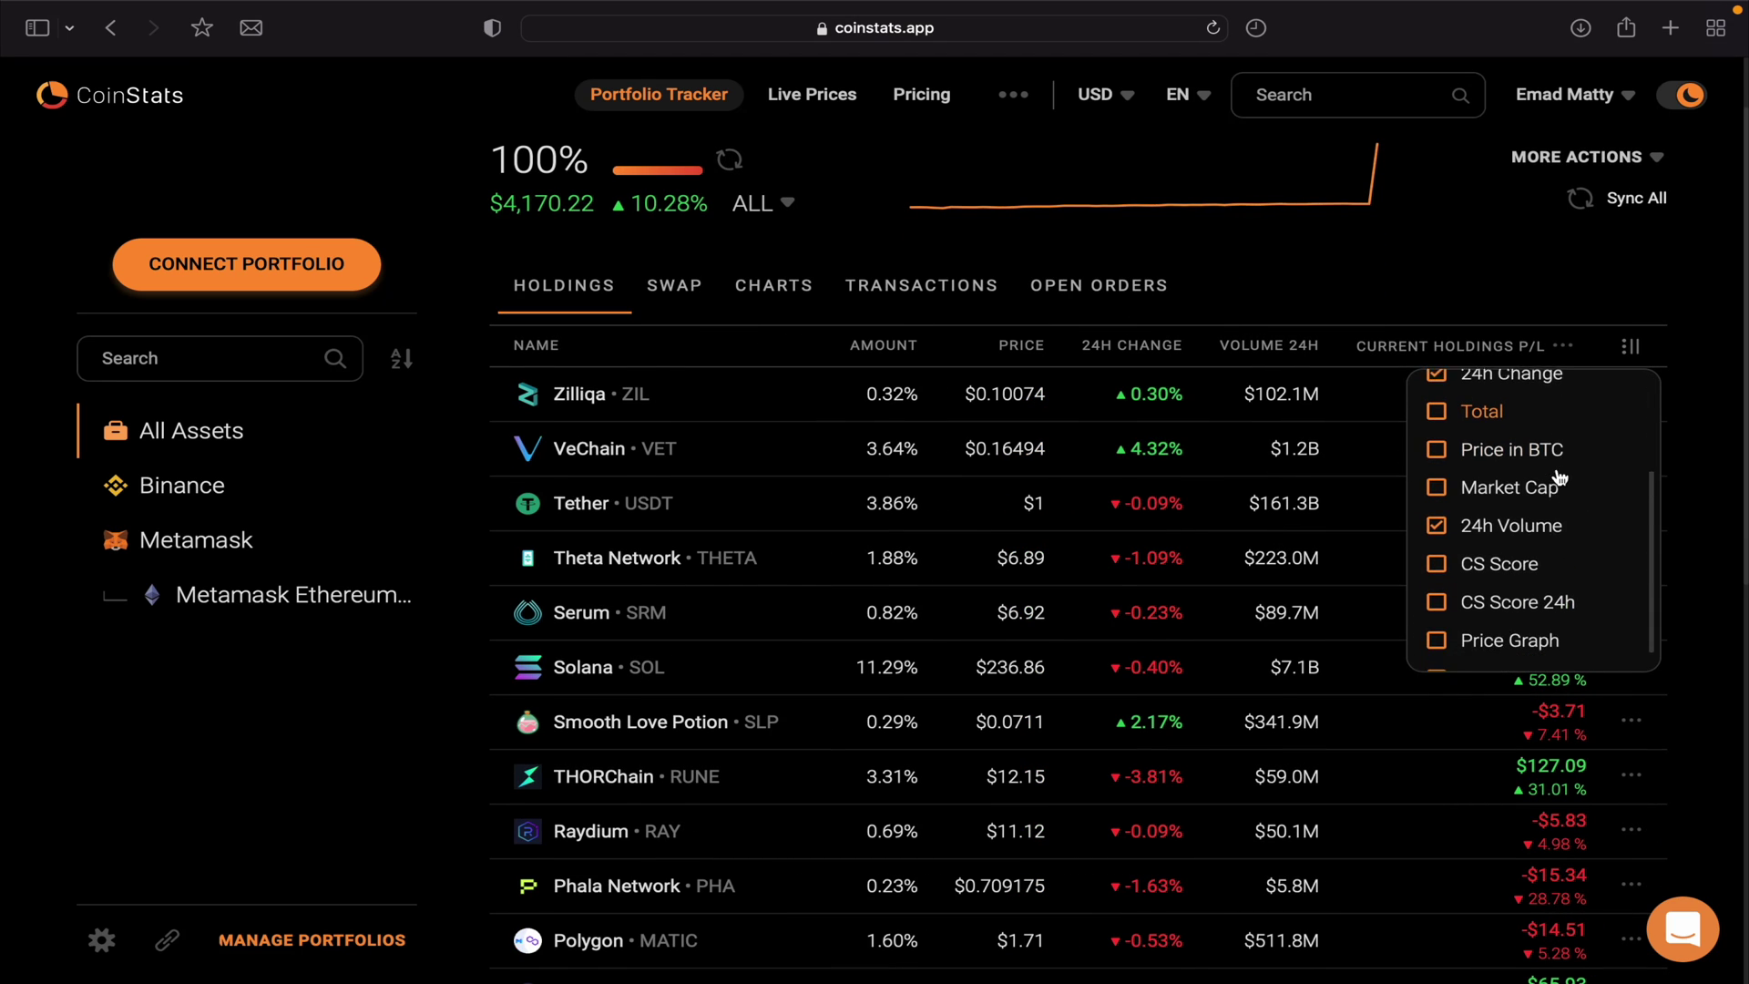
pyautogui.scroll(-1, 1494, 524)
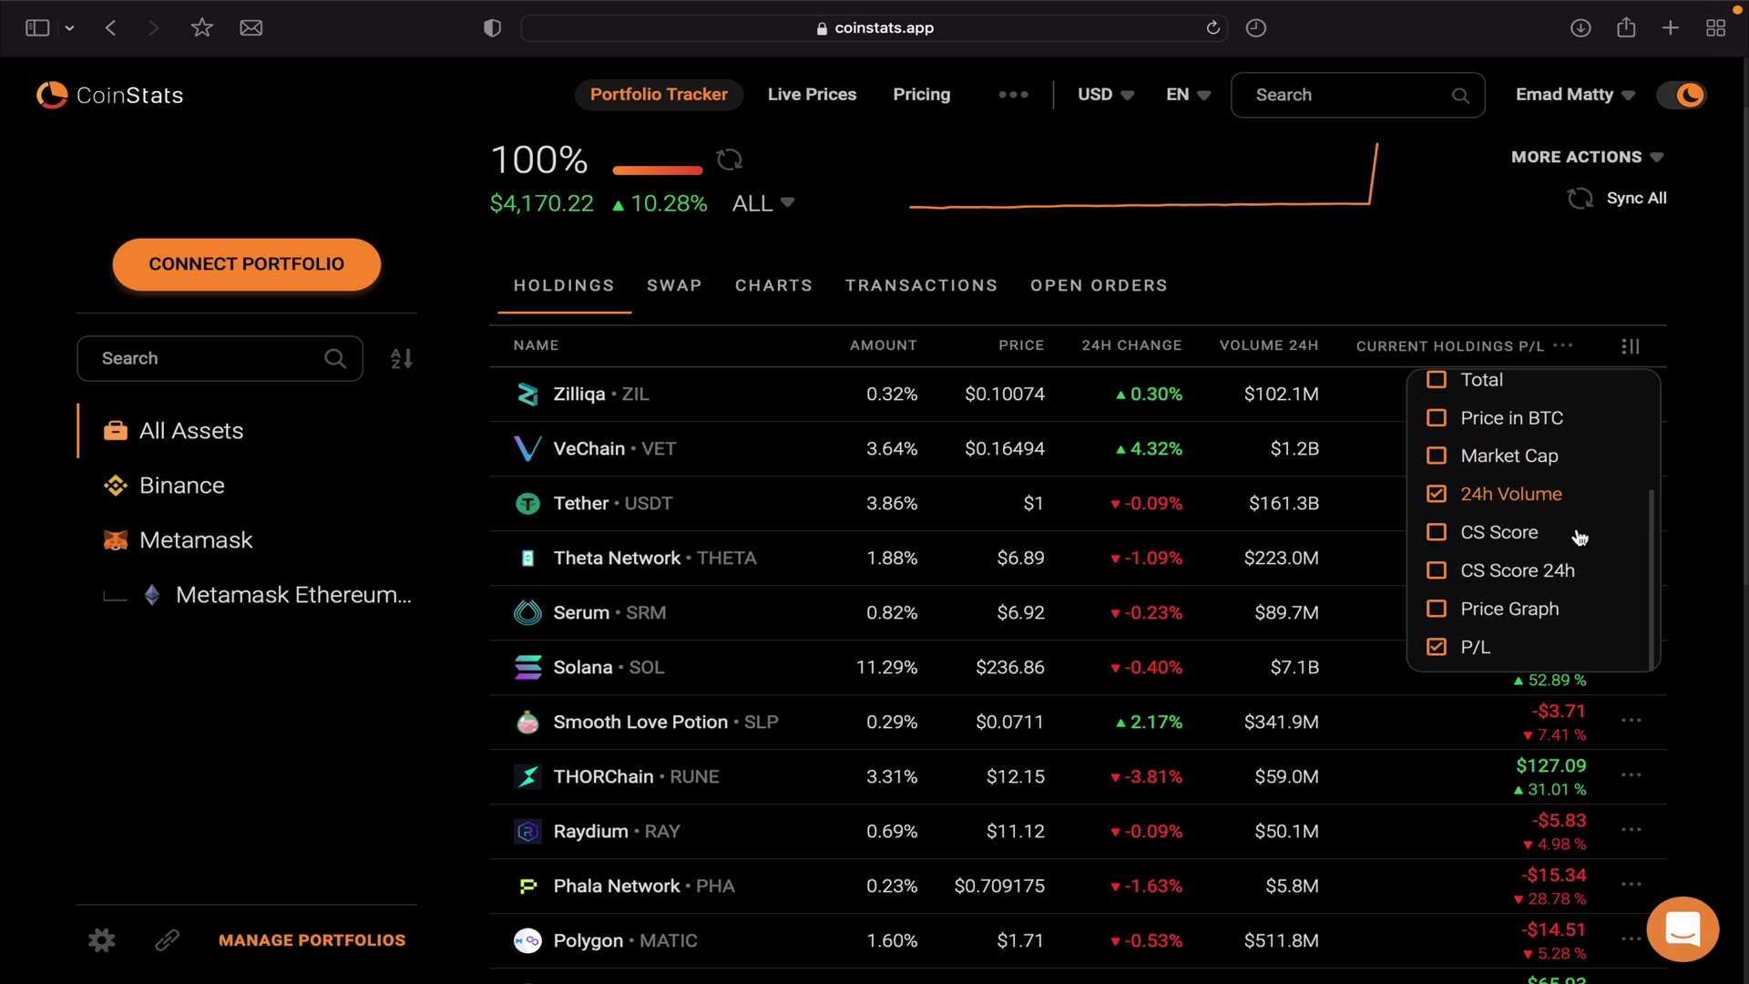
pyautogui.click(1437, 613)
pyautogui.scroll(1, 1530, 554)
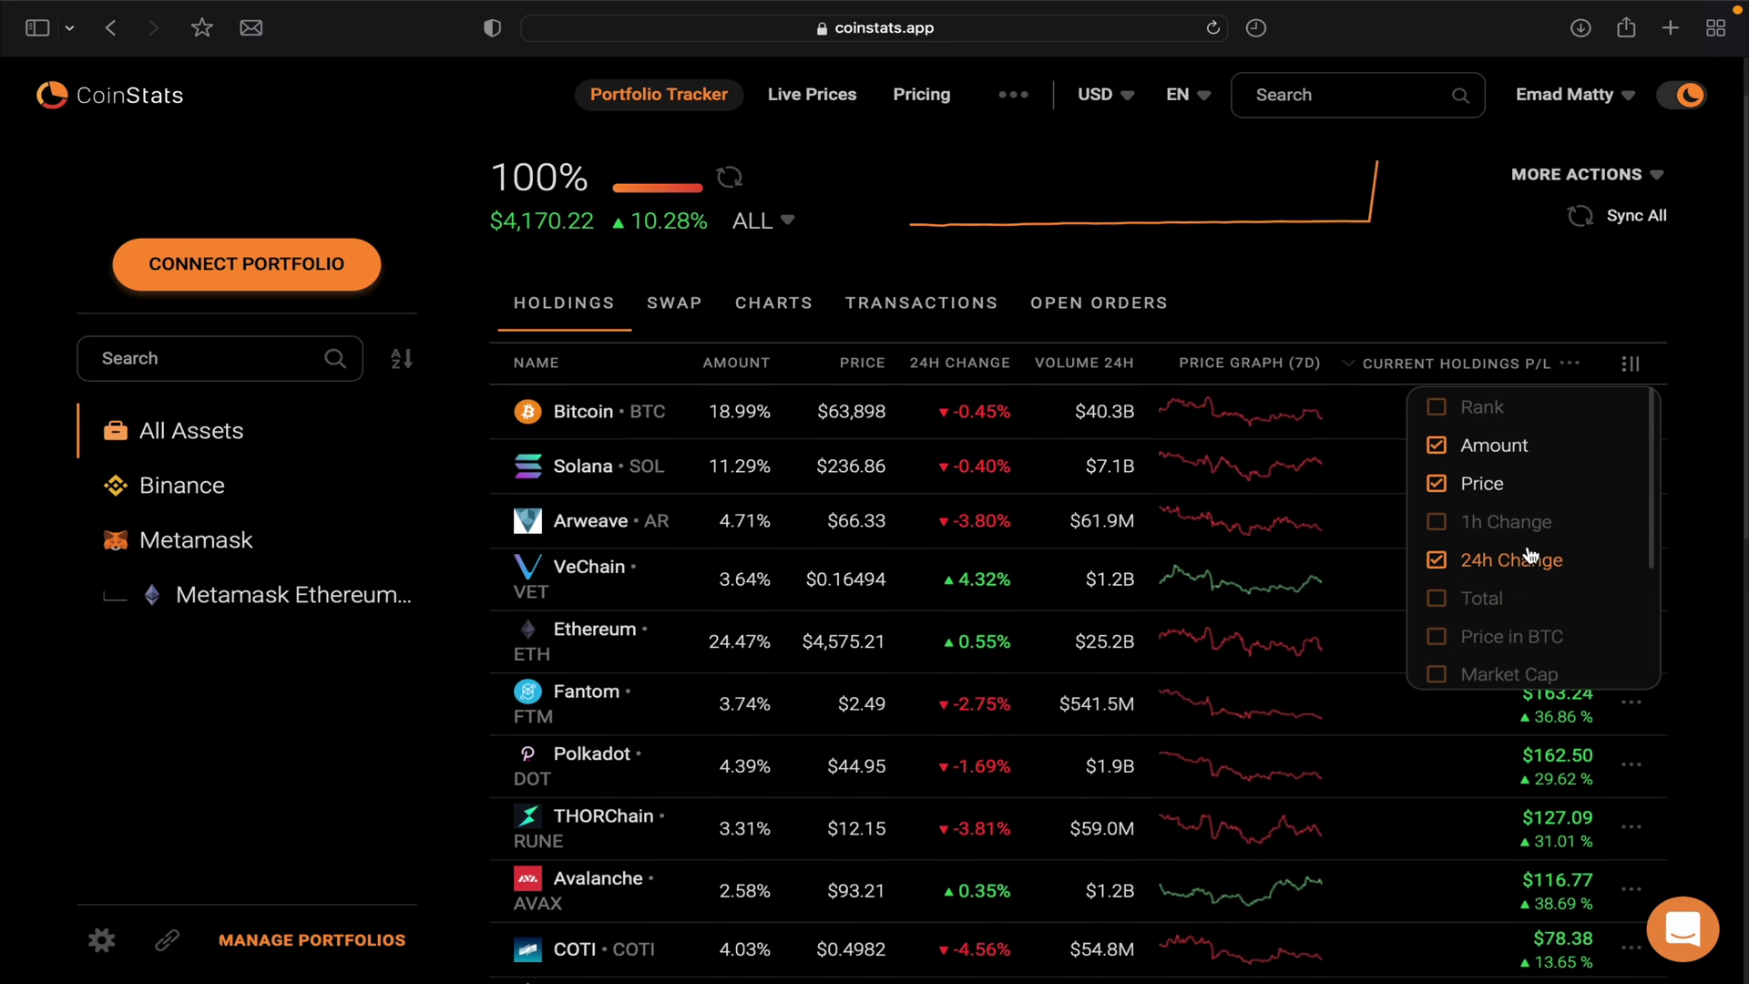
pyautogui.scroll(2, 1531, 554)
pyautogui.click(1628, 445)
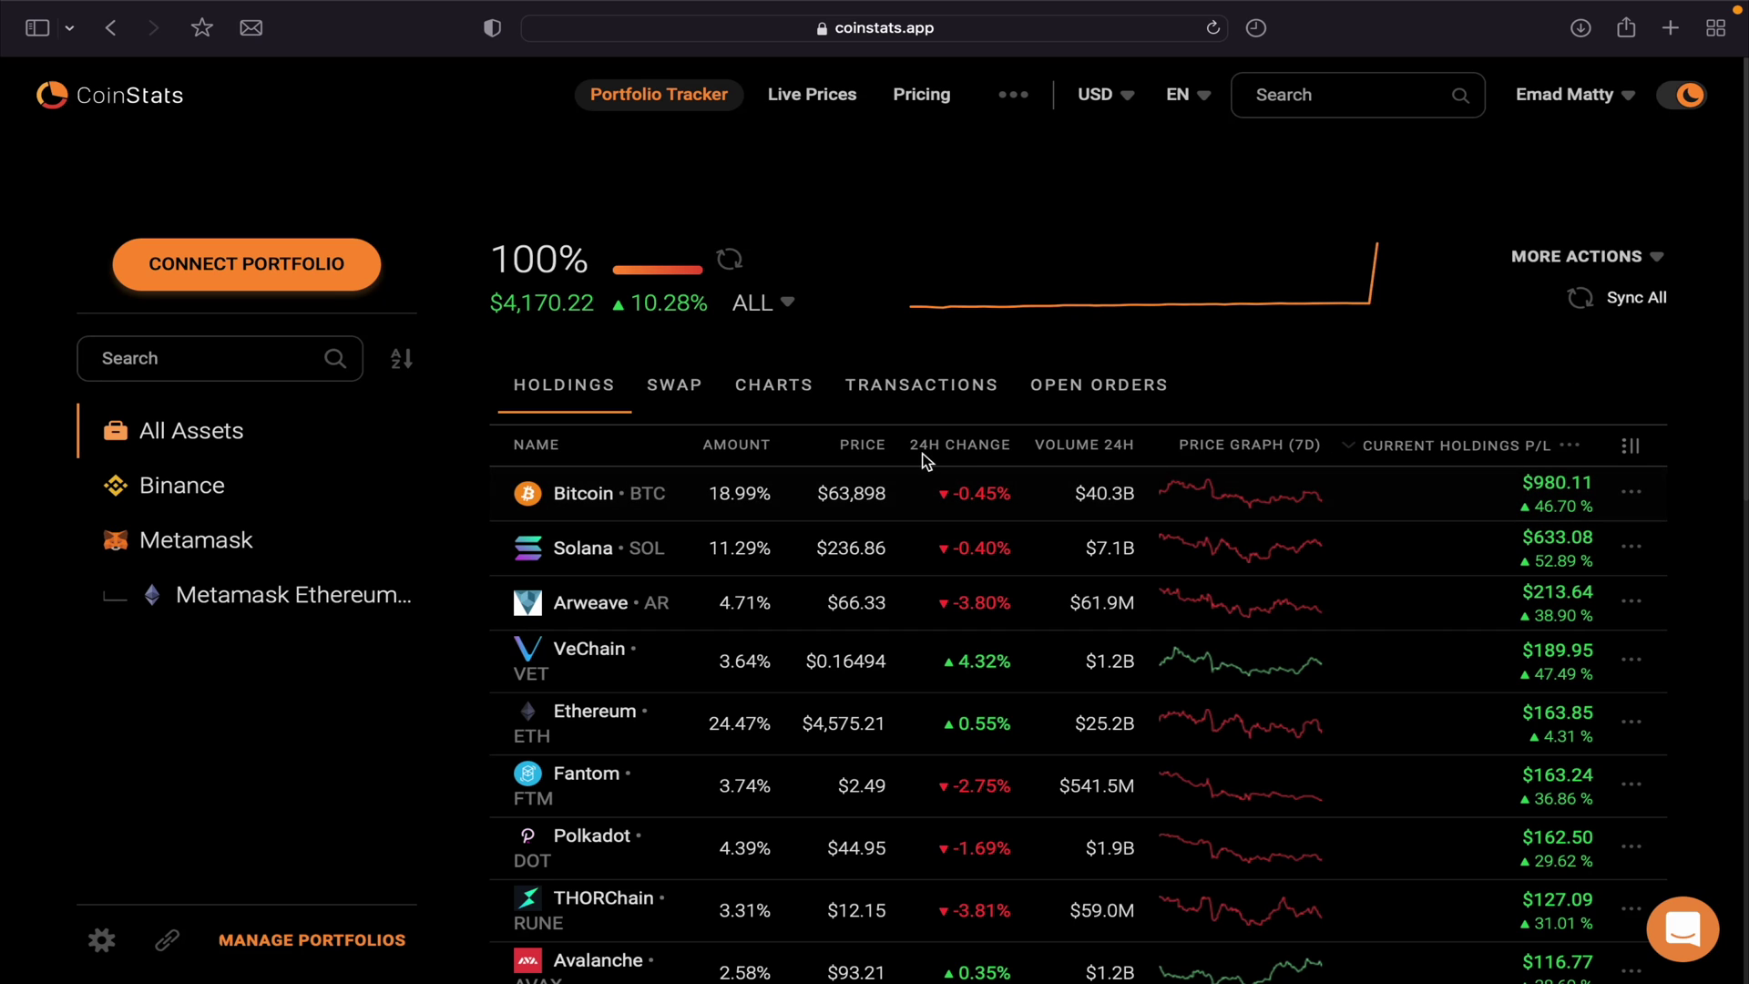
# Preview a swap from the Metamask Ethereum Wallet, then return to the All Assets swap prompt.
pyautogui.click(681, 392)
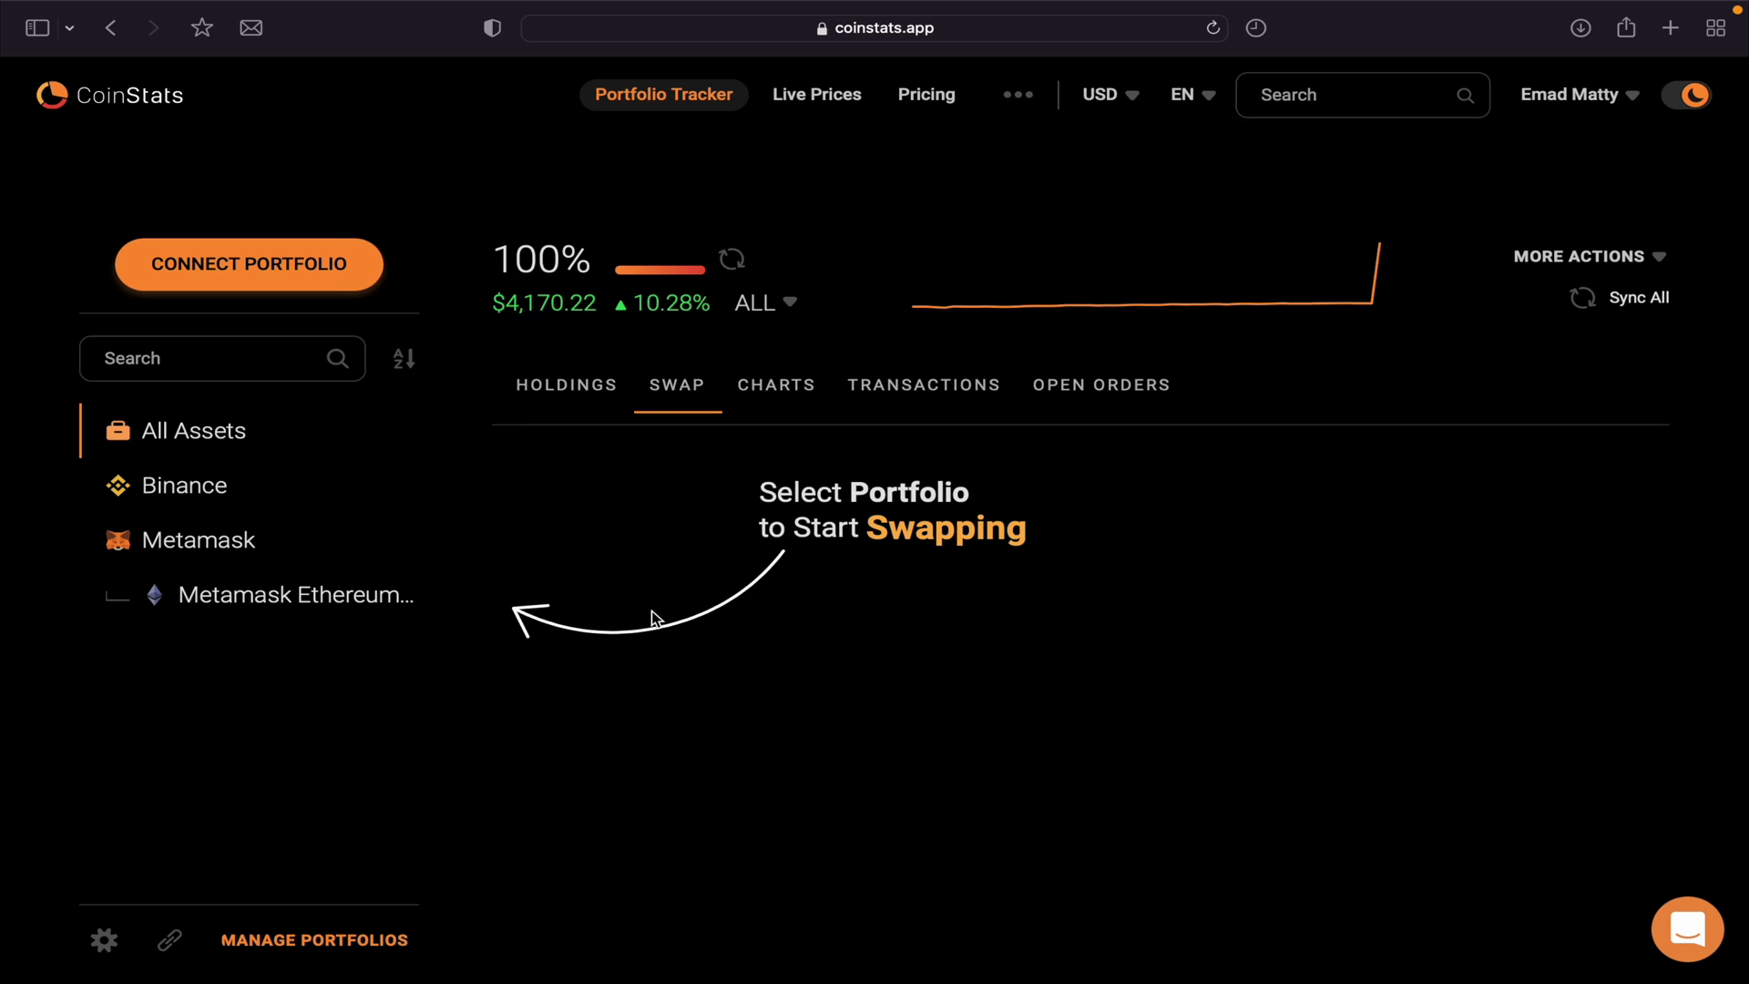
pyautogui.click(219, 604)
pyautogui.scroll(-3, 905, 714)
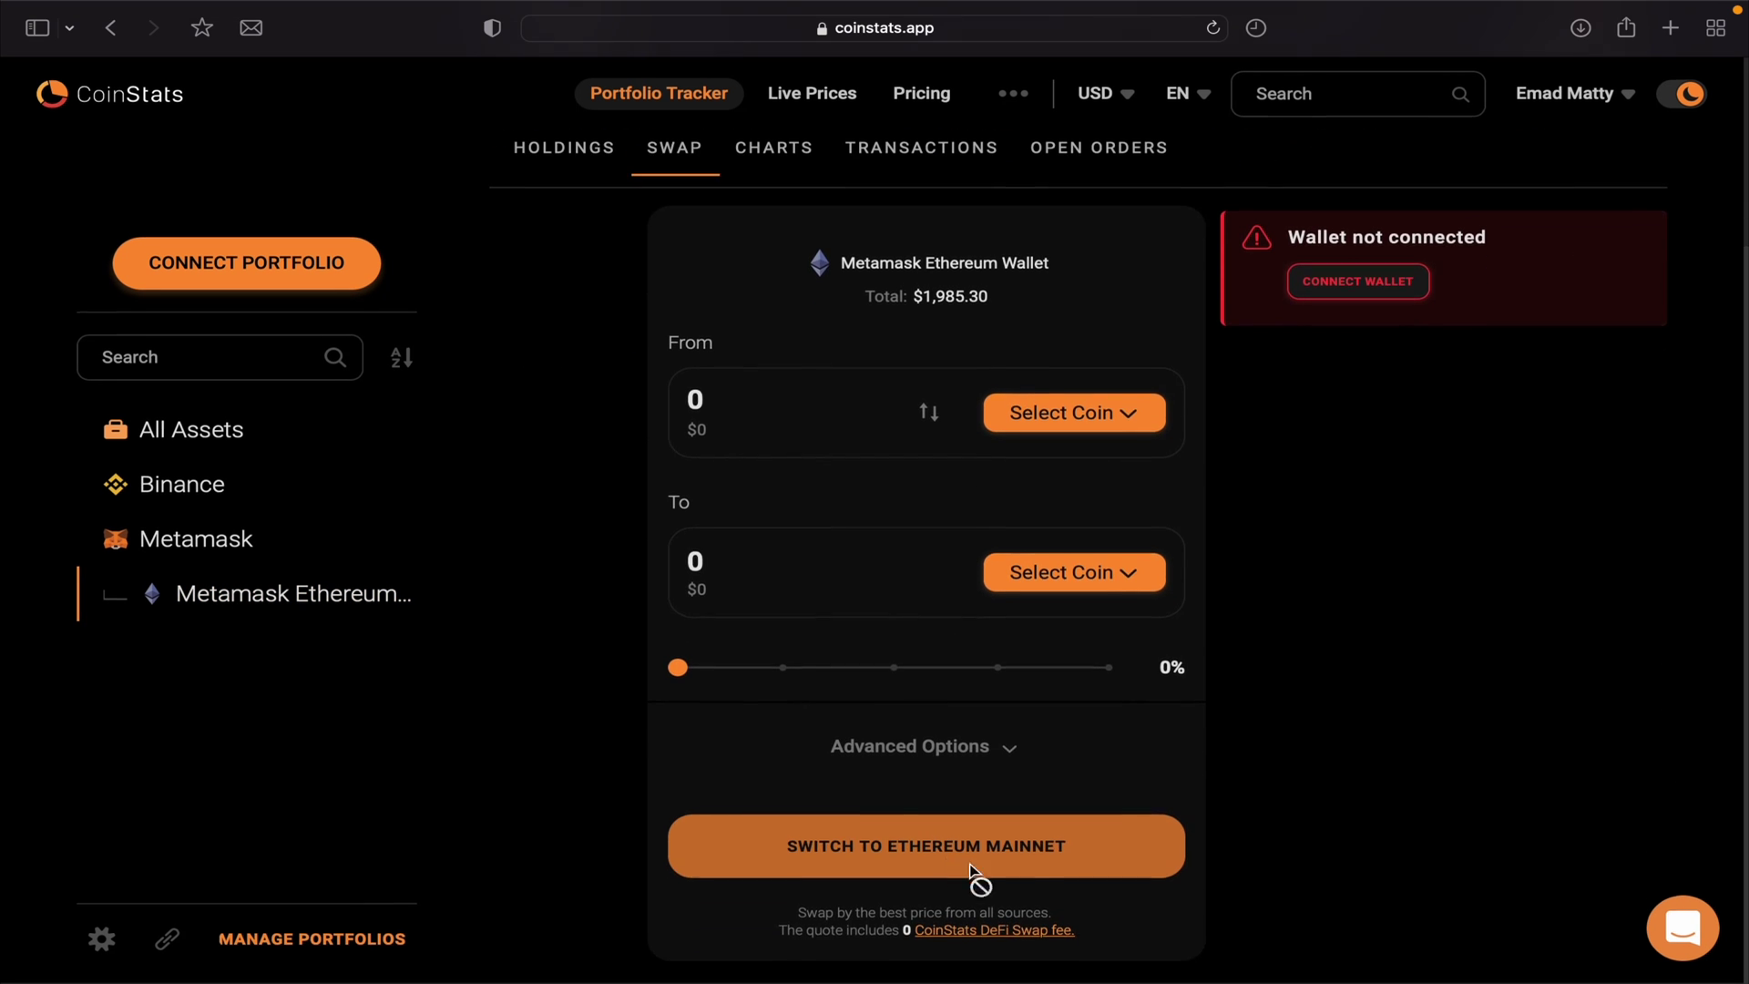
pyautogui.scroll(3, 1084, 627)
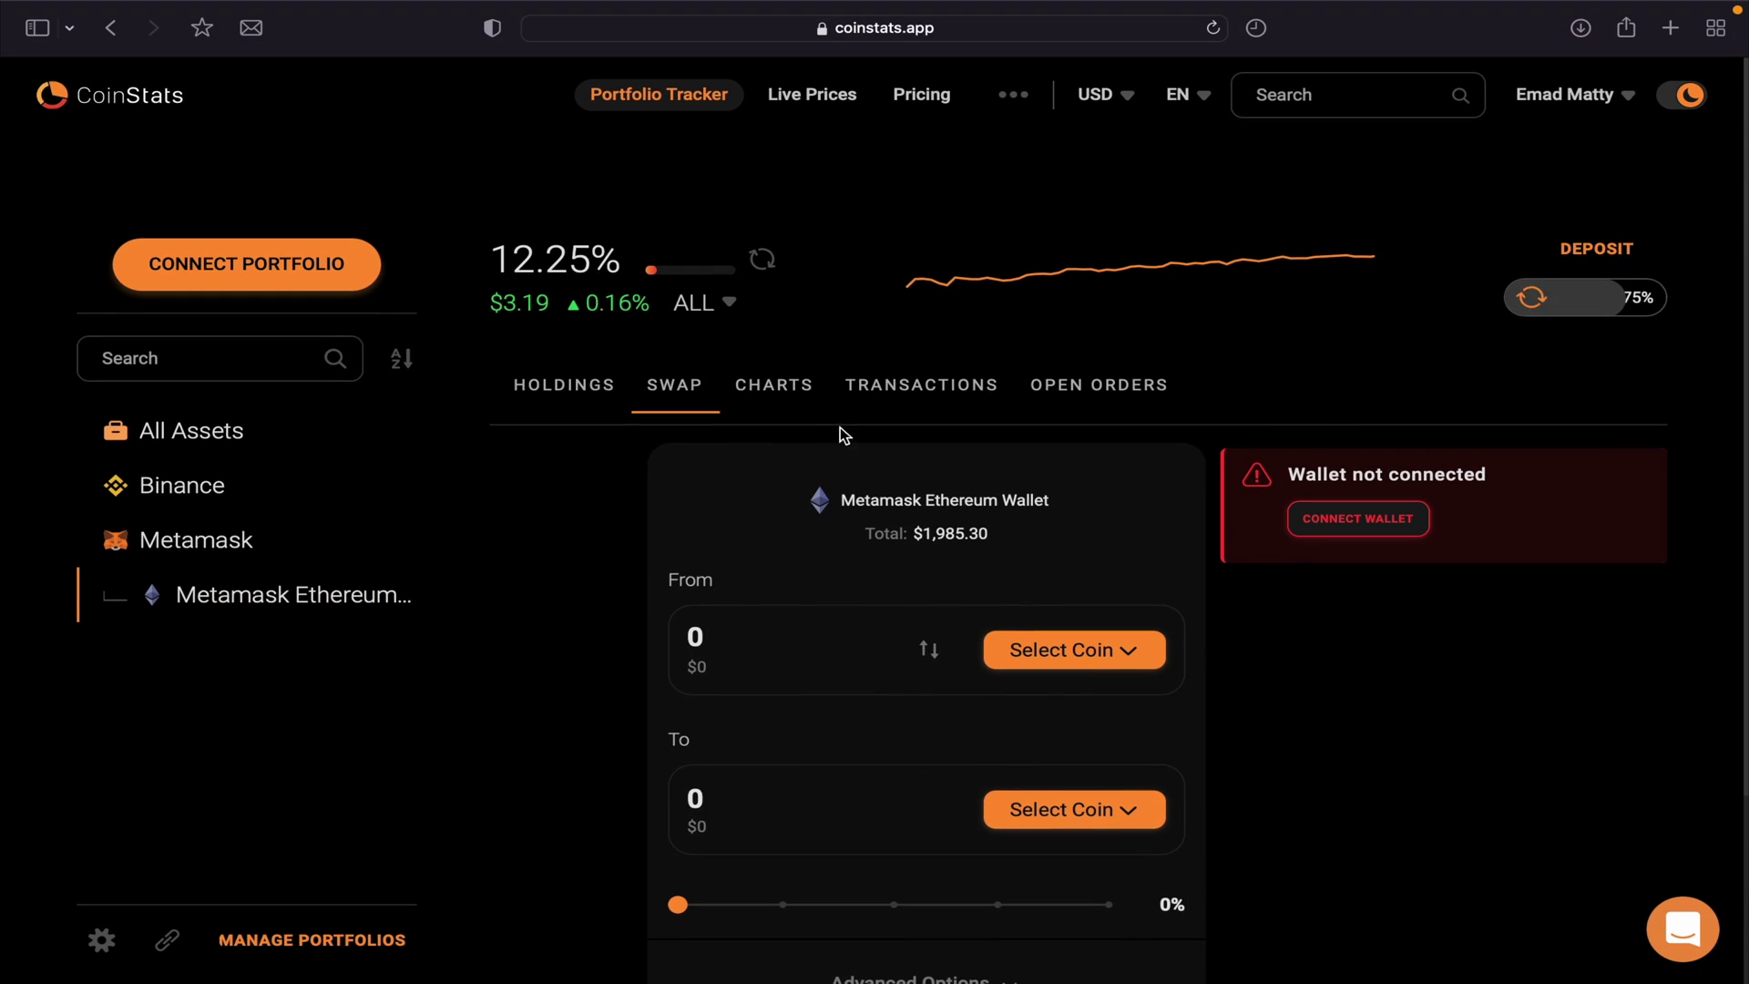
pyautogui.click(191, 434)
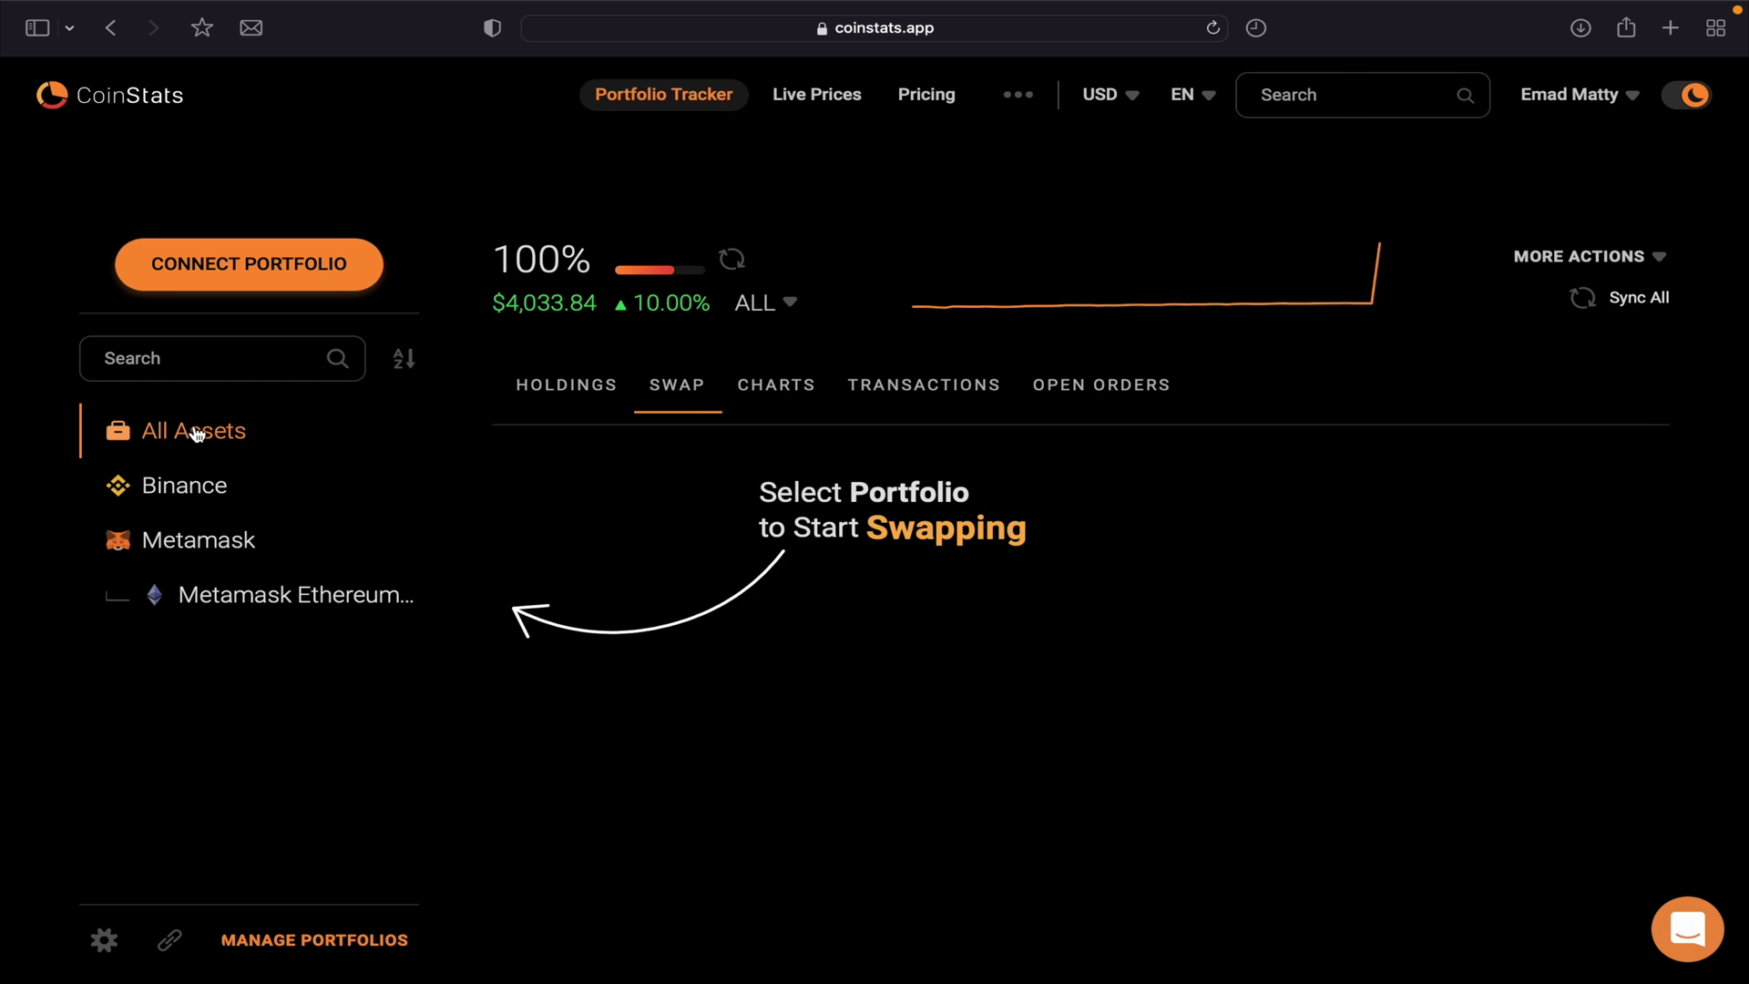
# Switch to the portfolio value charts and scroll through the Heatmap and Analytics sections.
pyautogui.click(800, 390)
pyautogui.scroll(-3, 951, 671)
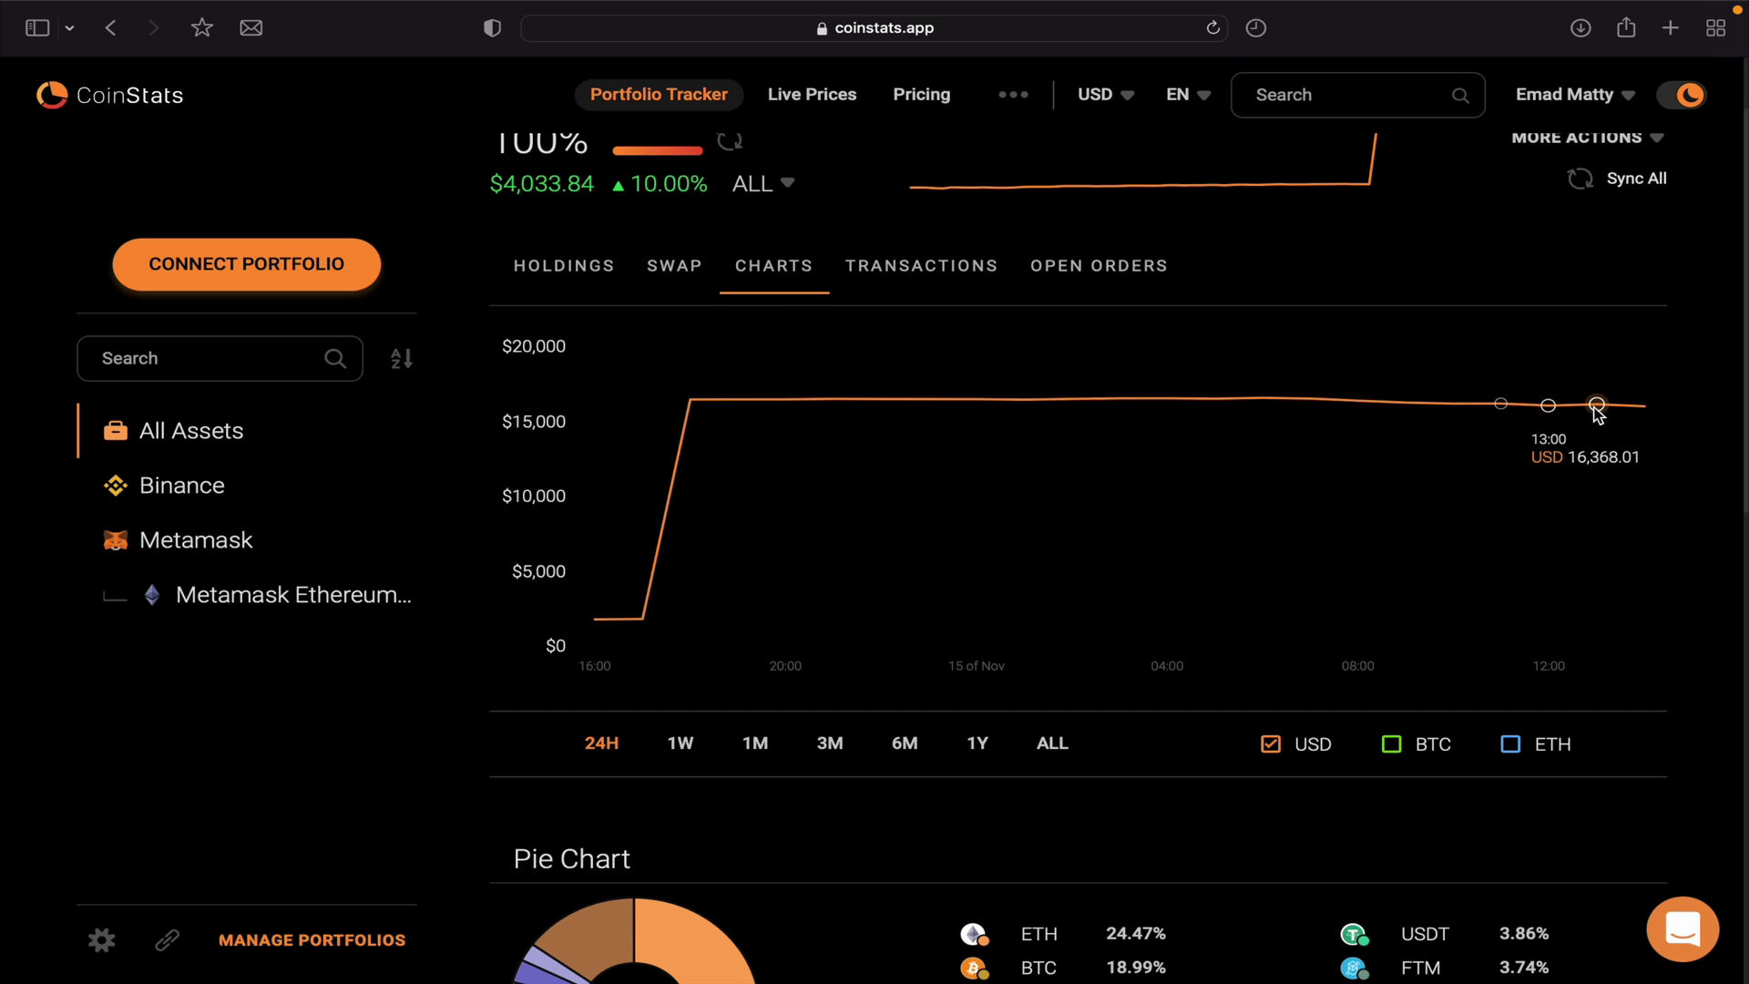
pyautogui.scroll(-8, 1499, 335)
pyautogui.scroll(-2, 1451, 412)
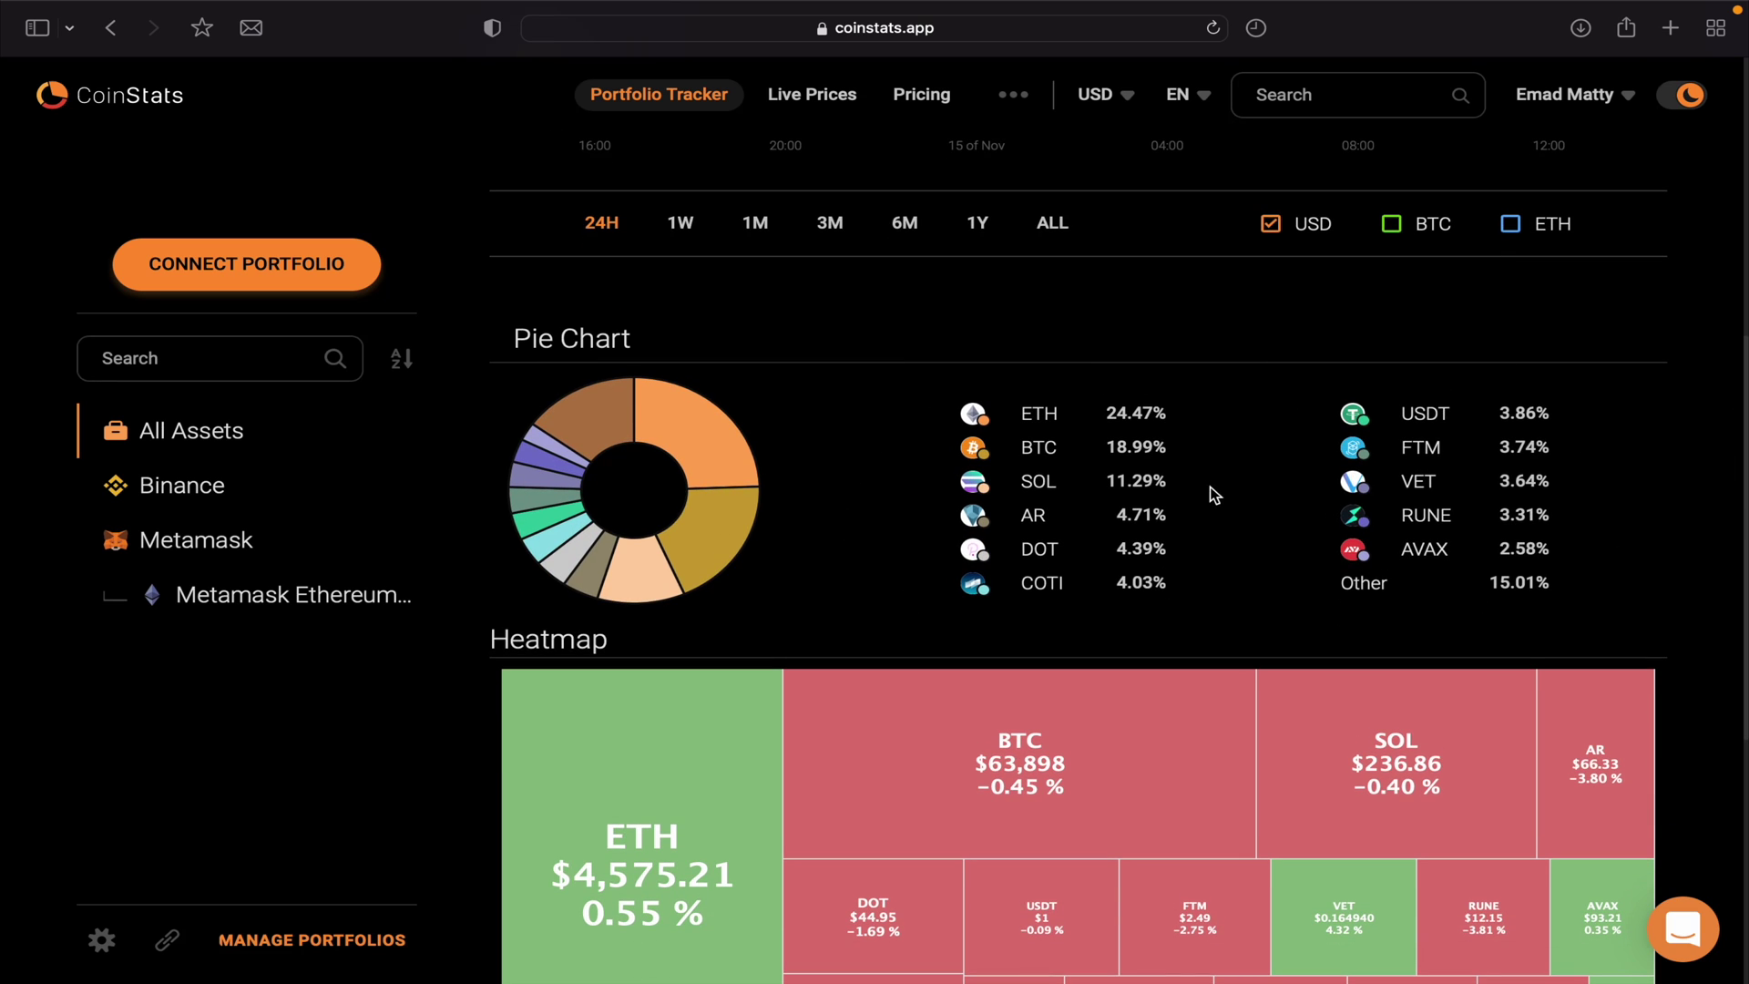
pyautogui.scroll(-6, 1210, 486)
pyautogui.scroll(-1, 1214, 496)
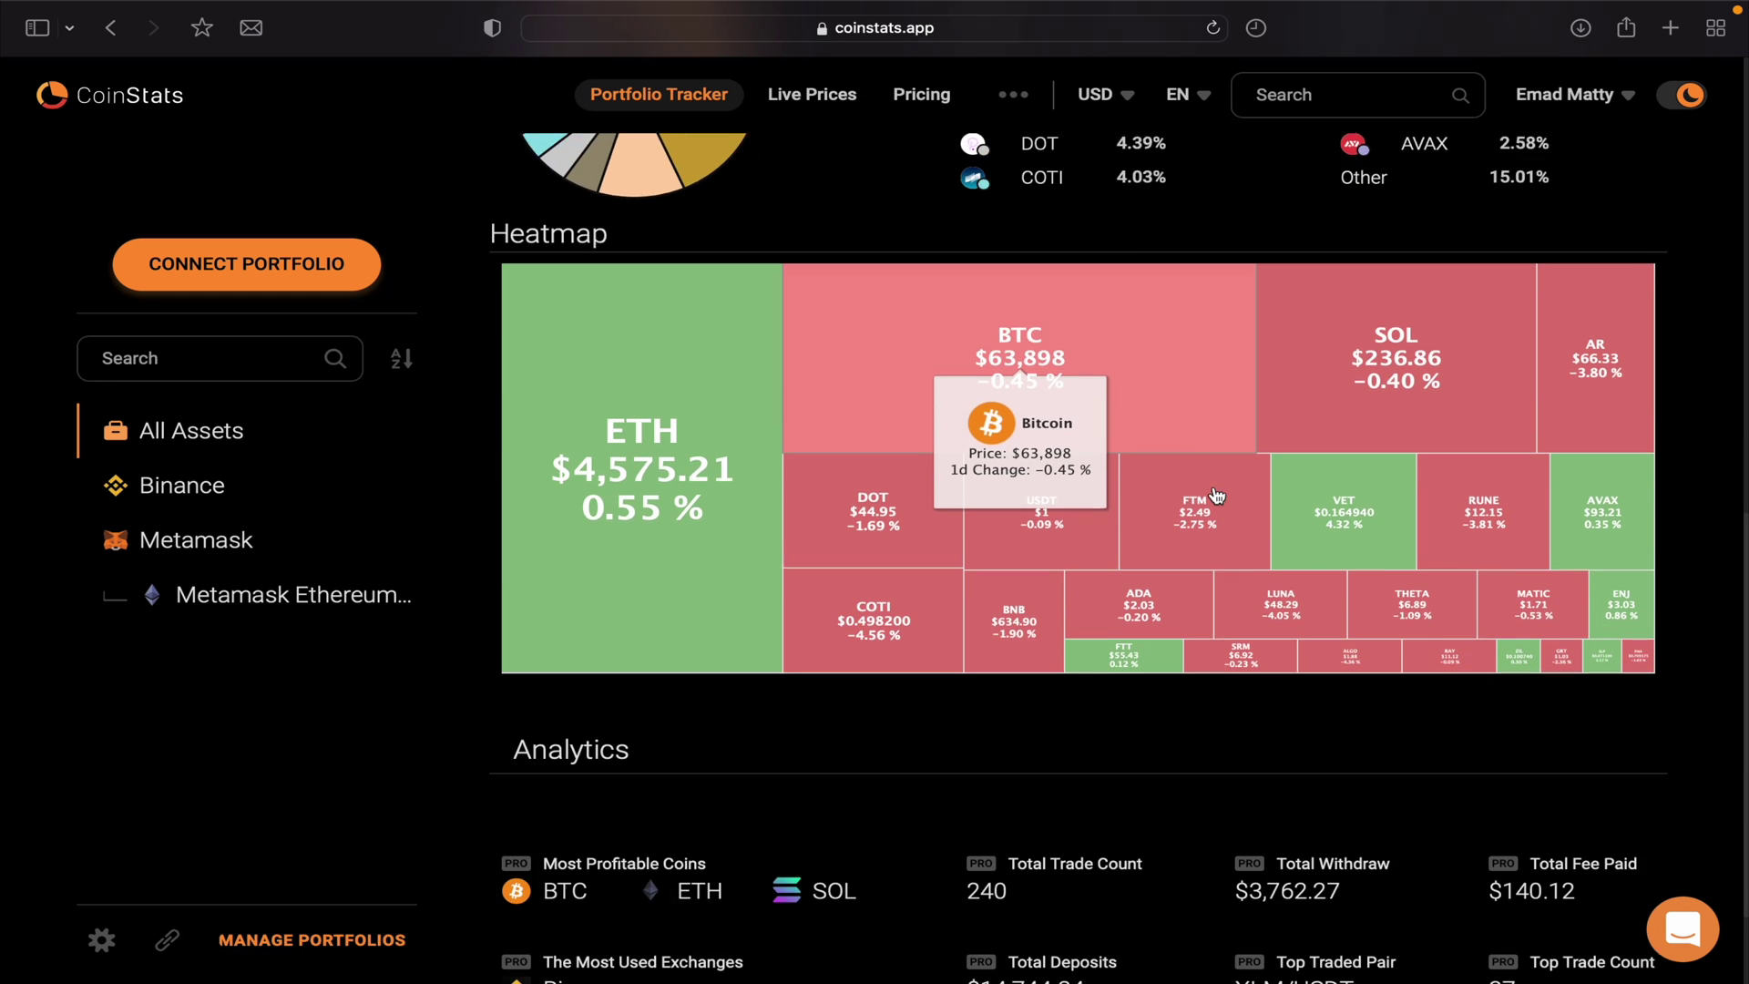
pyautogui.scroll(-3, 964, 364)
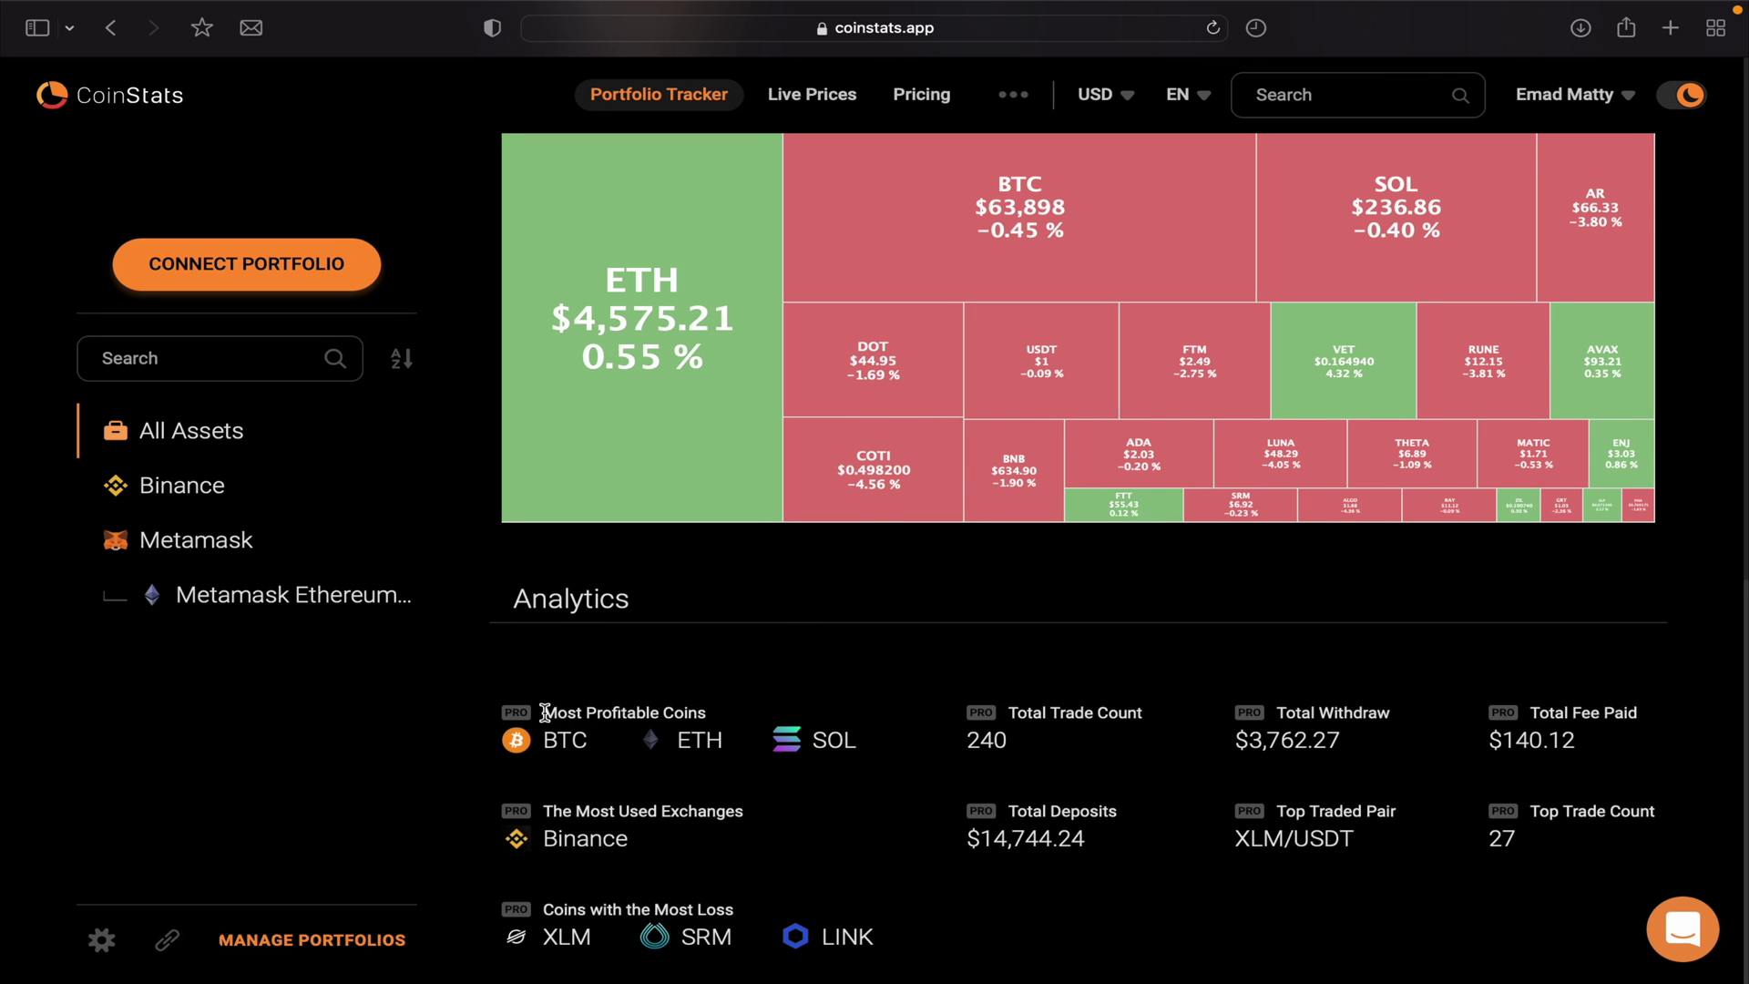
pyautogui.scroll(1, 592, 719)
pyautogui.scroll(-1, 671, 715)
pyautogui.scroll(1, 1548, 715)
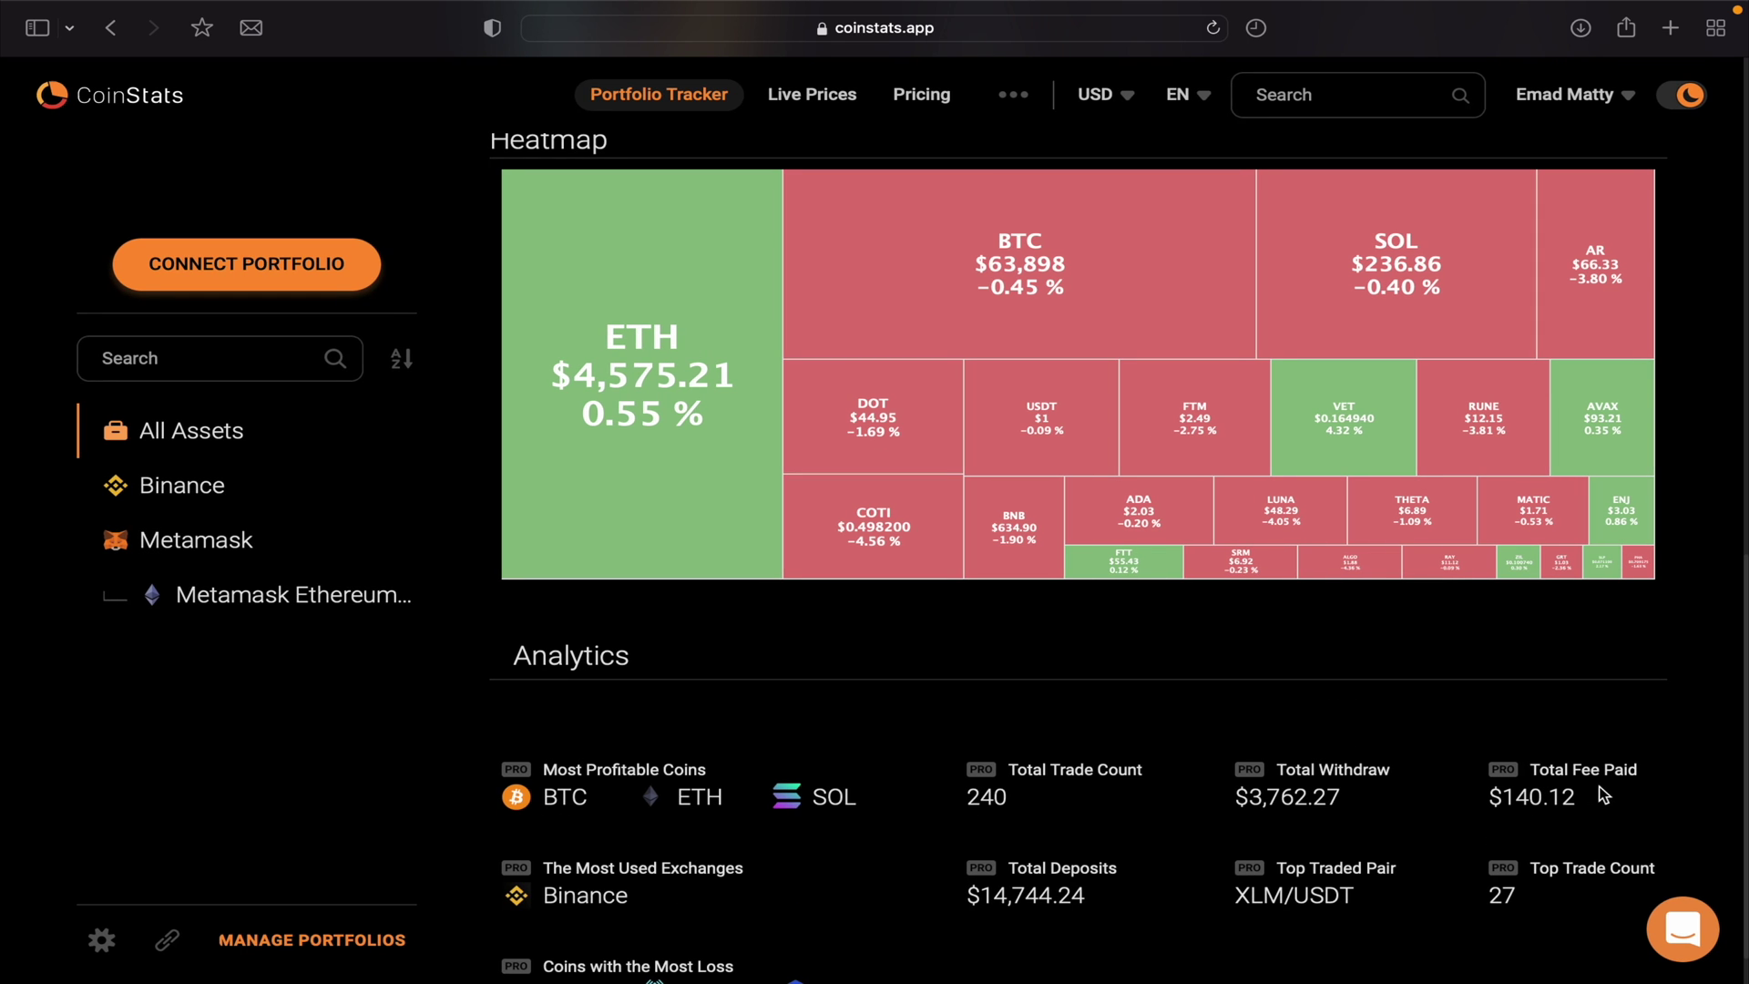
pyautogui.scroll(-1, 1434, 780)
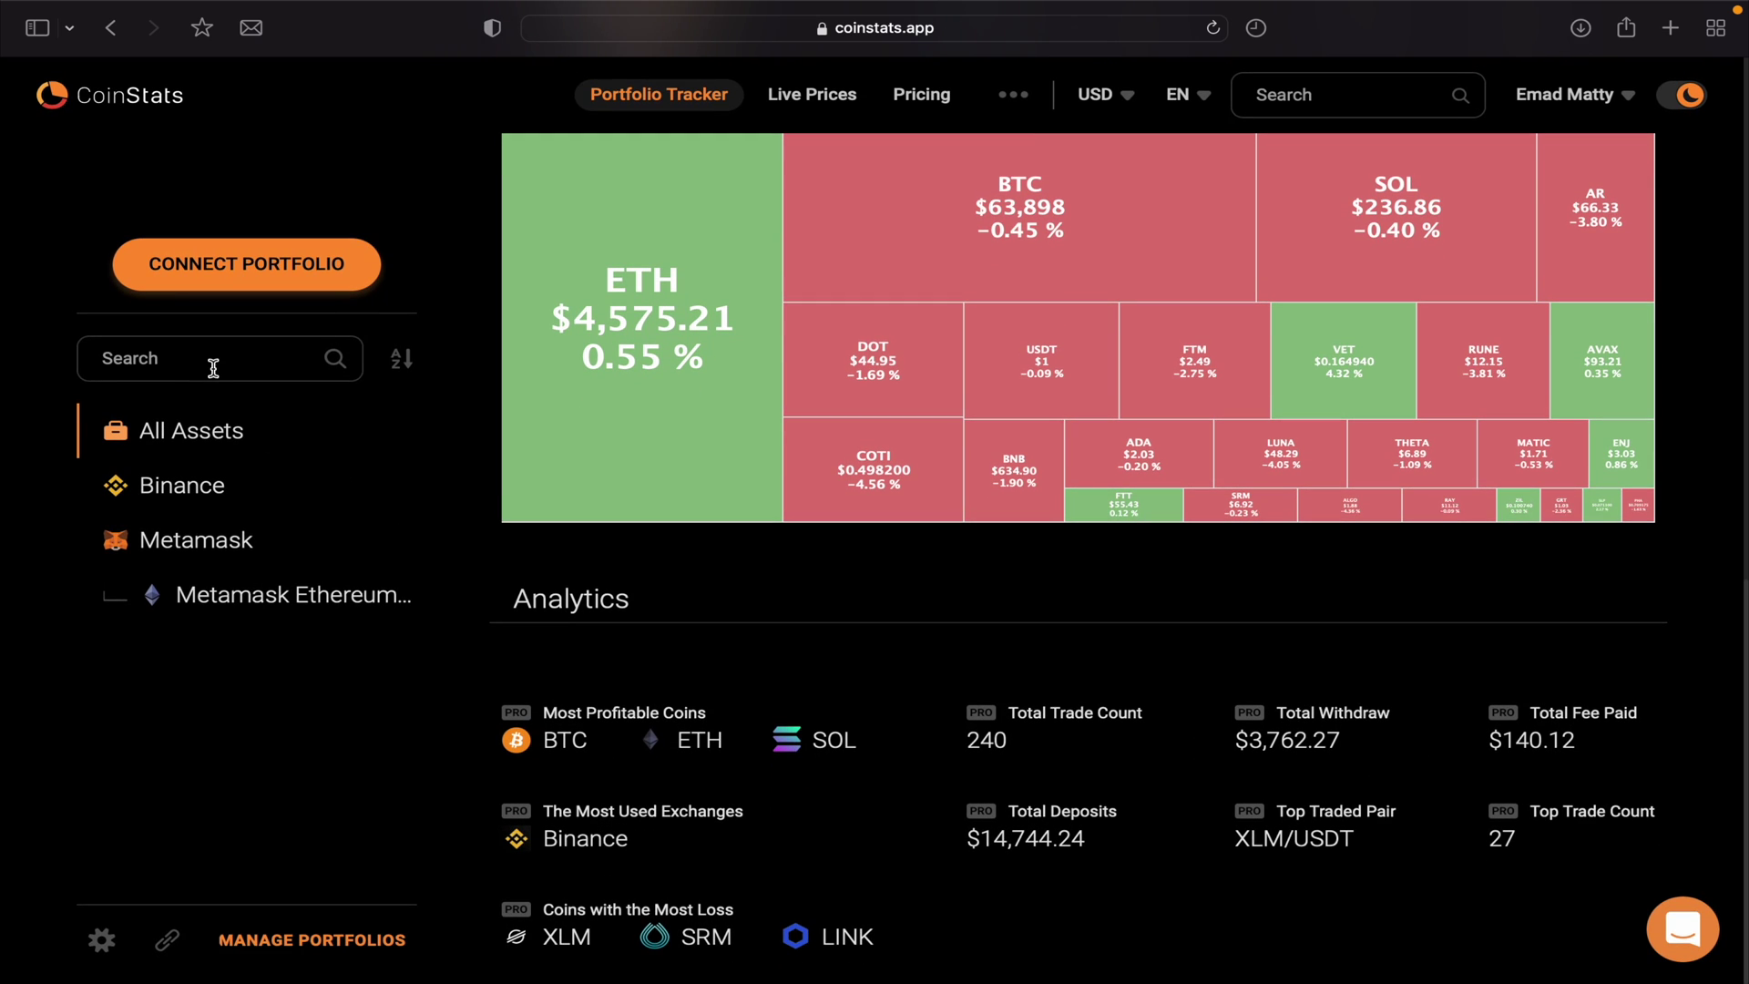
# Bring up the connect-portfolio dialog, then view the portfolio's transaction history.
pyautogui.click(246, 265)
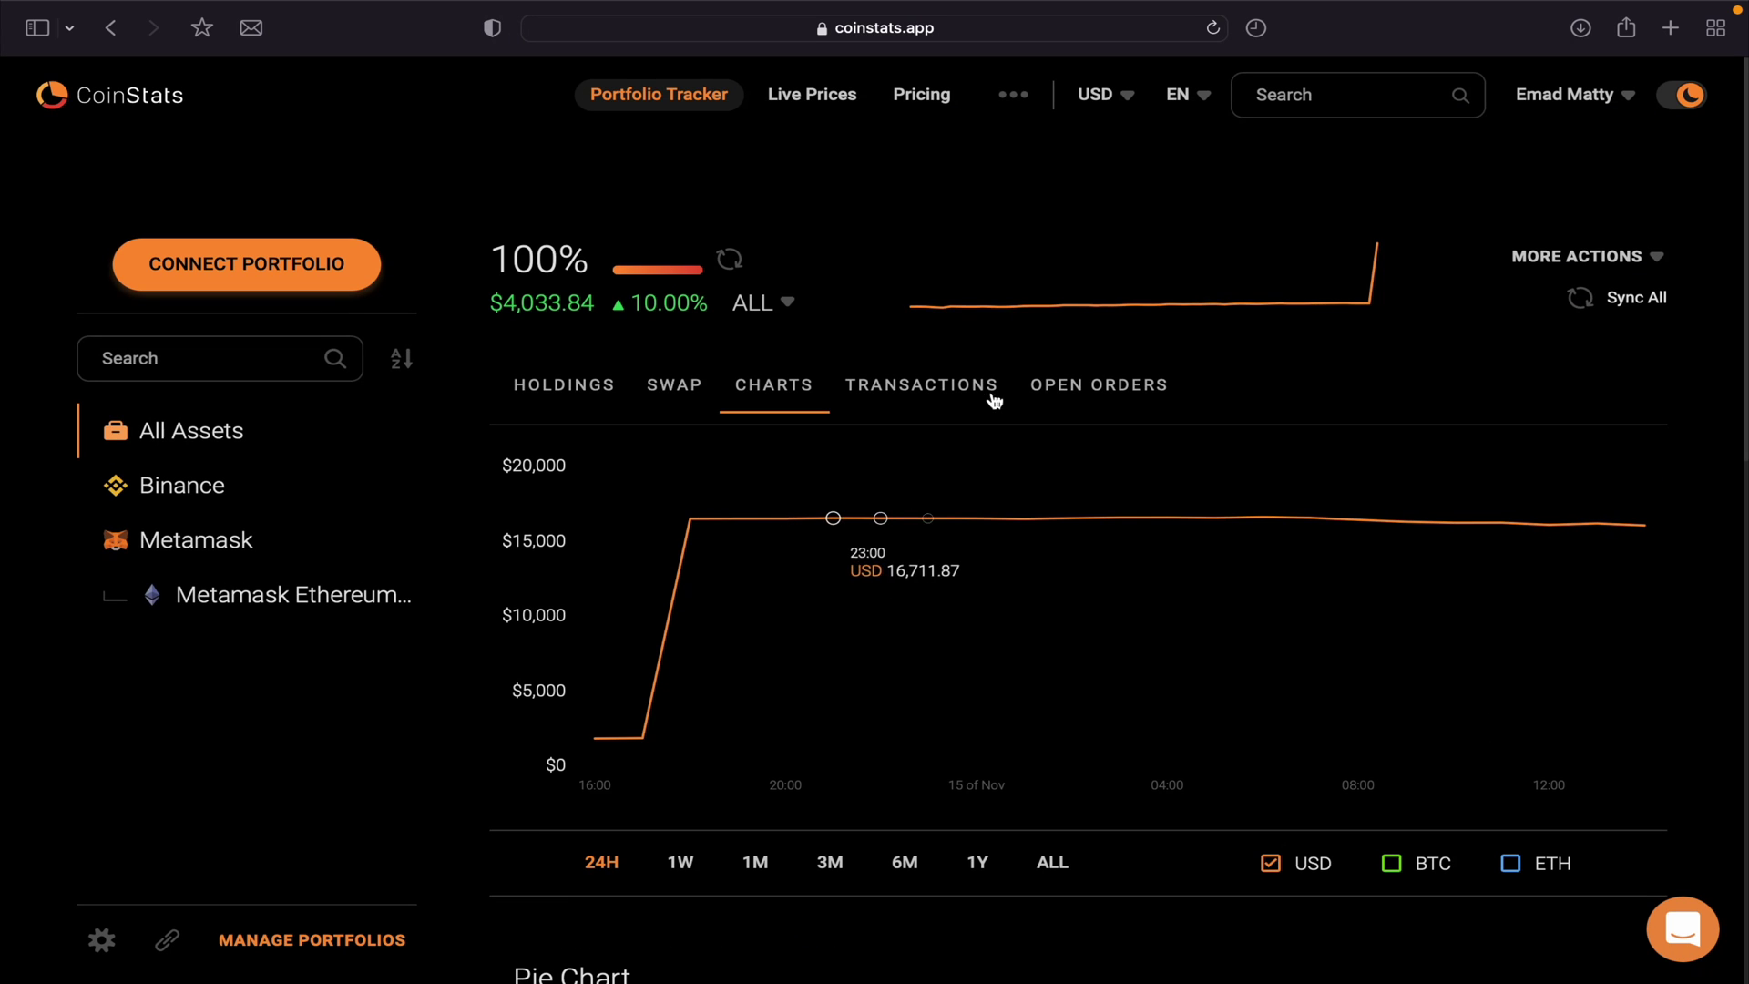
pyautogui.click(920, 386)
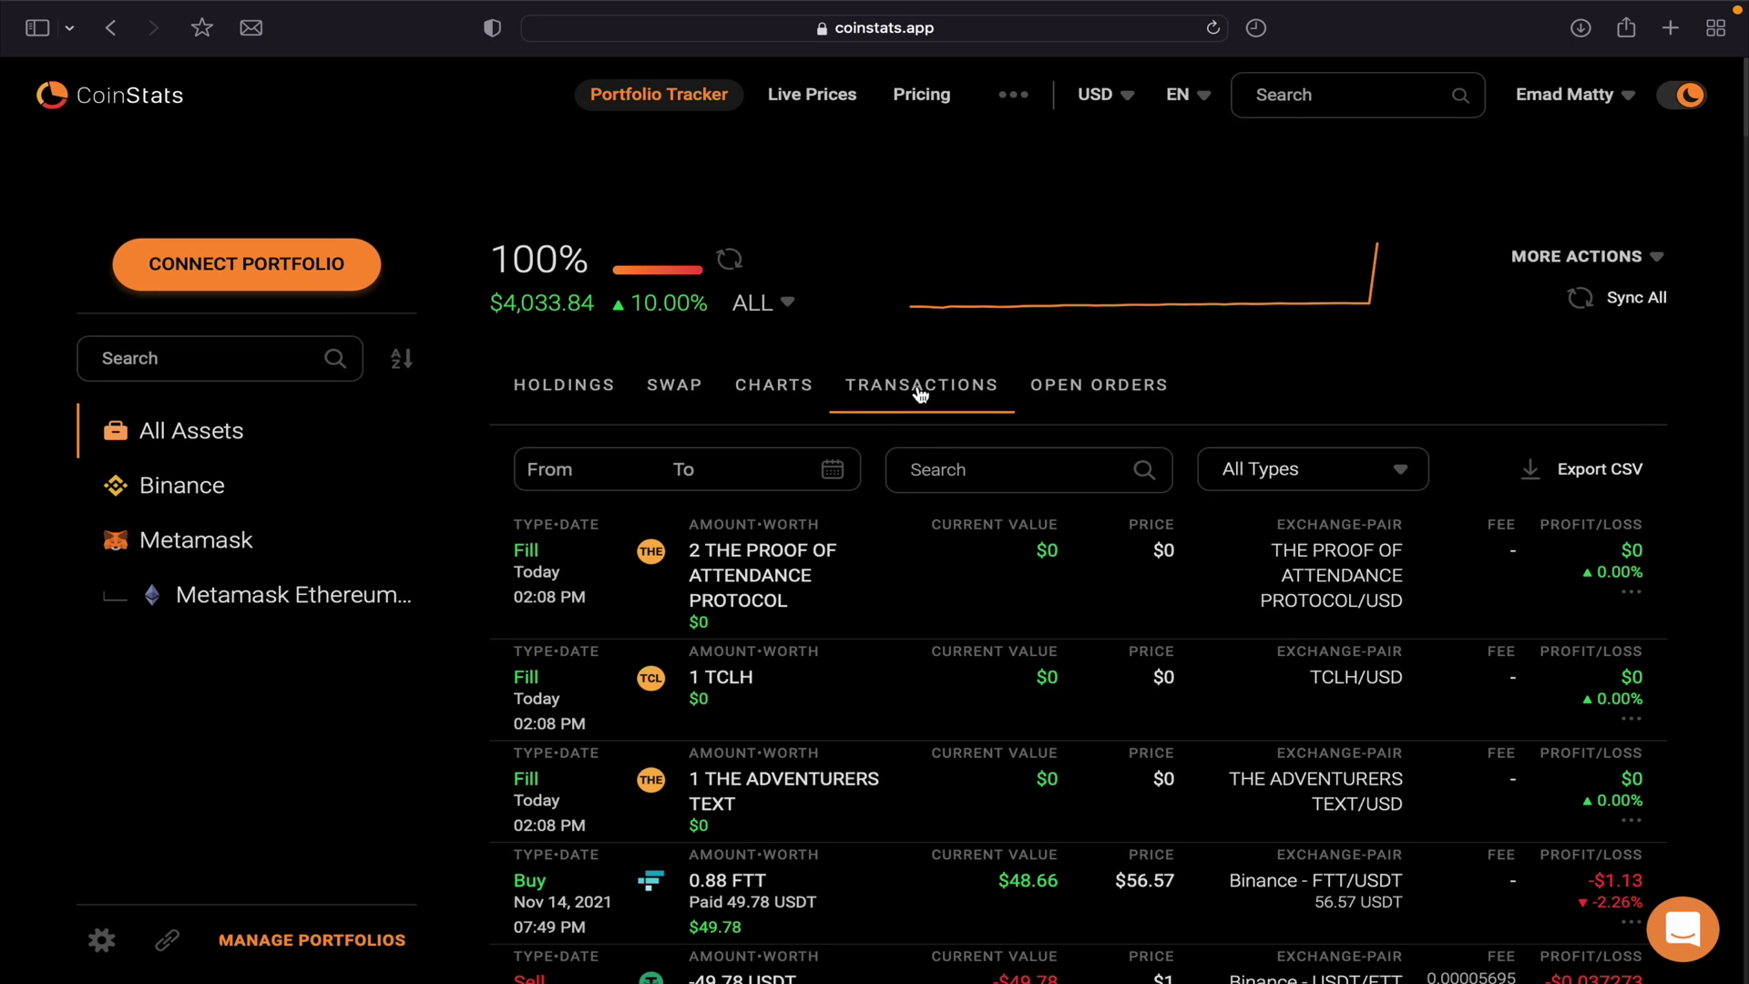
pyautogui.scroll(-1, 1355, 397)
pyautogui.scroll(-3, 1355, 396)
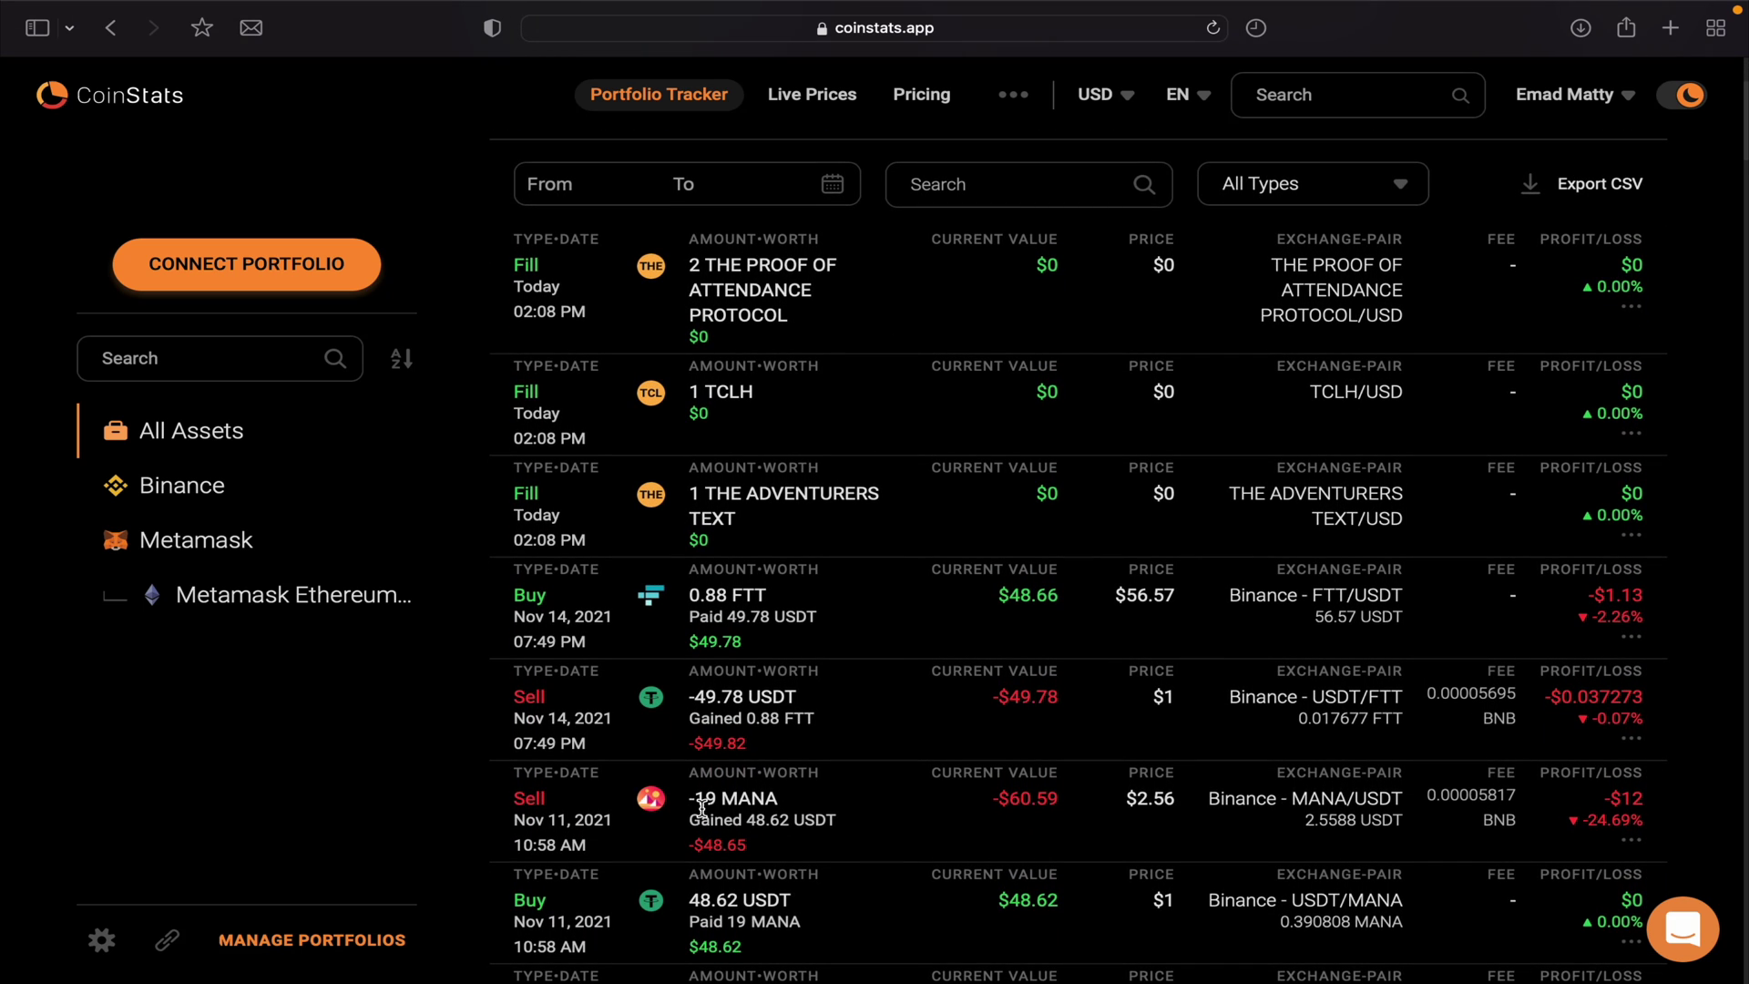
pyautogui.scroll(3, 1028, 460)
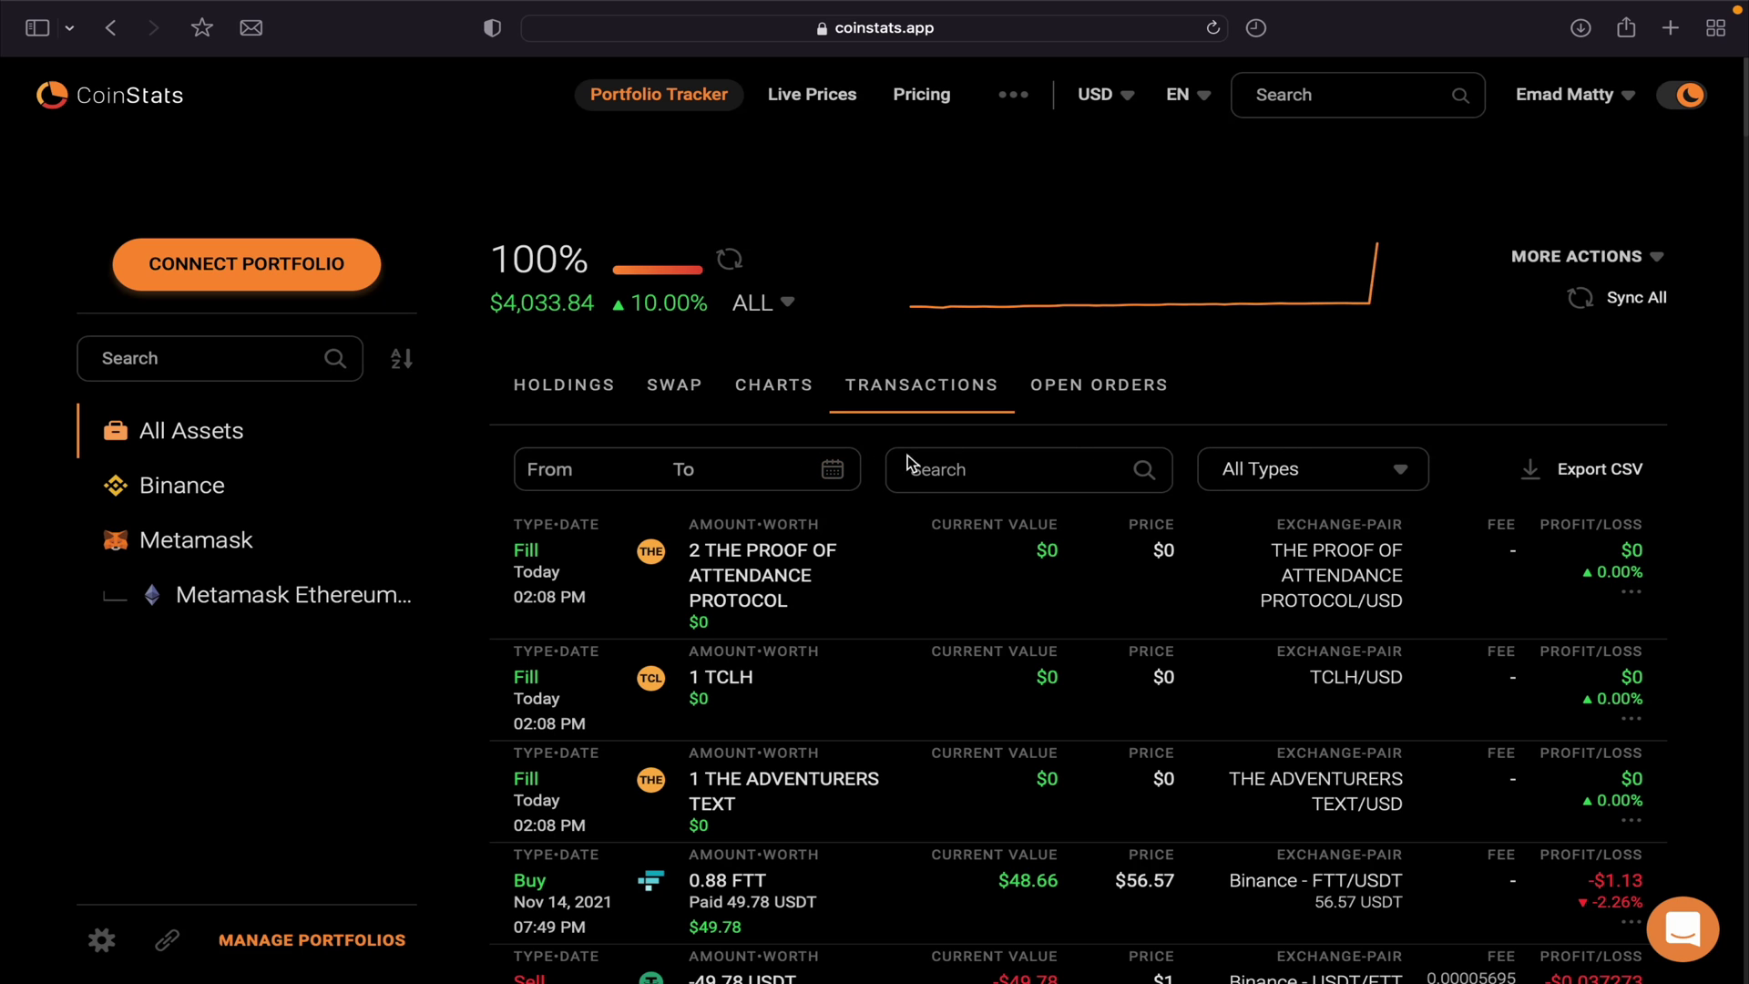
pyautogui.scroll(-1, 1045, 461)
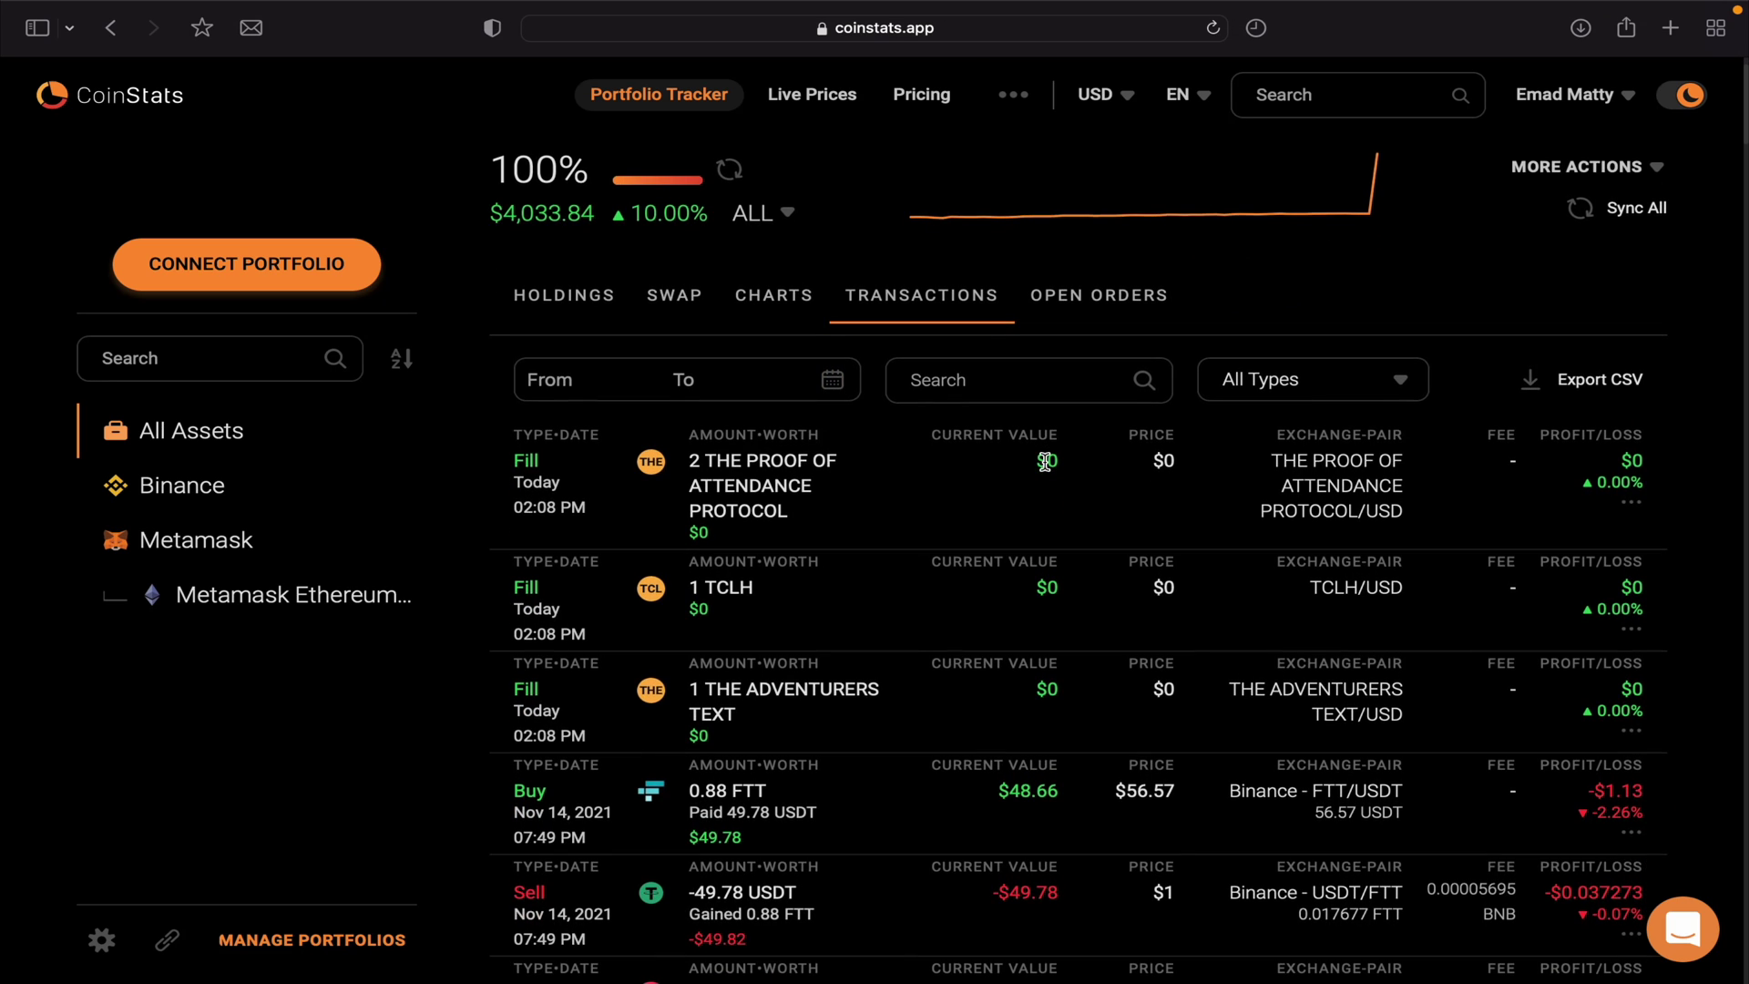
# Filter the transaction list to show only Buy transactions.
pyautogui.click(1314, 382)
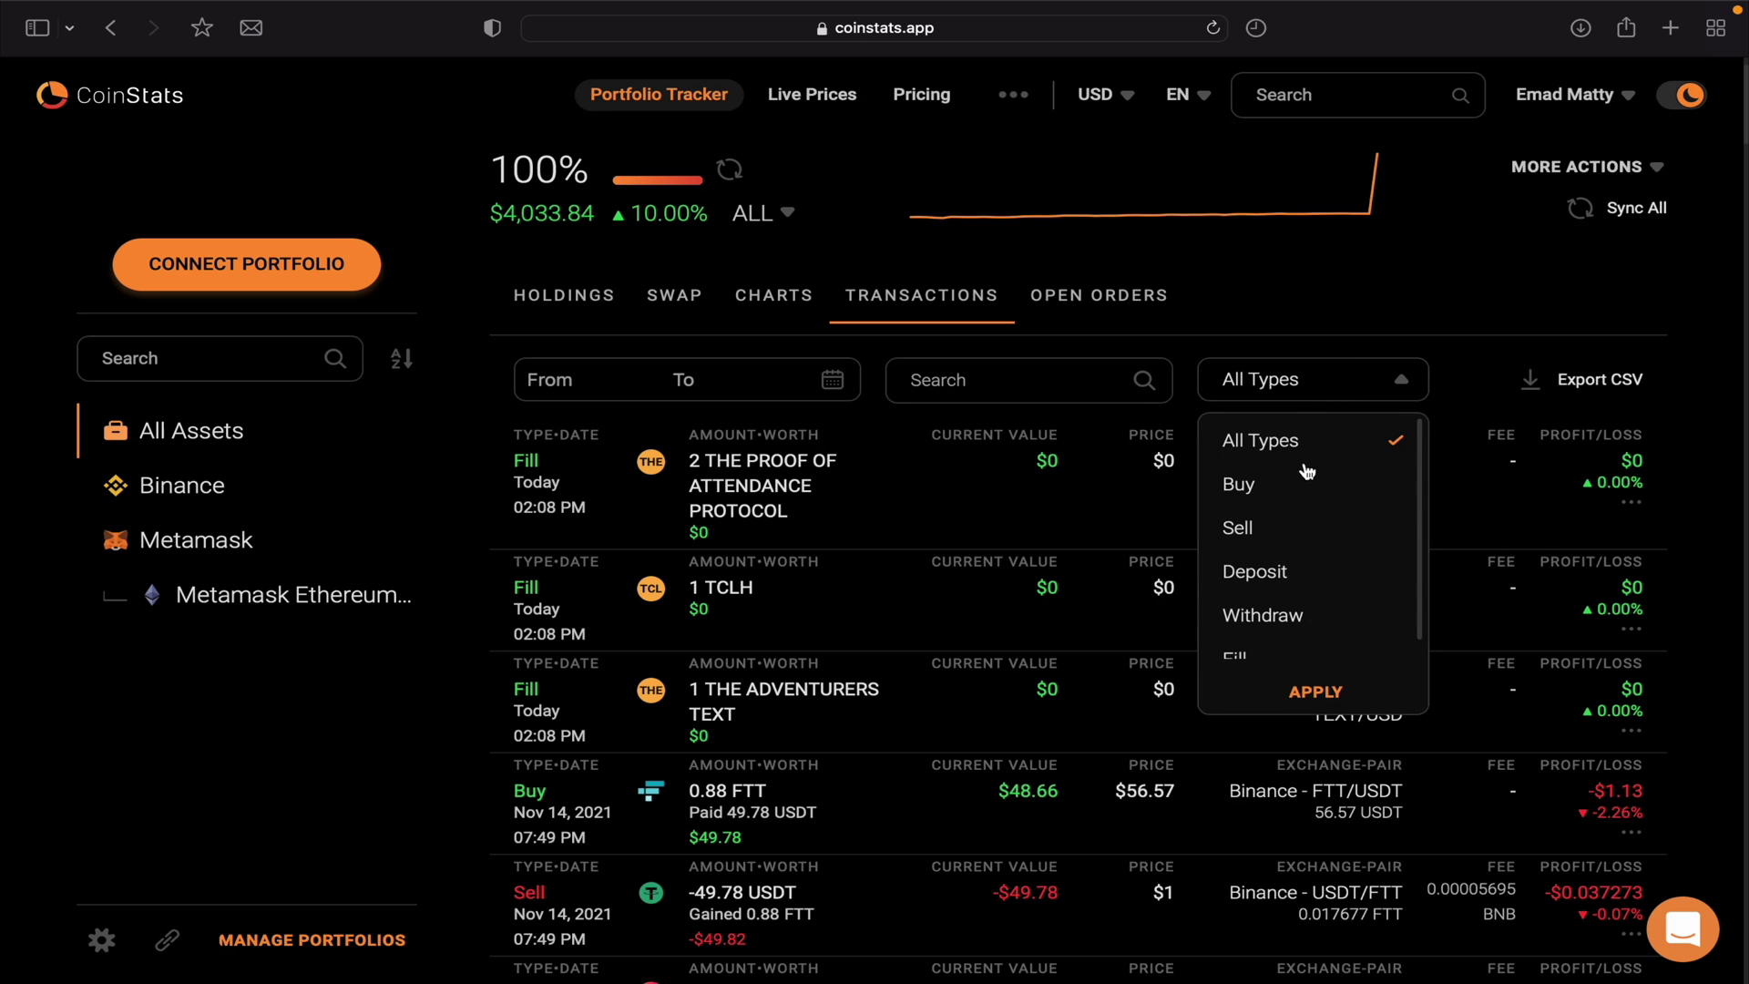
pyautogui.click(1263, 488)
pyautogui.click(1316, 692)
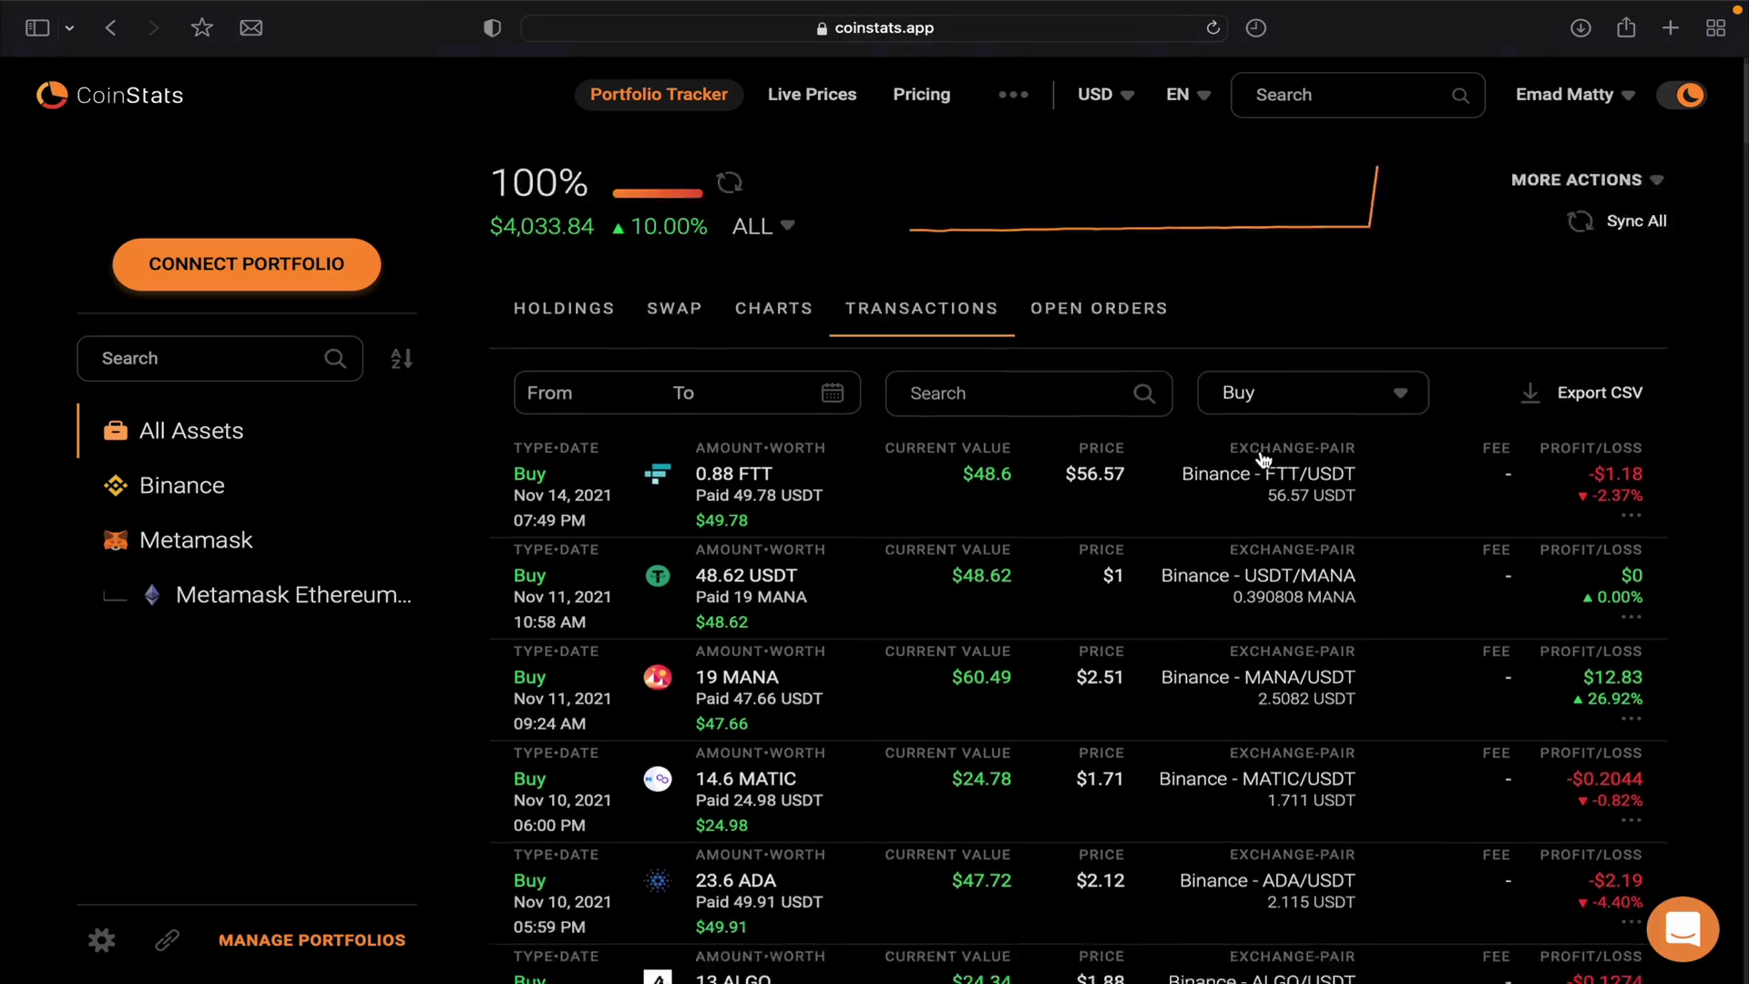
pyautogui.scroll(-3, 1133, 441)
pyautogui.scroll(-10, 1133, 441)
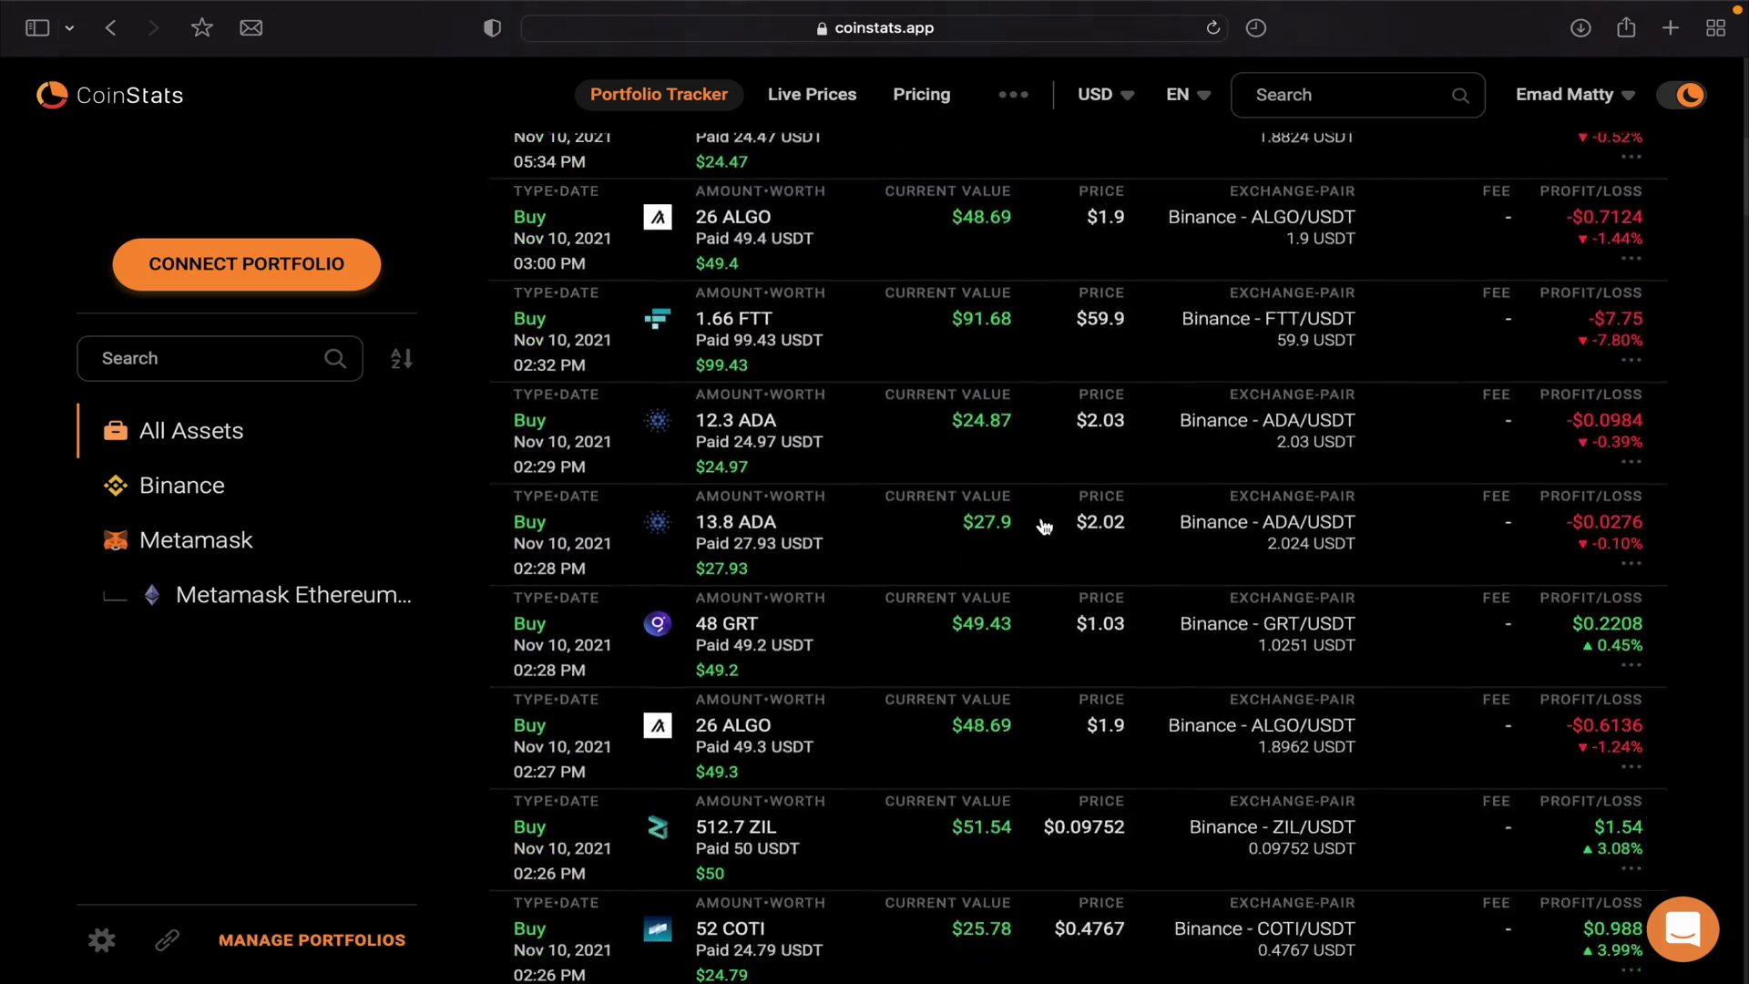
pyautogui.scroll(-15, 1044, 526)
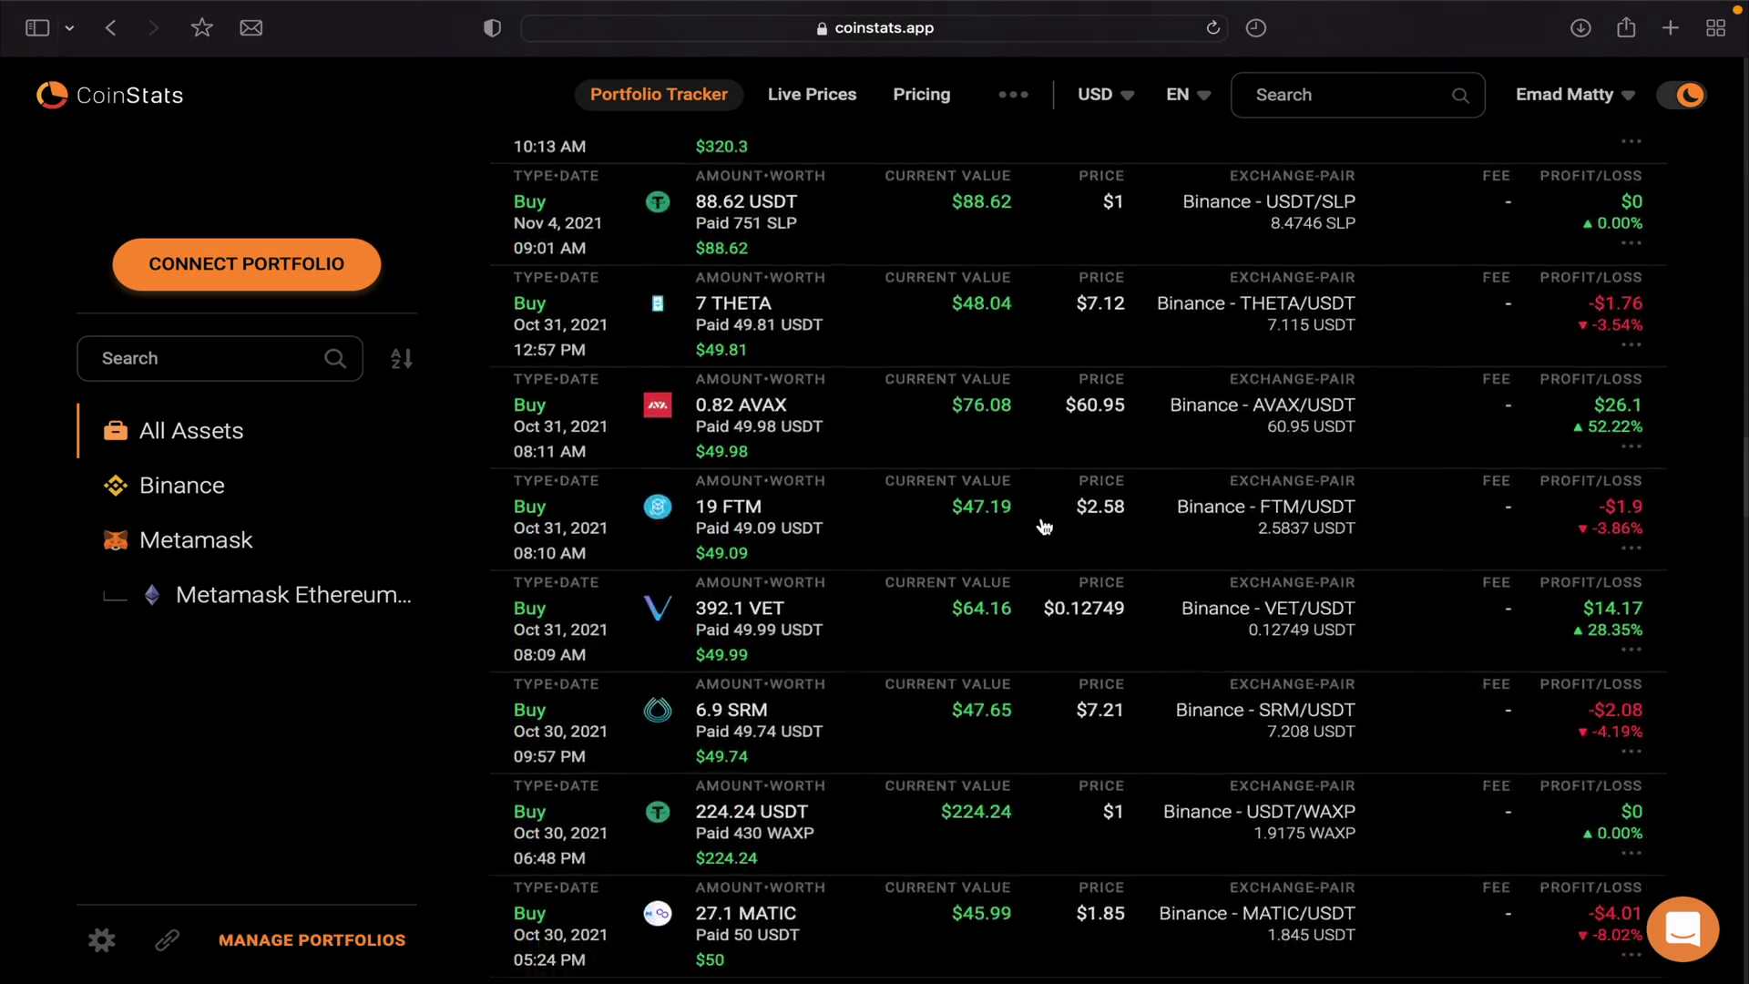
pyautogui.scroll(-5, 1044, 527)
pyautogui.scroll(15, 1044, 526)
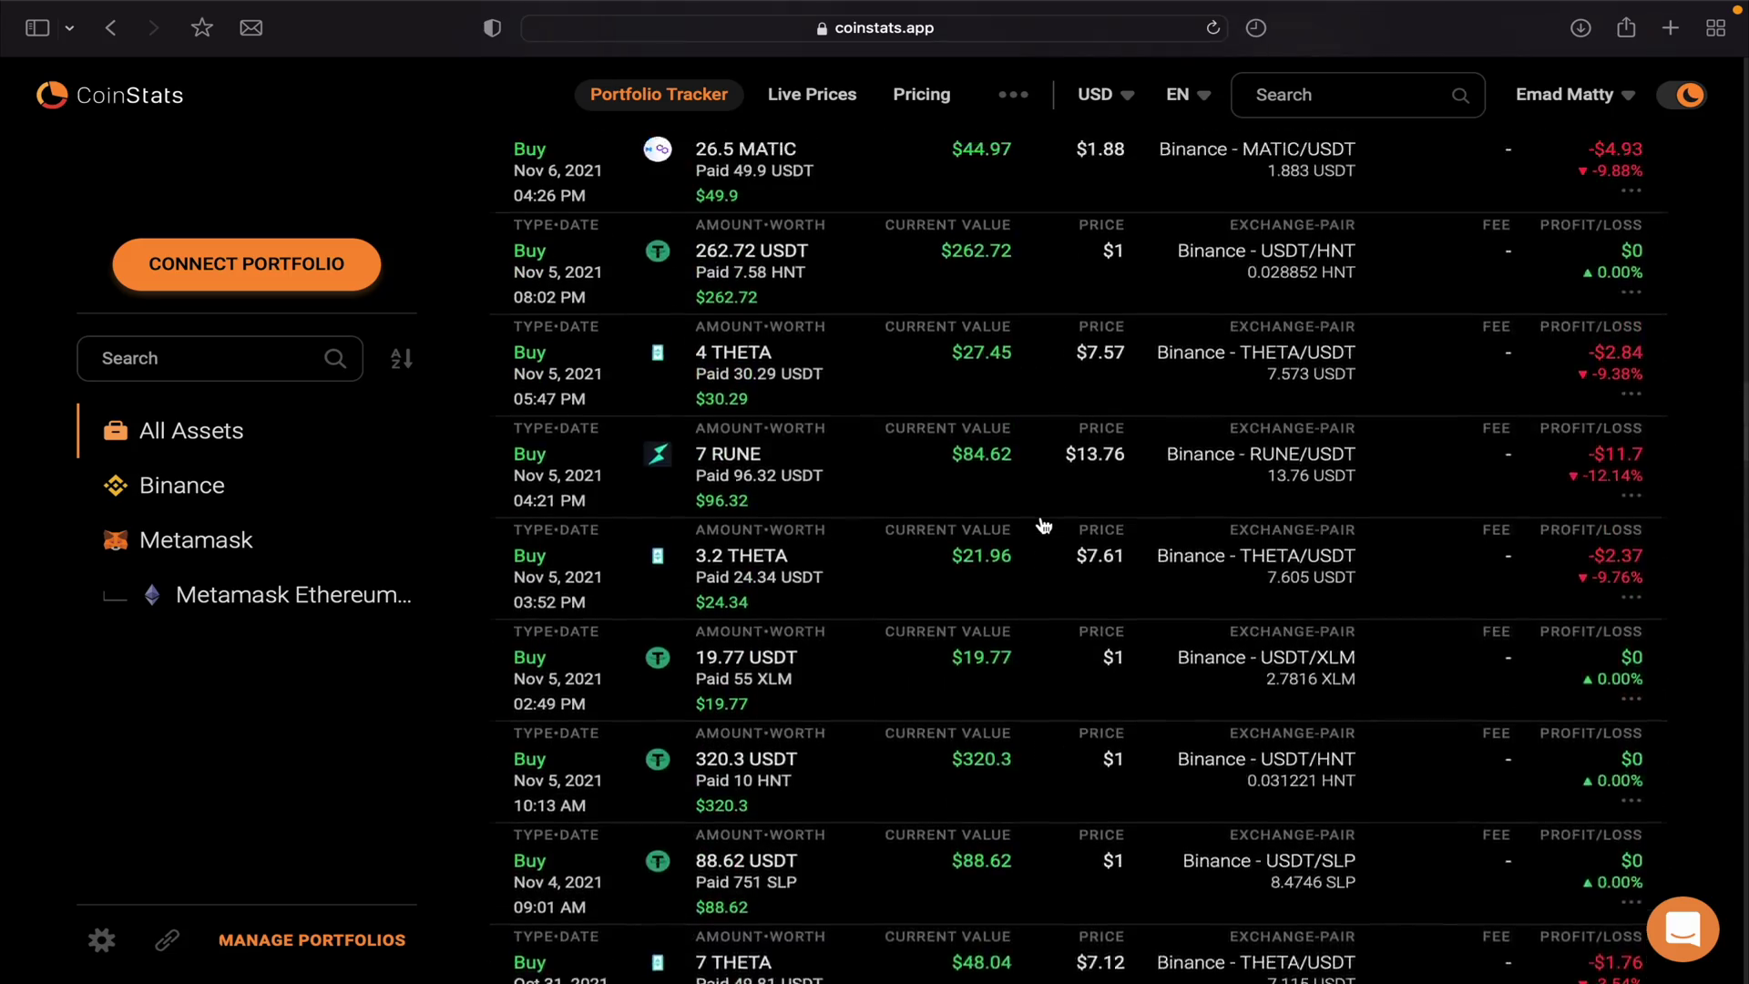
pyautogui.scroll(10, 1044, 526)
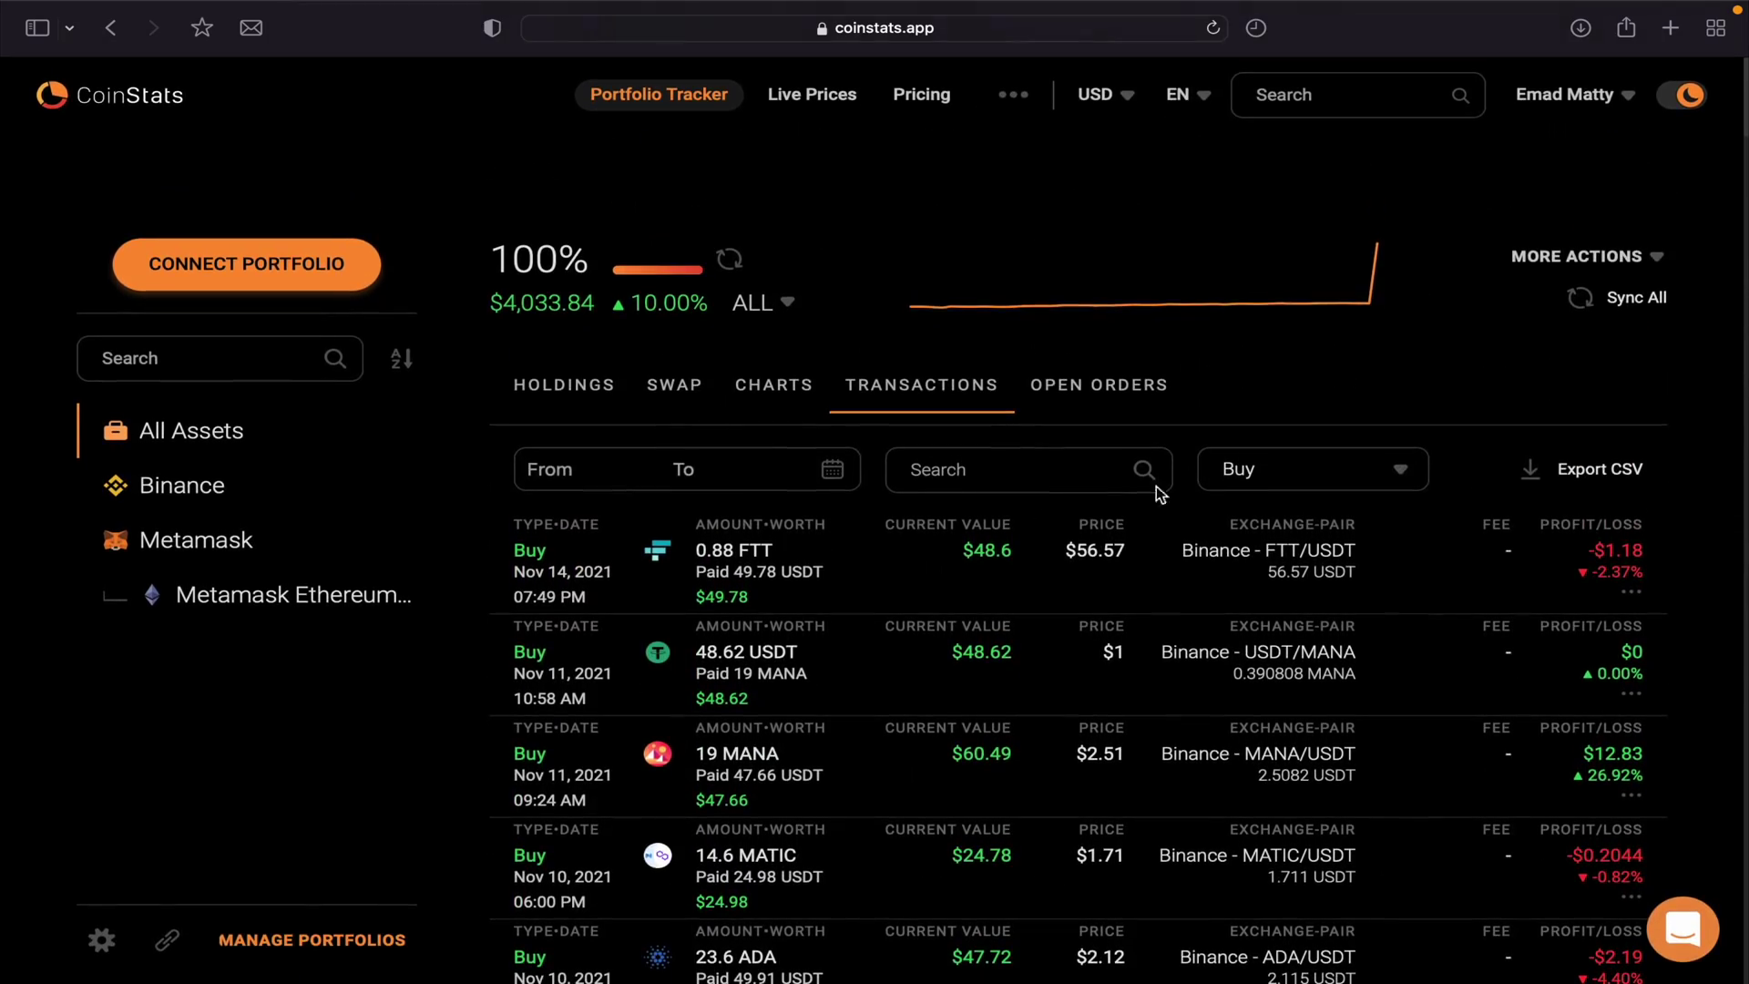
# Change the type filter to Deposit only, then reset it to All Types.
pyautogui.click(1340, 474)
pyautogui.scroll(-1, 1284, 638)
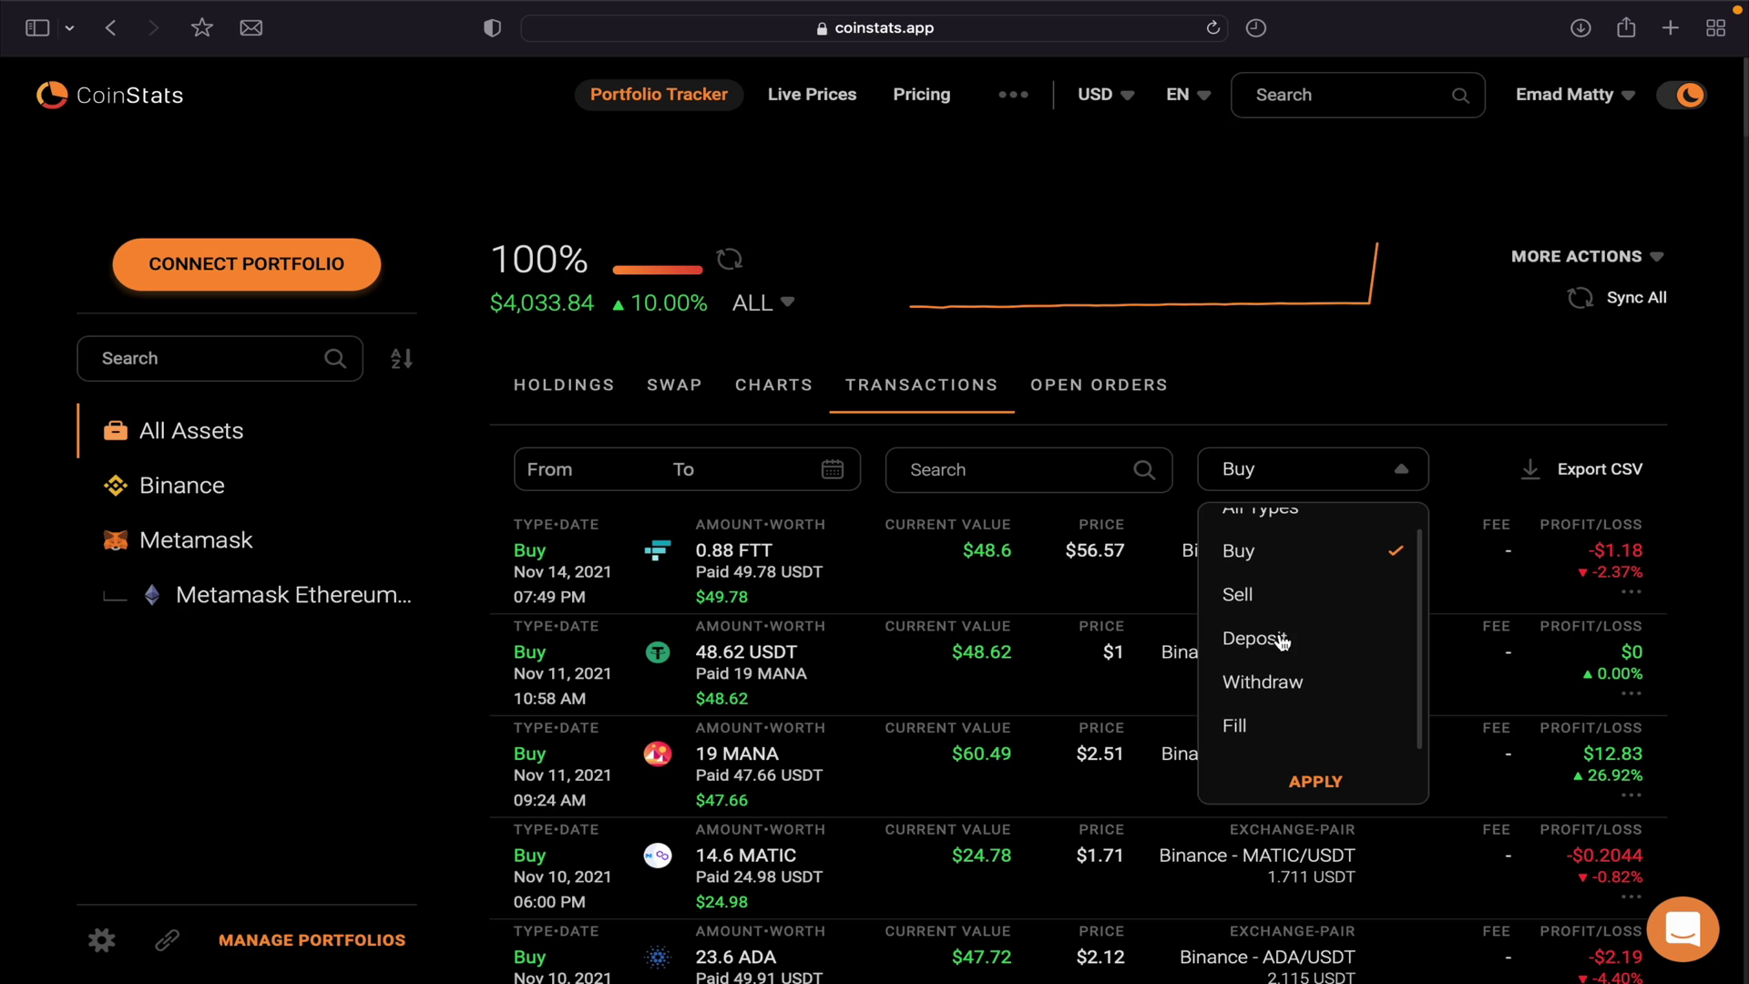
pyautogui.click(1284, 630)
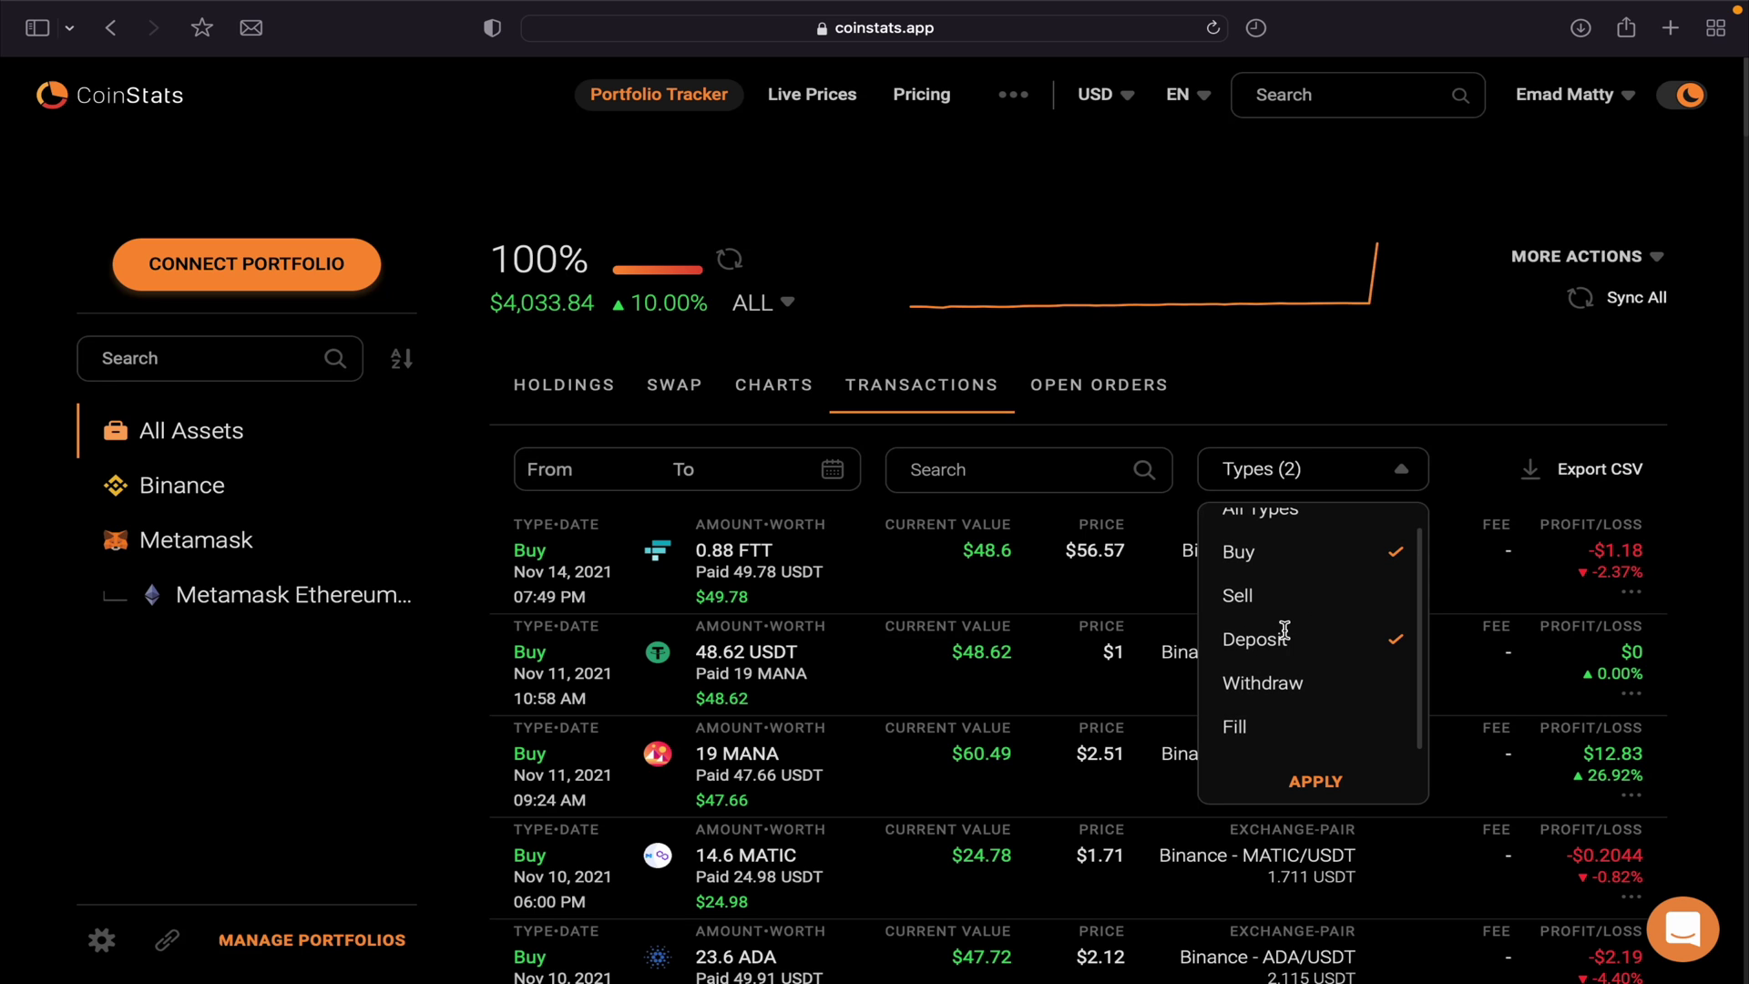
pyautogui.click(1279, 556)
pyautogui.click(1321, 782)
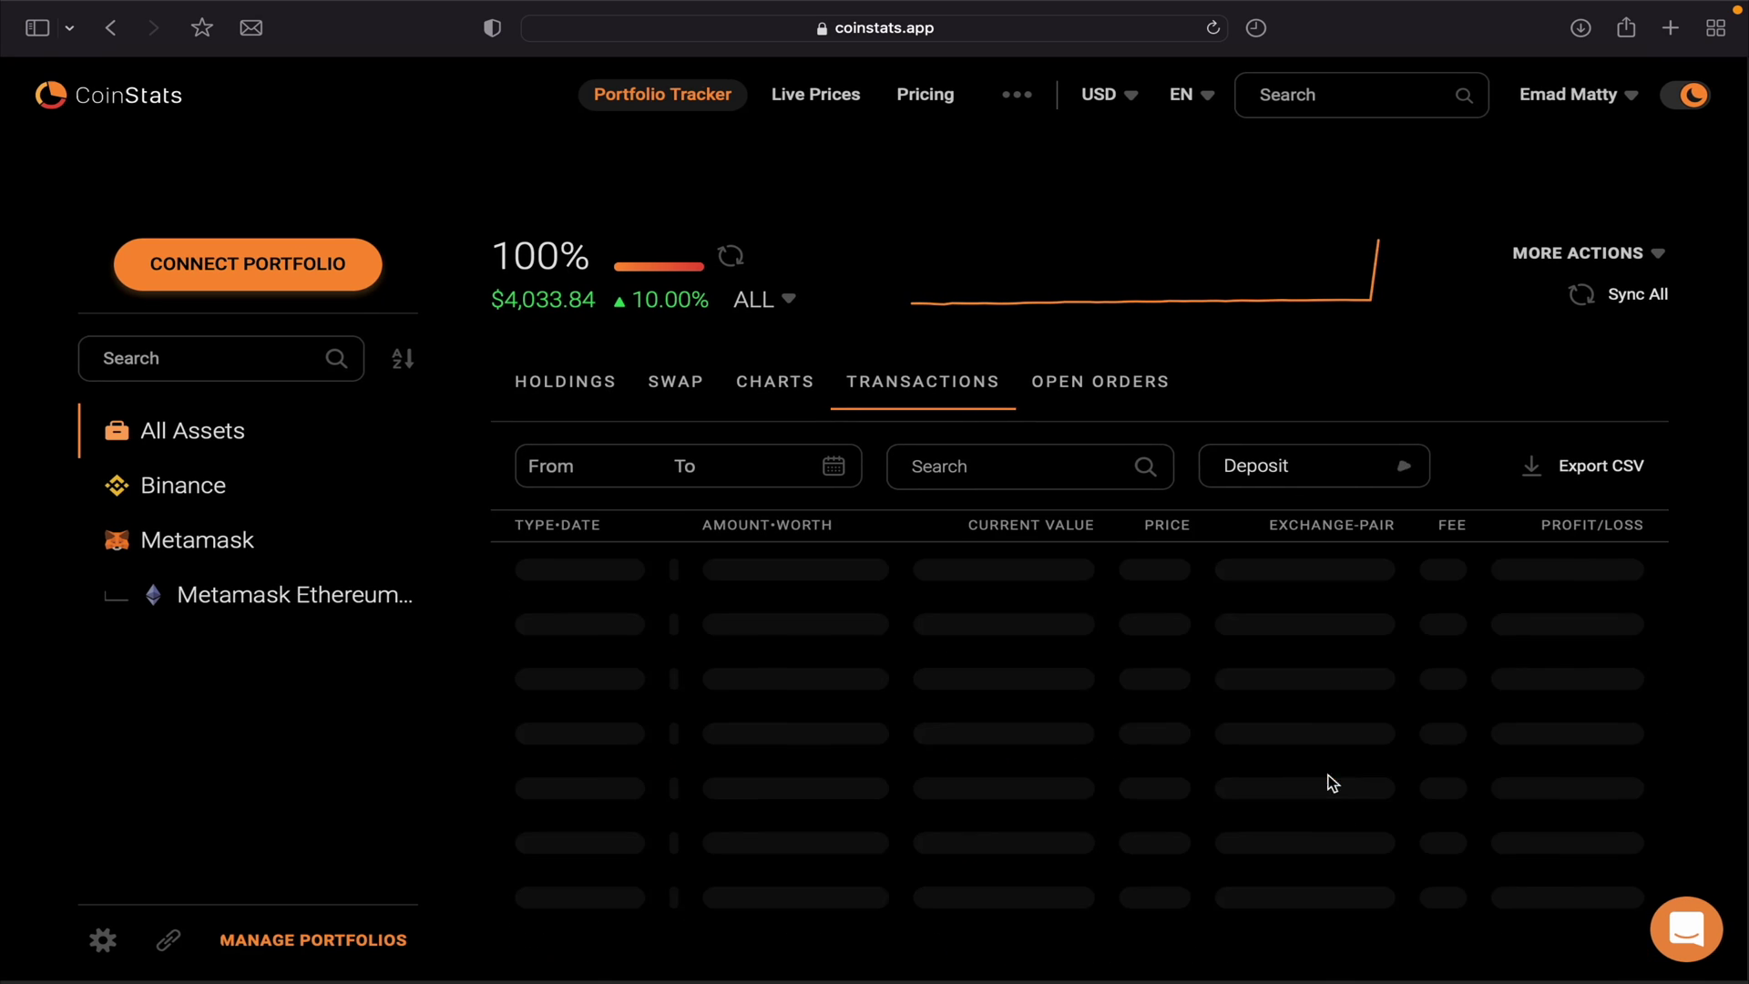
pyautogui.click(1329, 470)
pyautogui.click(1295, 529)
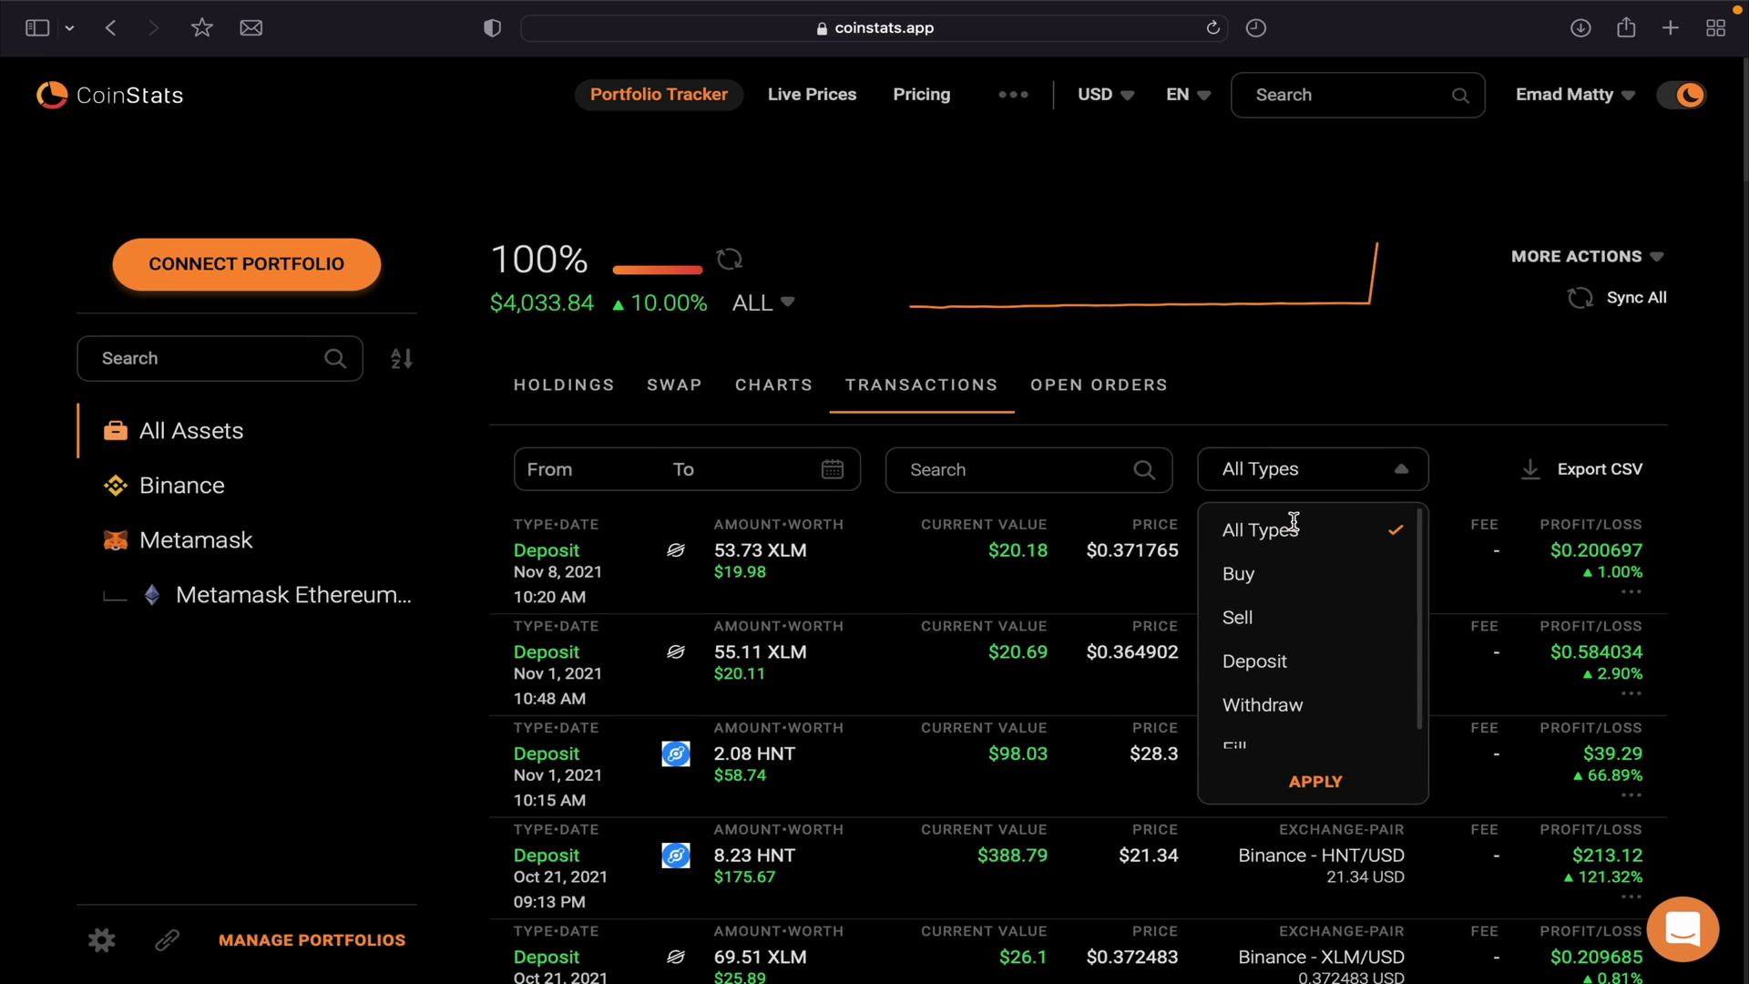
pyautogui.click(1328, 782)
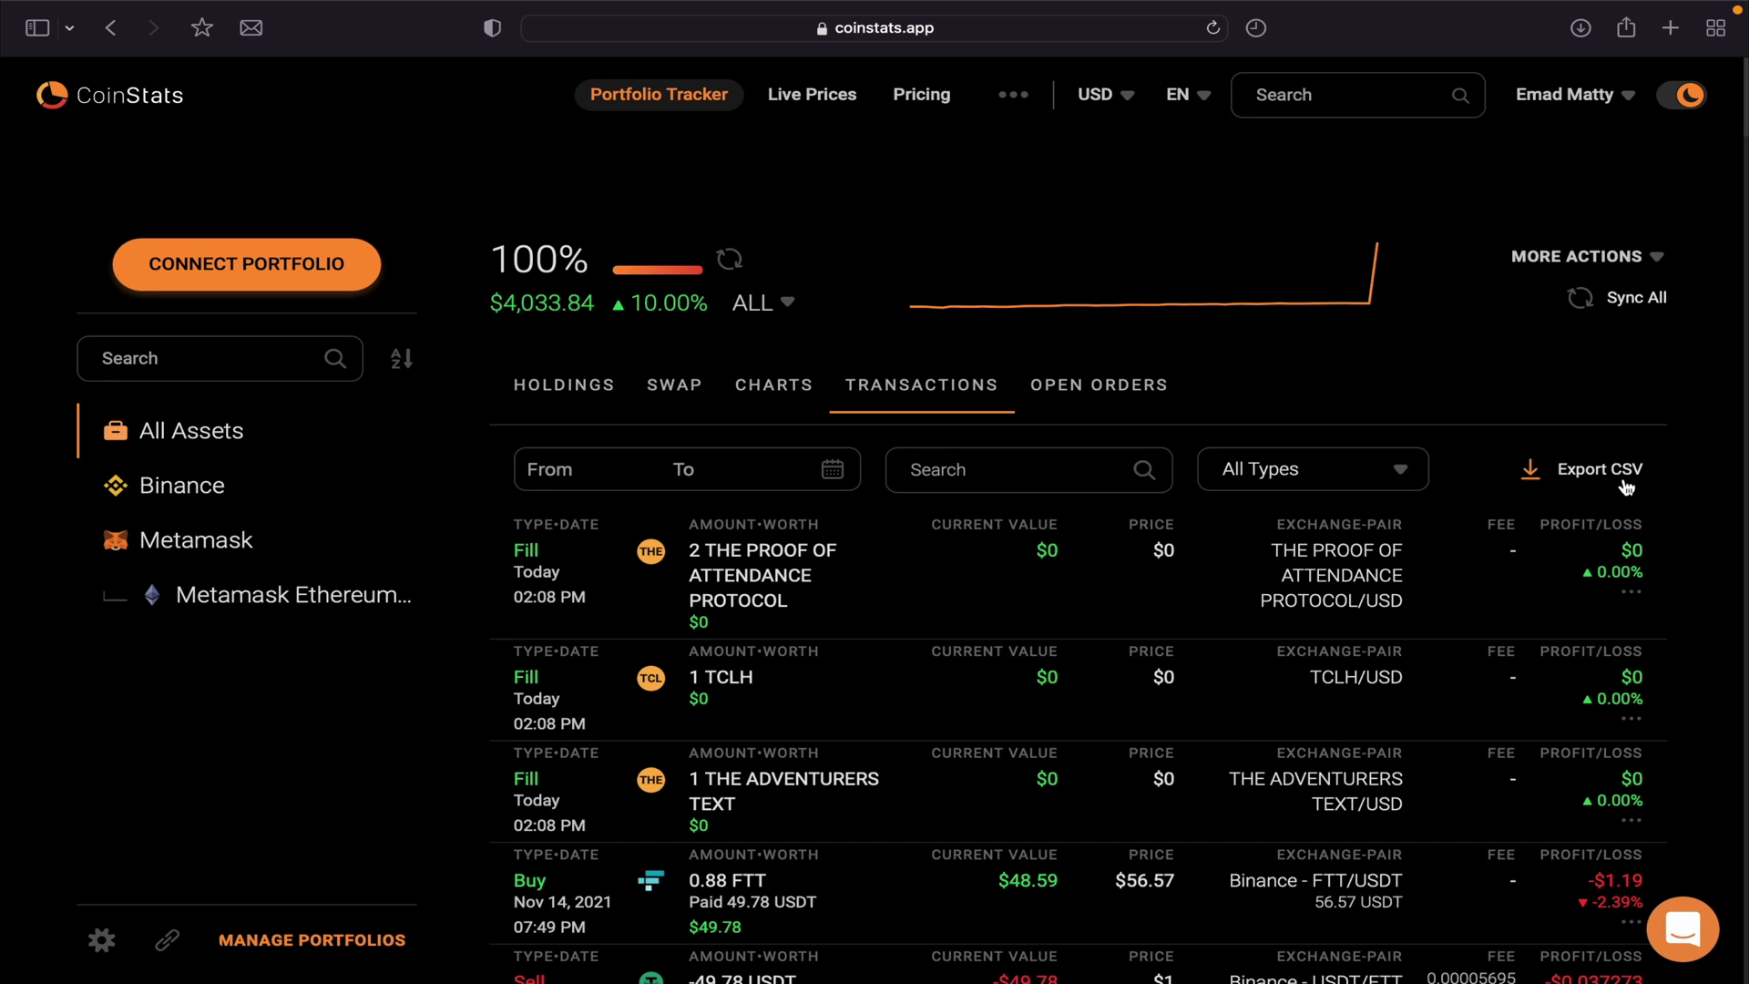
pyautogui.click(1104, 390)
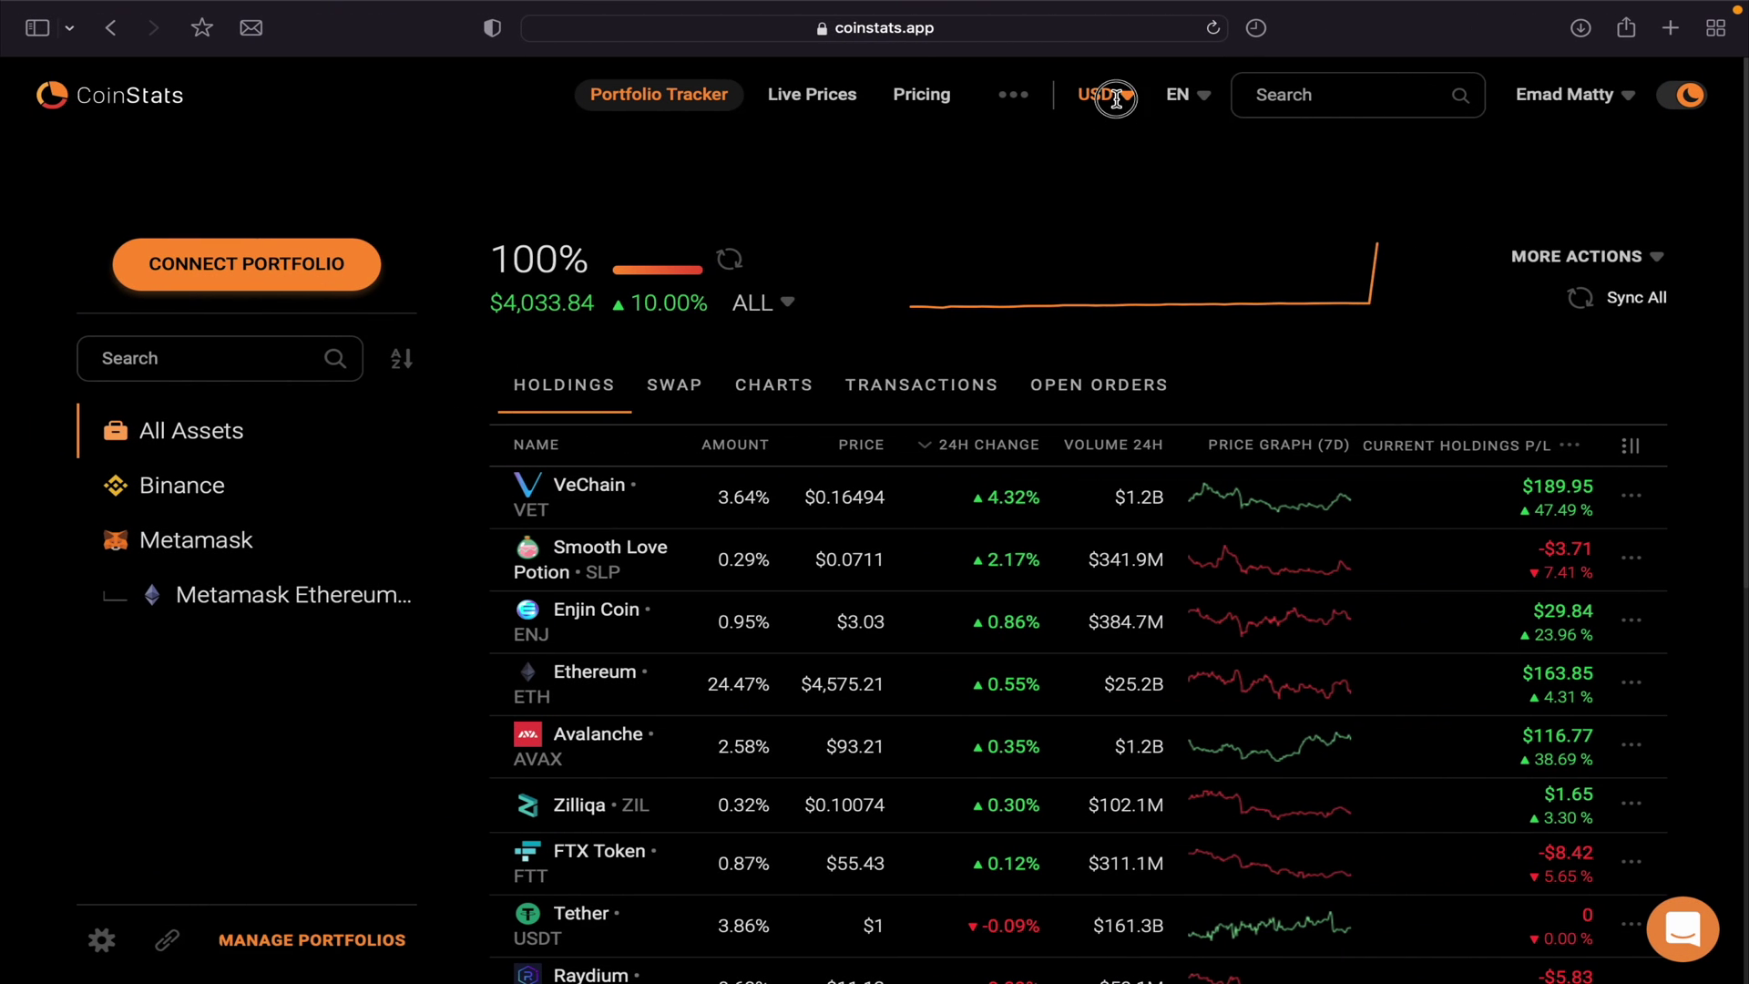
pyautogui.click(1117, 101)
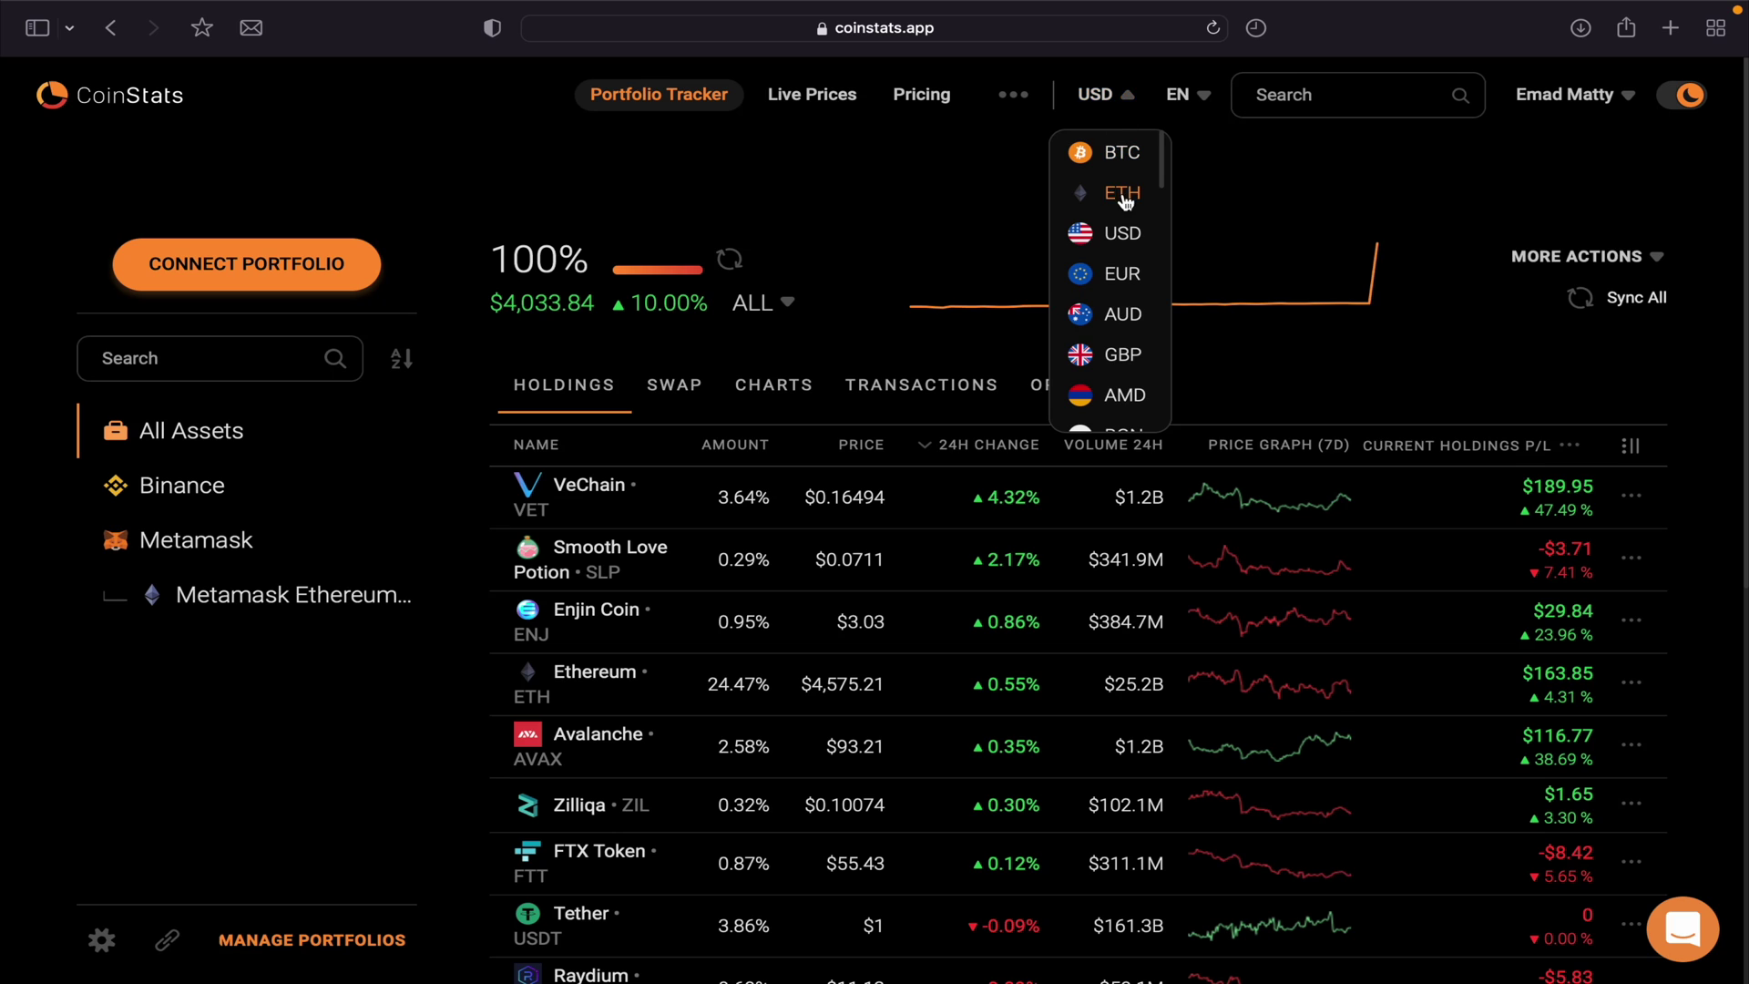
pyautogui.scroll(-5, 1134, 264)
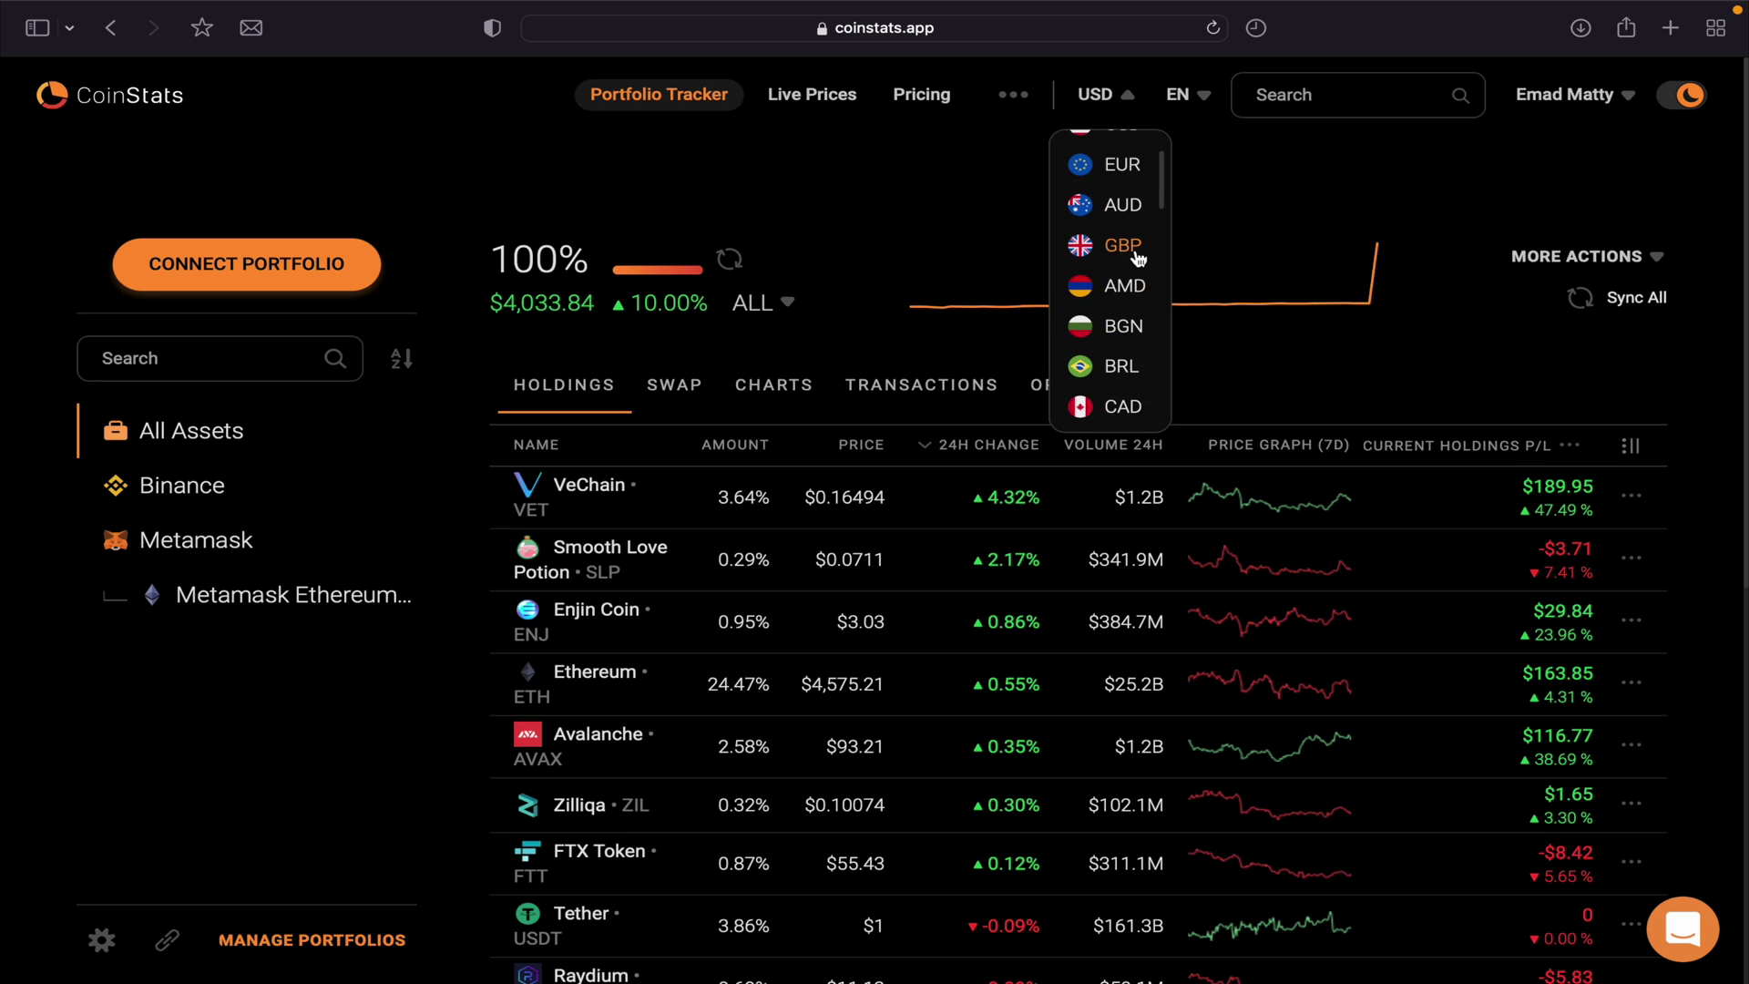
pyautogui.click(1116, 309)
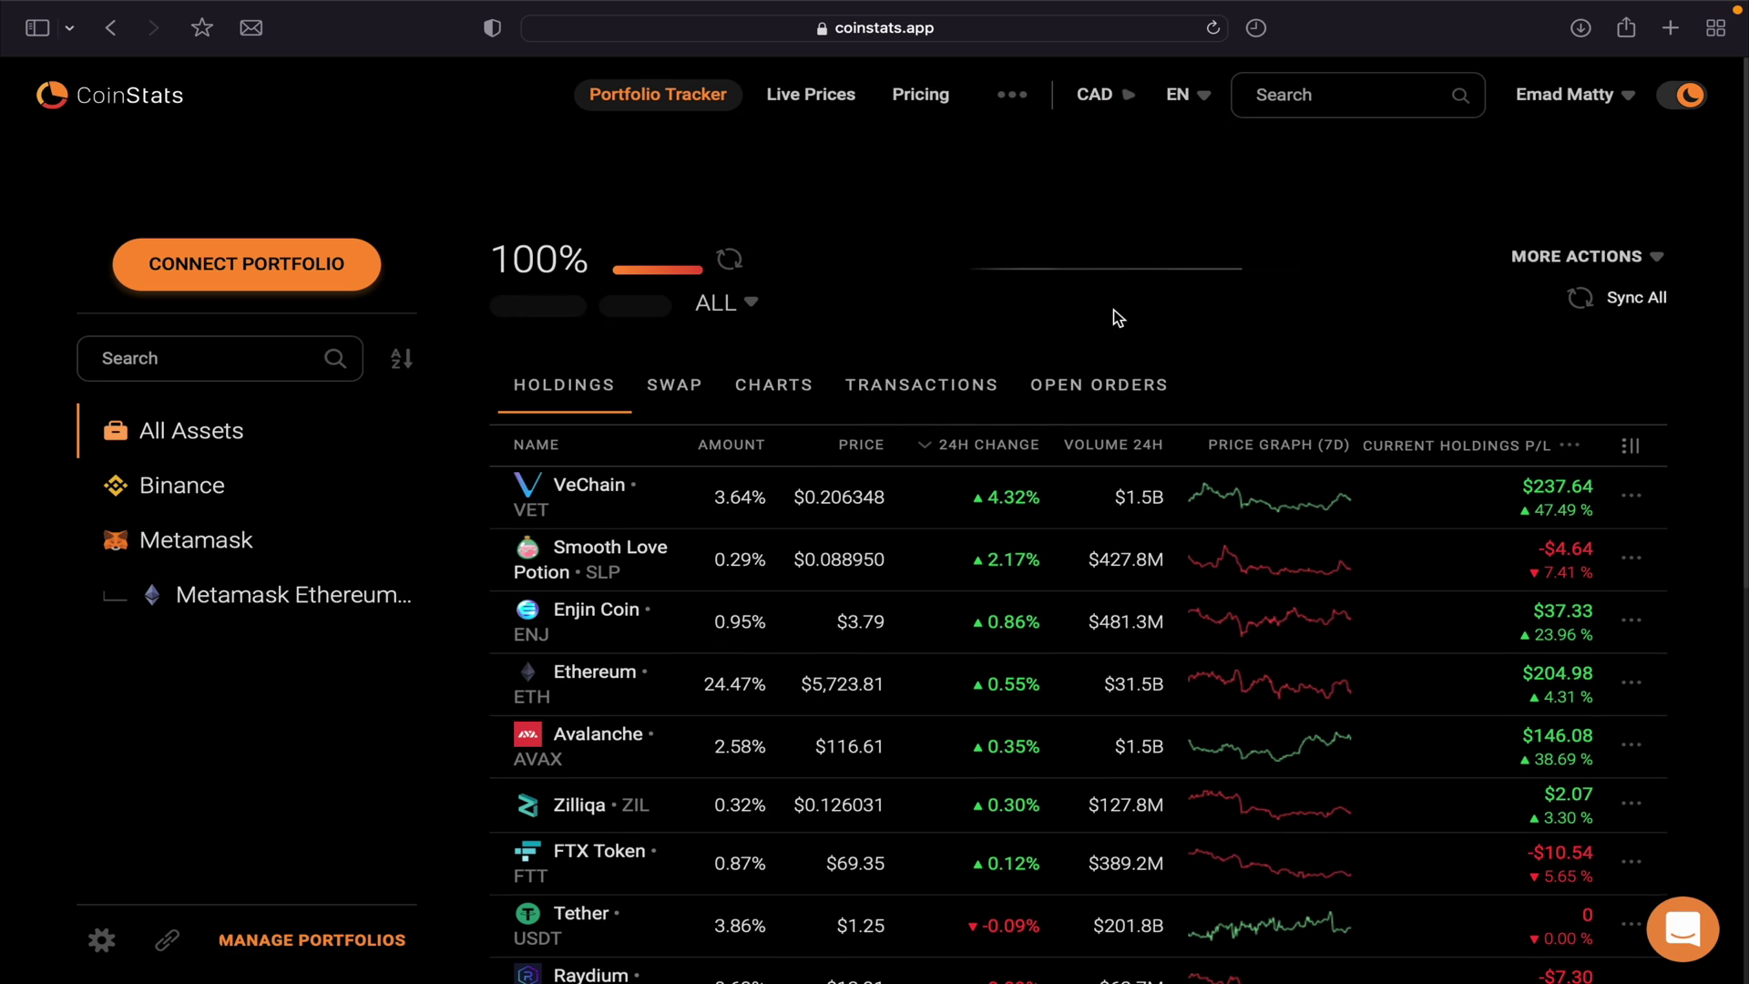
pyautogui.click(1121, 95)
pyautogui.scroll(-2, 1116, 260)
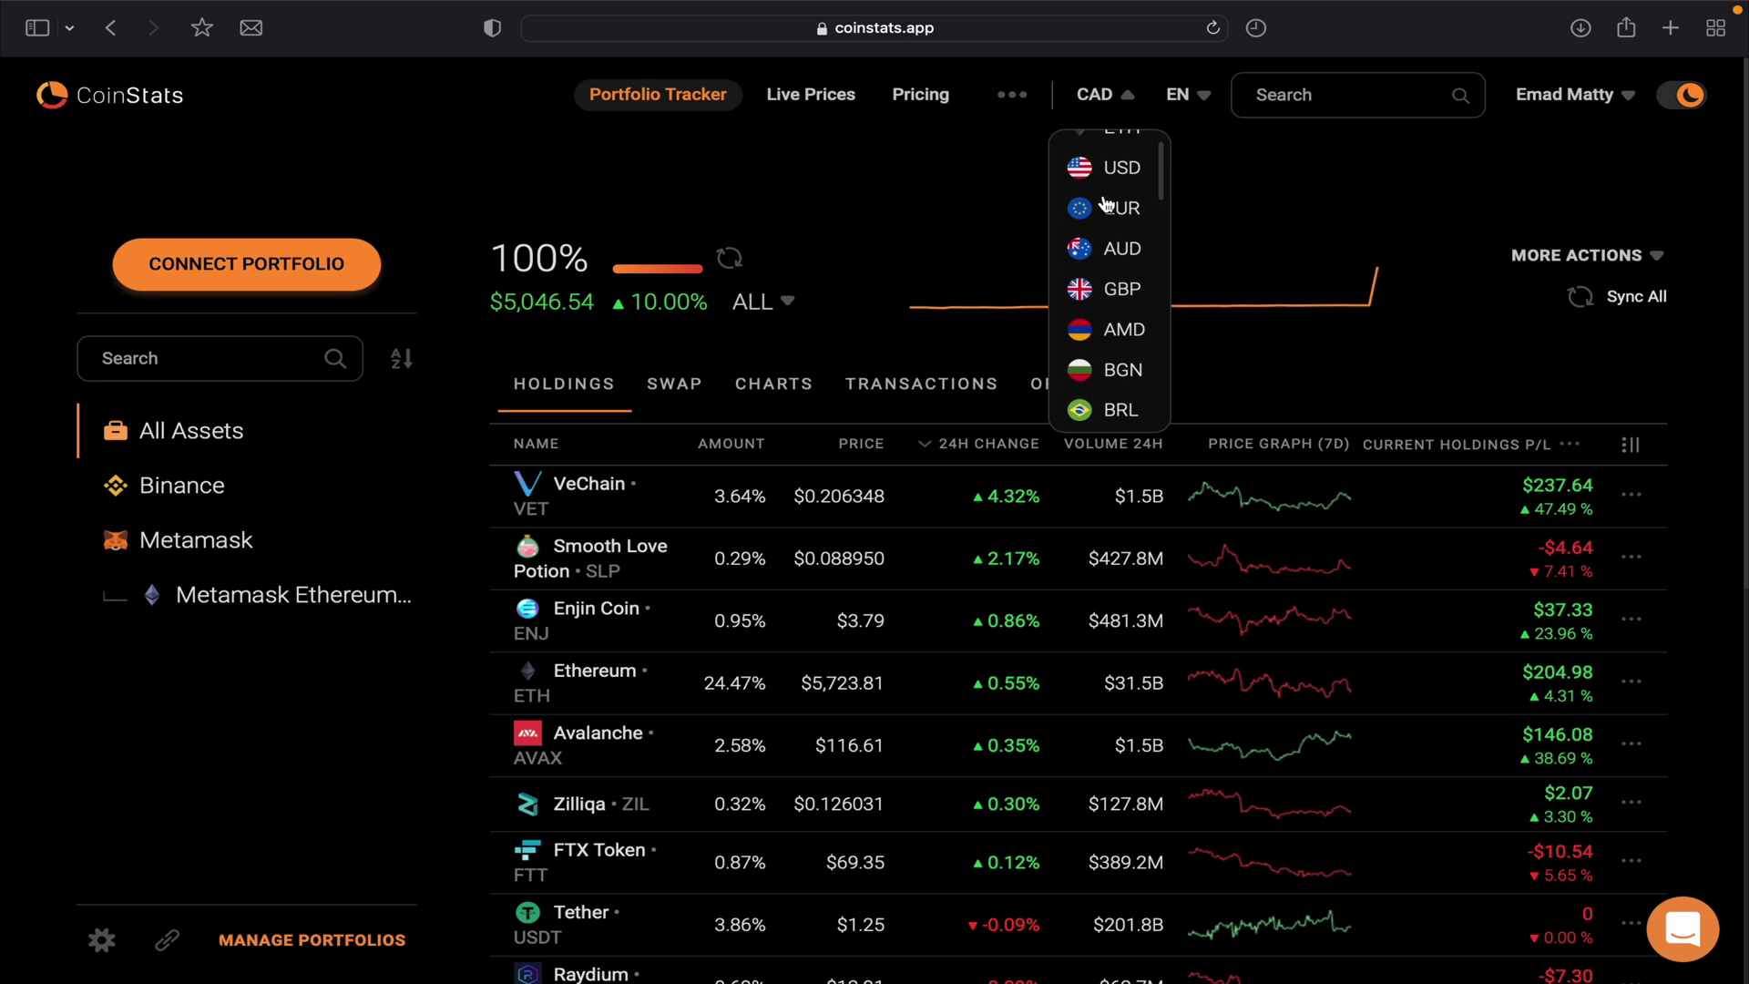
pyautogui.click(1118, 205)
pyautogui.click(1113, 95)
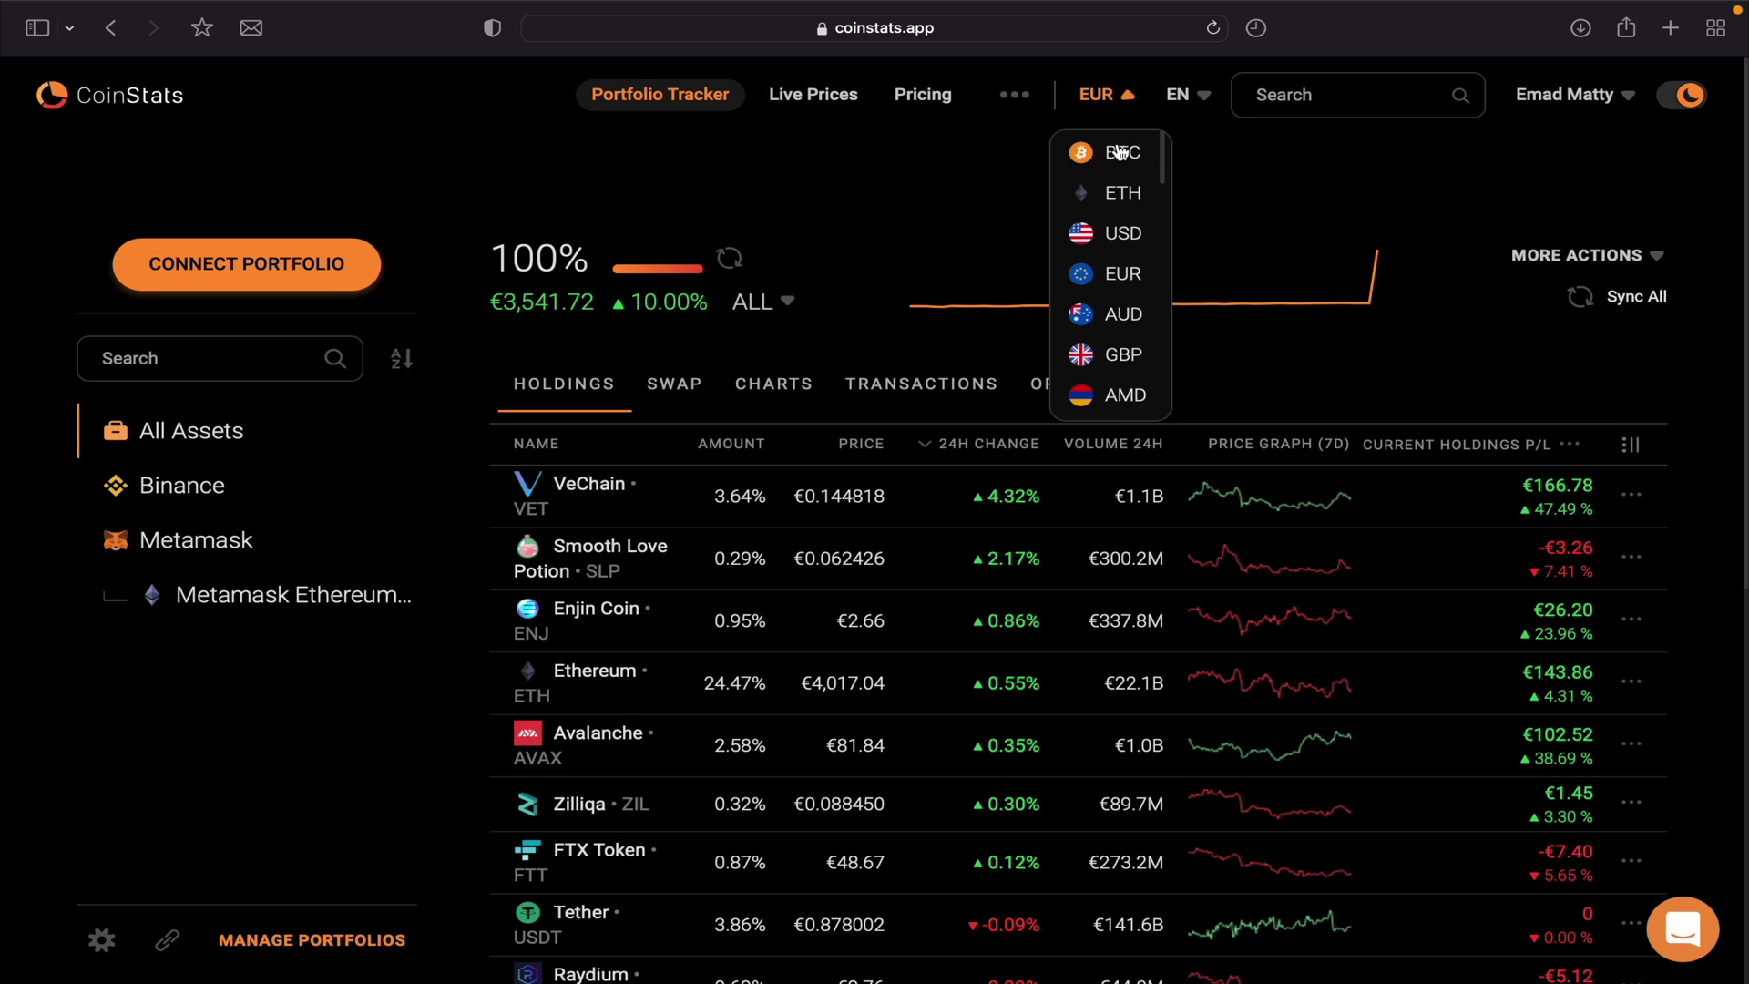
pyautogui.scroll(-3, 1123, 277)
pyautogui.scroll(-2, 1111, 314)
pyautogui.click(1122, 304)
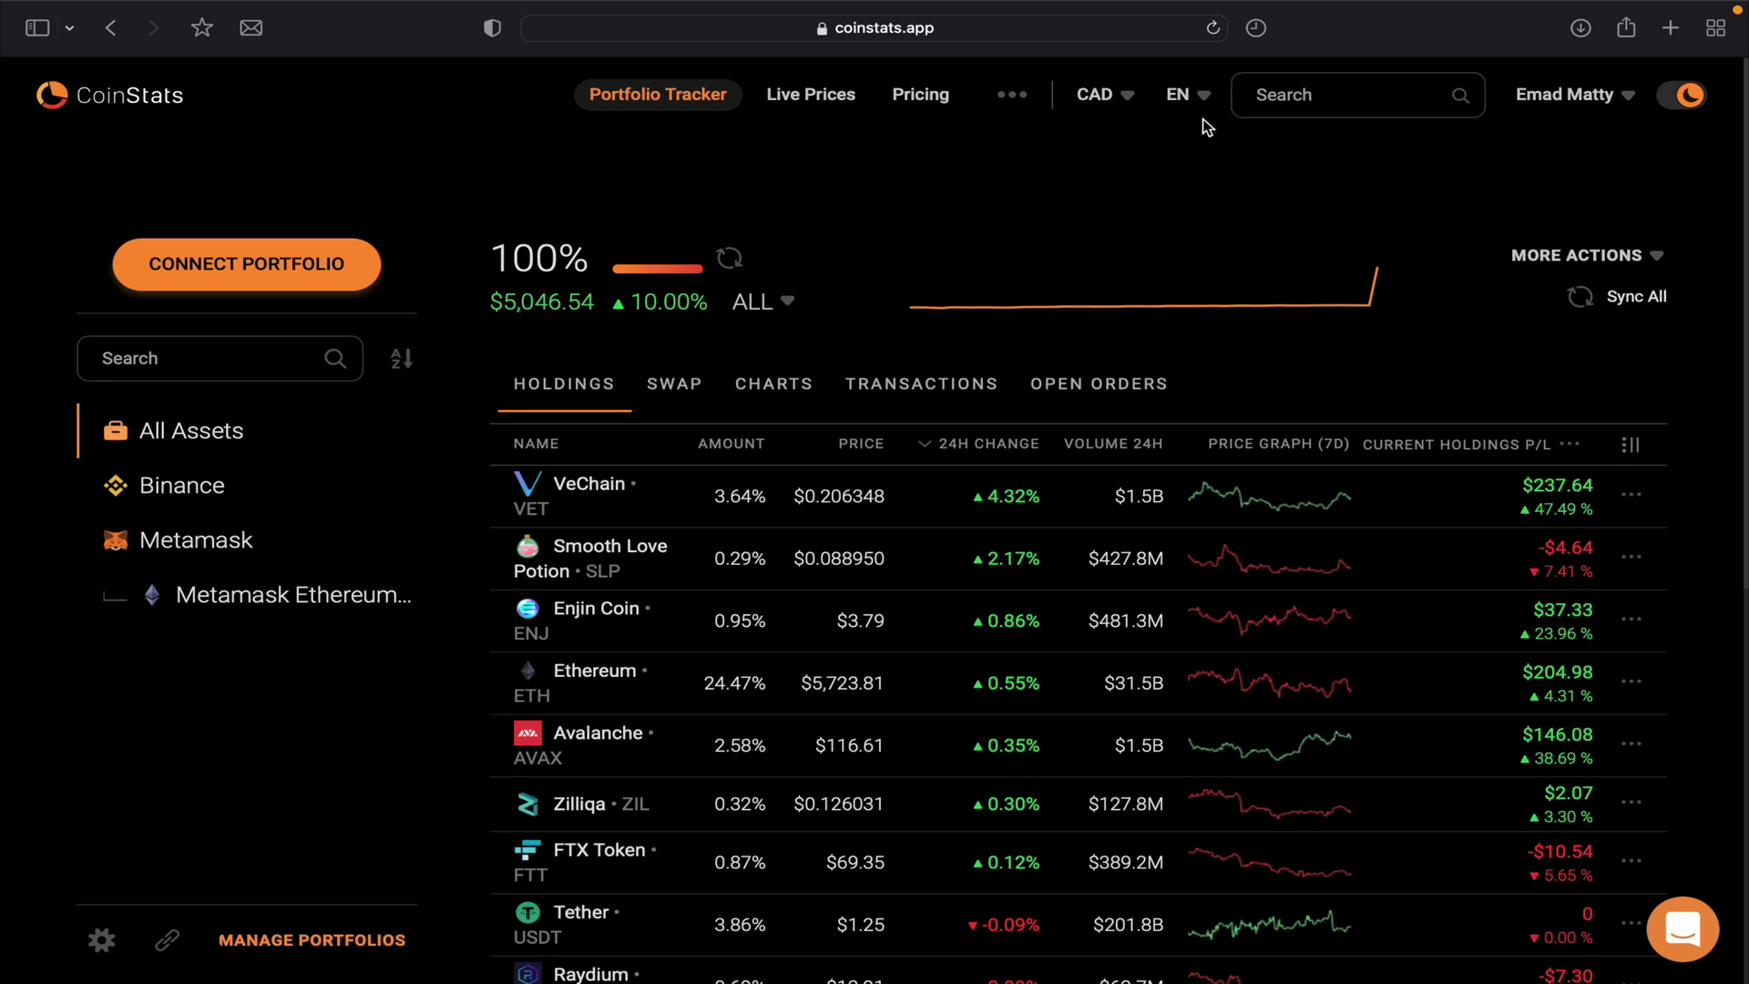
pyautogui.click(1184, 95)
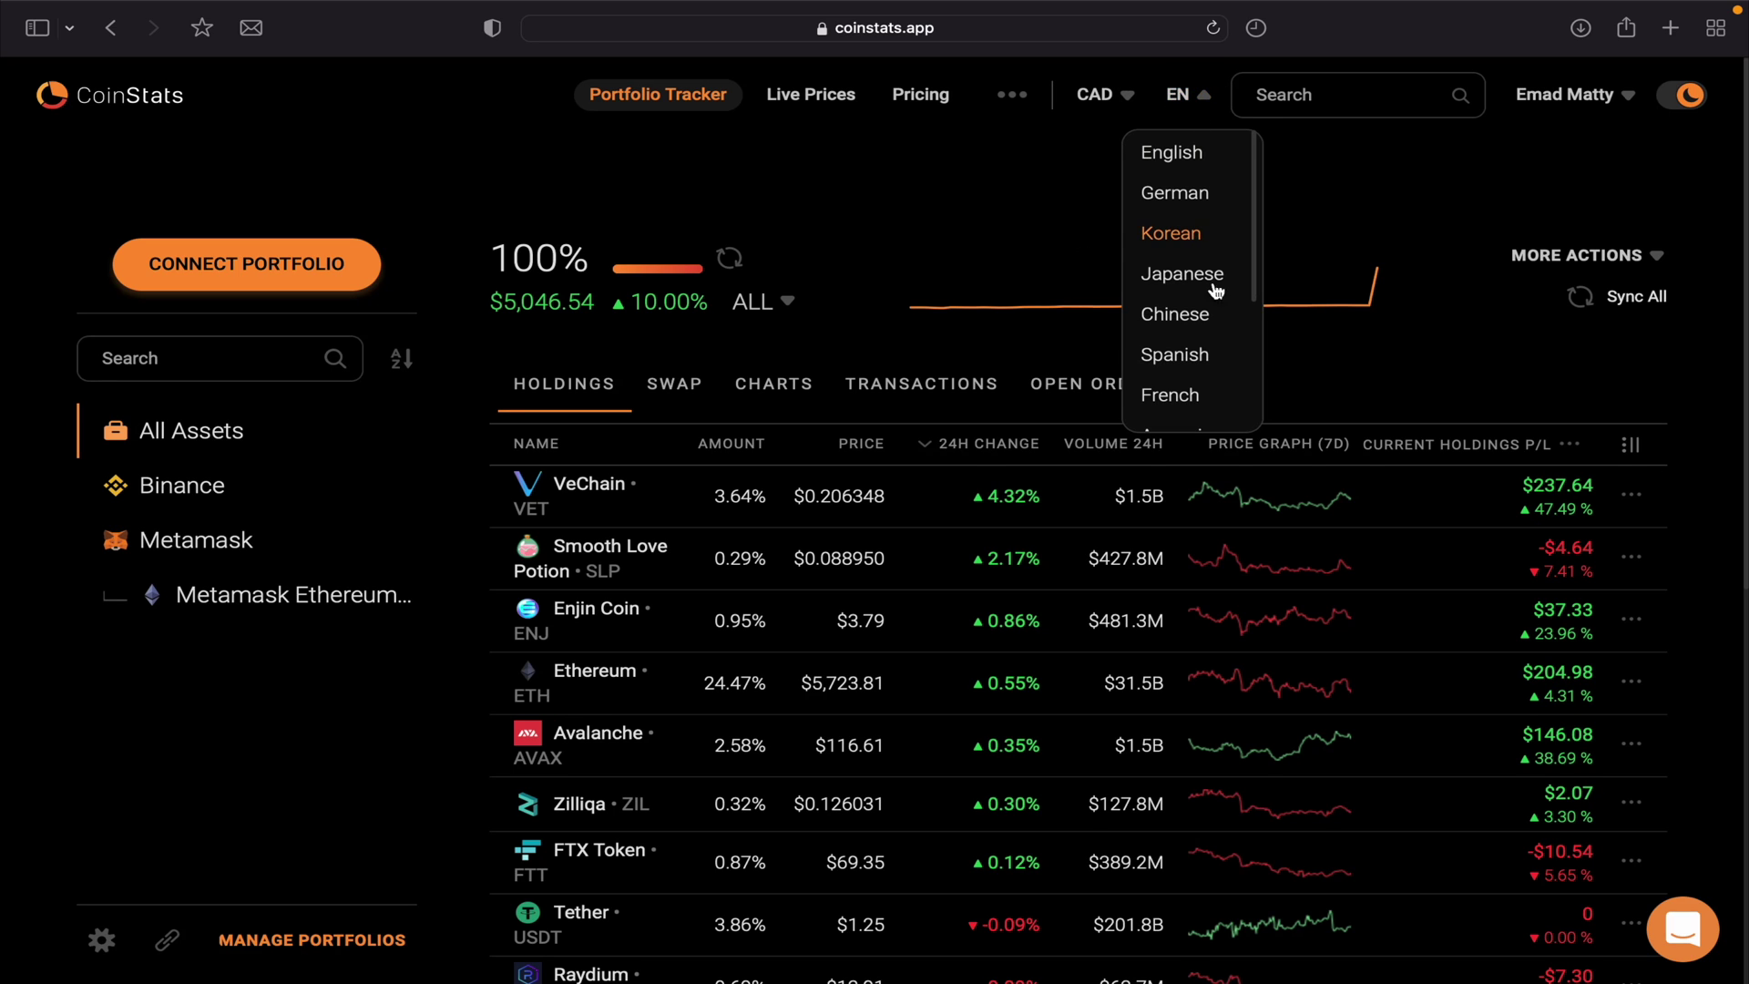
pyautogui.scroll(-5, 1218, 301)
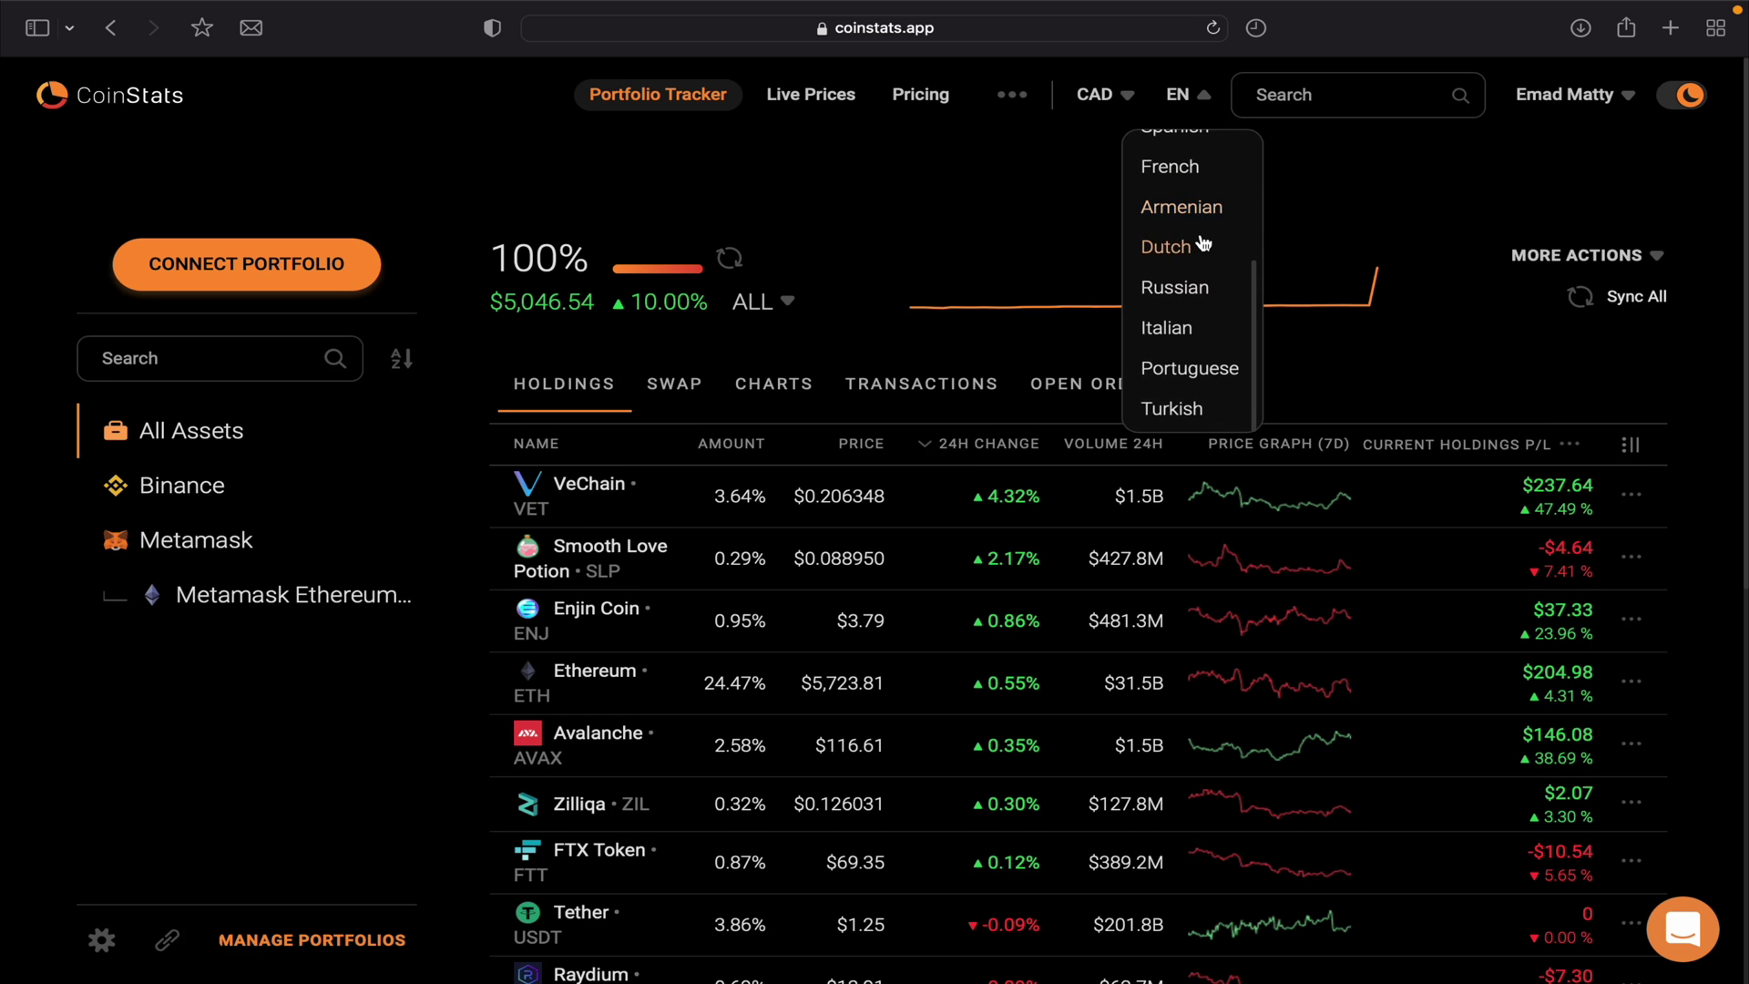
pyautogui.click(1202, 245)
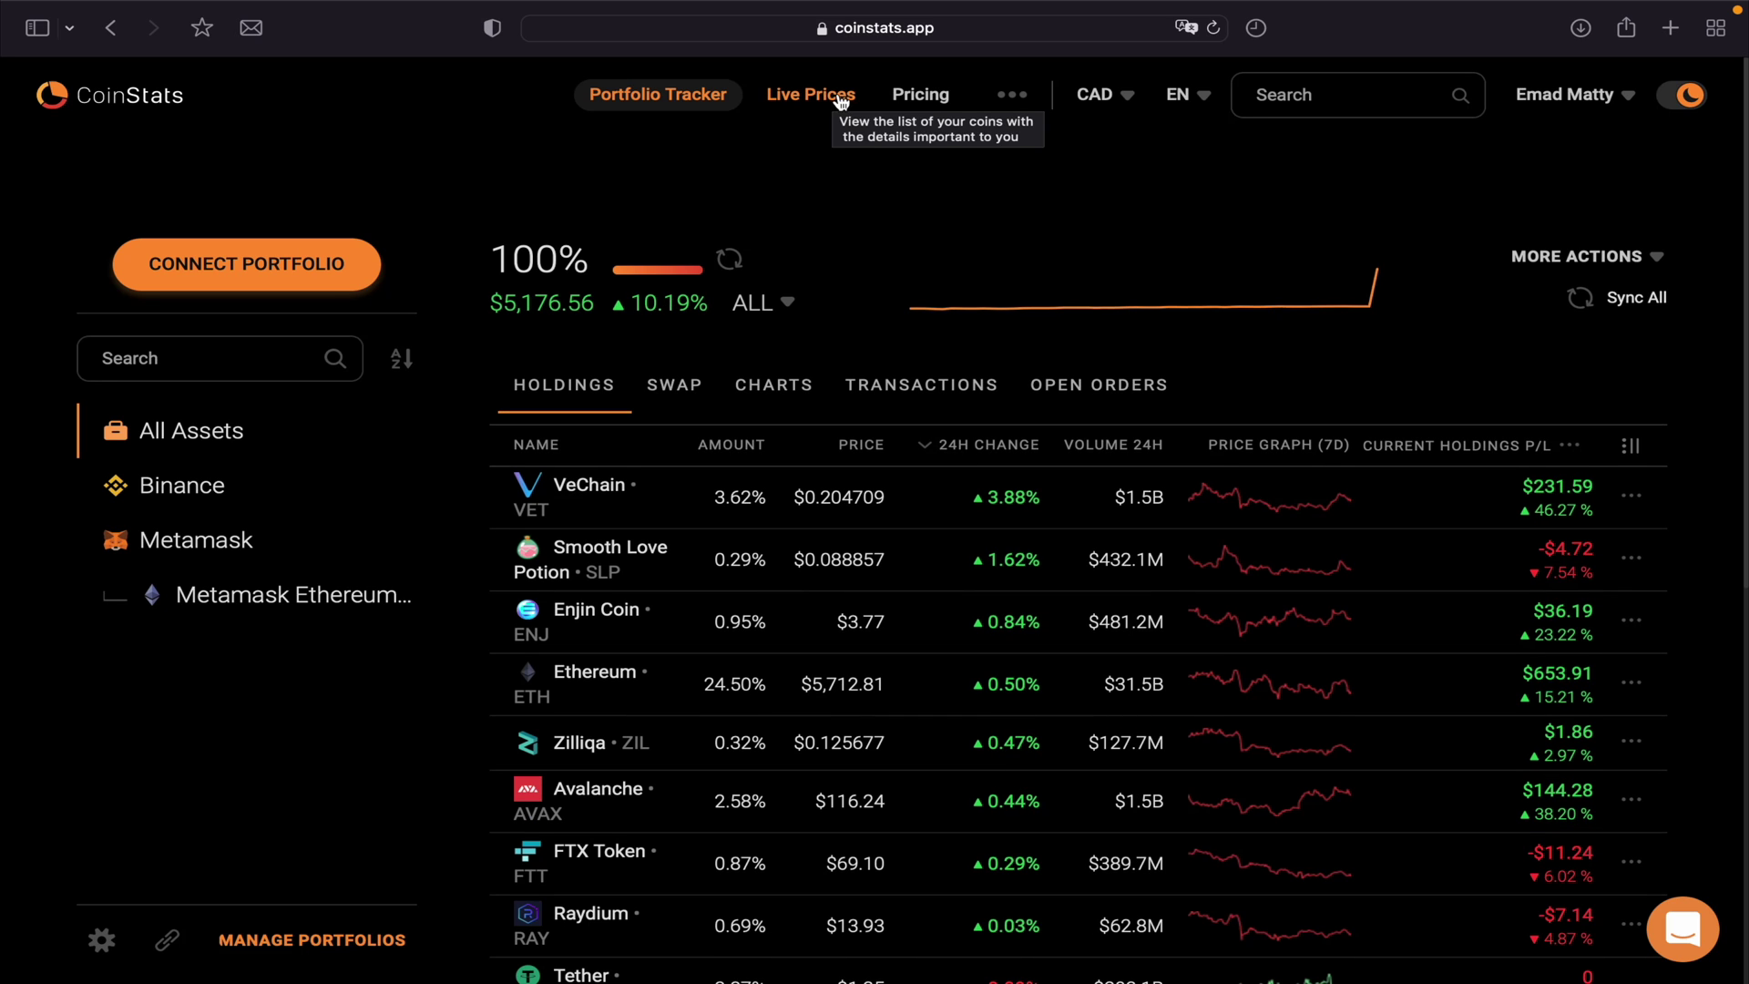
# Open Live Prices and scroll through the coin ranking and back to the top.
pyautogui.click(833, 97)
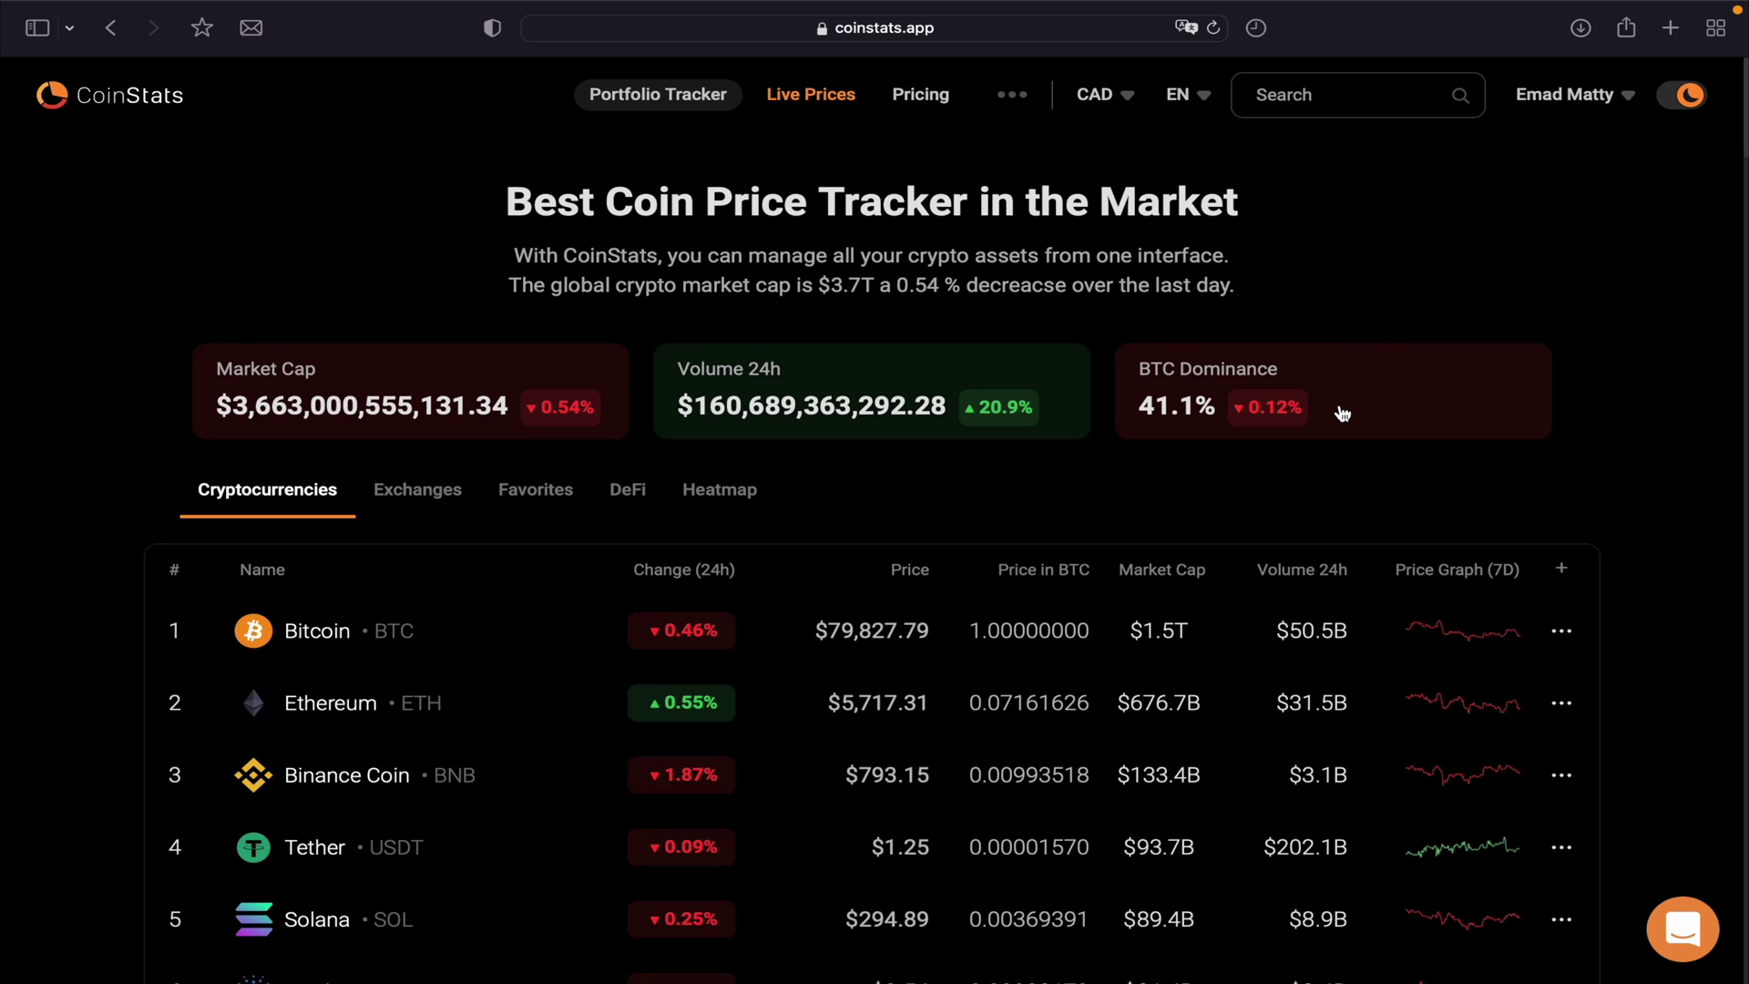
pyautogui.scroll(-6, 1054, 340)
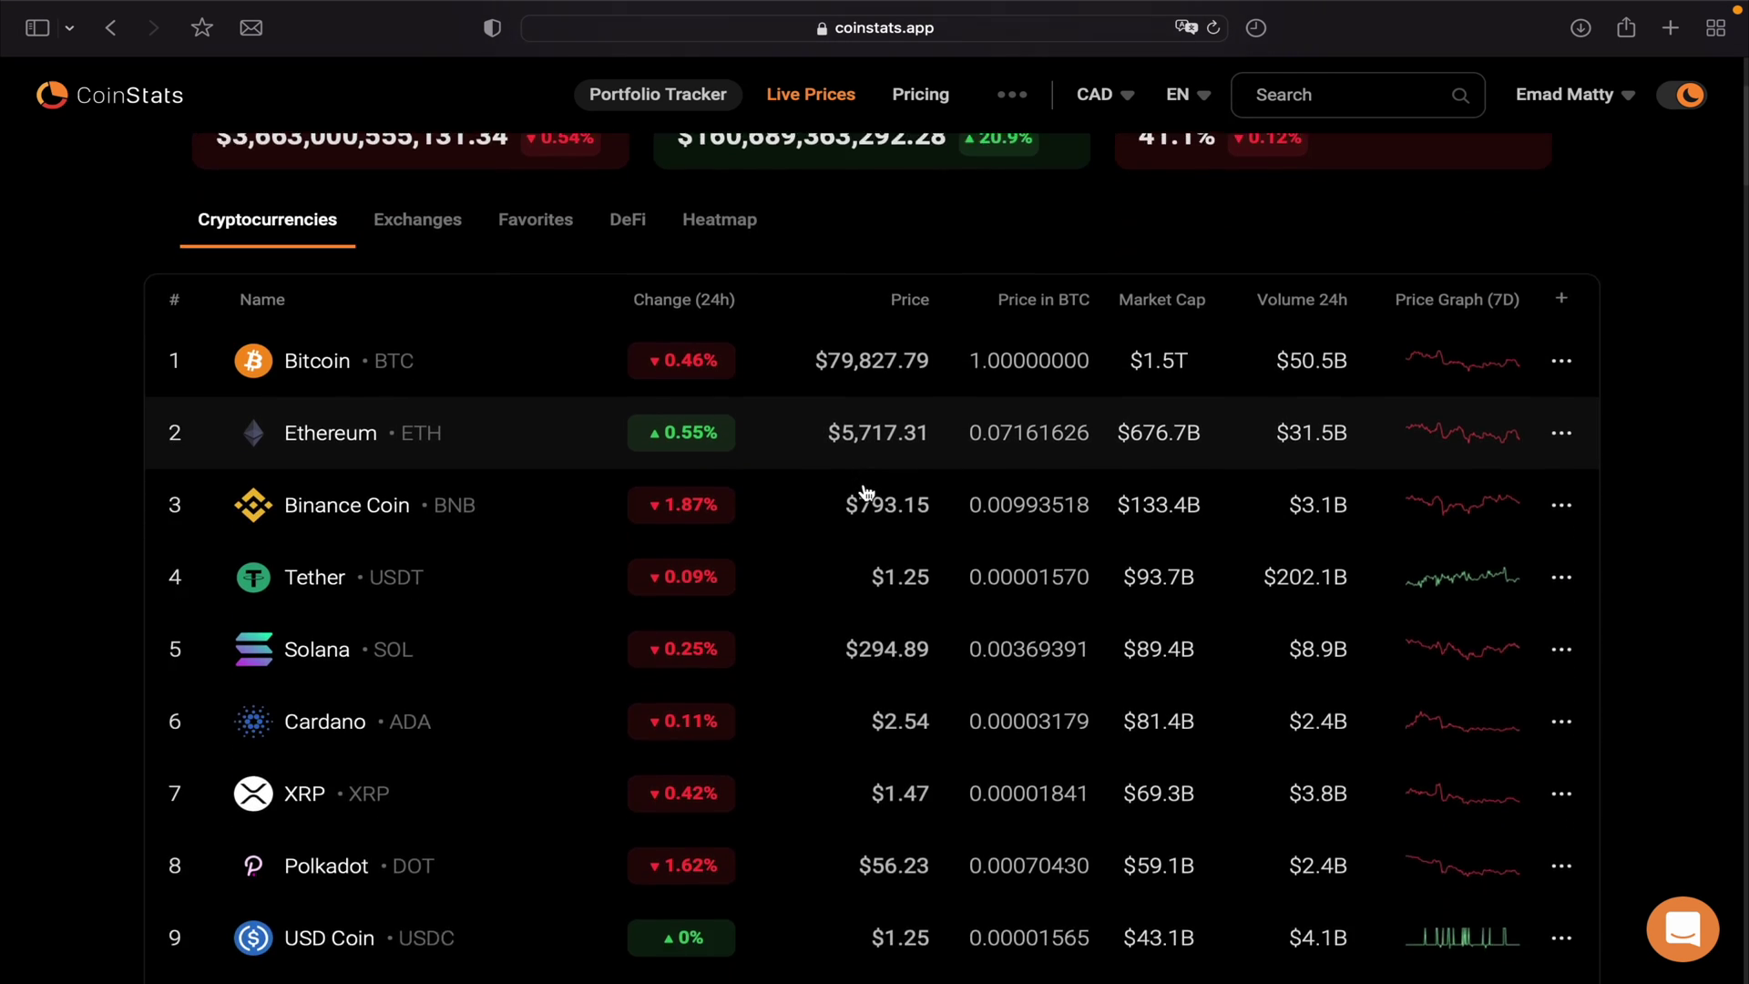
pyautogui.scroll(-17, 1019, 354)
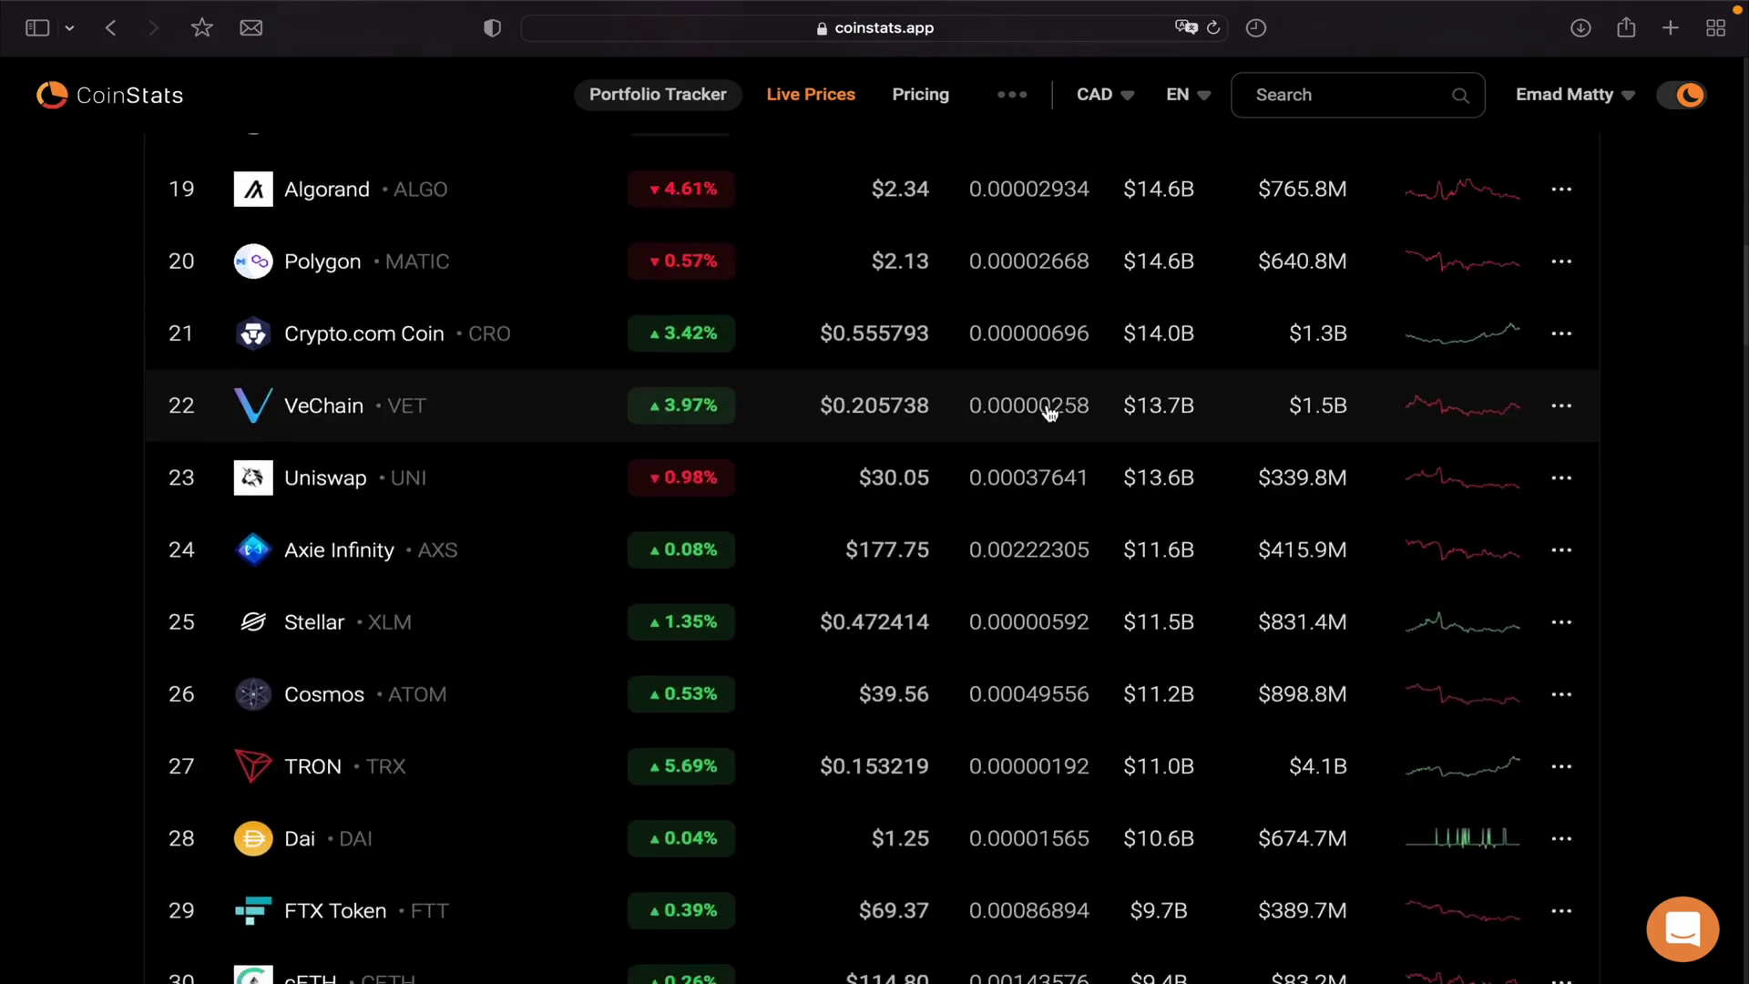
pyautogui.scroll(-18, 1052, 415)
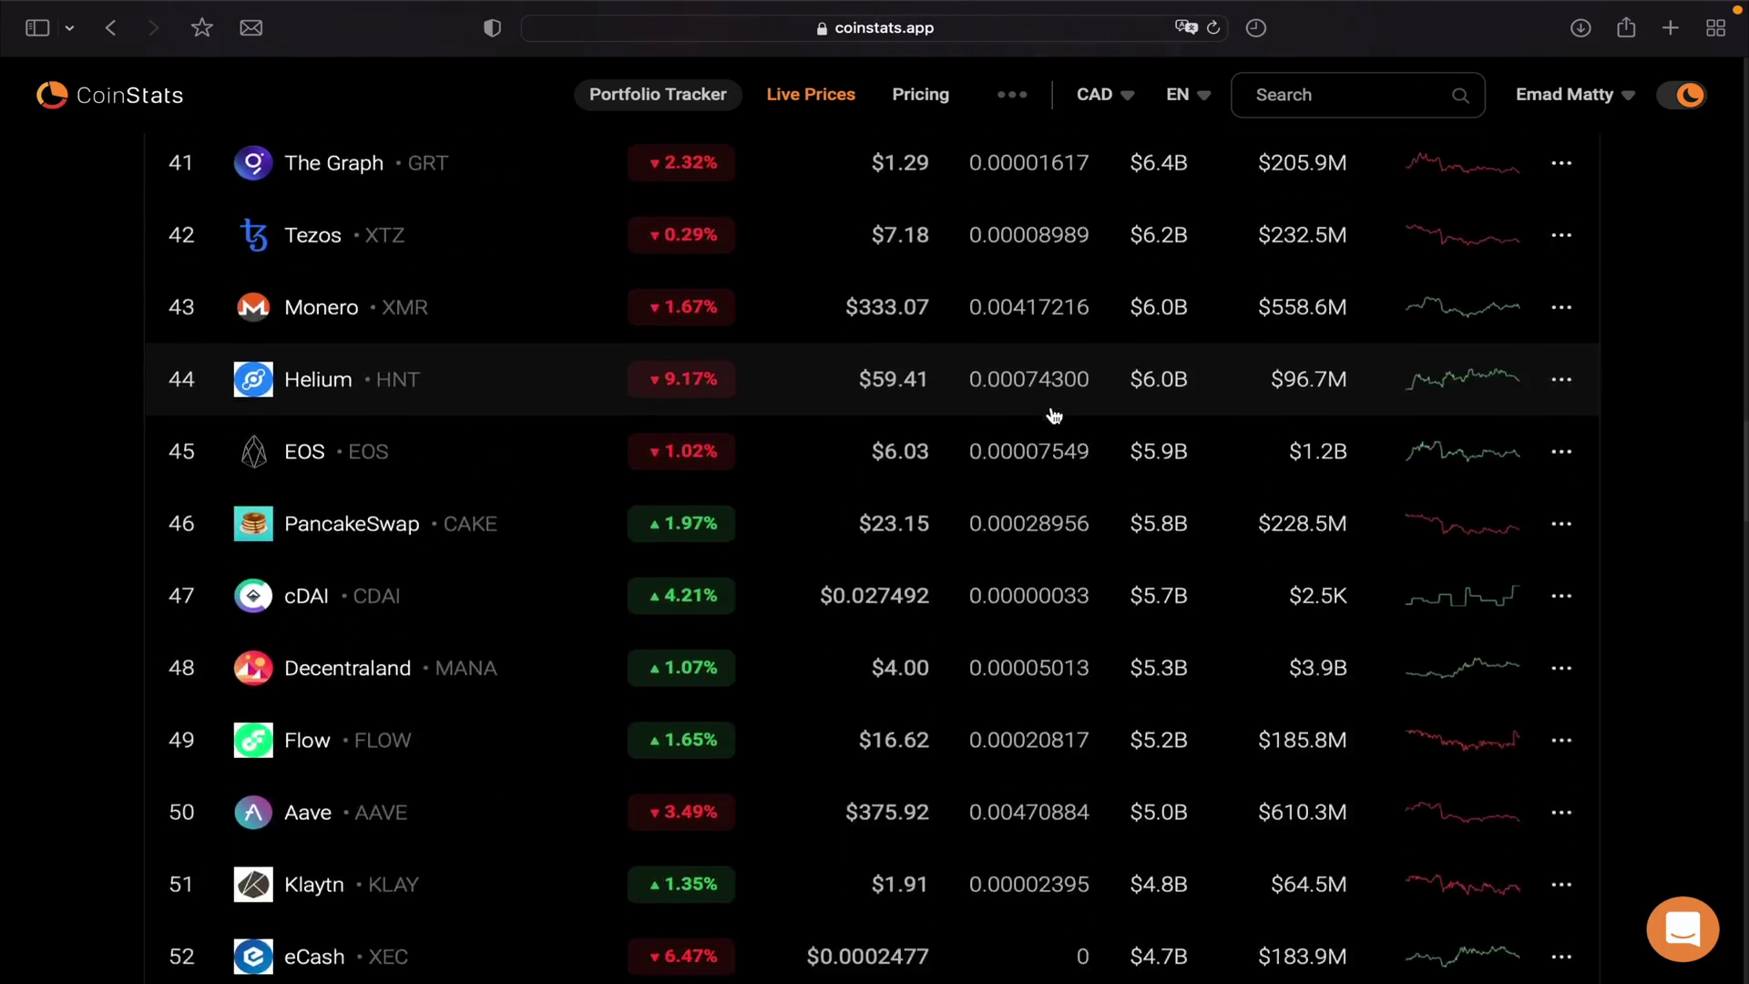
pyautogui.scroll(-20, 1054, 416)
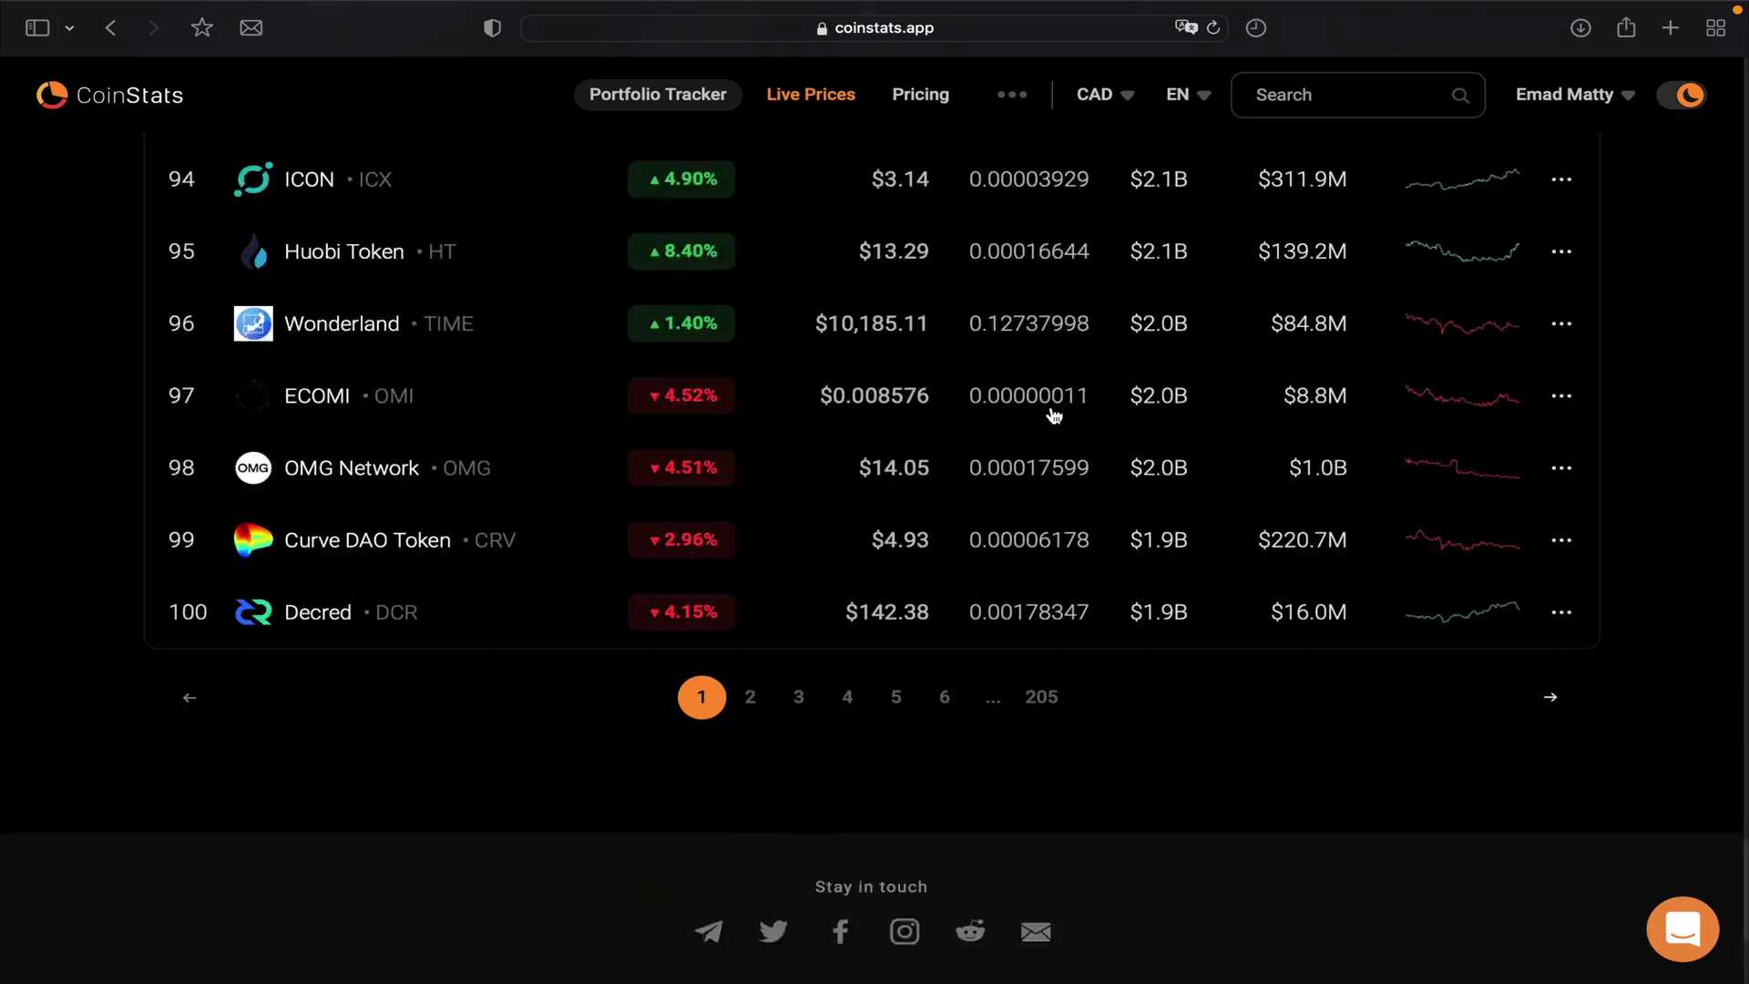
pyautogui.scroll(5, 851, 364)
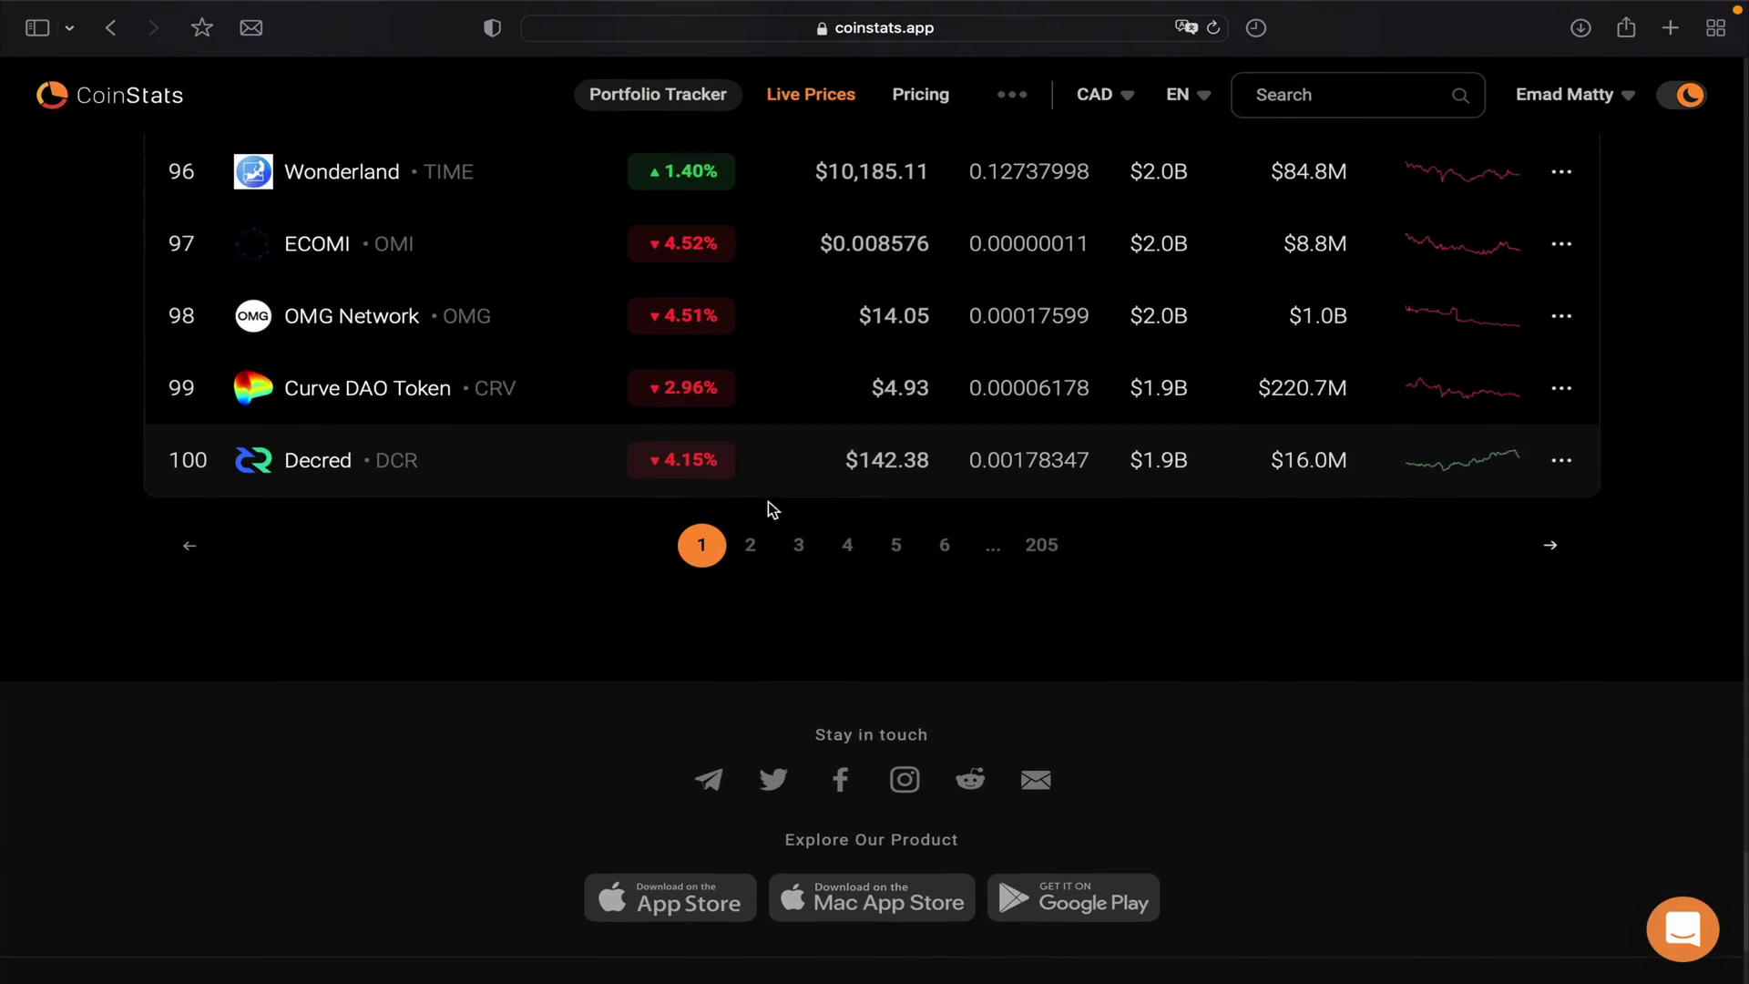
pyautogui.scroll(20, 1057, 567)
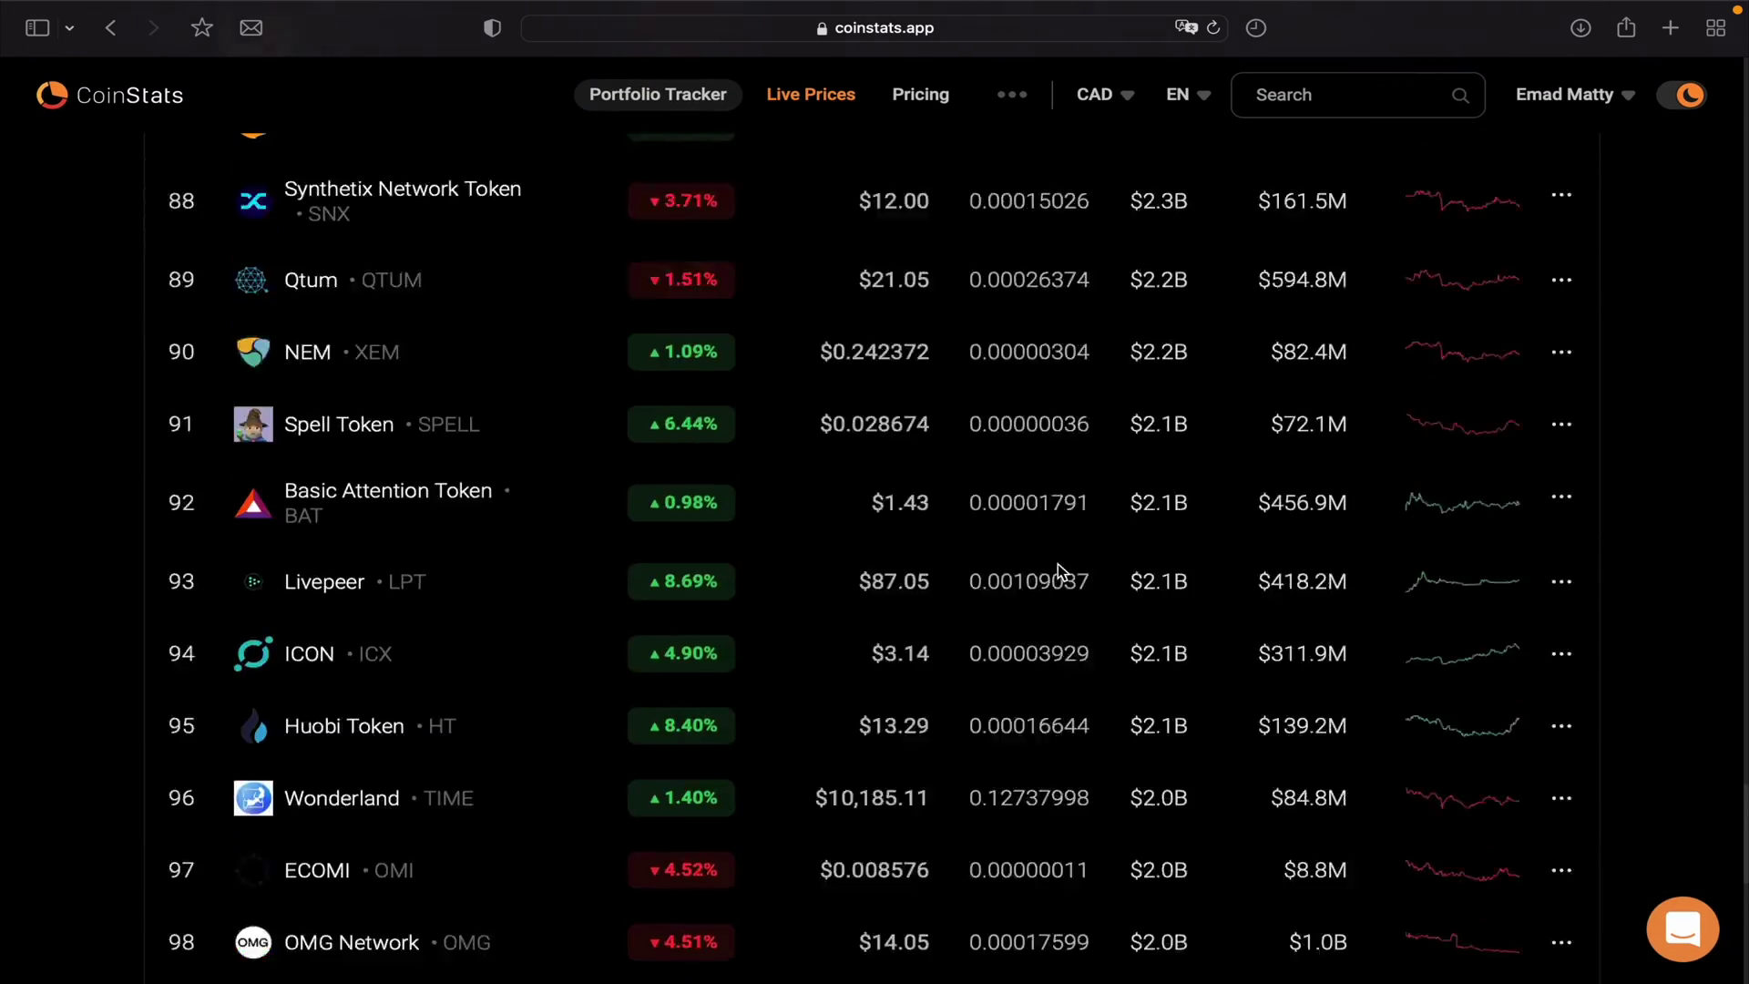
pyautogui.scroll(20, 1059, 572)
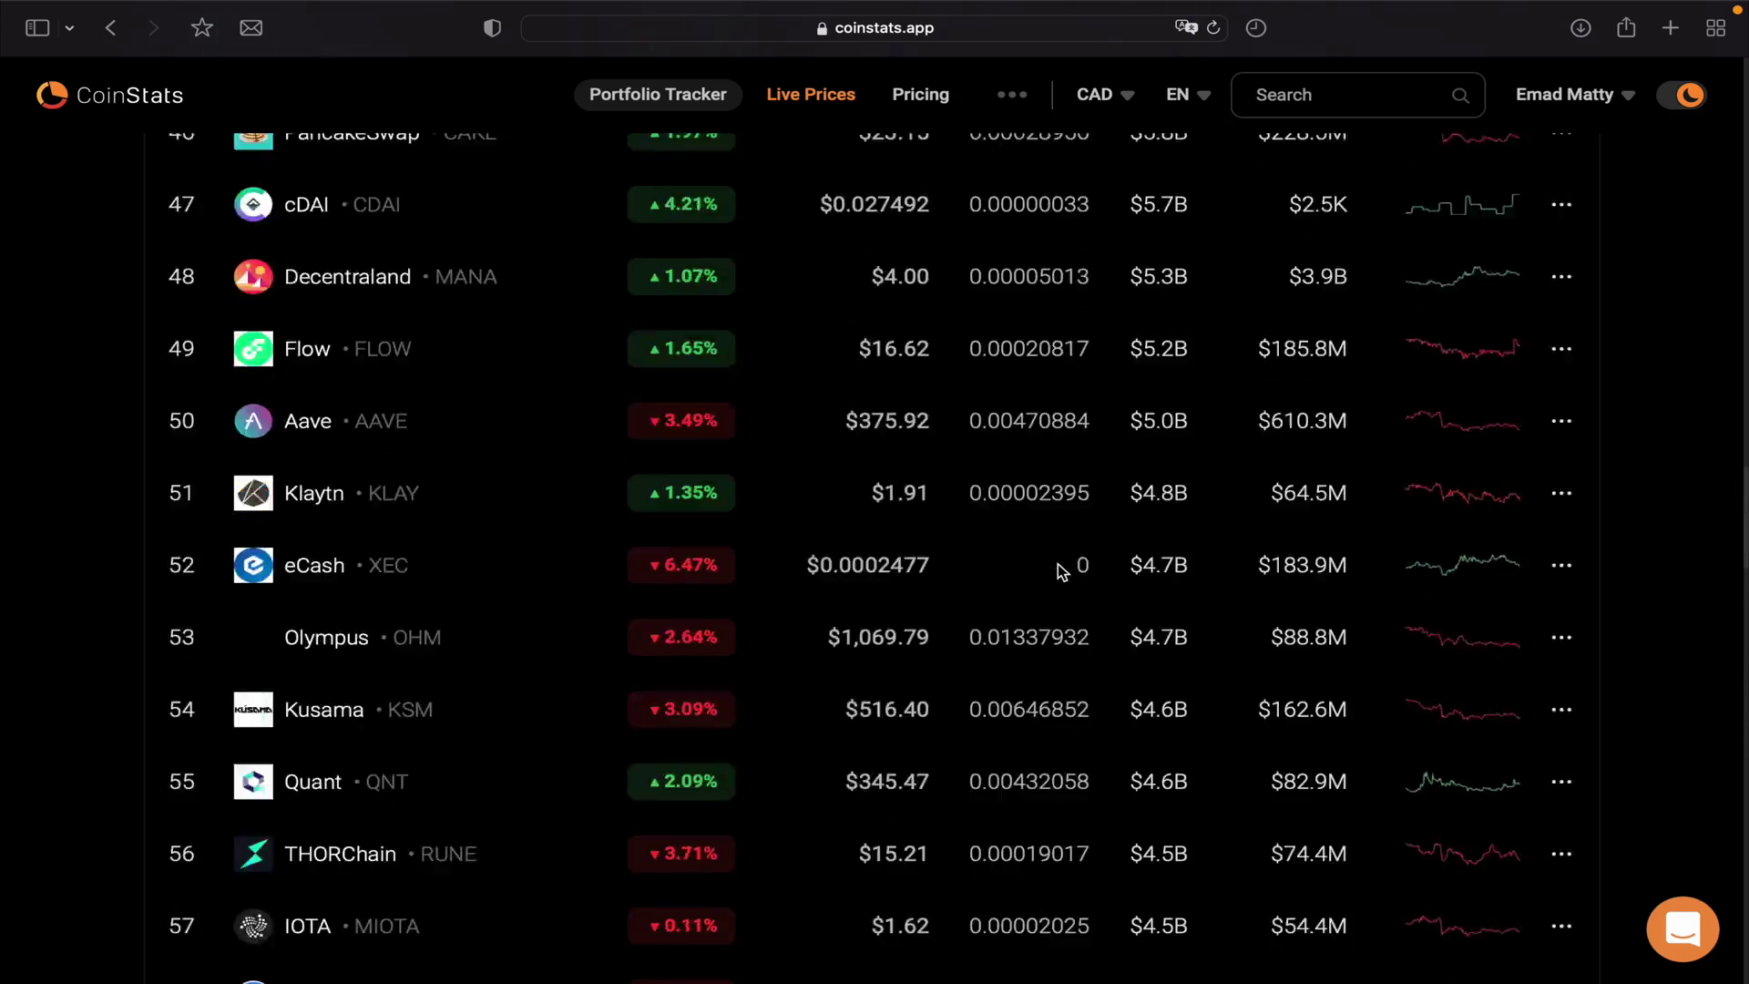
pyautogui.scroll(18, 1058, 565)
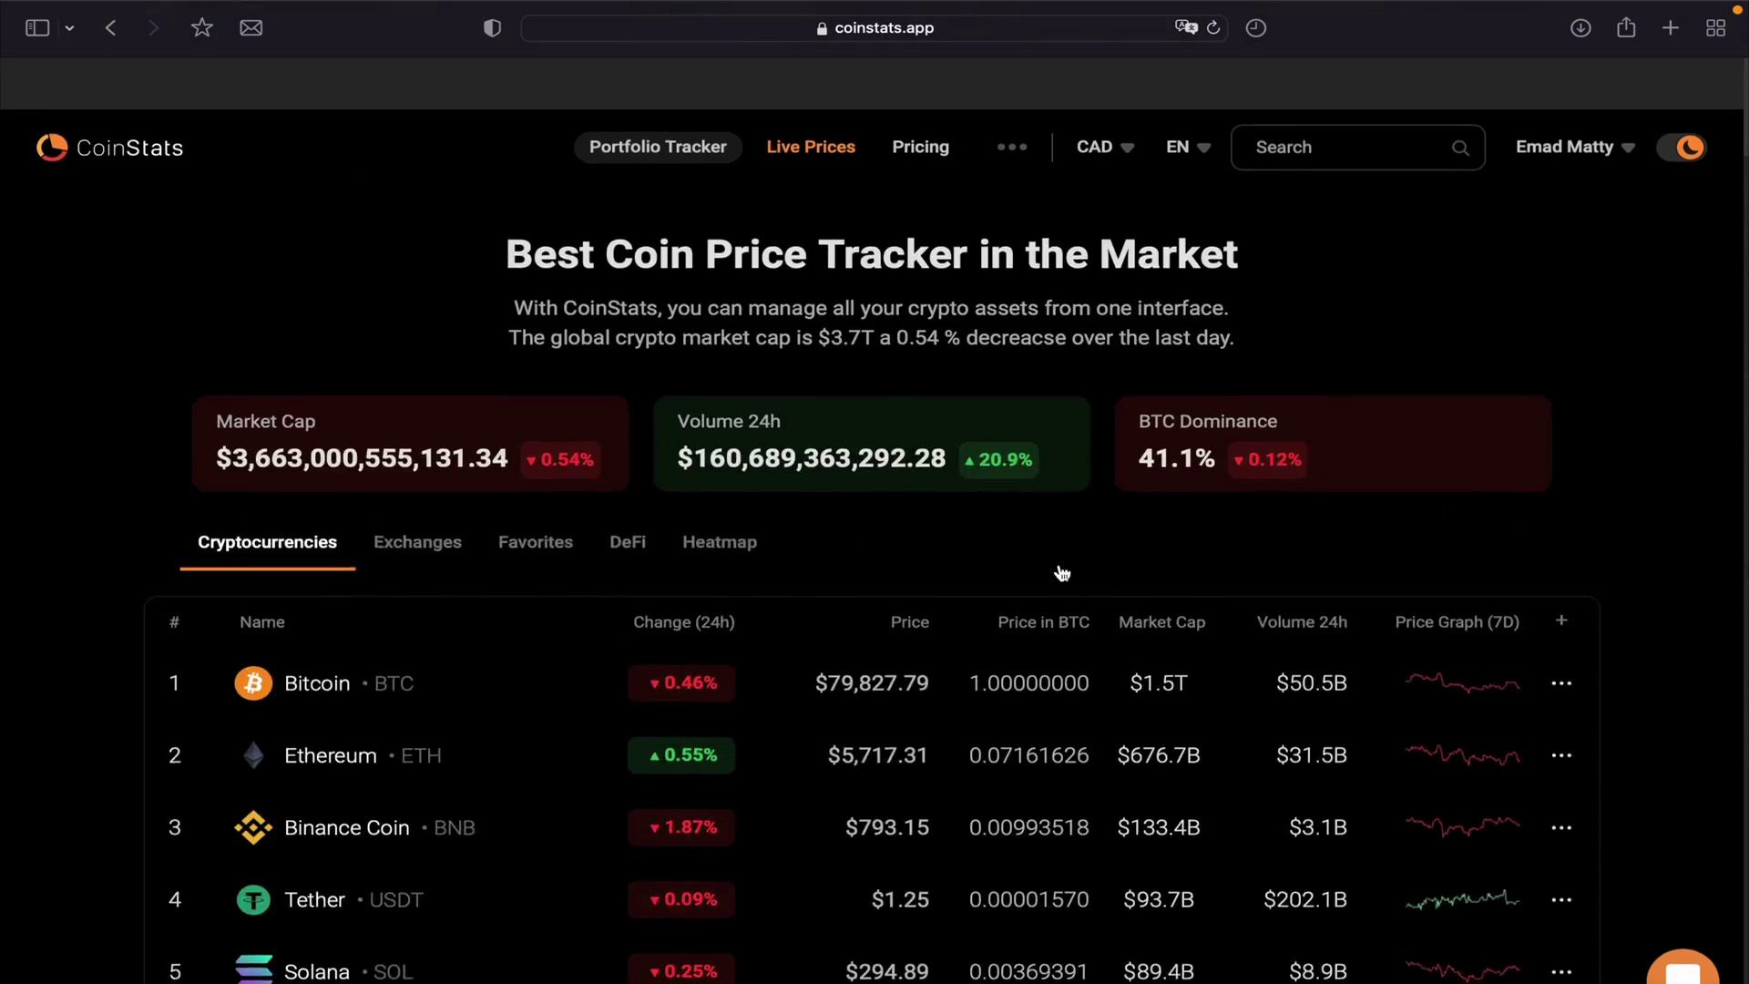
# View the Exchanges, Favorites and DeFi rankings in turn, ending on the market Heatmap.
pyautogui.click(413, 490)
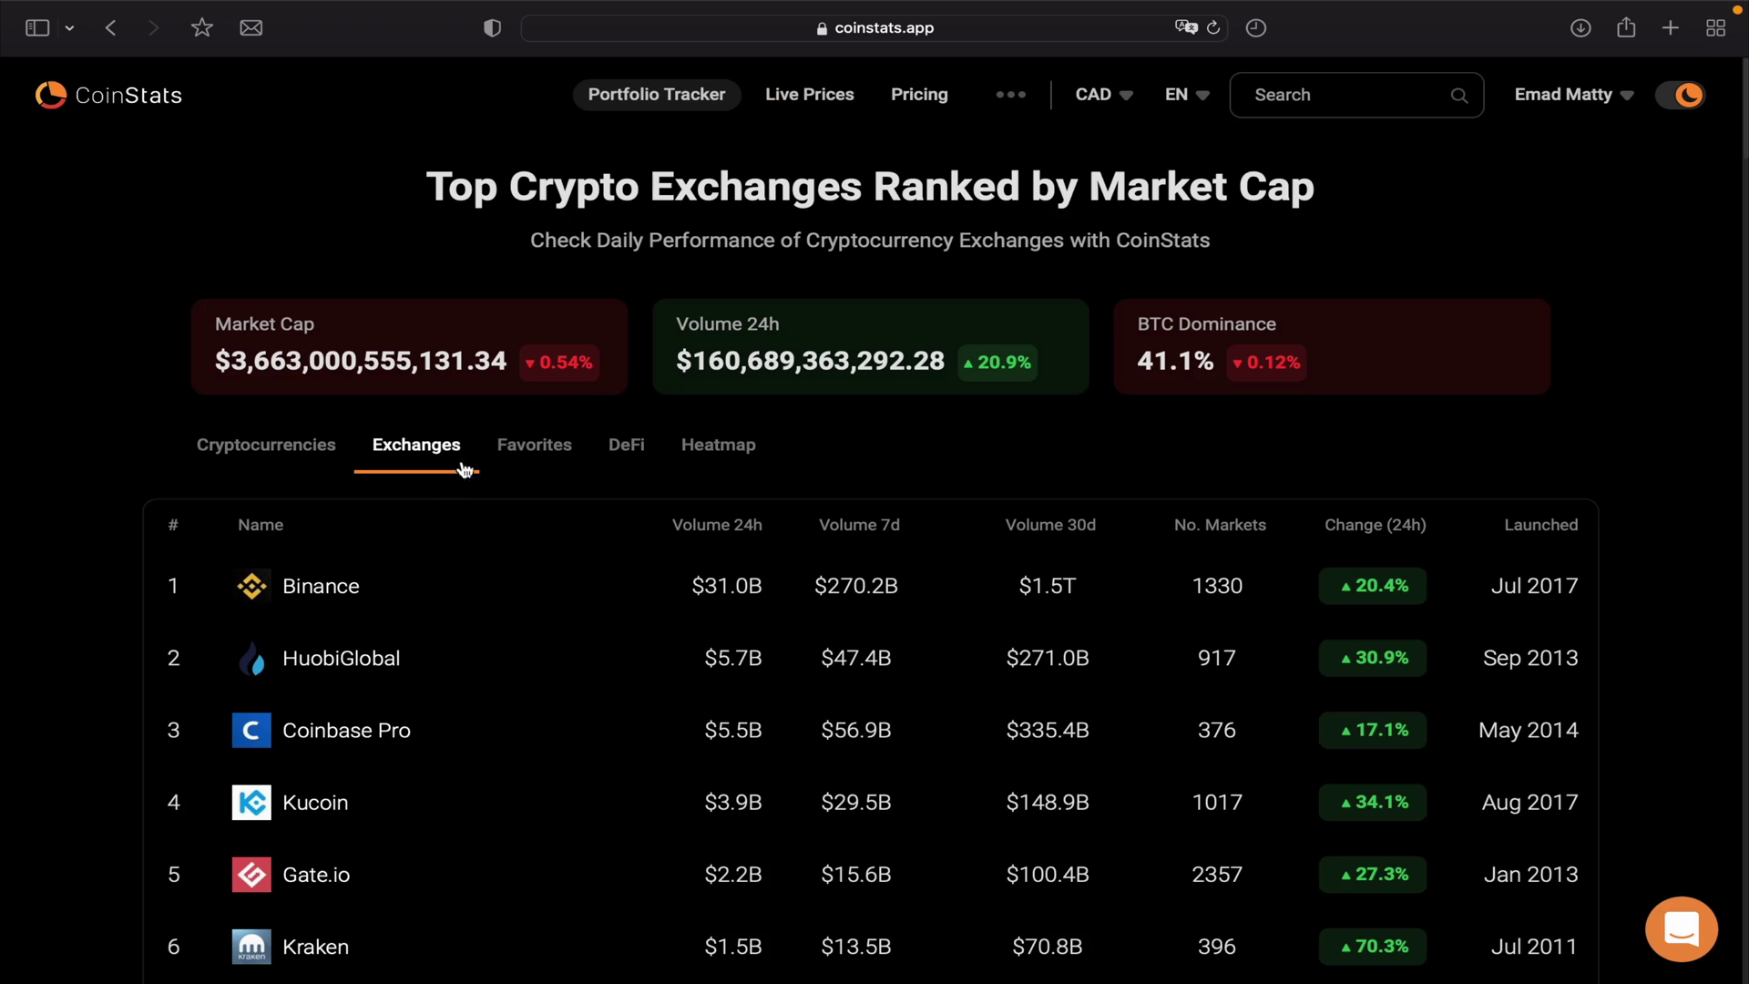
pyautogui.scroll(-10, 524, 478)
pyautogui.scroll(-10, 524, 478)
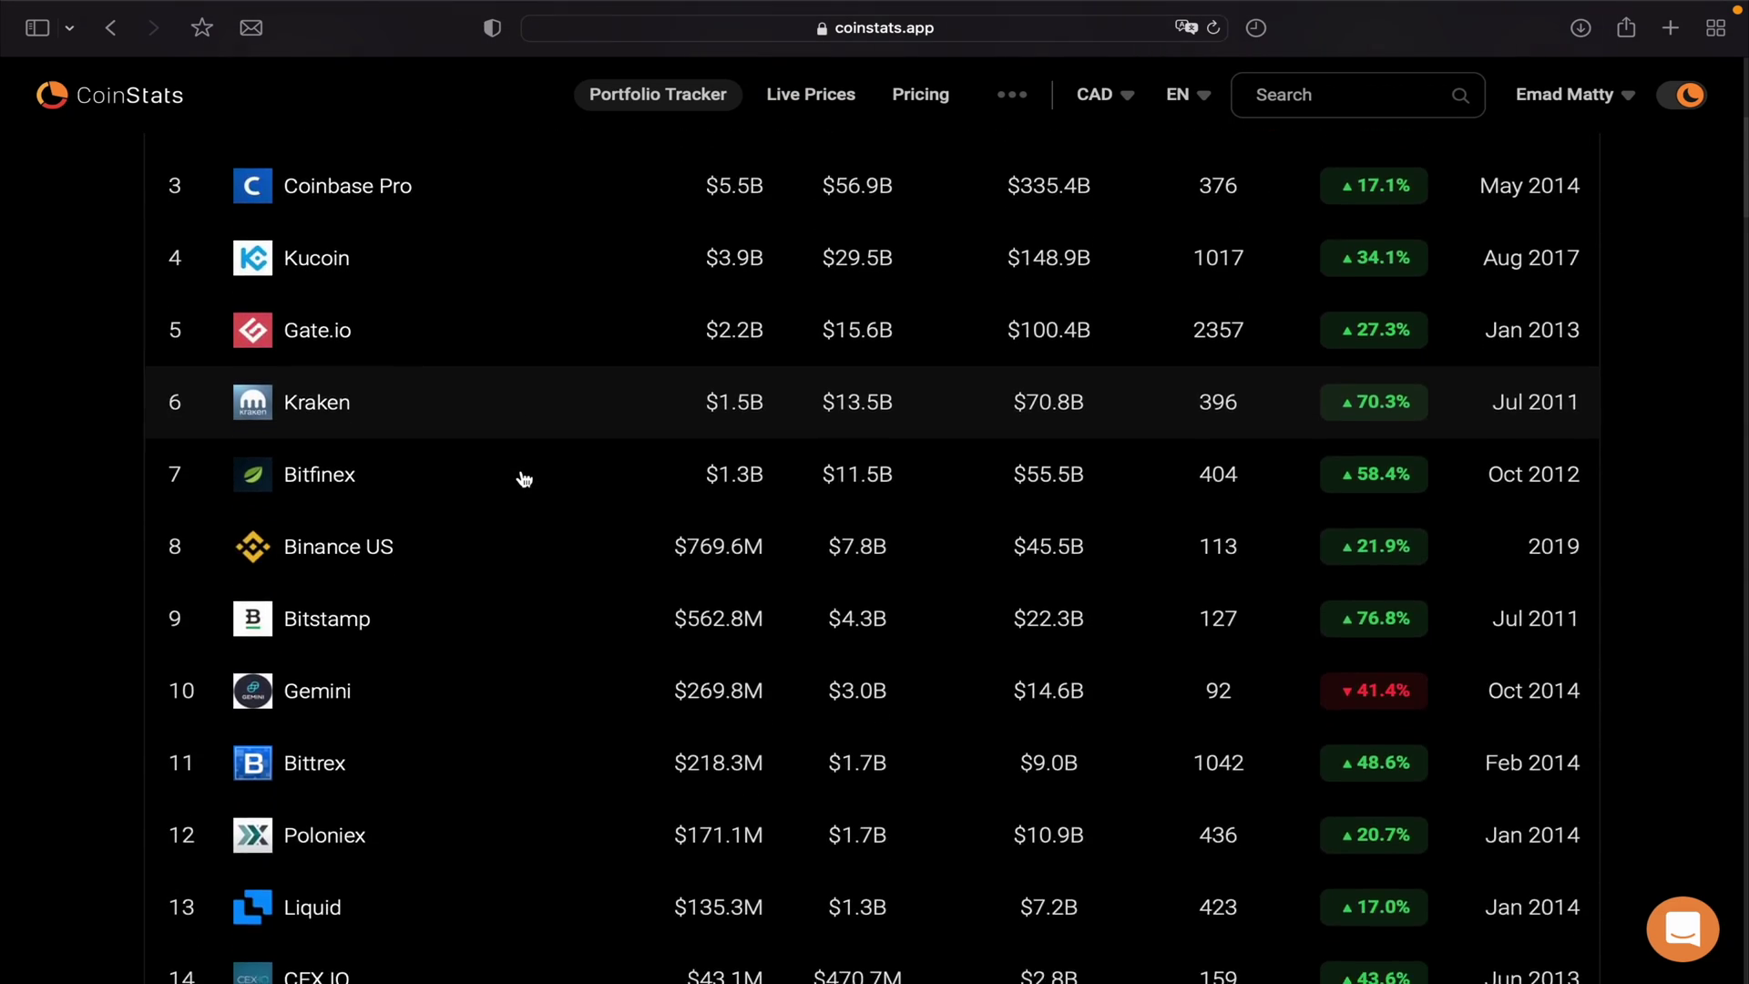
pyautogui.scroll(7, 524, 479)
pyautogui.scroll(14, 524, 478)
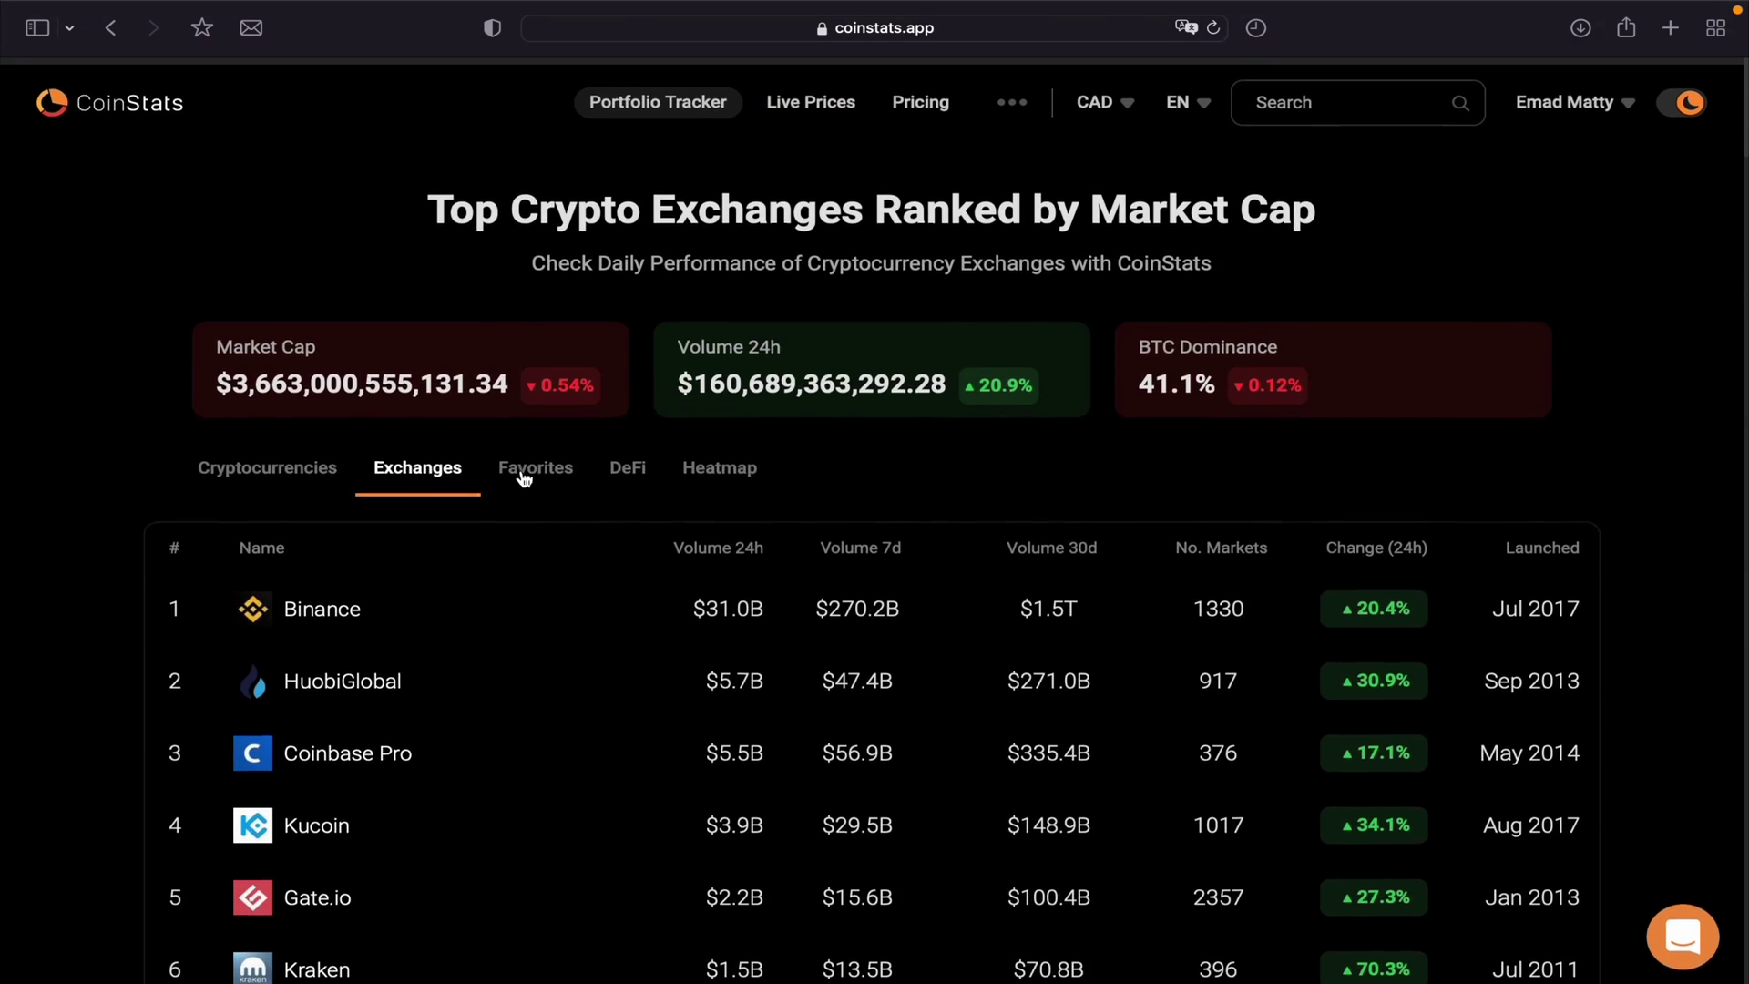
pyautogui.click(555, 465)
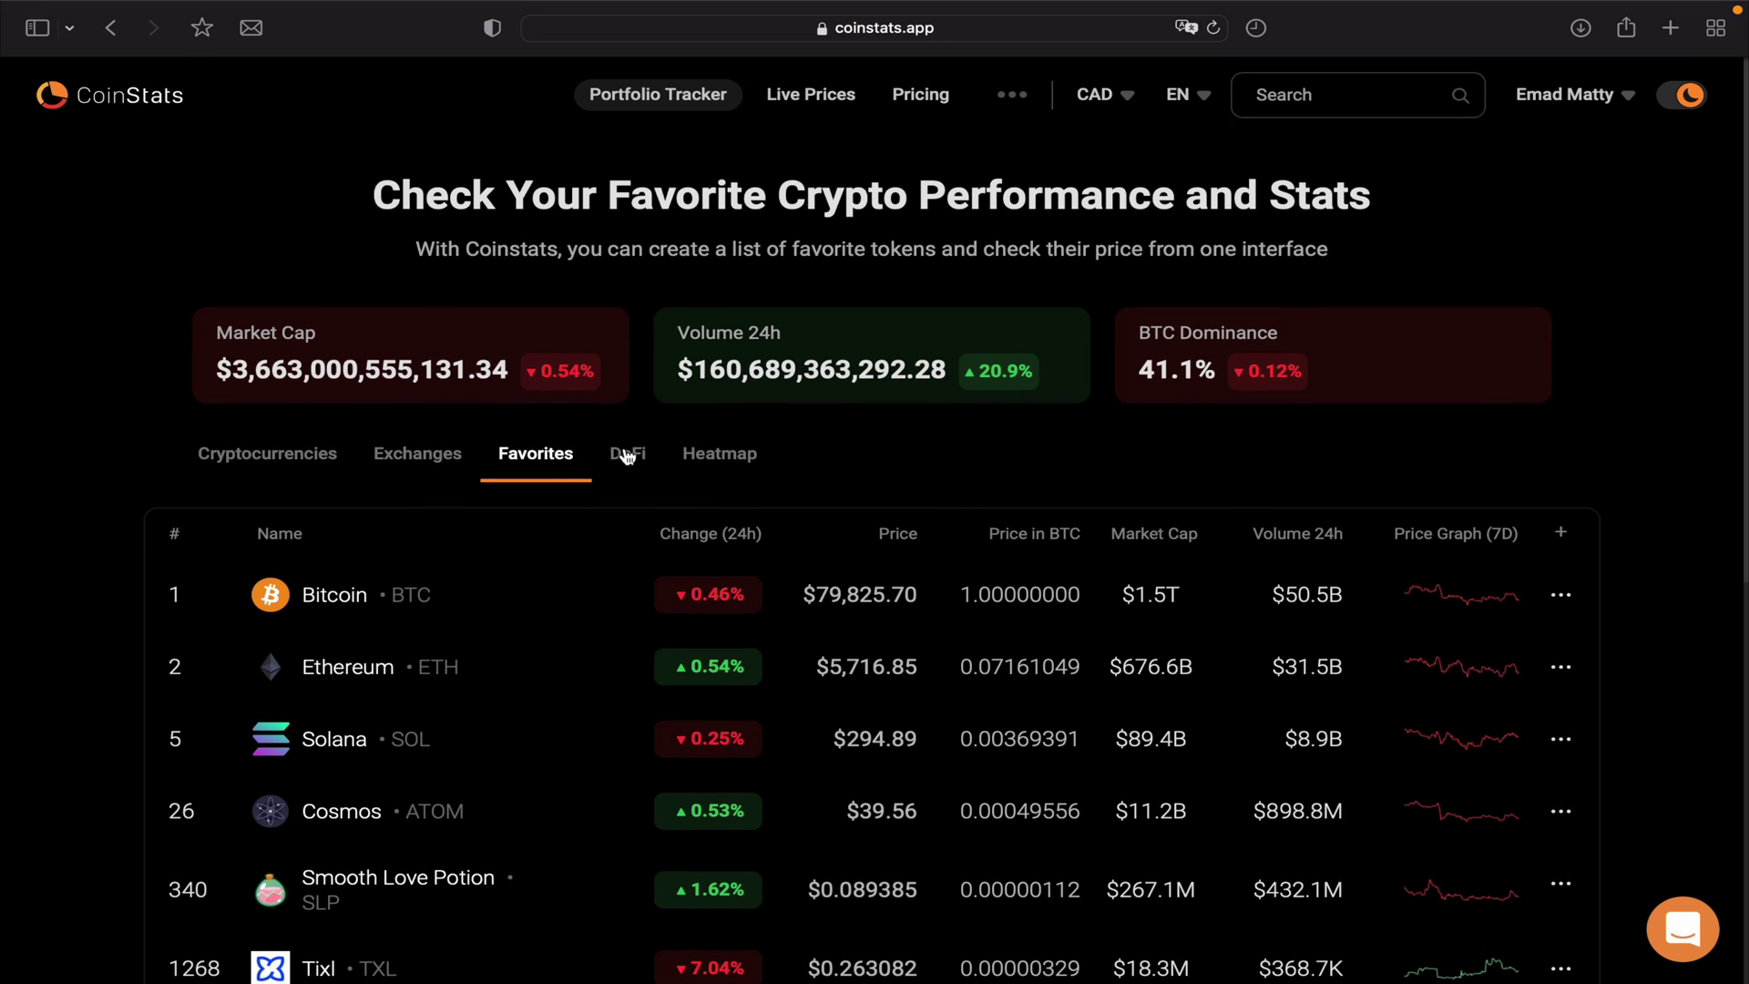
pyautogui.click(635, 456)
pyautogui.scroll(-2, 733, 460)
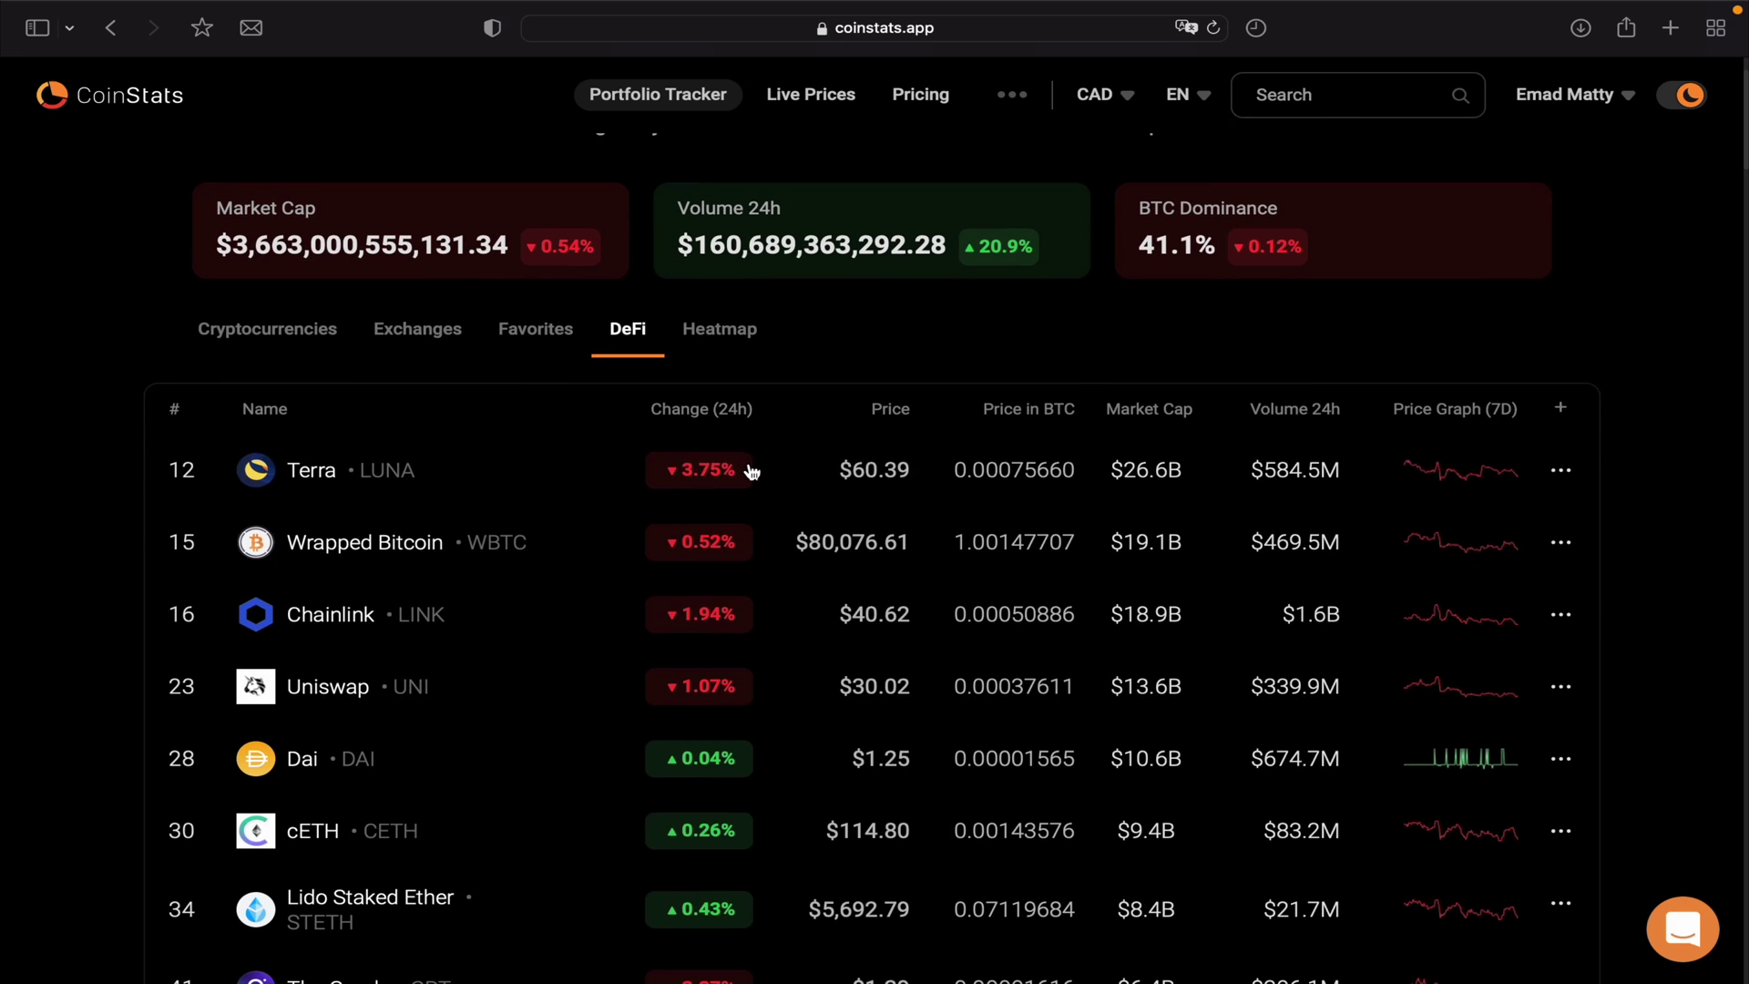
pyautogui.click(722, 329)
pyautogui.scroll(-2, 1166, 419)
pyautogui.moveTo(1202, 448)
pyautogui.scroll(4, 1203, 448)
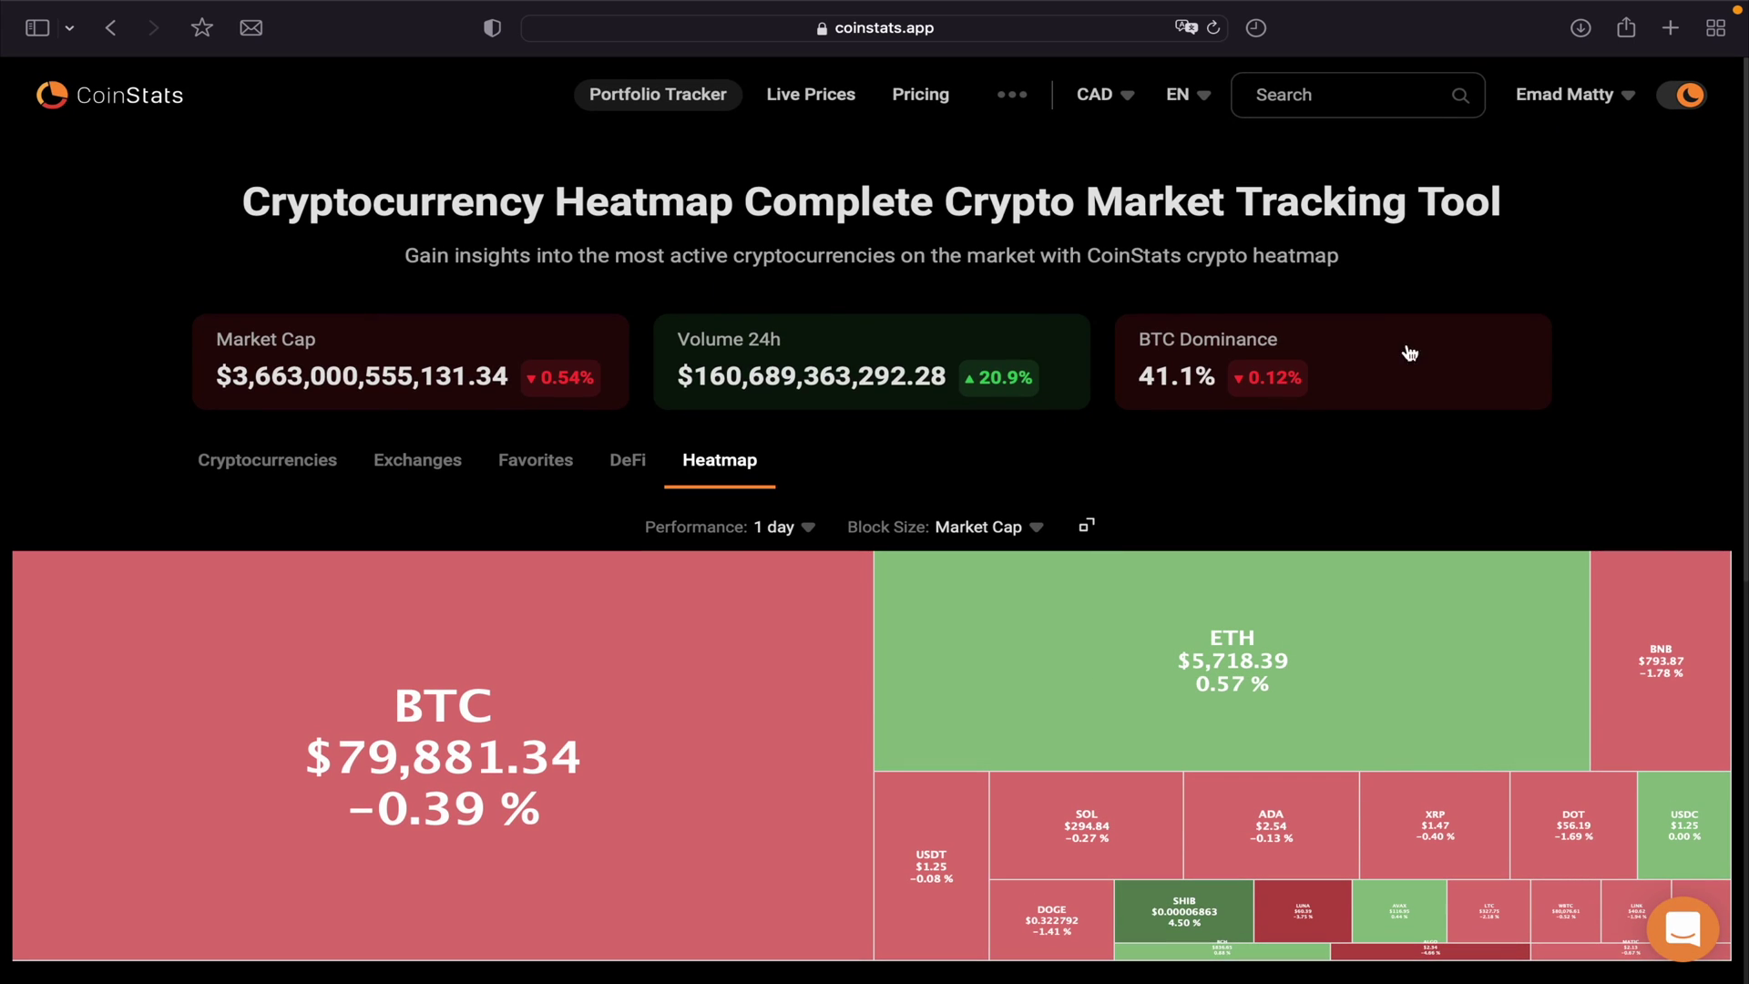
# Open the Alerts page from the ••• menu and review the two custom Bitcoin alerts.
pyautogui.click(1013, 97)
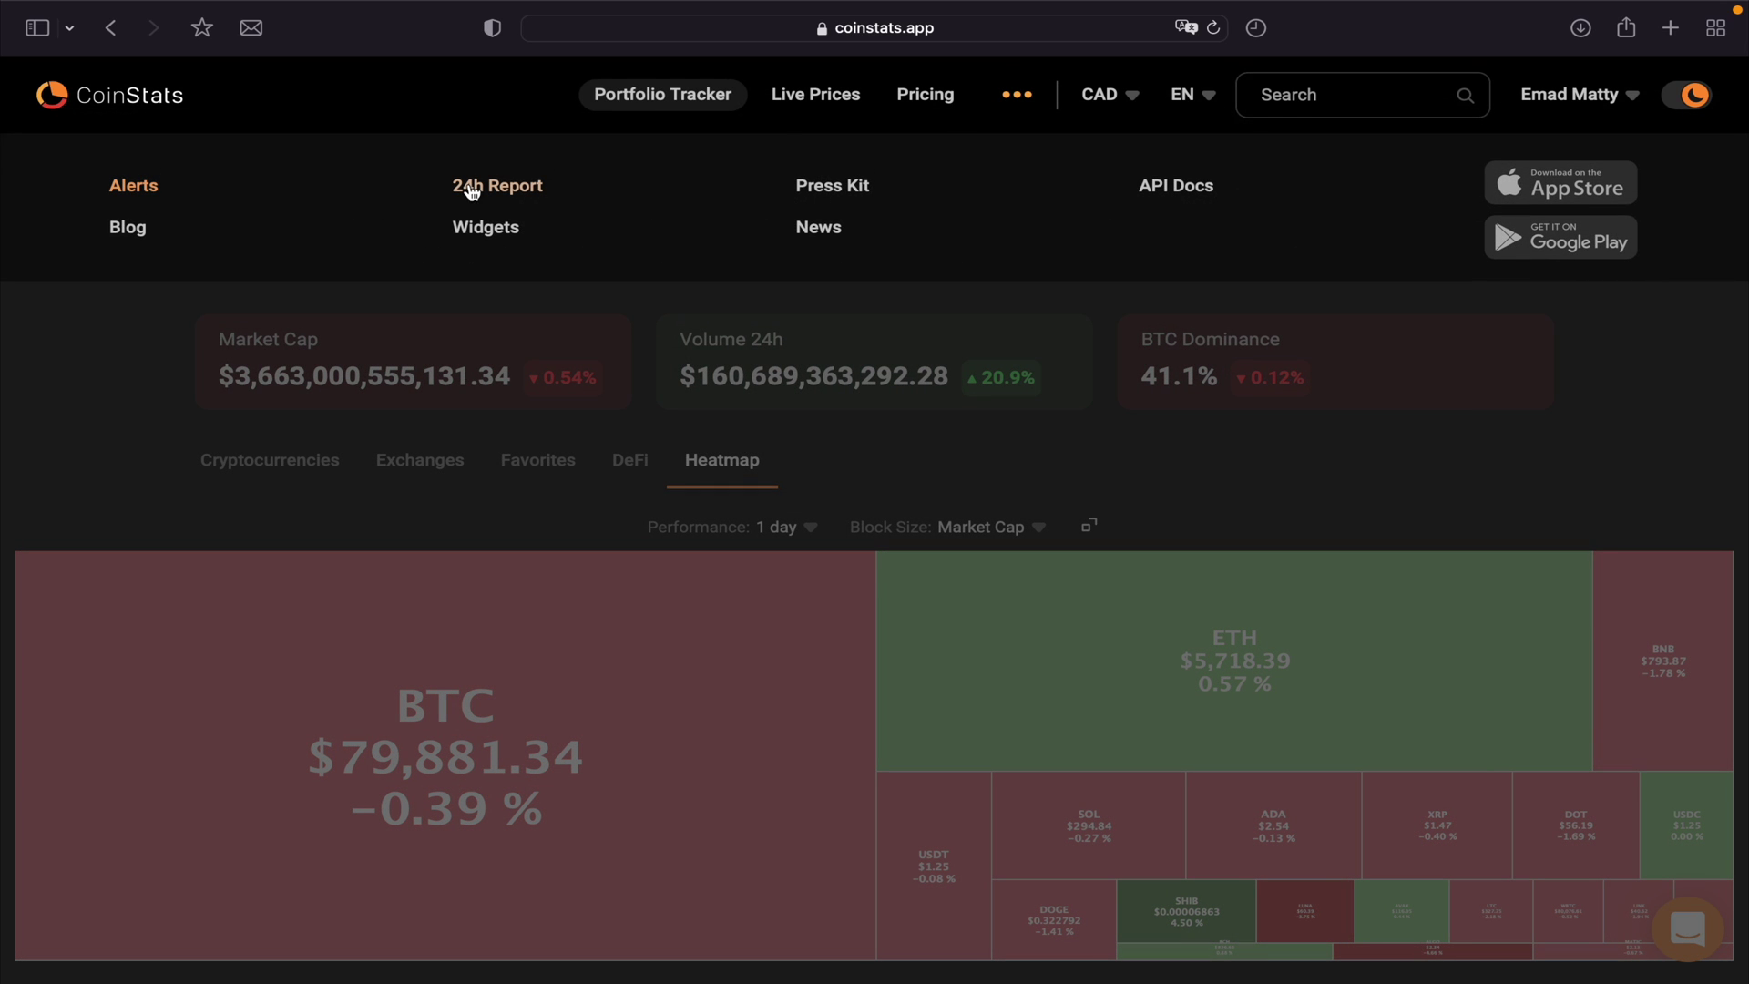
pyautogui.click(142, 191)
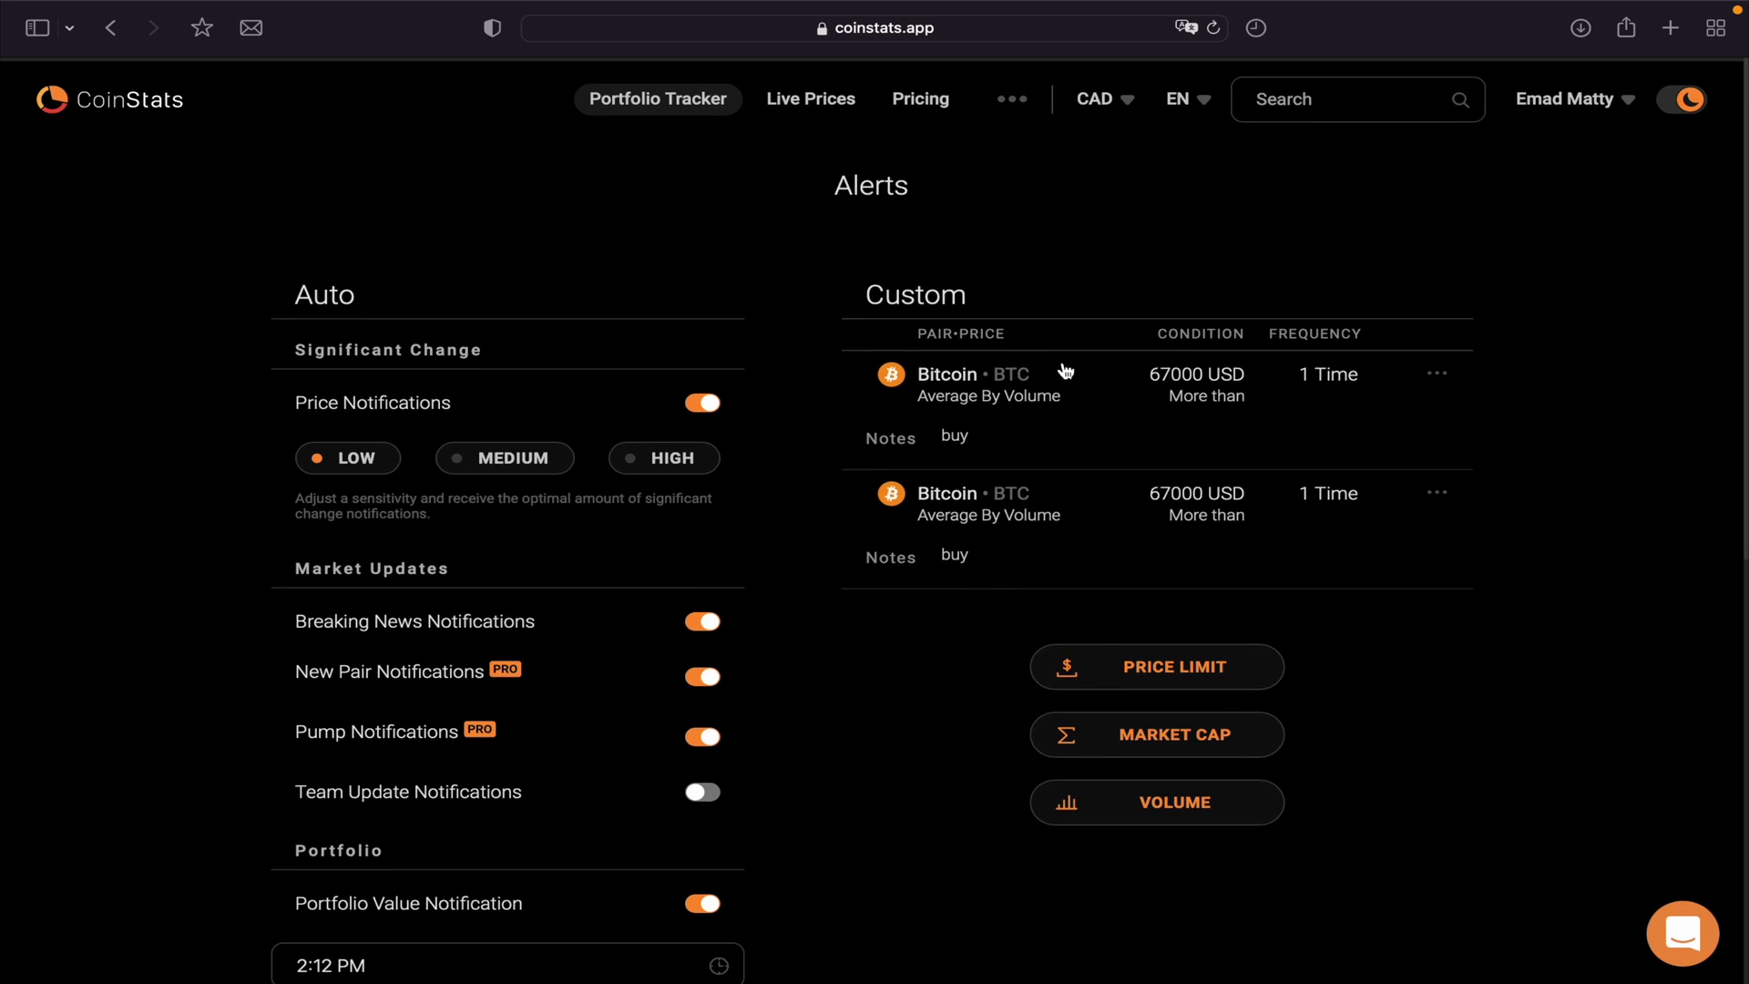
pyautogui.scroll(-1, 1063, 308)
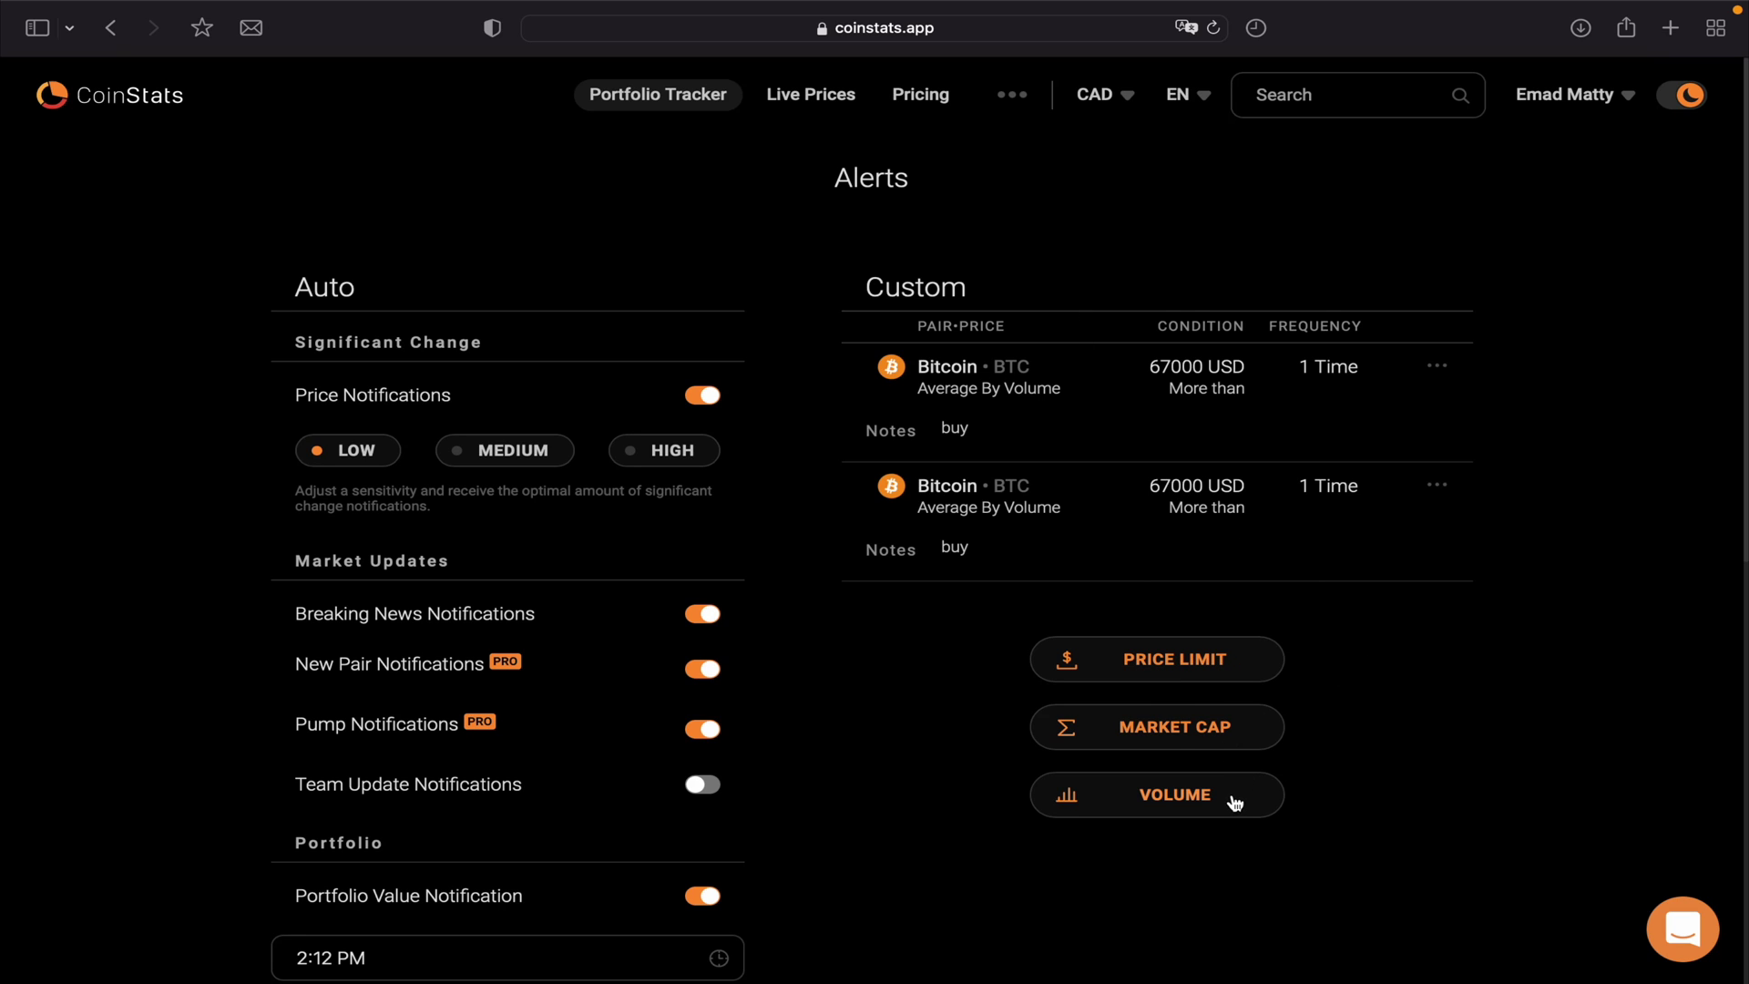
# Create and save an Ethereum alert for a 10% price decrease with the note 'buy'.
pyautogui.click(1201, 660)
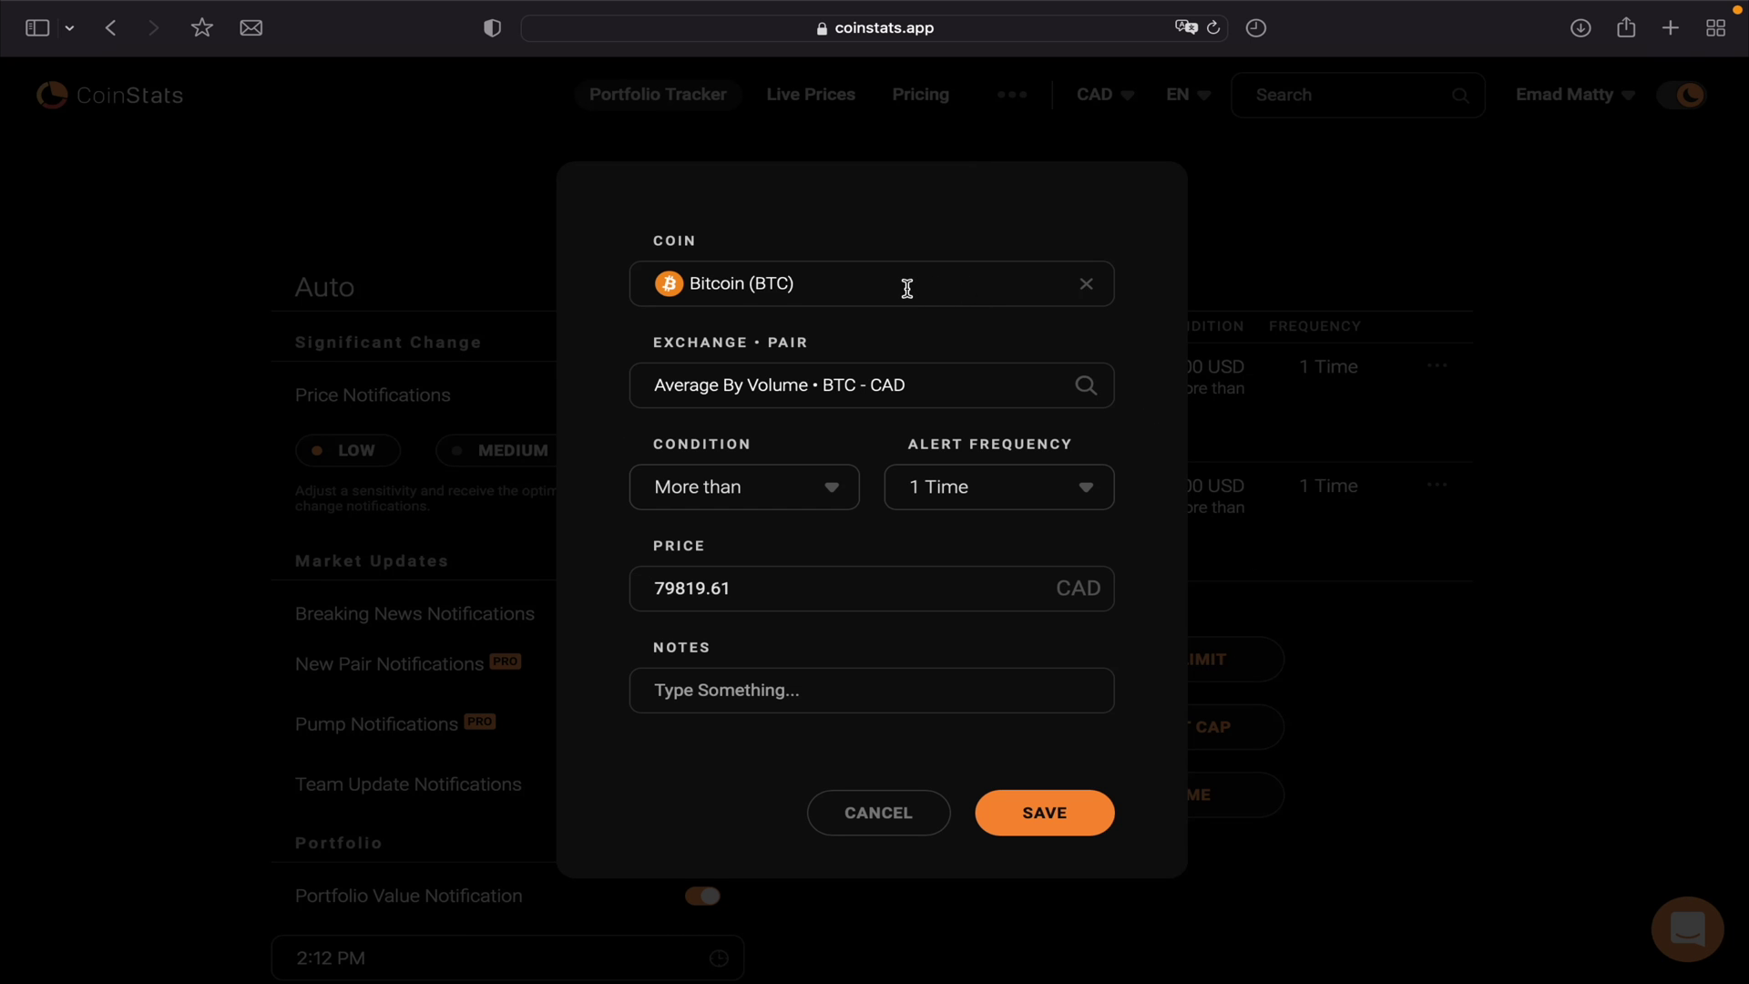
pyautogui.click(907, 289)
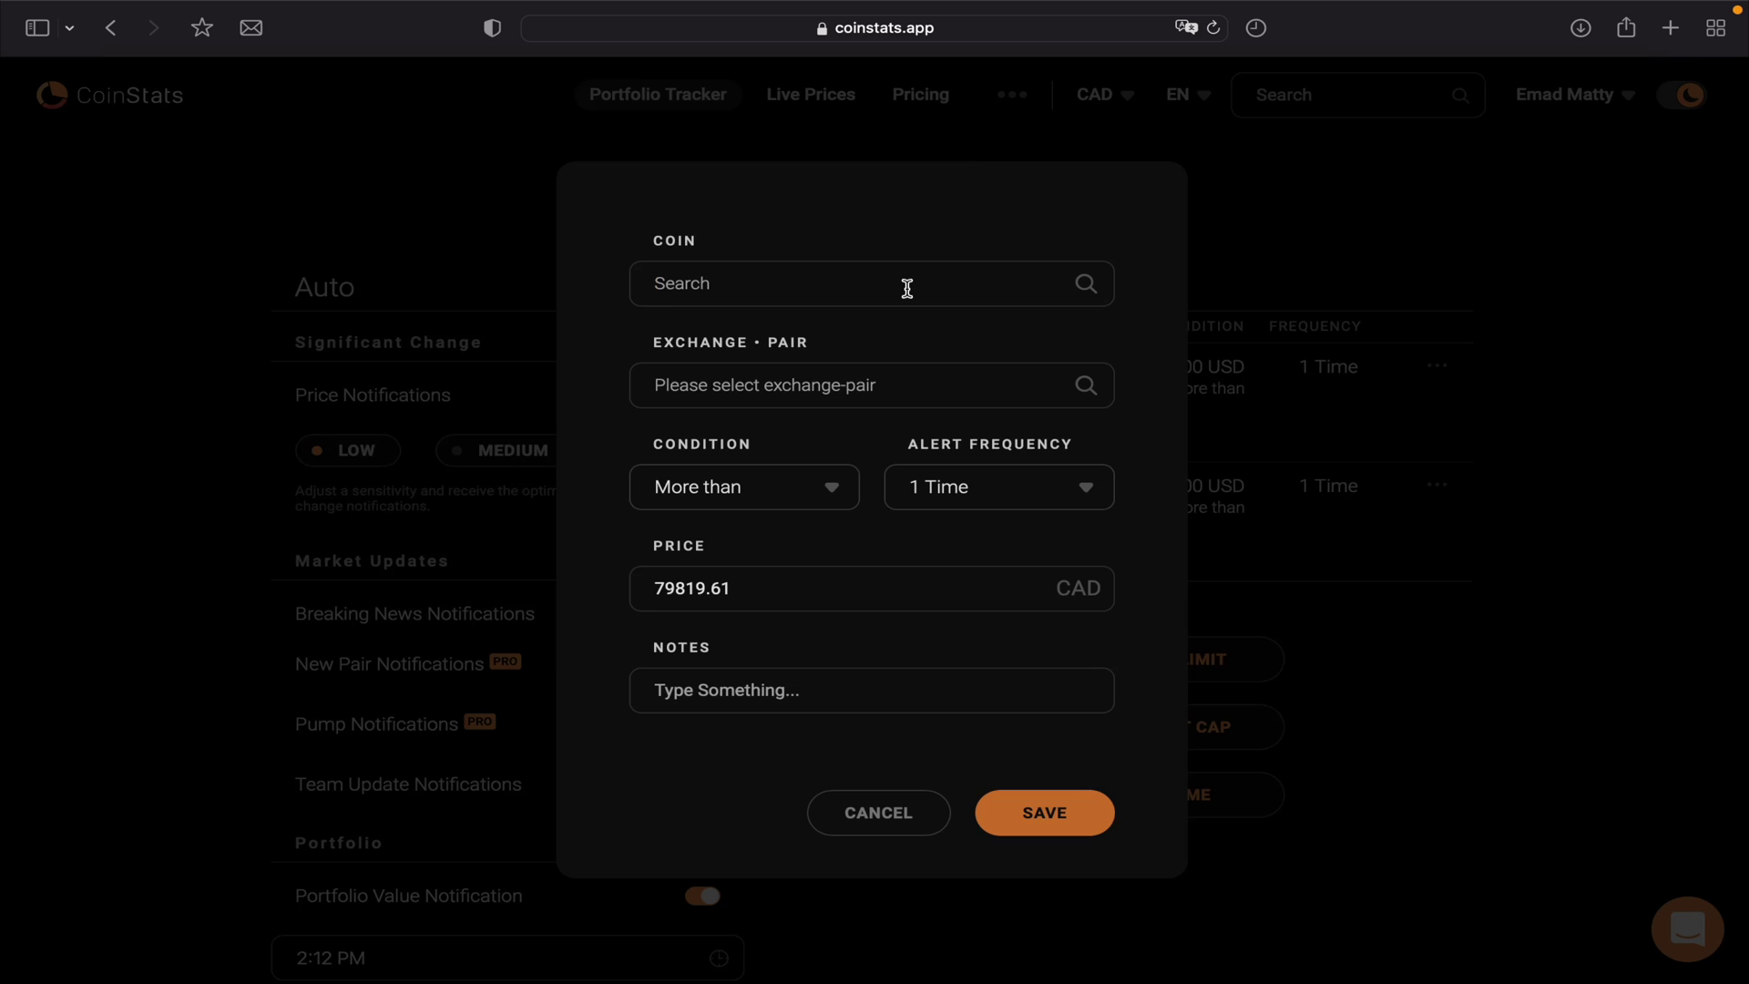
pyautogui.write('eth')
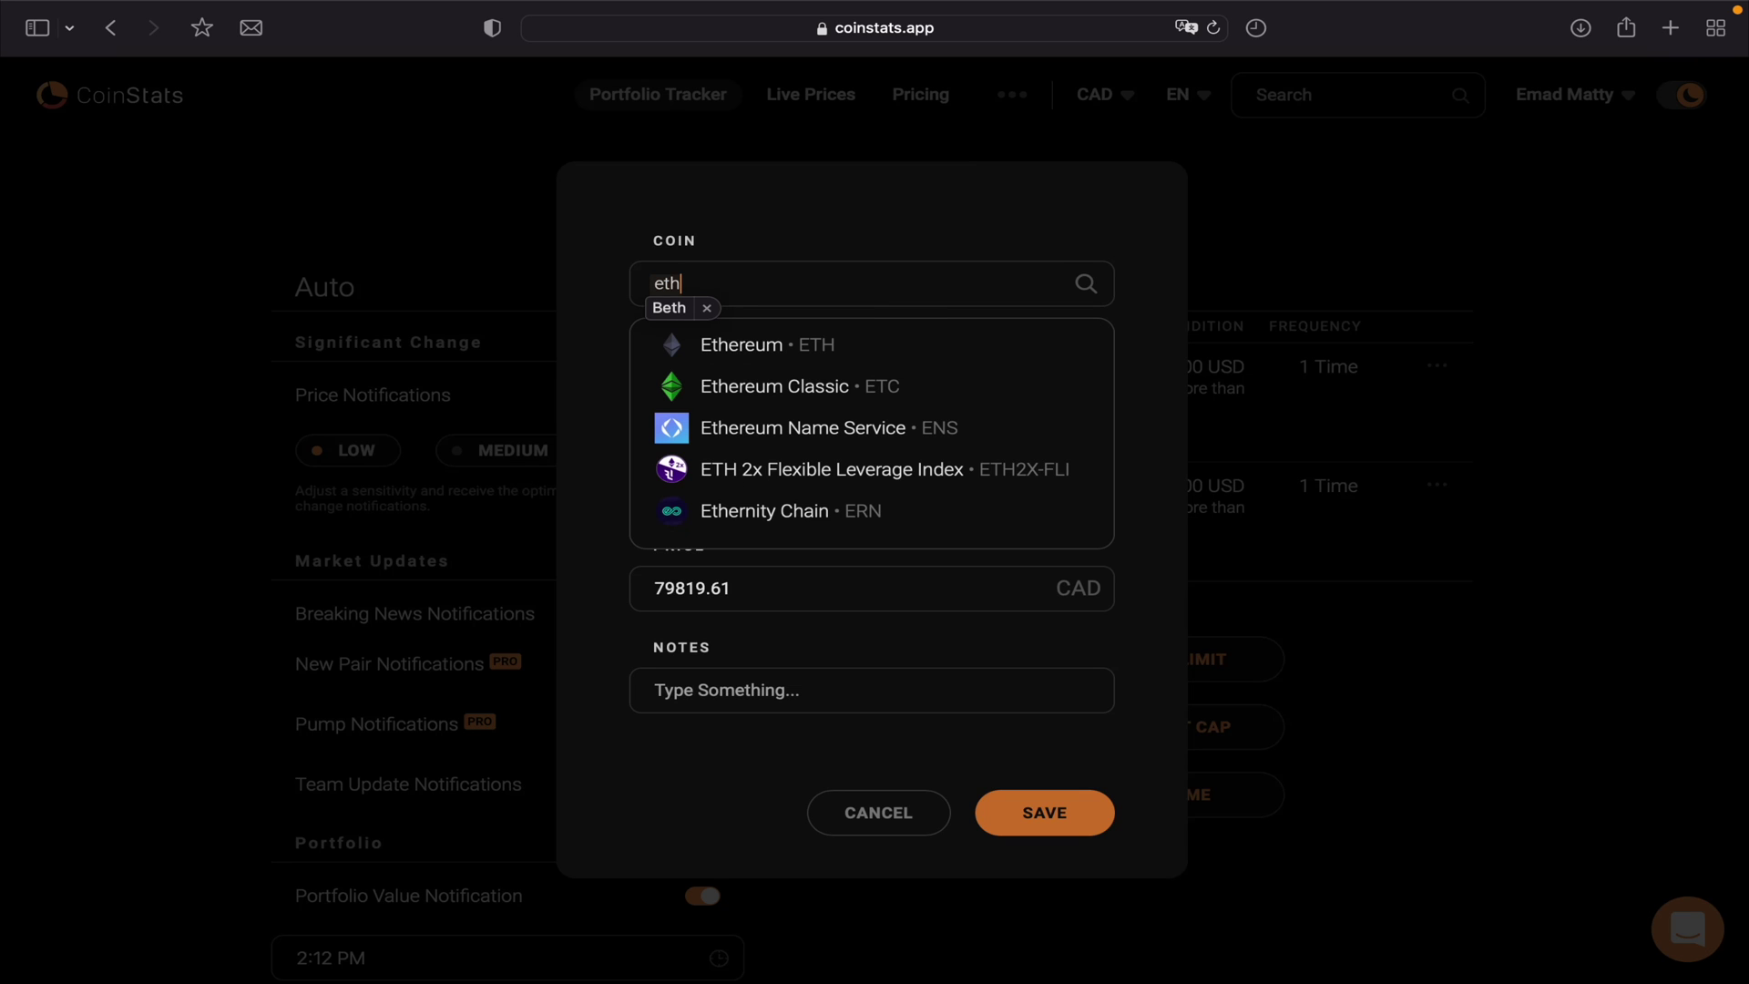
pyautogui.click(792, 346)
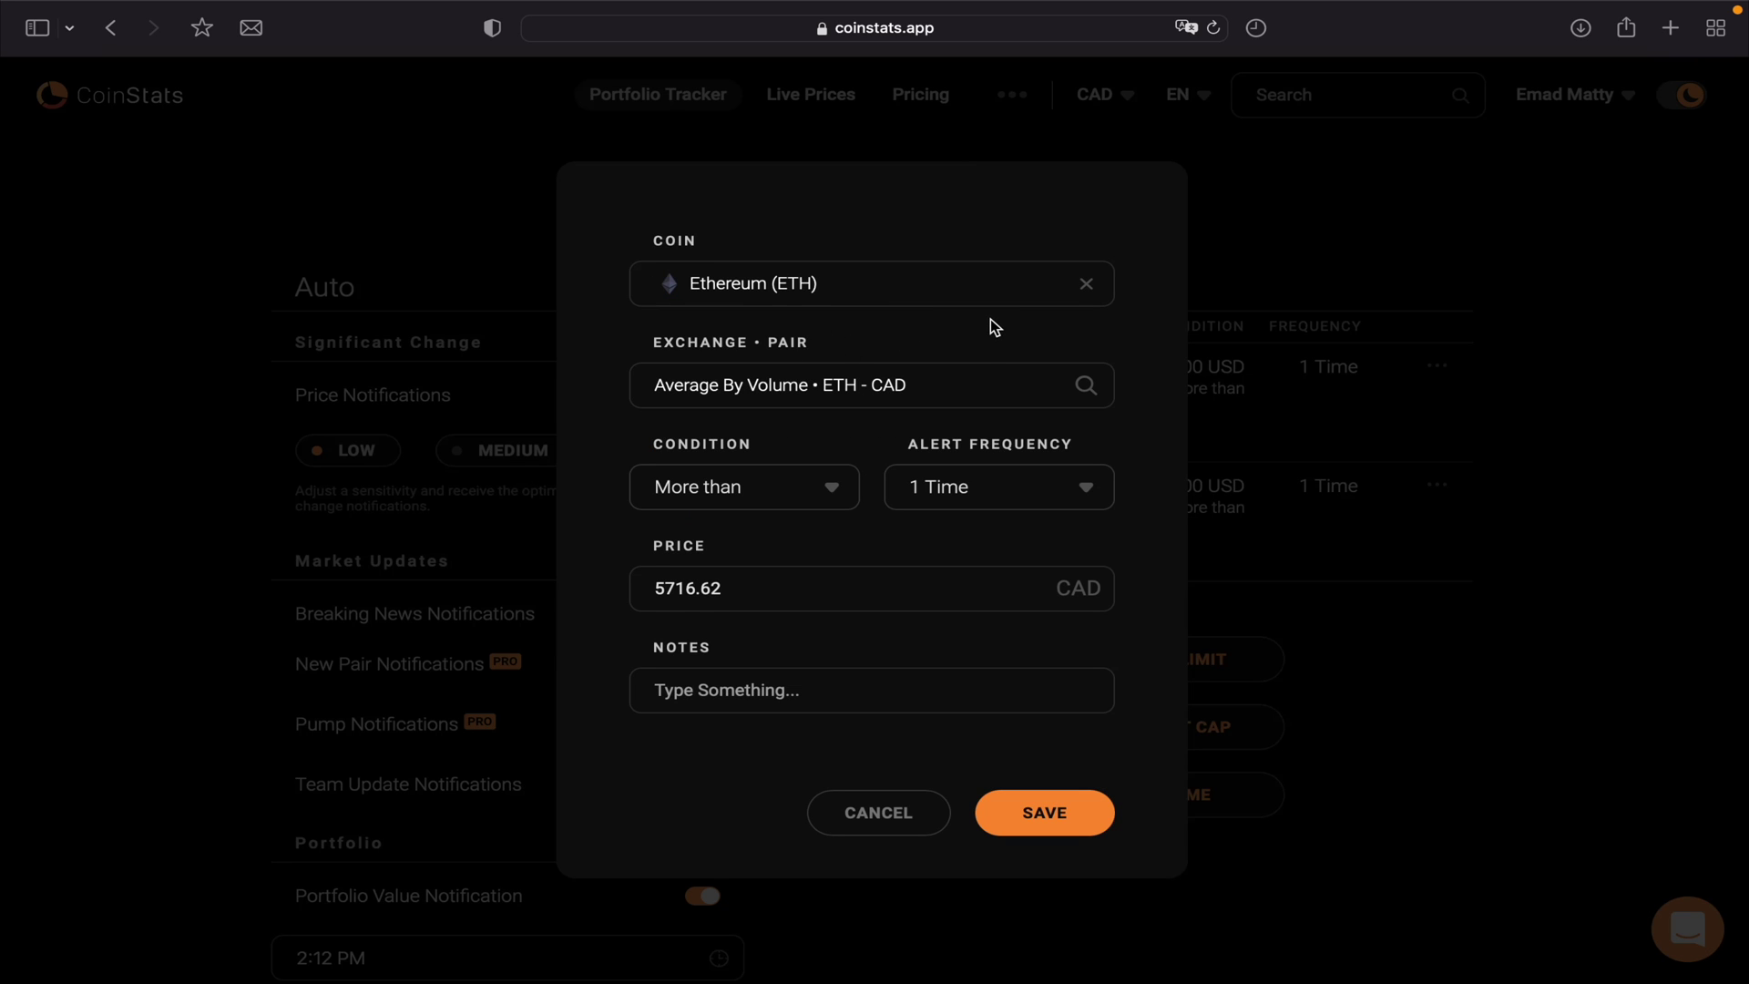
pyautogui.click(799, 497)
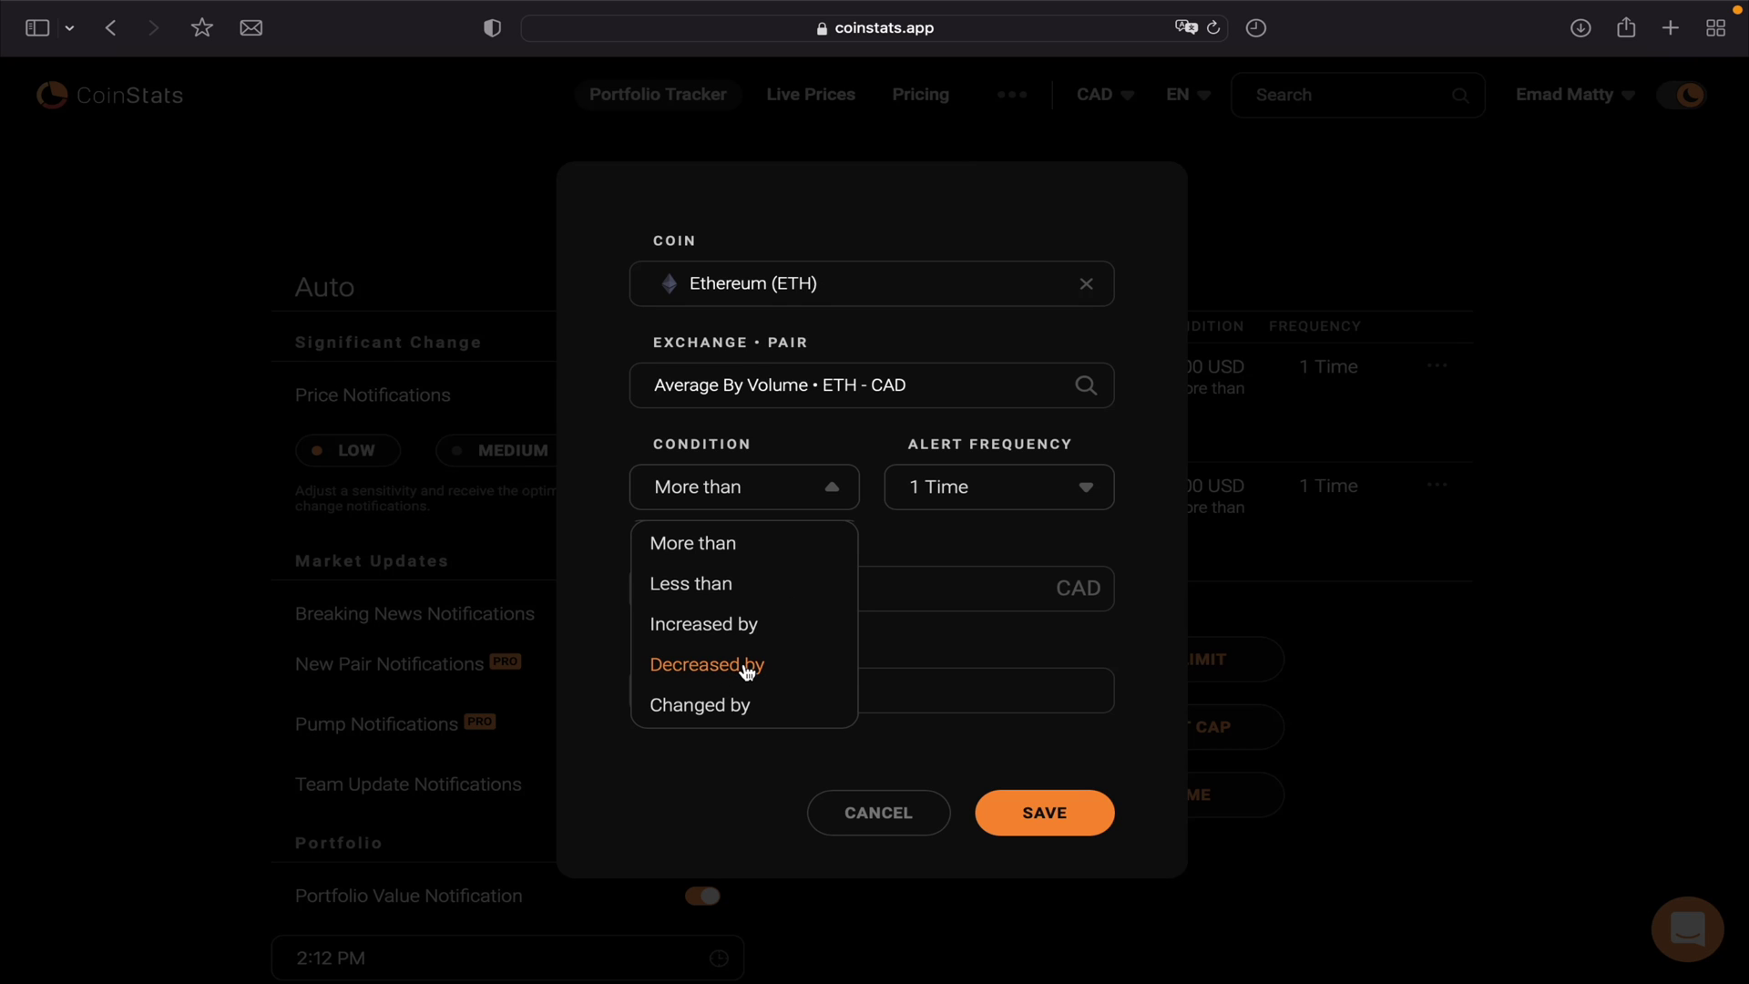
pyautogui.click(748, 668)
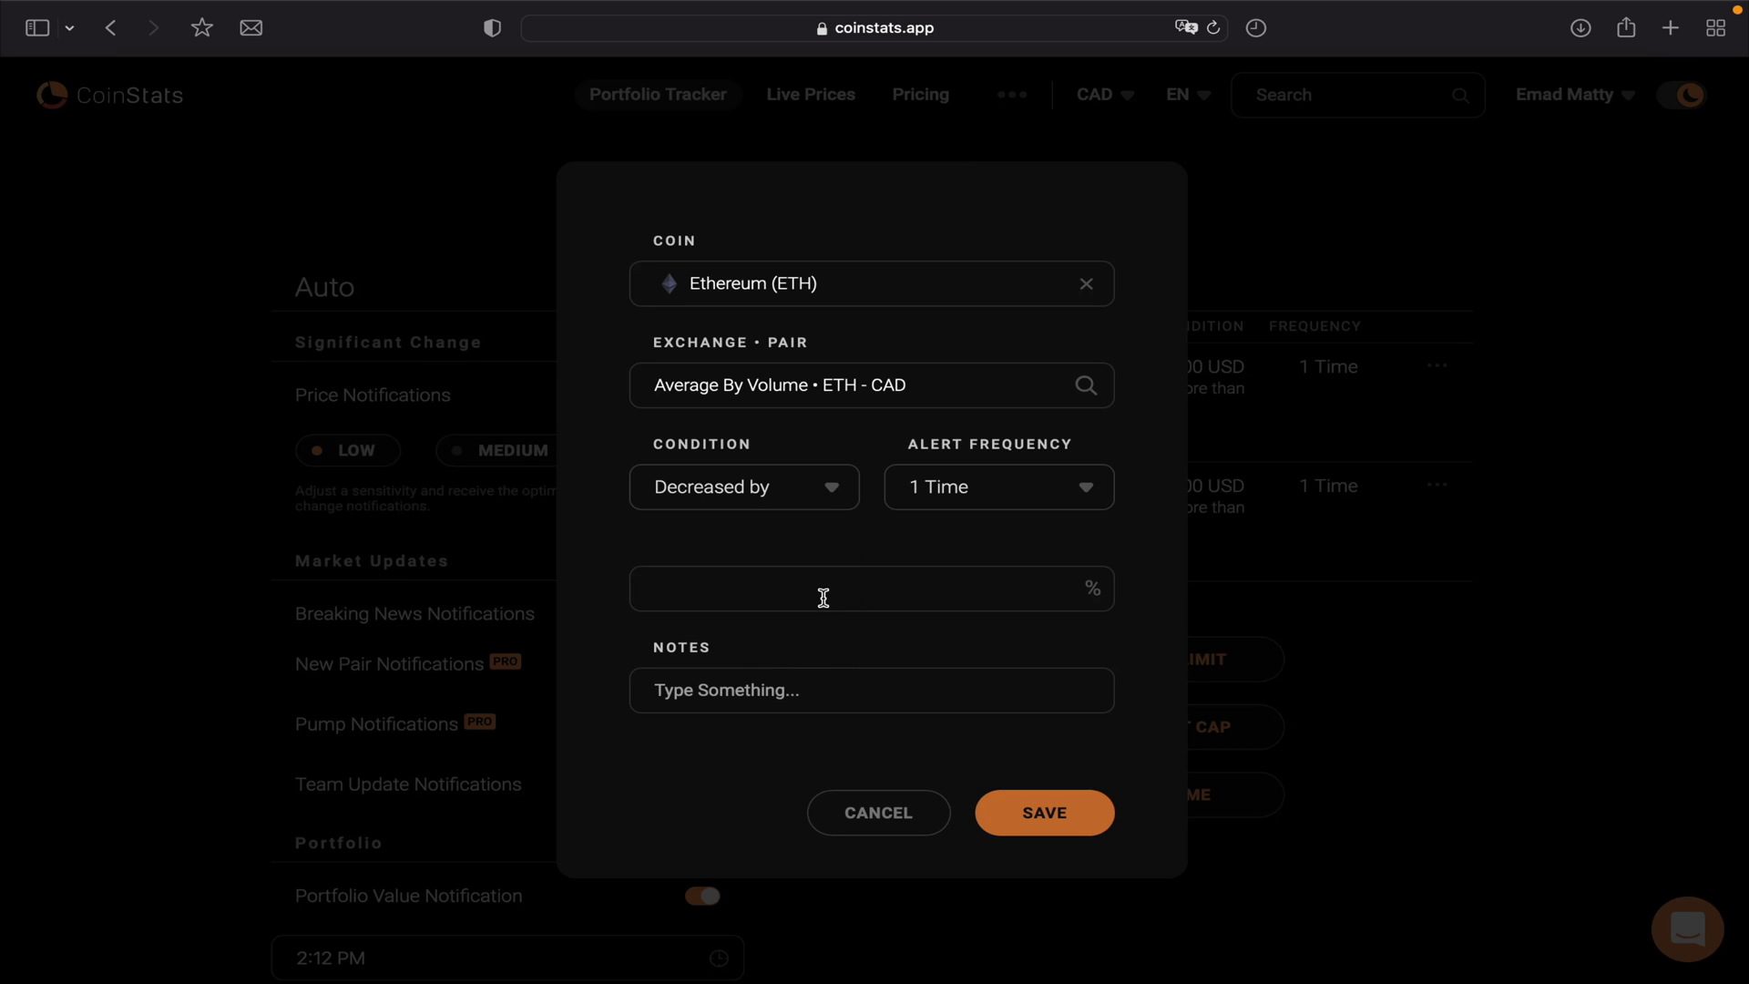
pyautogui.click(824, 598)
pyautogui.write('10')
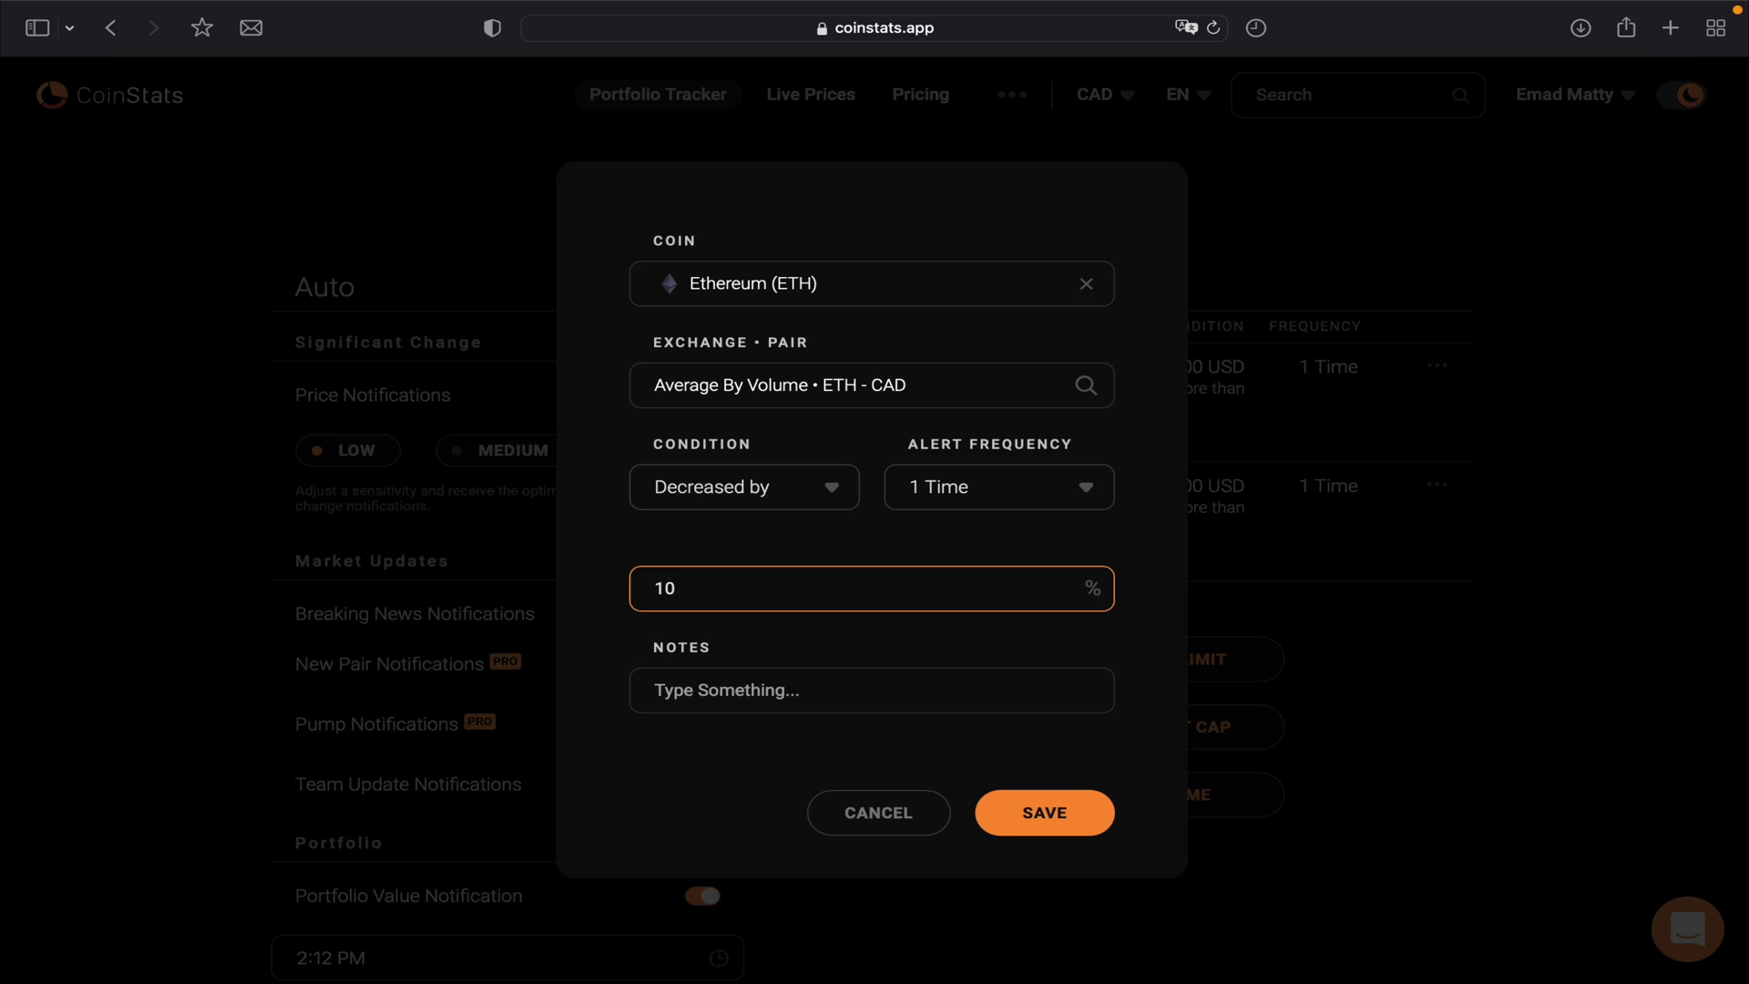
pyautogui.click(802, 696)
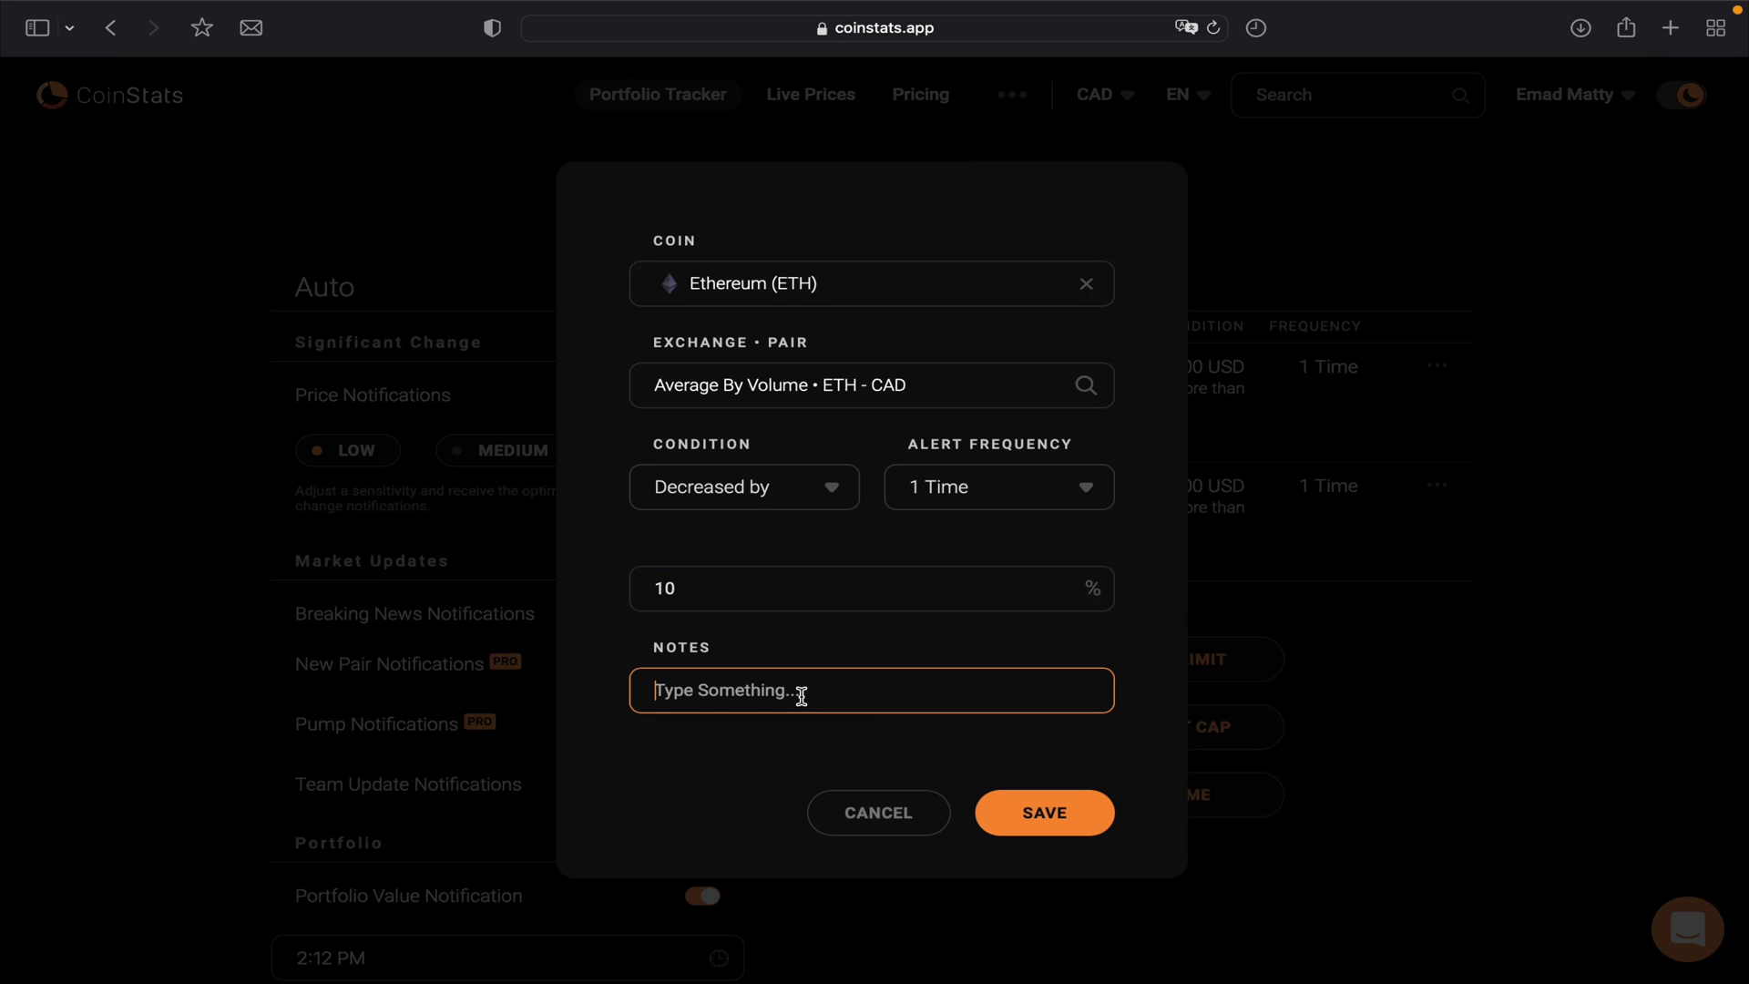
pyautogui.write('buy')
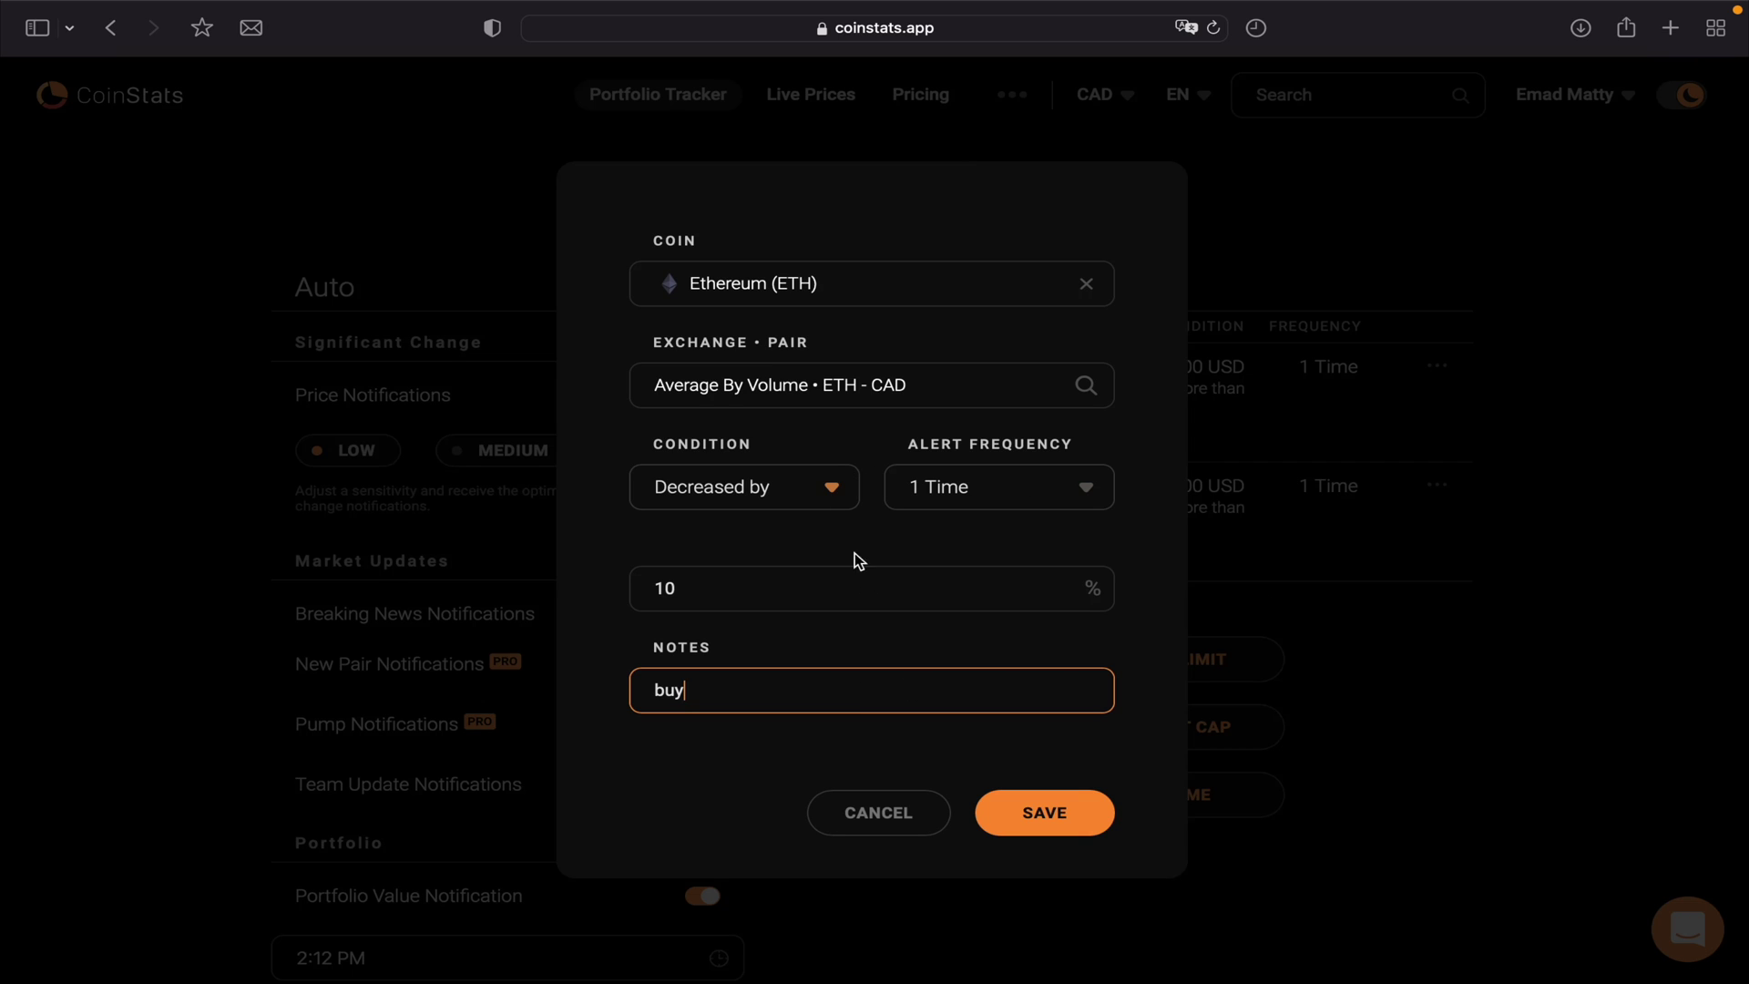
pyautogui.click(1045, 814)
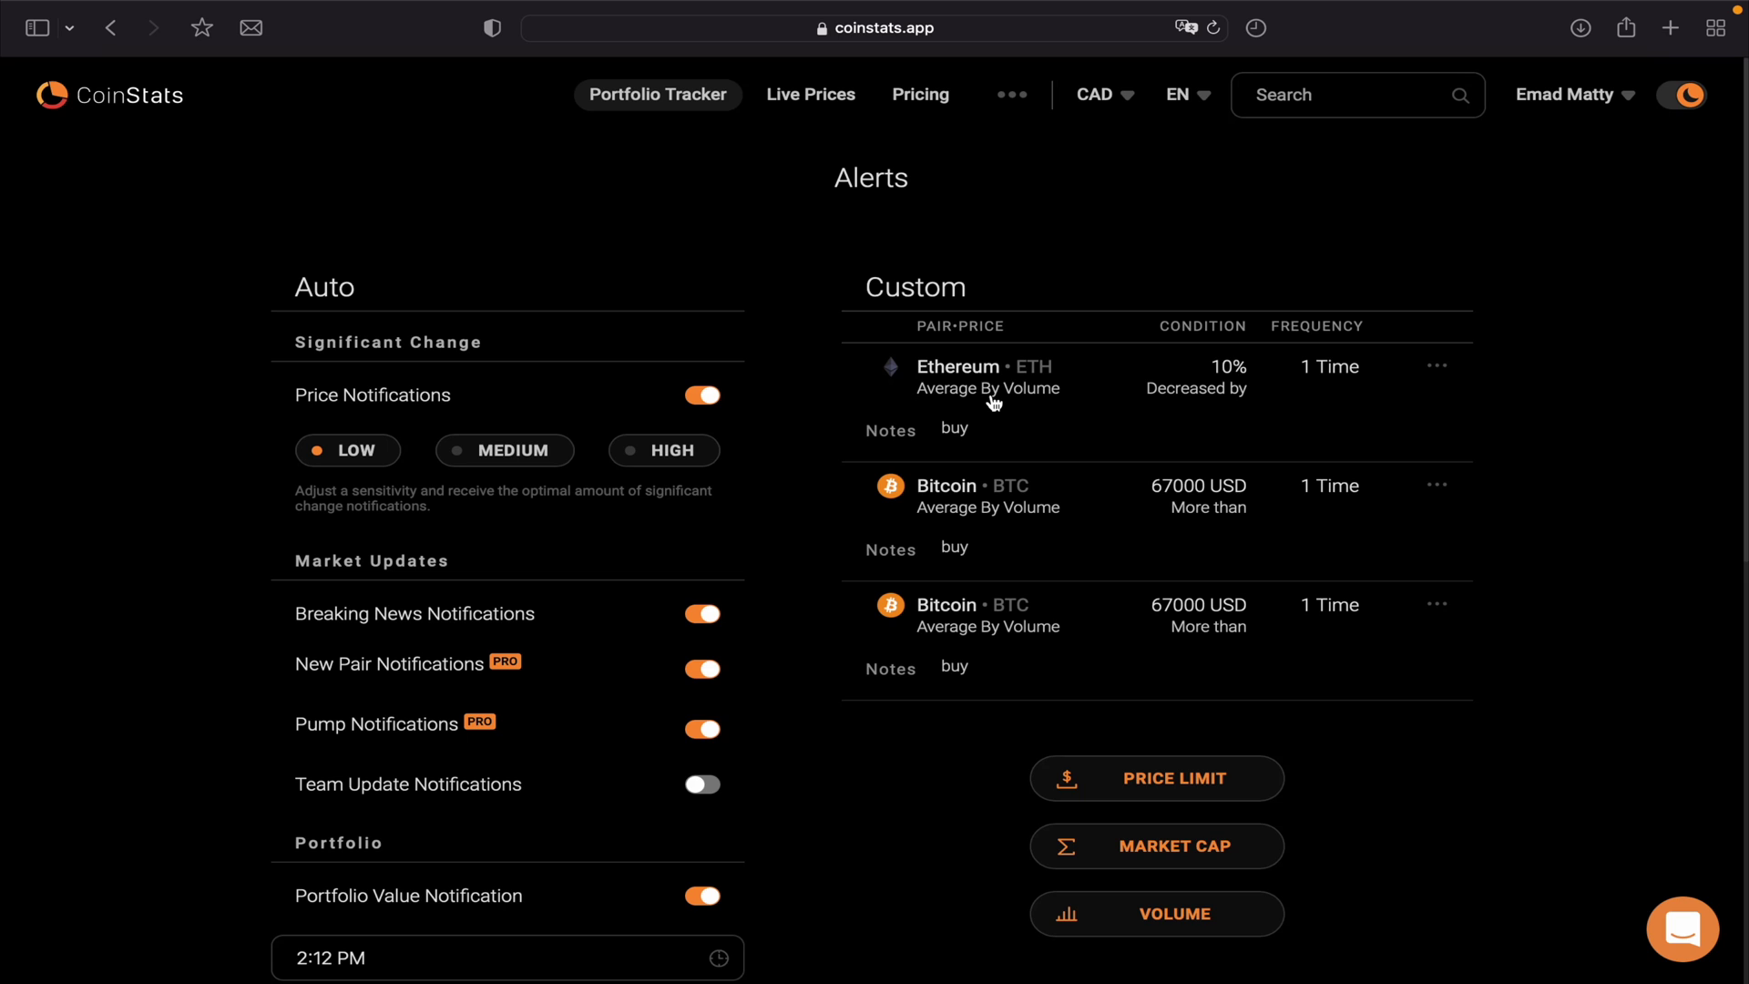
# Open a new Bitcoin alert form and close it without saving.
pyautogui.click(1185, 850)
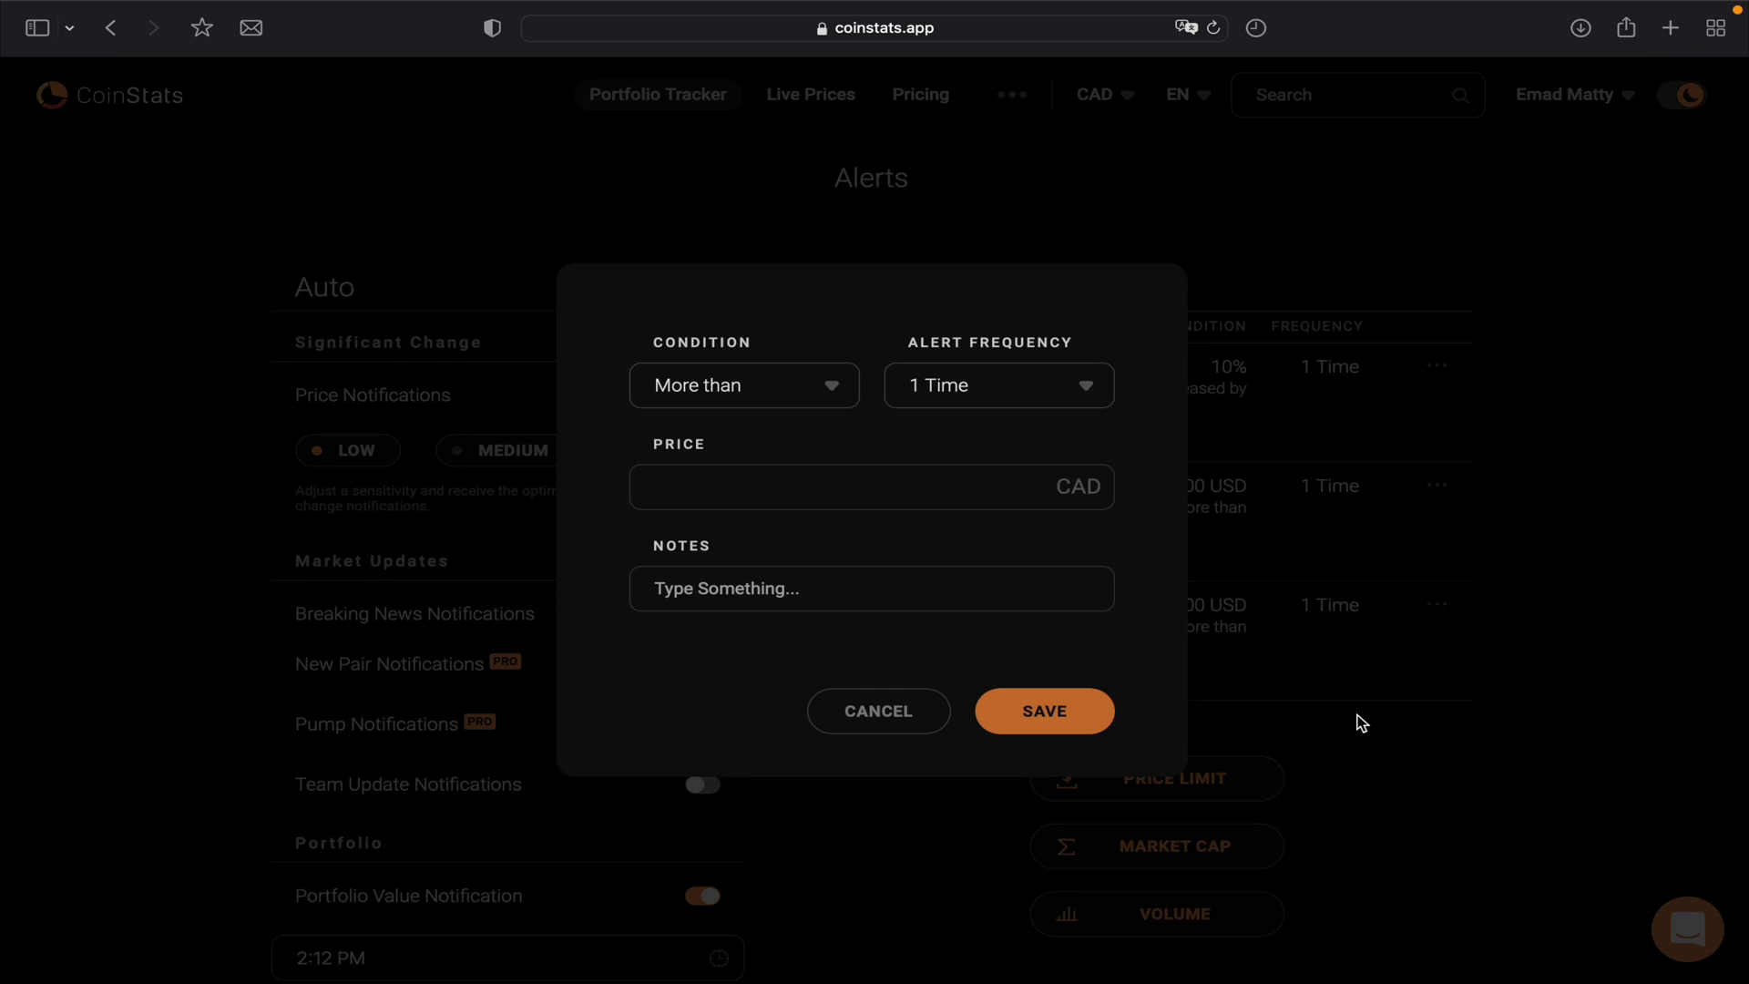
pyautogui.click(898, 713)
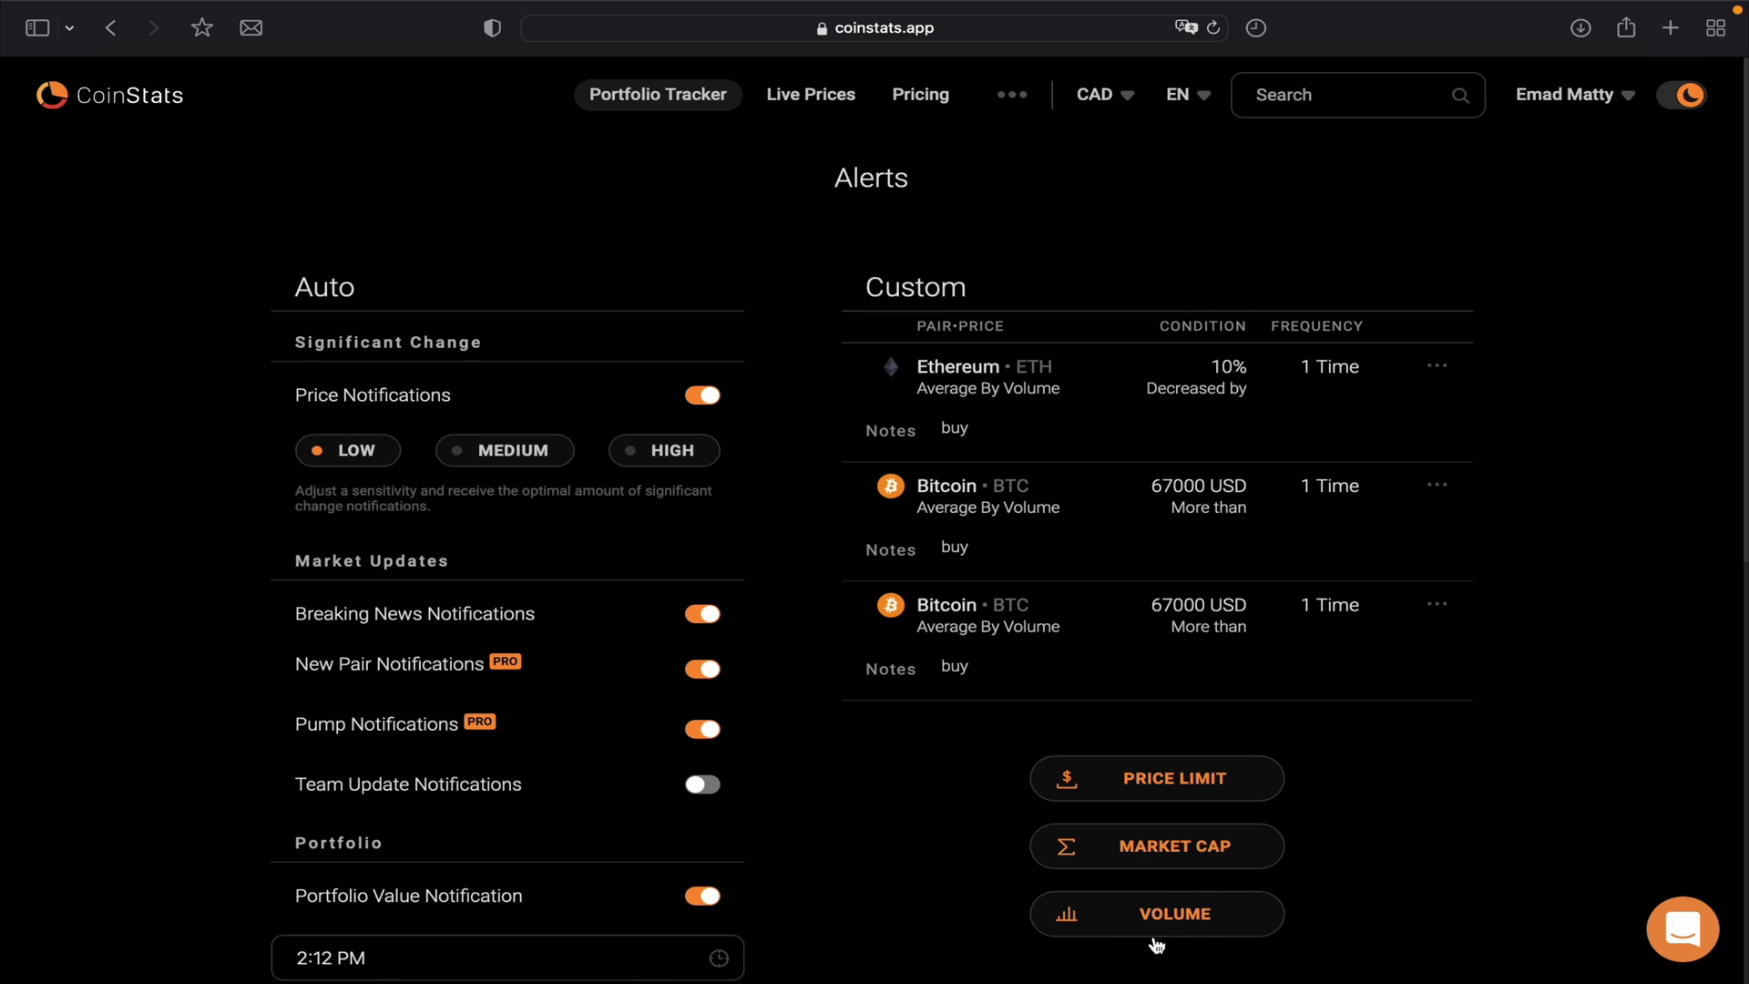
pyautogui.click(1175, 915)
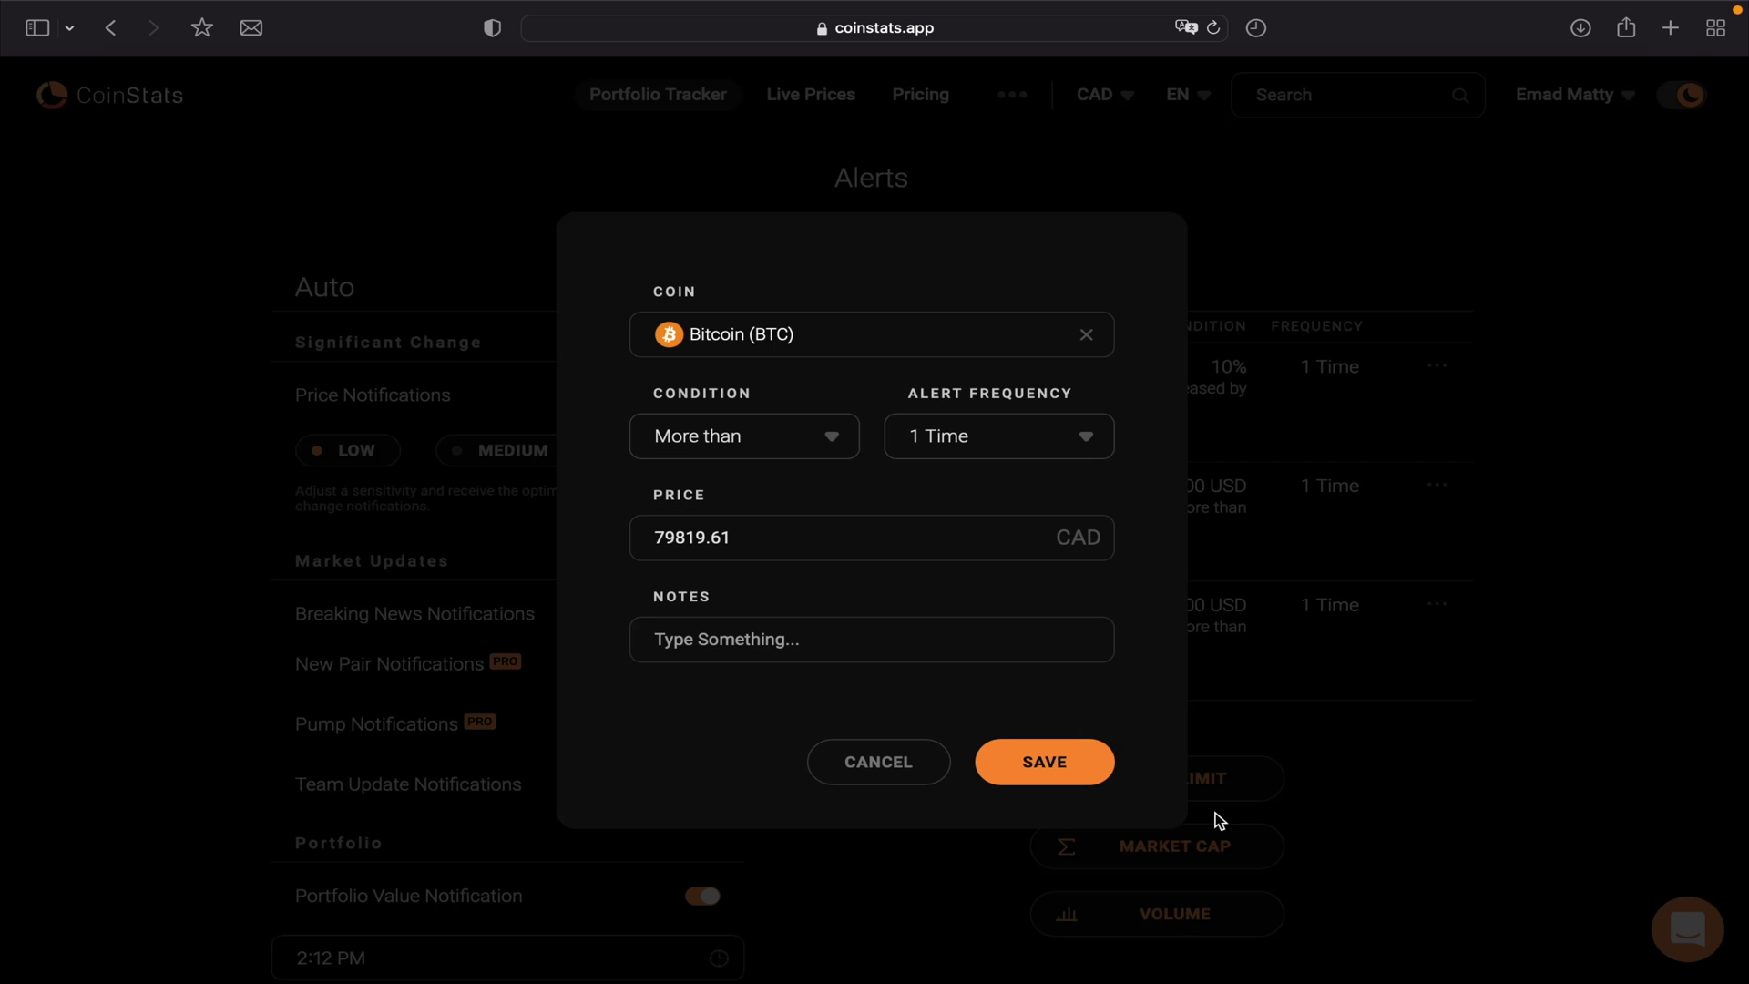
pyautogui.click(883, 761)
pyautogui.scroll(-1, 886, 753)
pyautogui.click(1014, 105)
# Open the 24h Cryptocurrency Market Report, then swipe back to the Portfolio Tracker holdings.
pyautogui.moveTo(1016, 110)
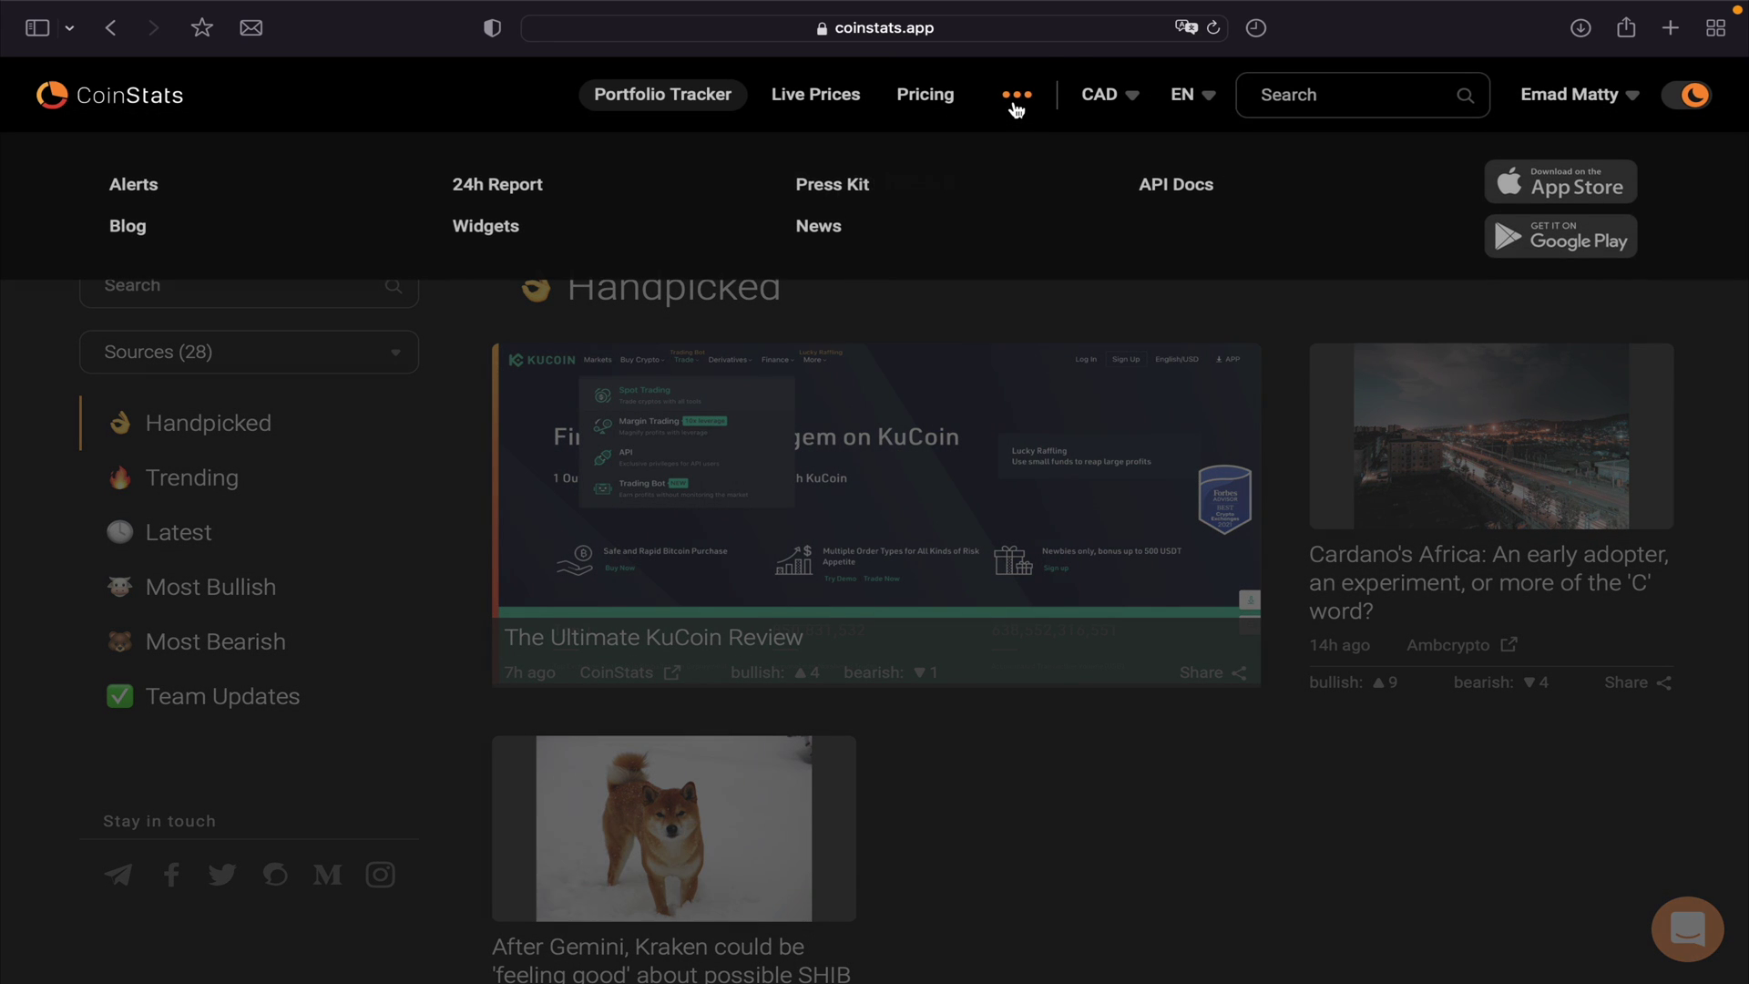
pyautogui.click(525, 184)
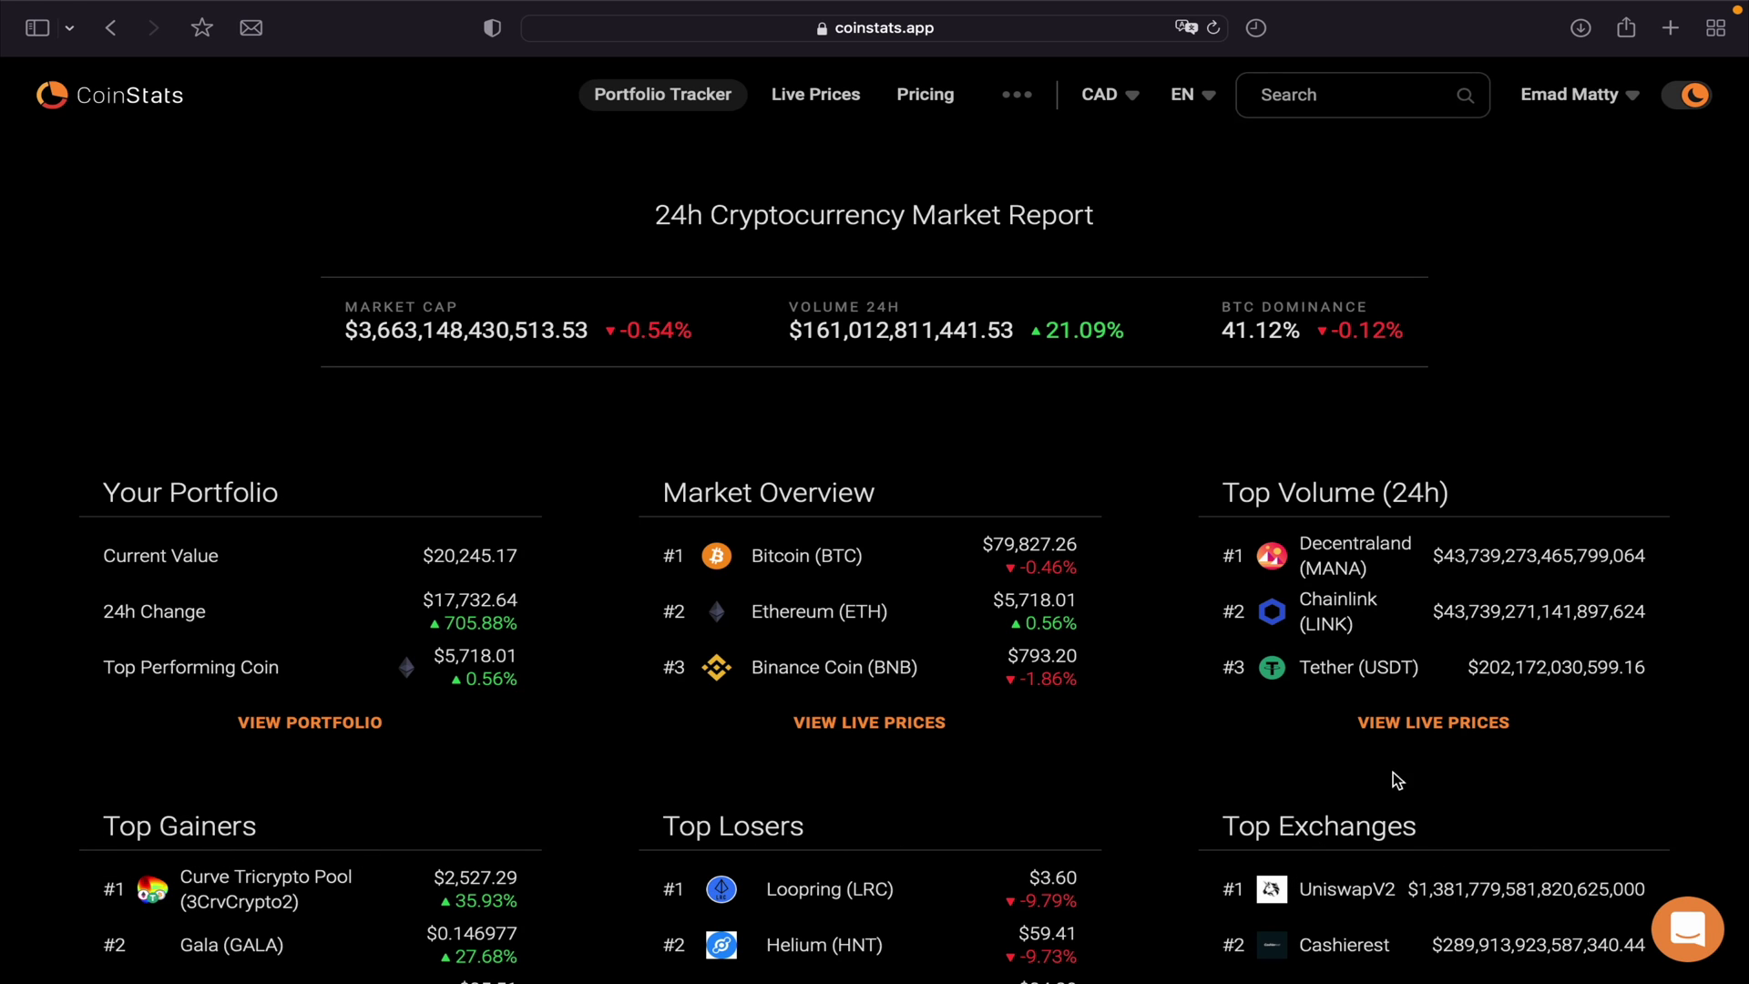
pyautogui.hscroll(-5, 1394, 779)
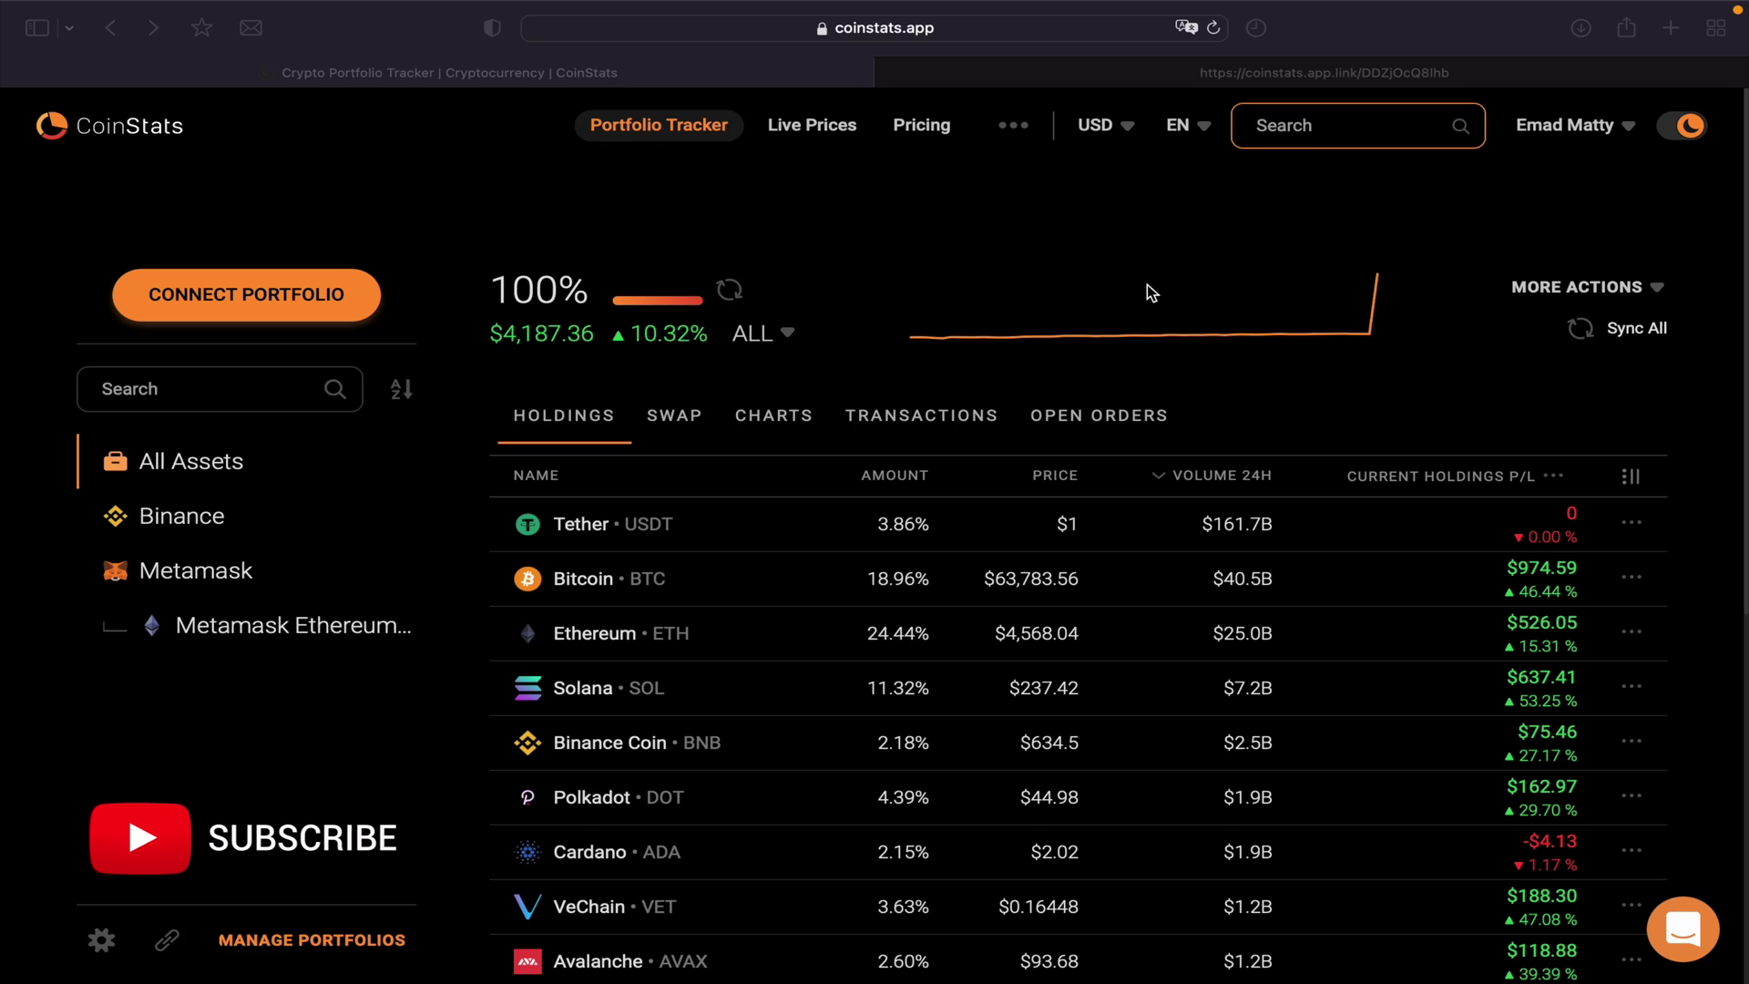
# Search for 'btc' and open the Bitcoin coin page.
pyautogui.click(1338, 124)
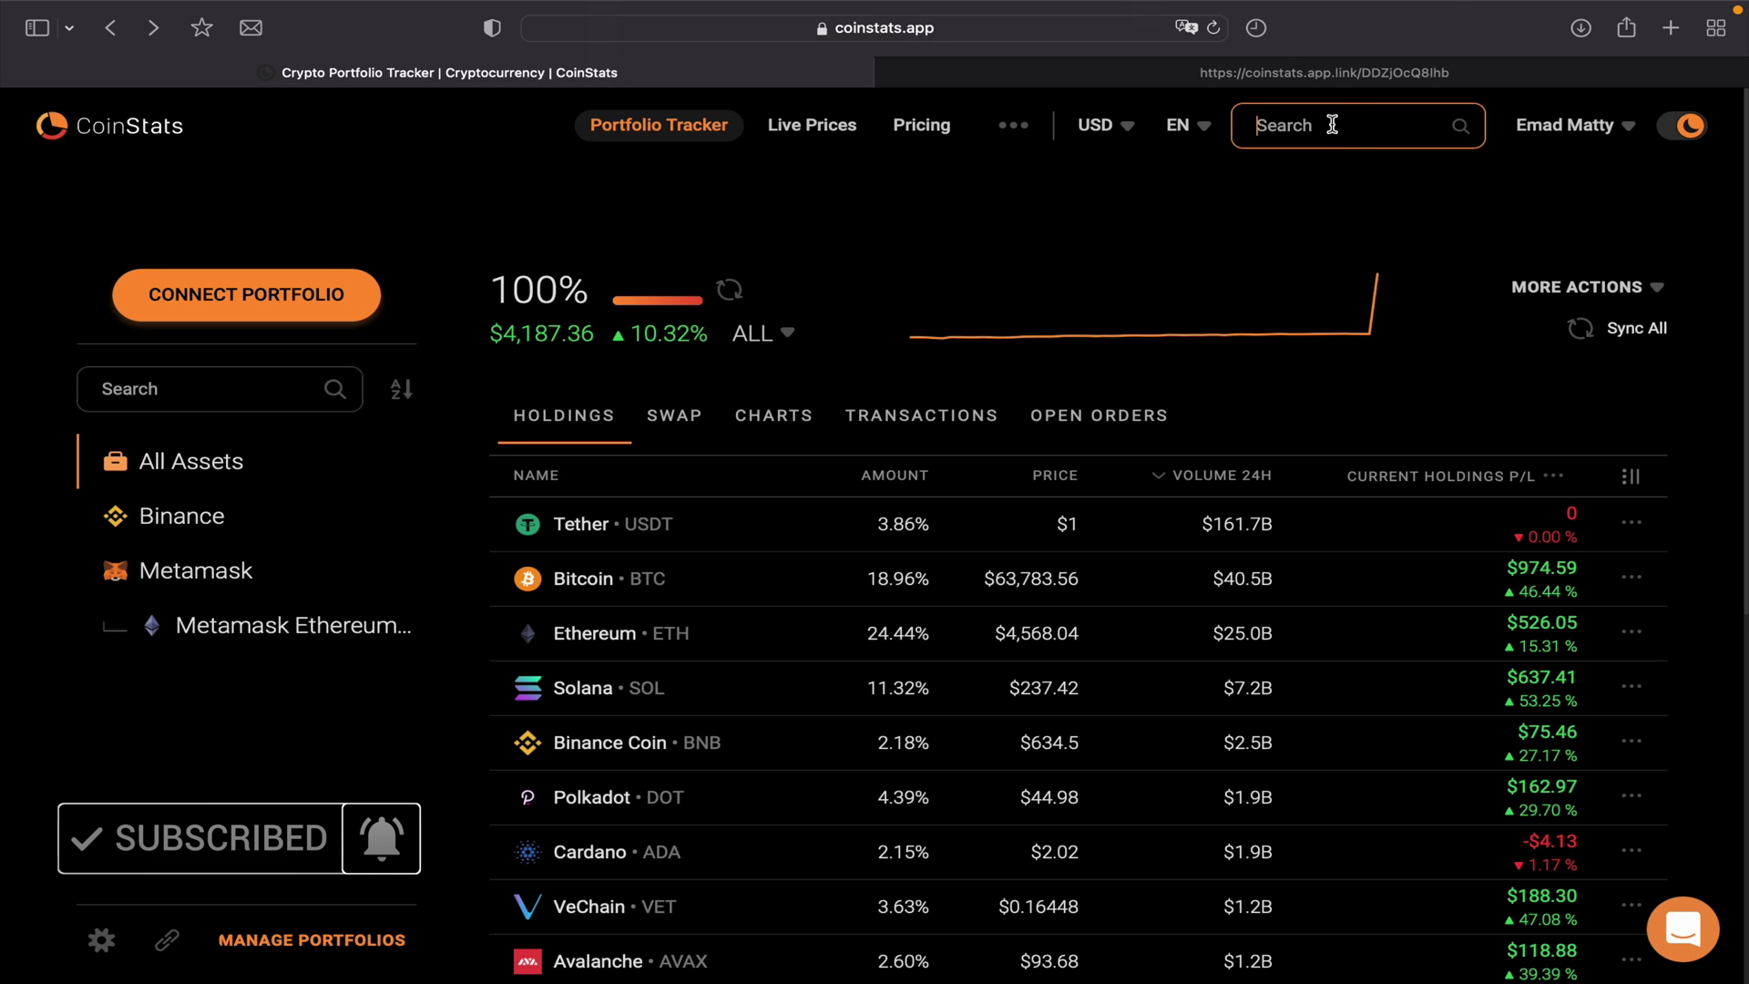
pyautogui.write('btc')
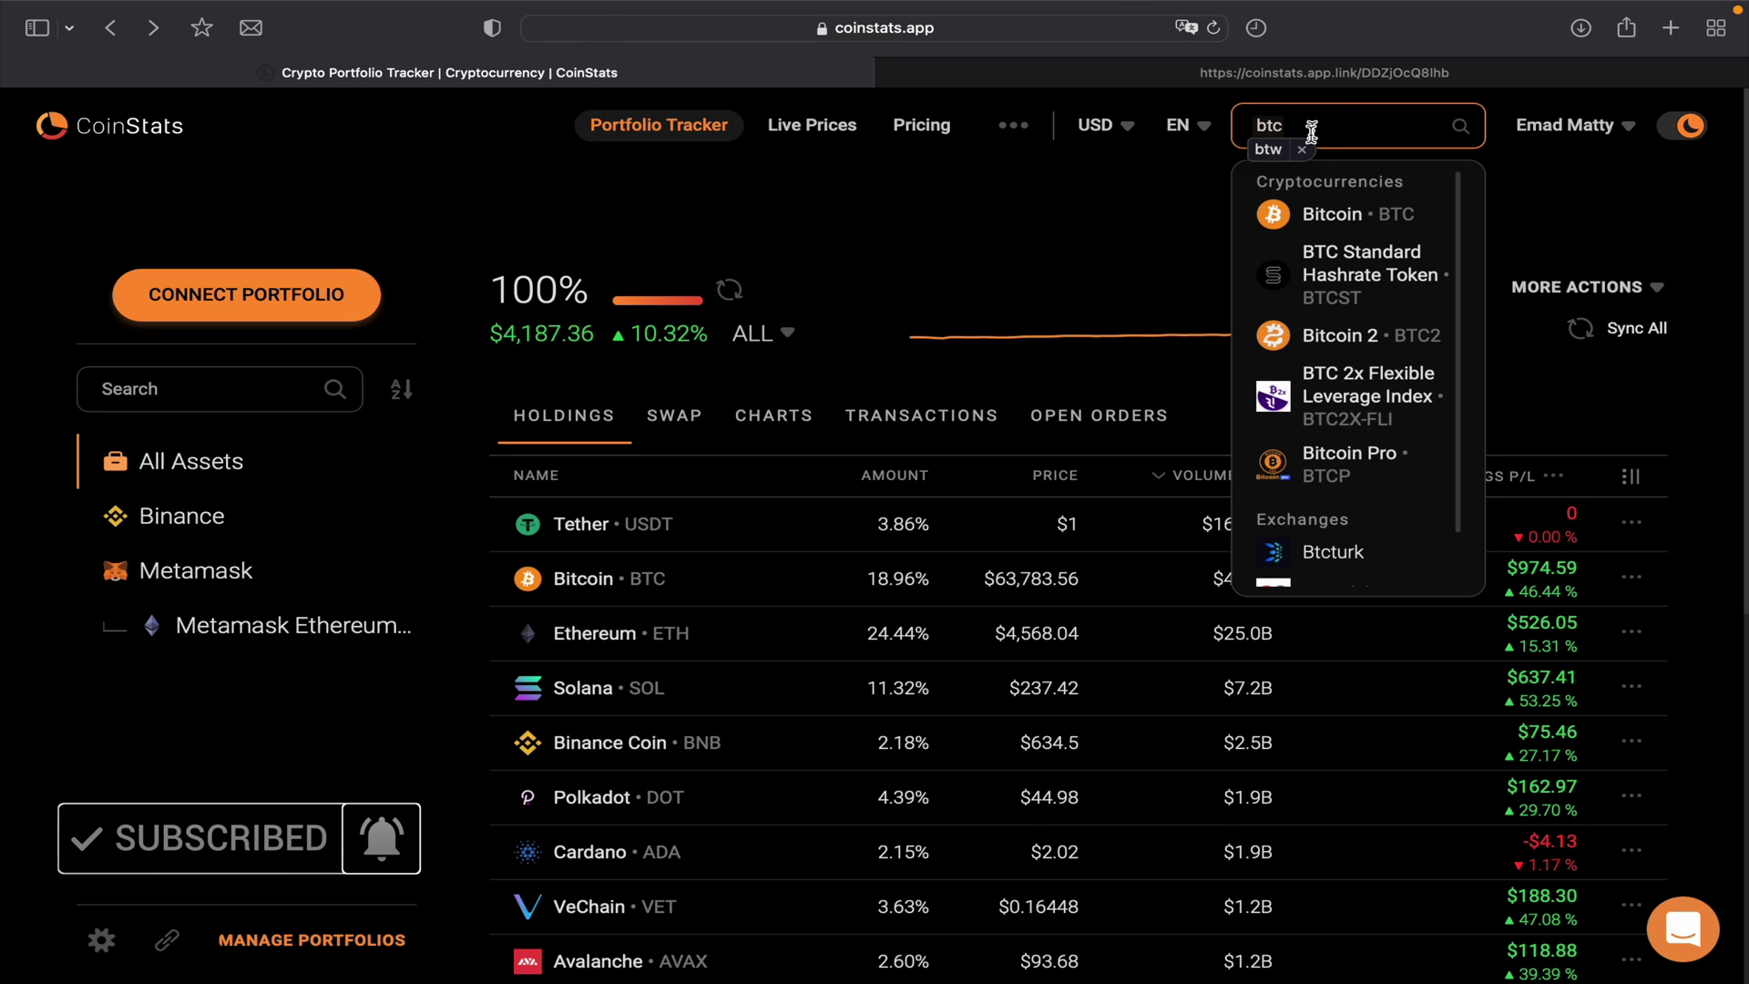
pyautogui.click(1347, 225)
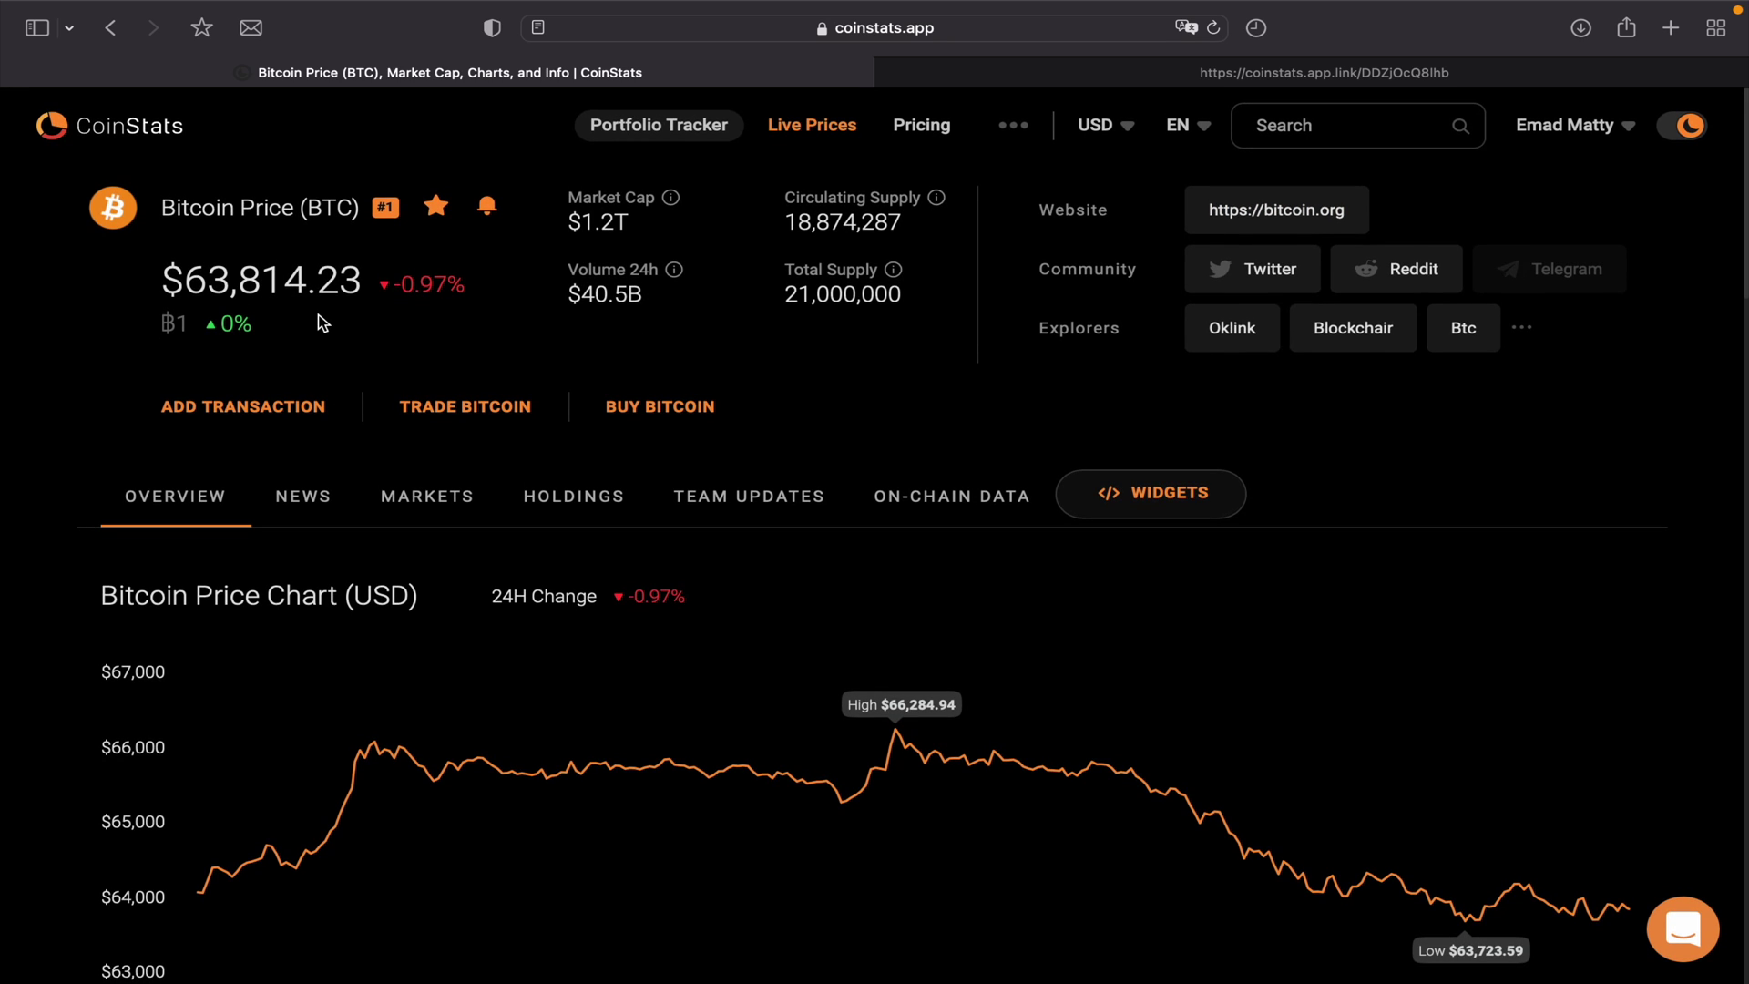
pyautogui.moveTo(683, 218)
# Expand Bitcoin's full description with Read More and scroll through it.
pyautogui.scroll(-6, 512, 499)
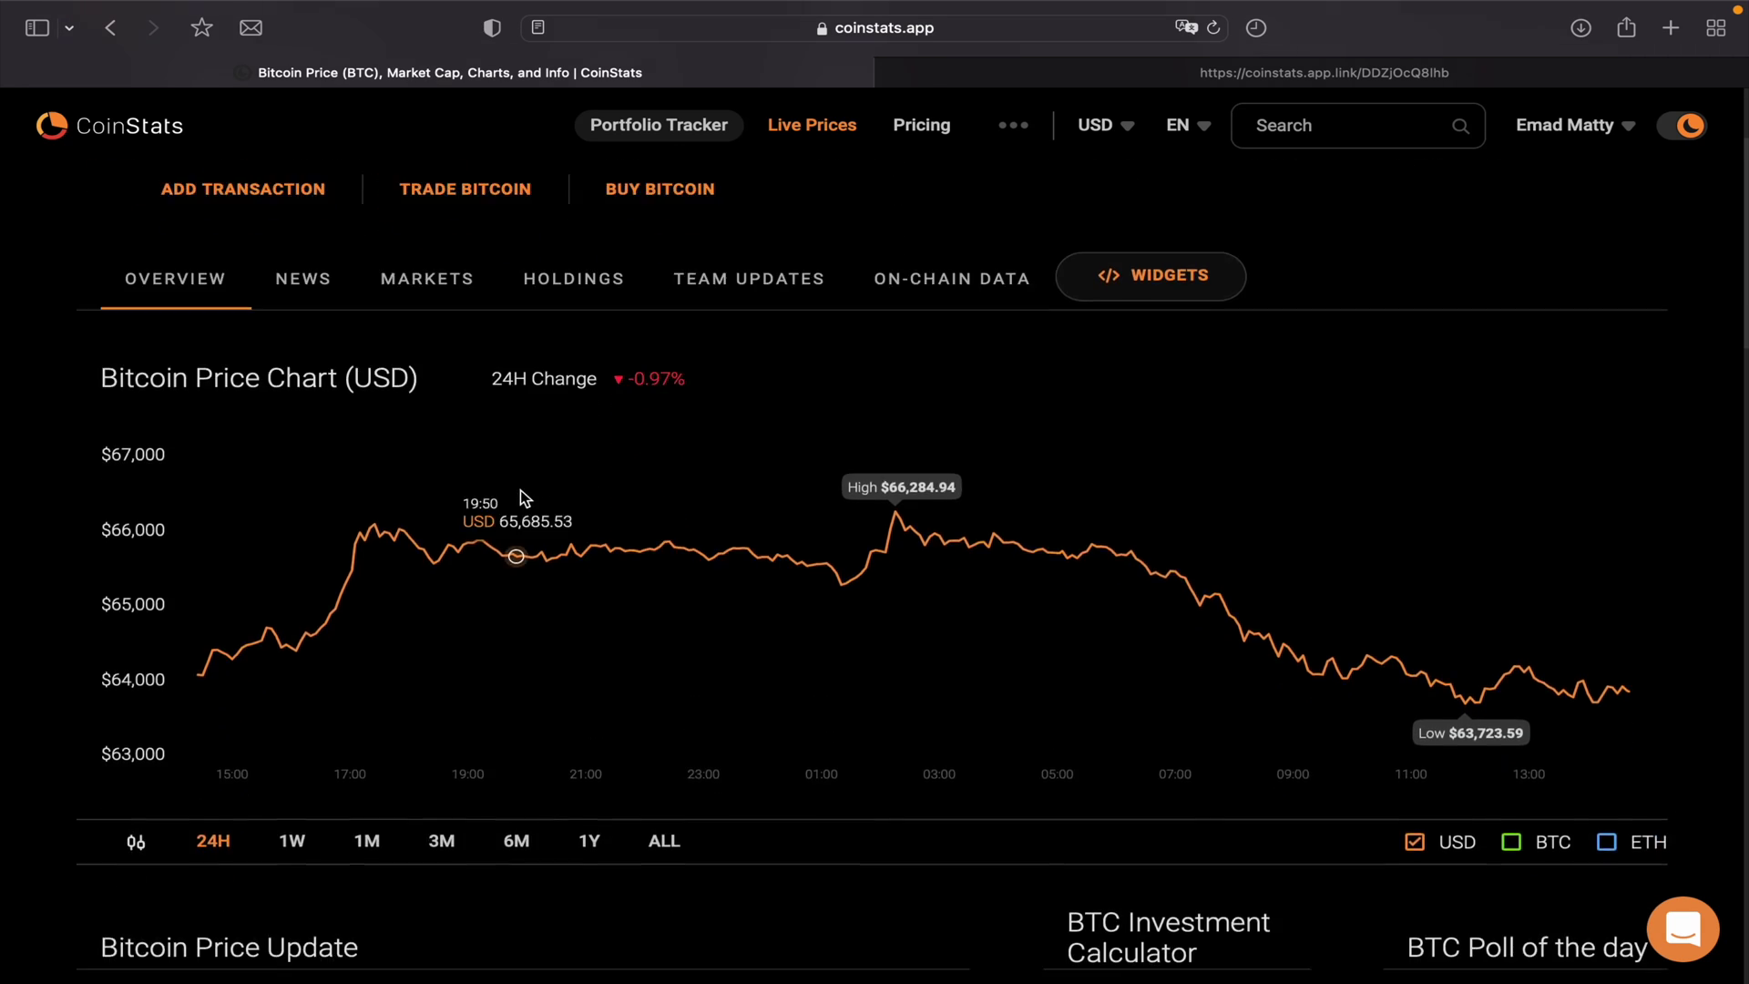
pyautogui.scroll(-8, 456, 398)
pyautogui.click(117, 648)
pyautogui.scroll(-5, 728, 510)
pyautogui.scroll(-13, 768, 473)
pyautogui.scroll(-14, 768, 472)
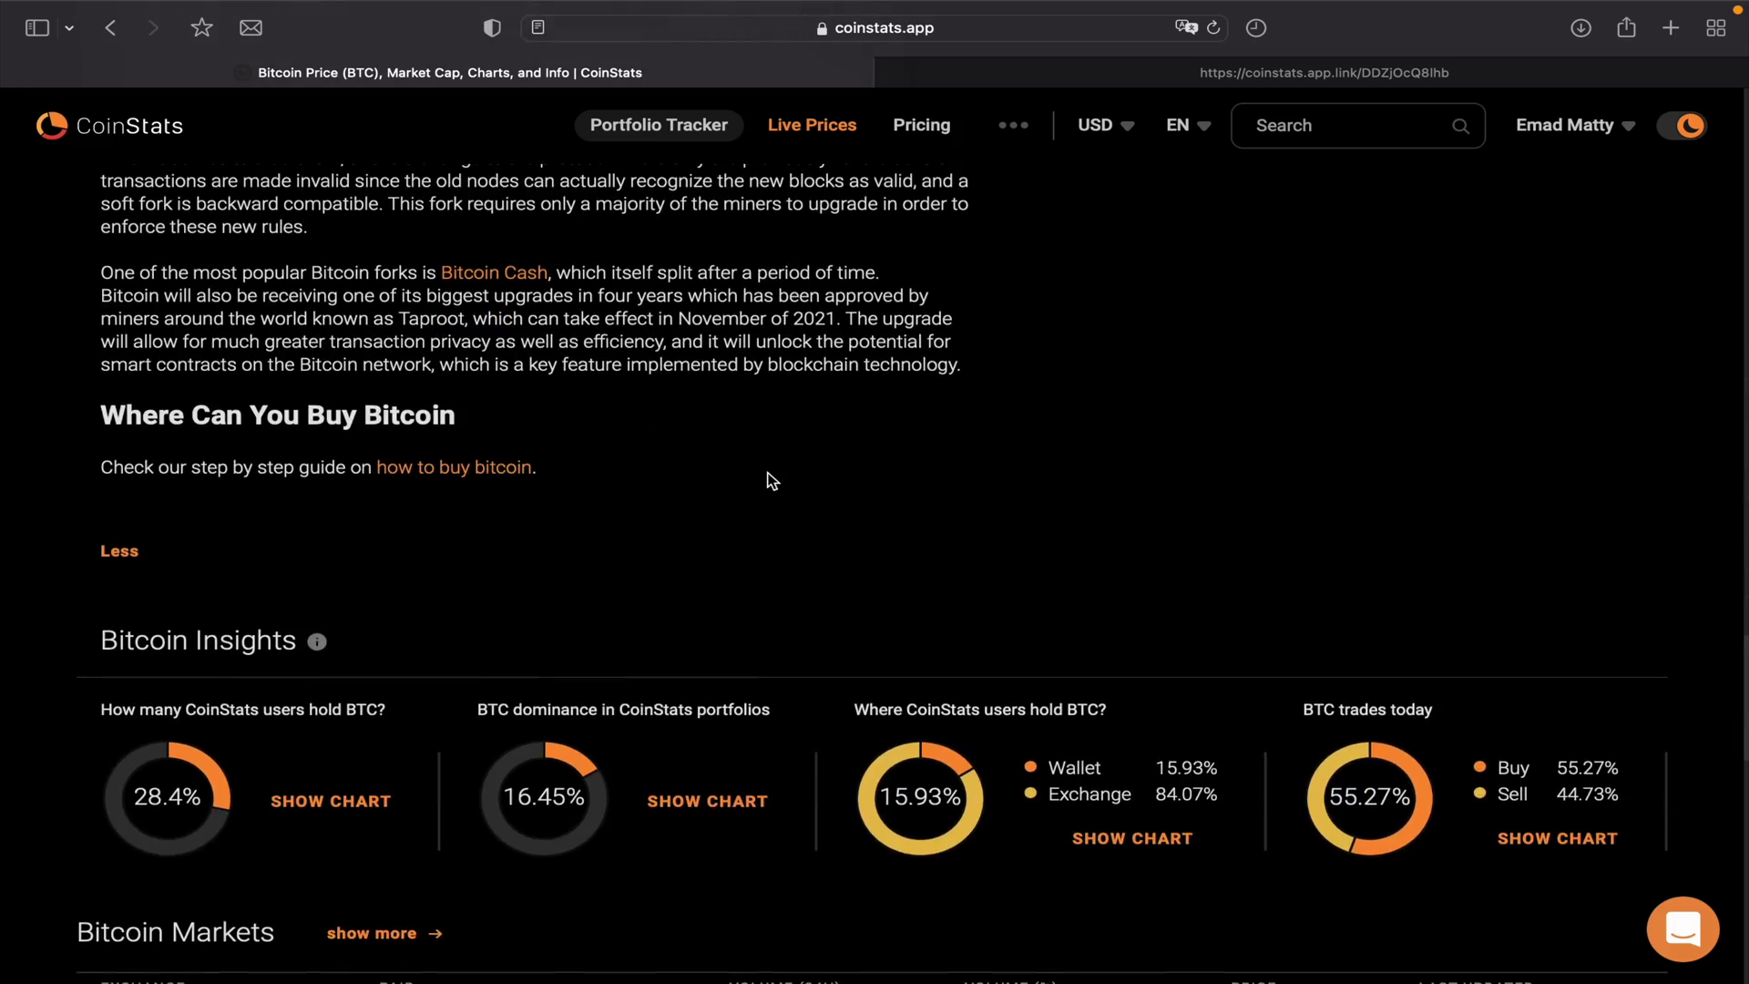
pyautogui.scroll(-3, 772, 481)
pyautogui.scroll(20, 768, 472)
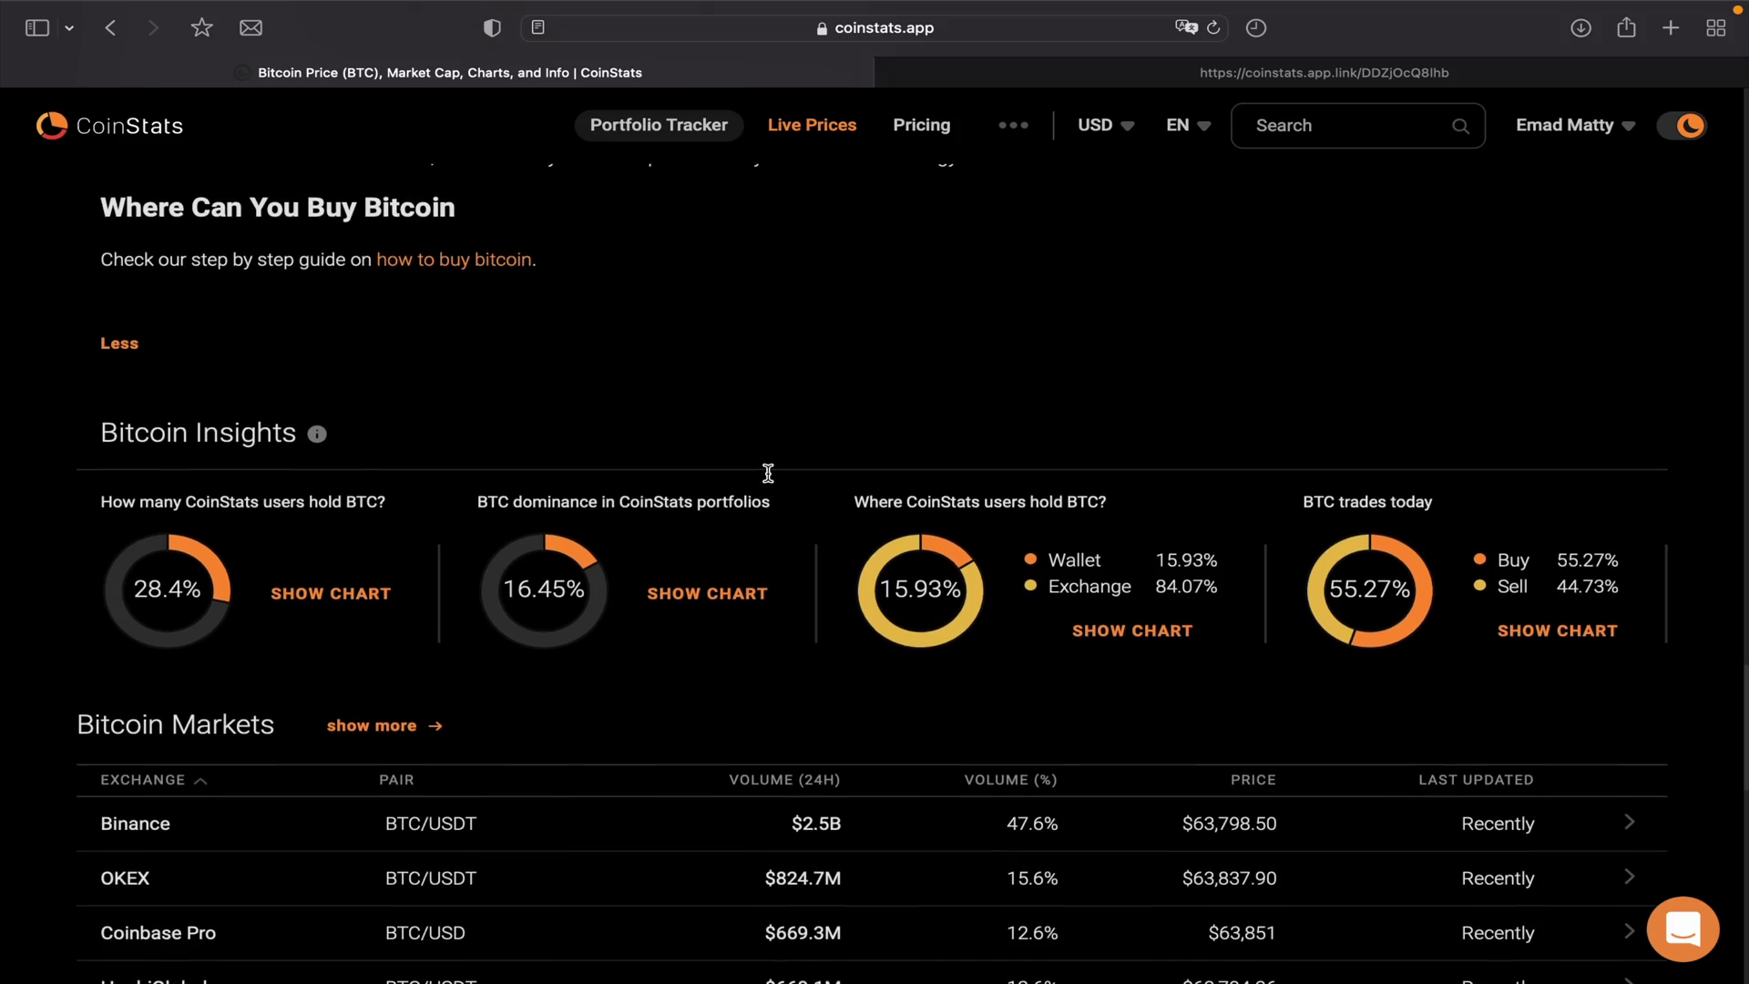
pyautogui.scroll(4, 773, 481)
# Browse Bitcoin's News, Markets, Holdings and On-Chain Data tabs, scrolling through the on-chain signals.
pyautogui.click(292, 497)
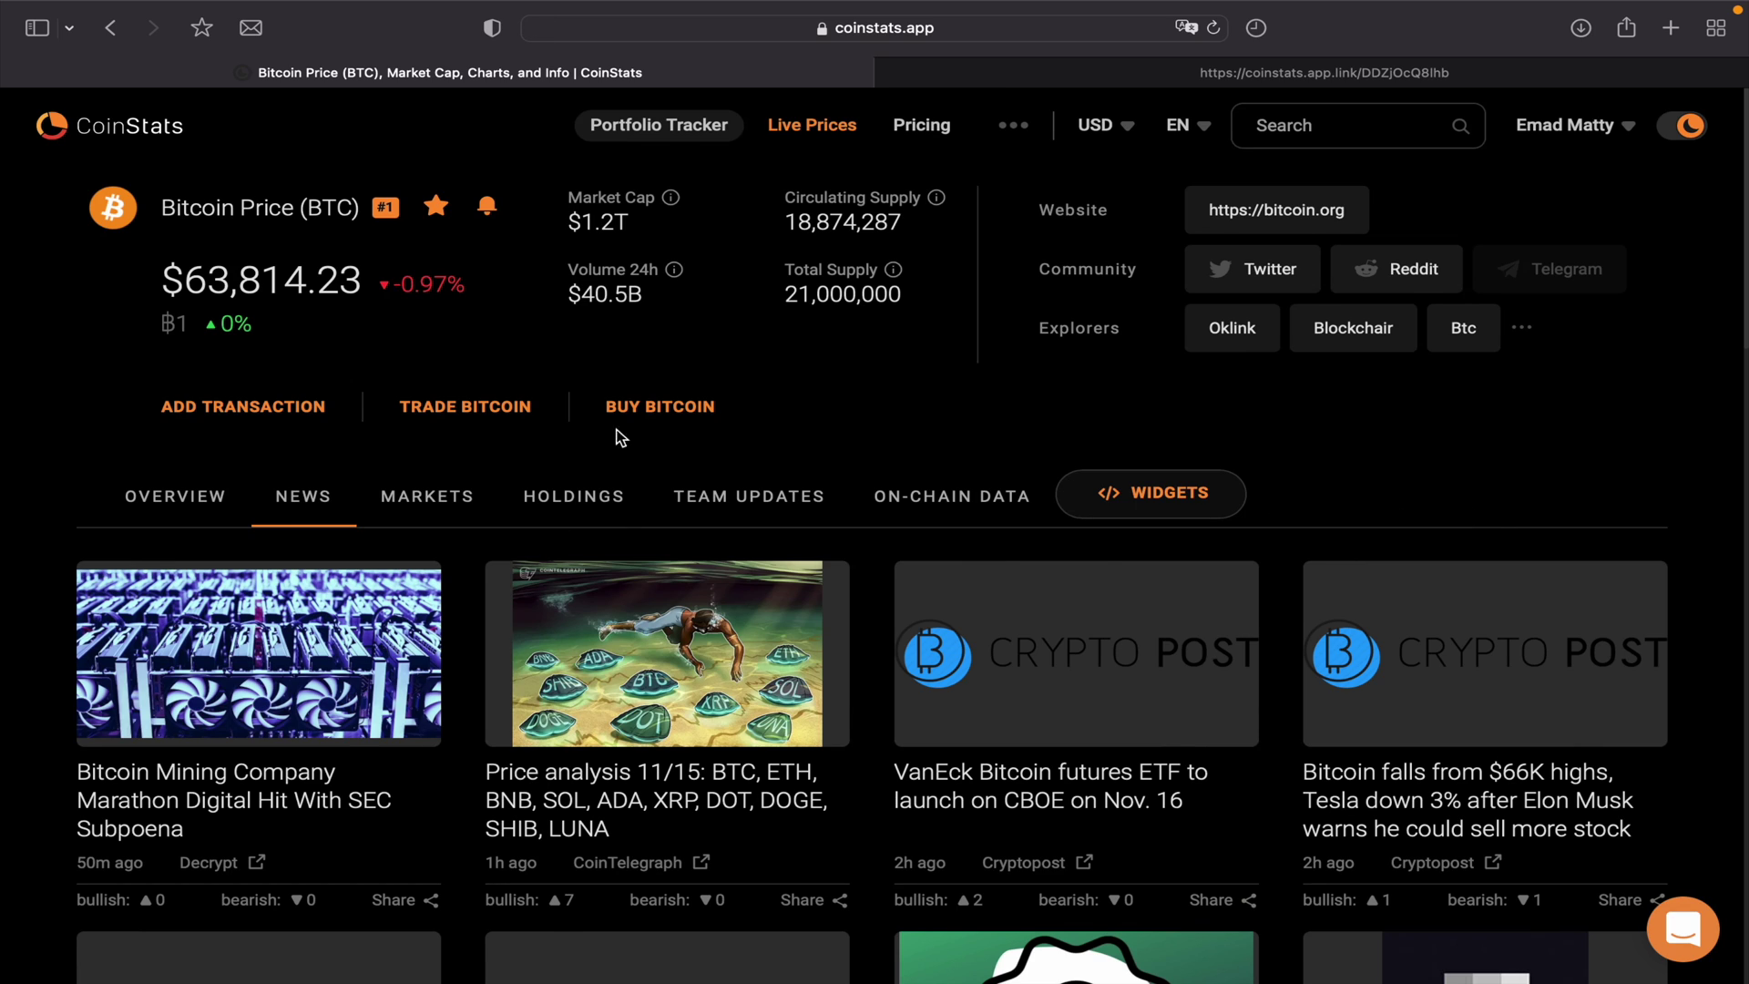
pyautogui.click(428, 496)
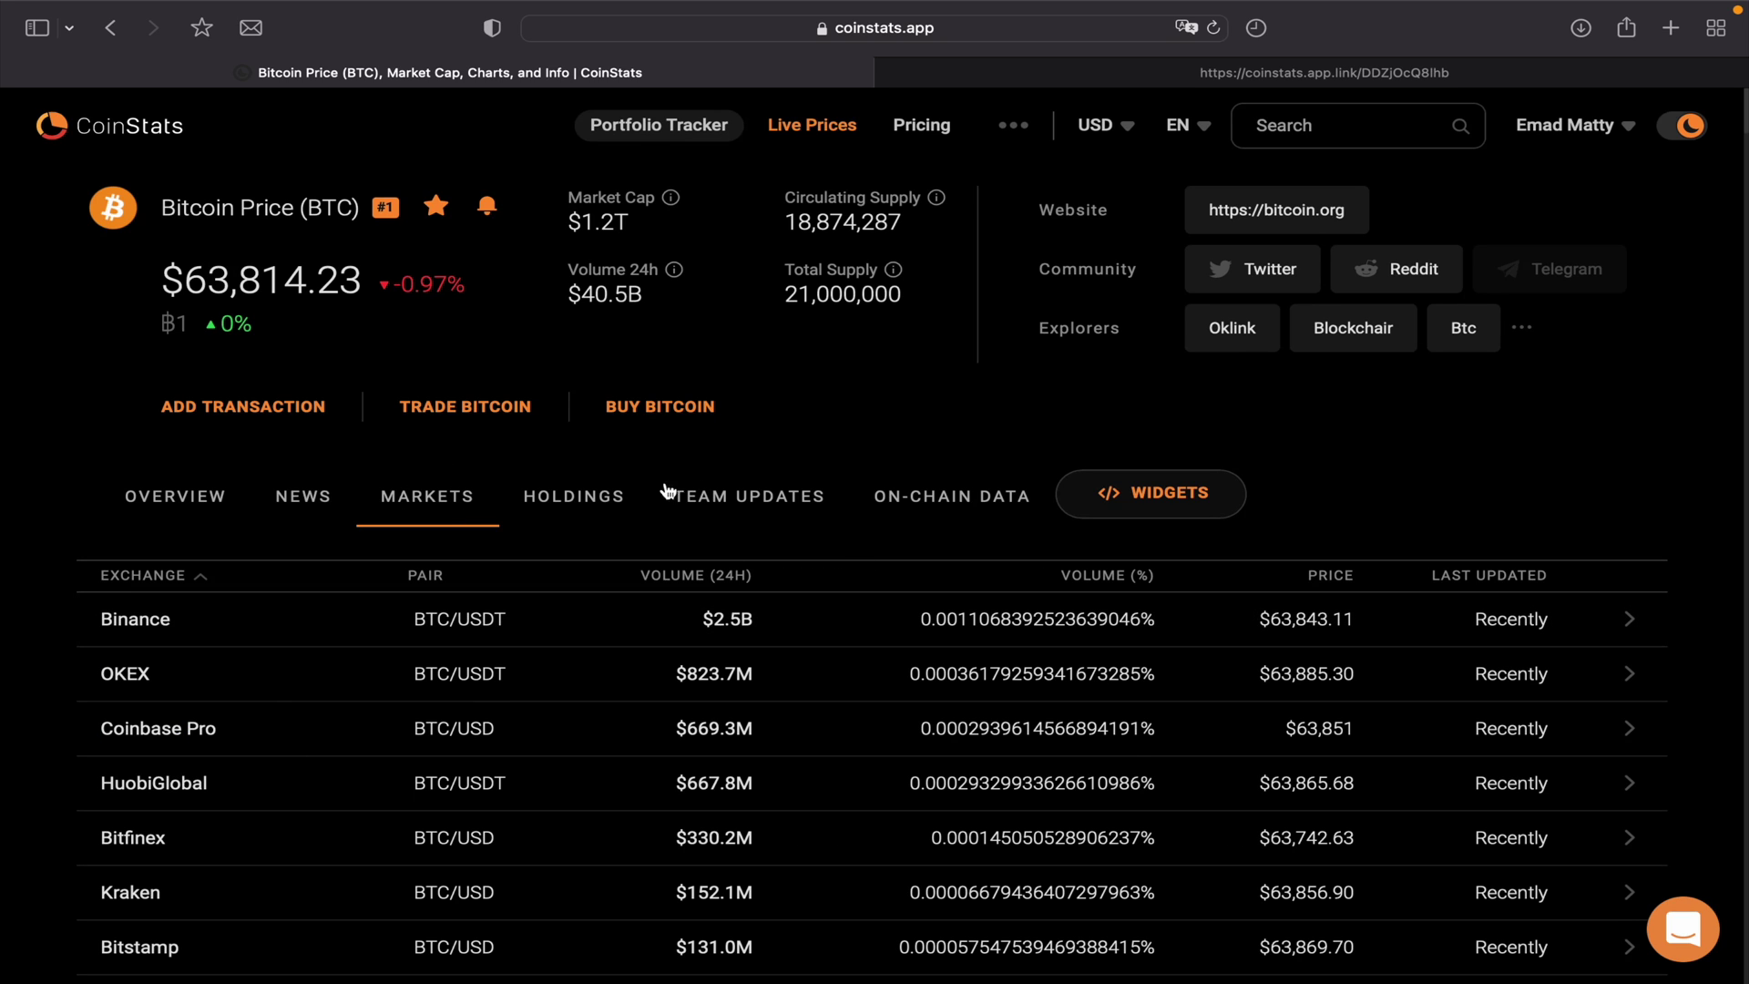
pyautogui.click(585, 499)
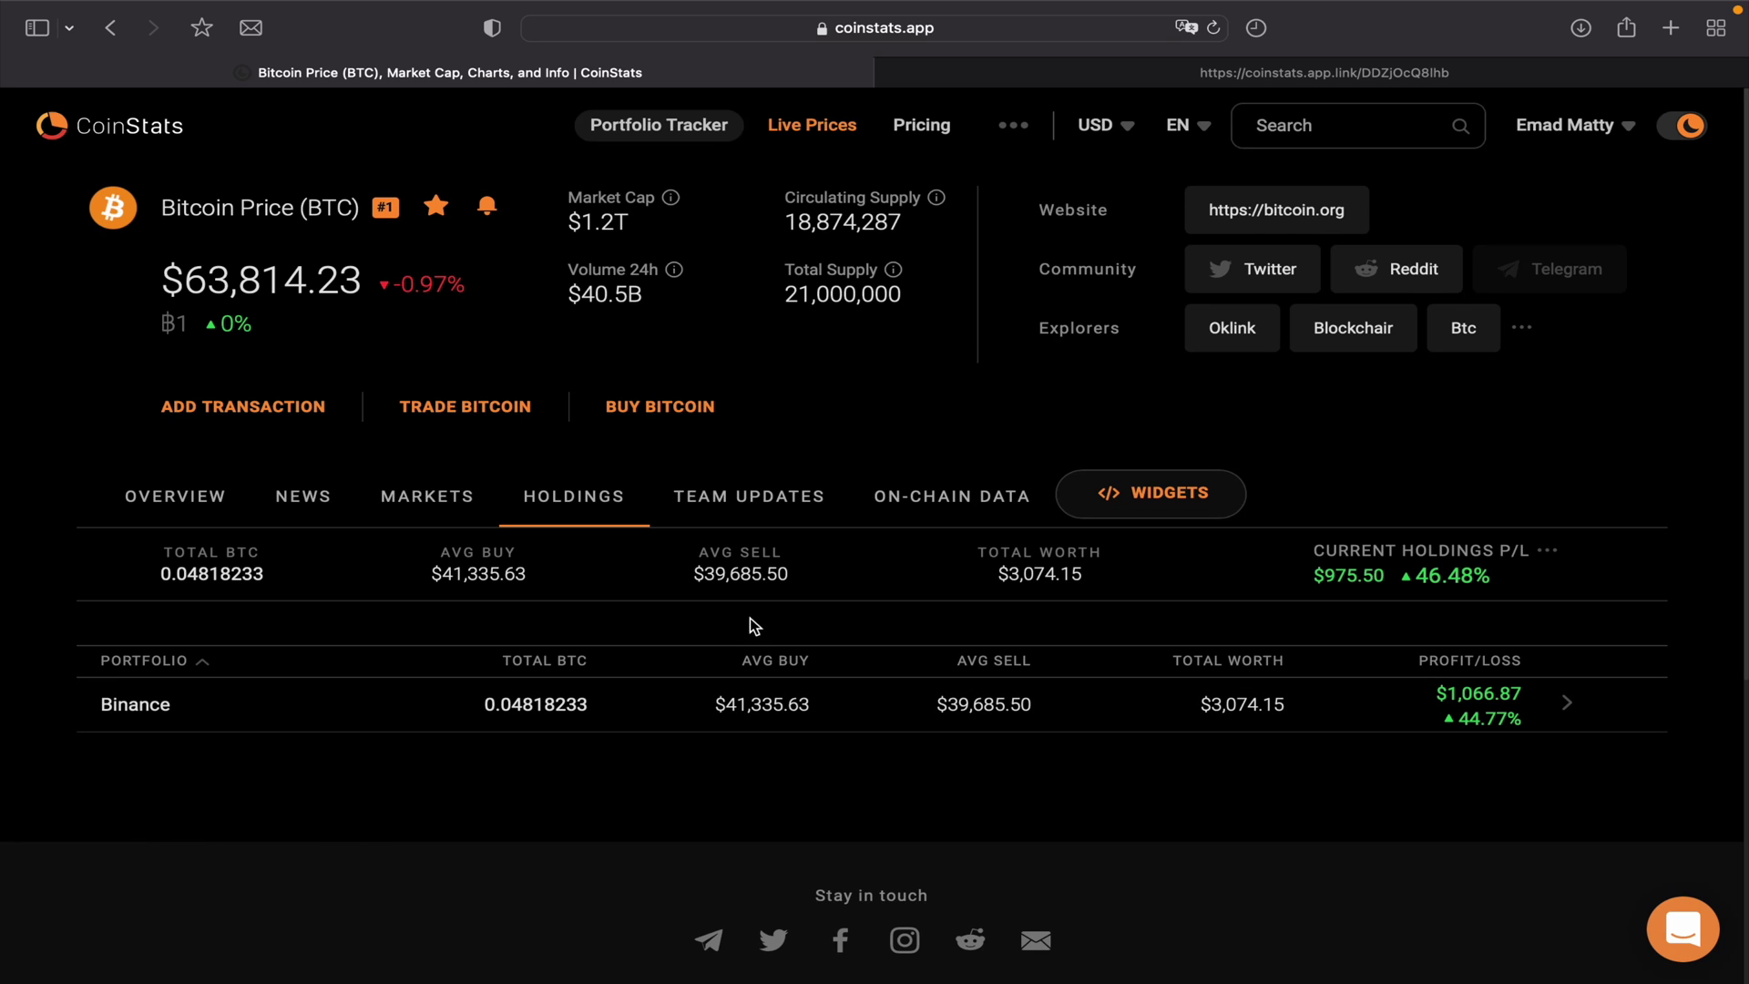
pyautogui.click(947, 497)
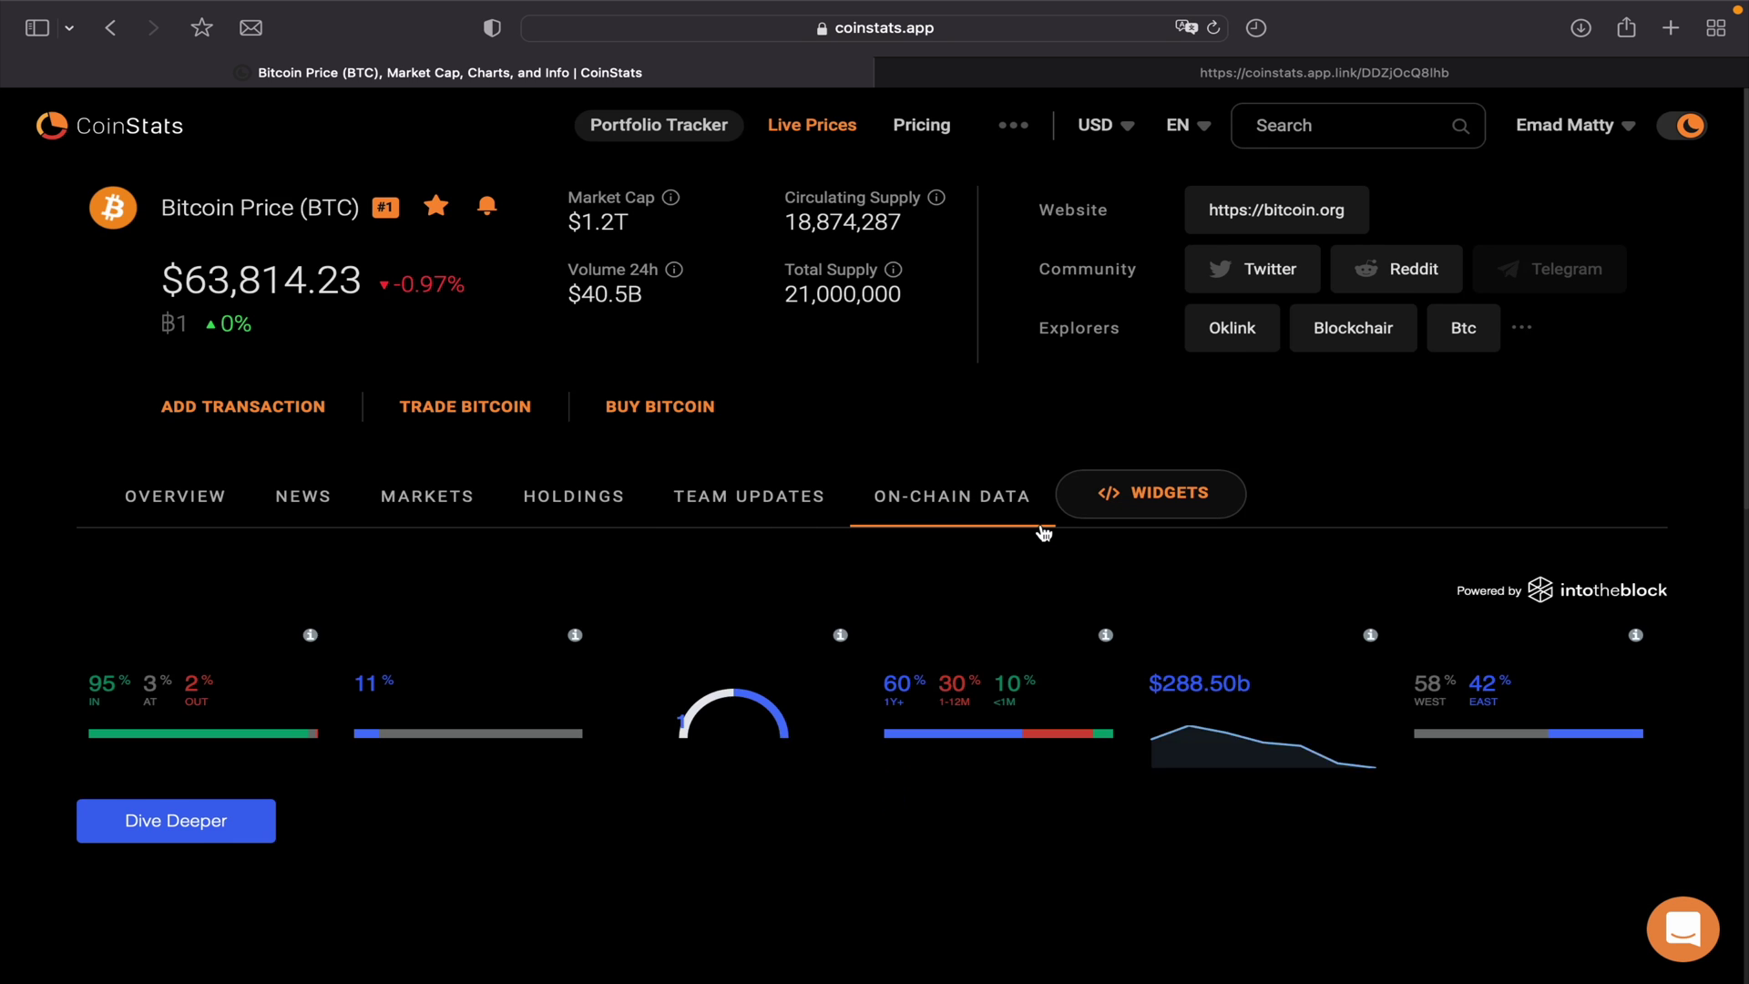
pyautogui.scroll(-7, 828, 520)
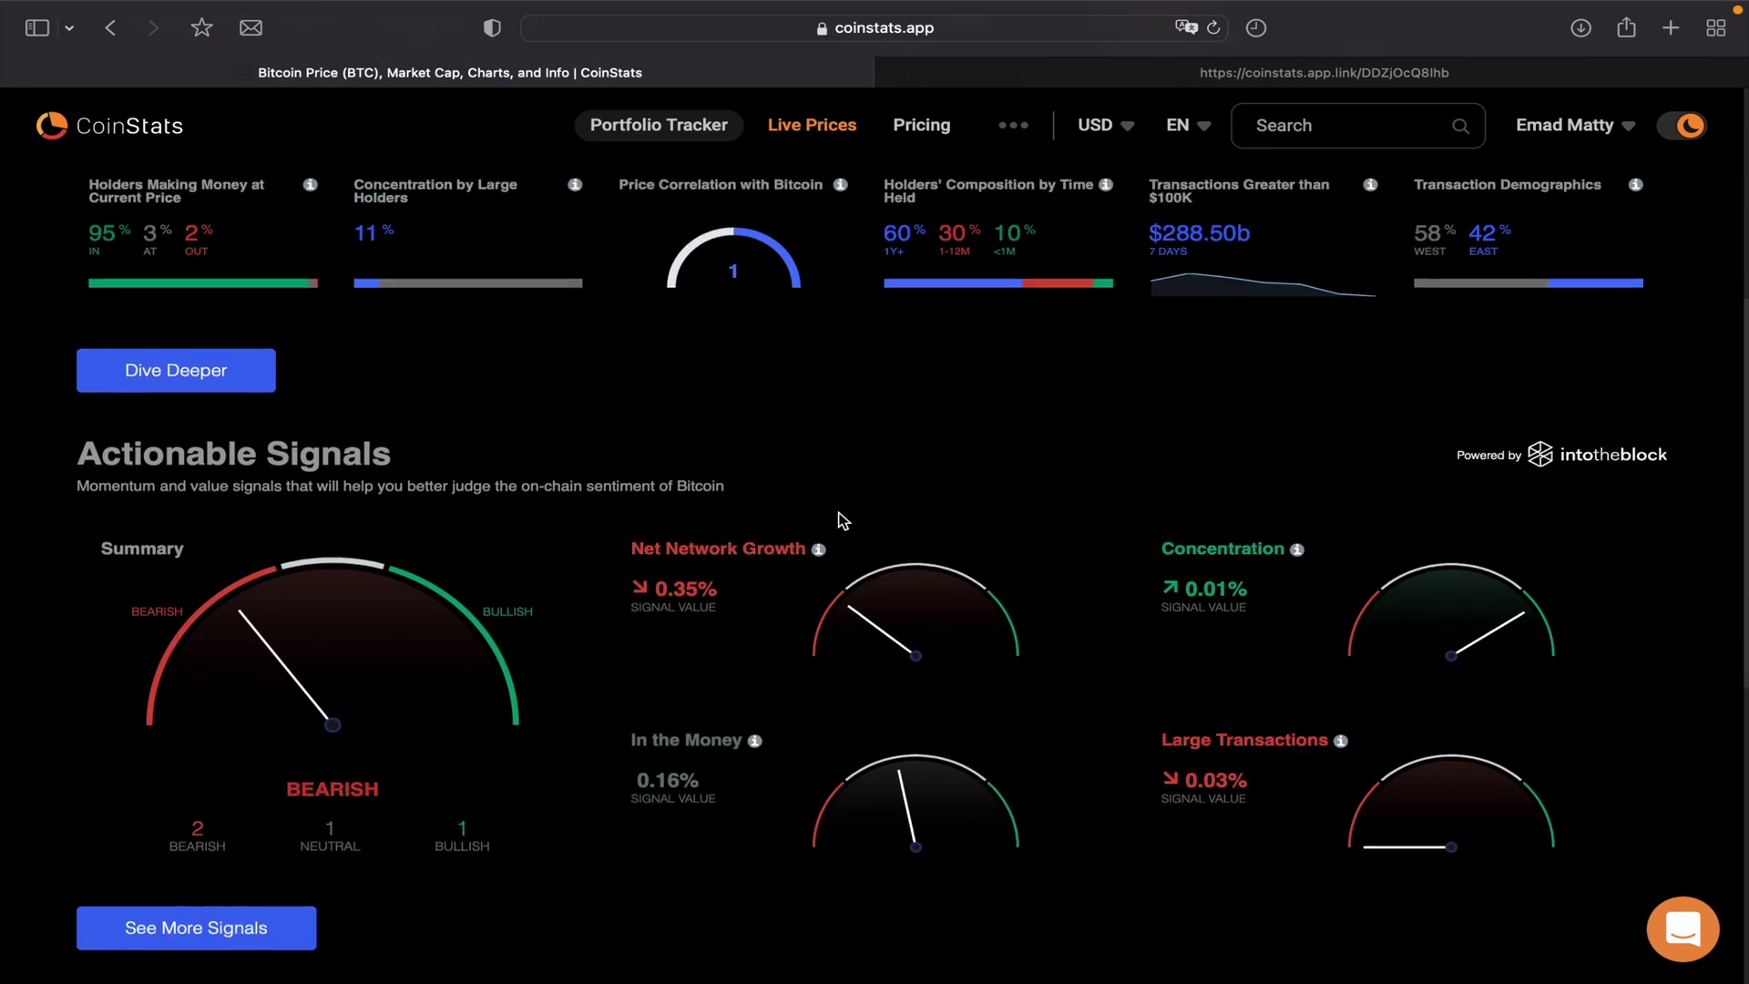
pyautogui.scroll(7, 842, 520)
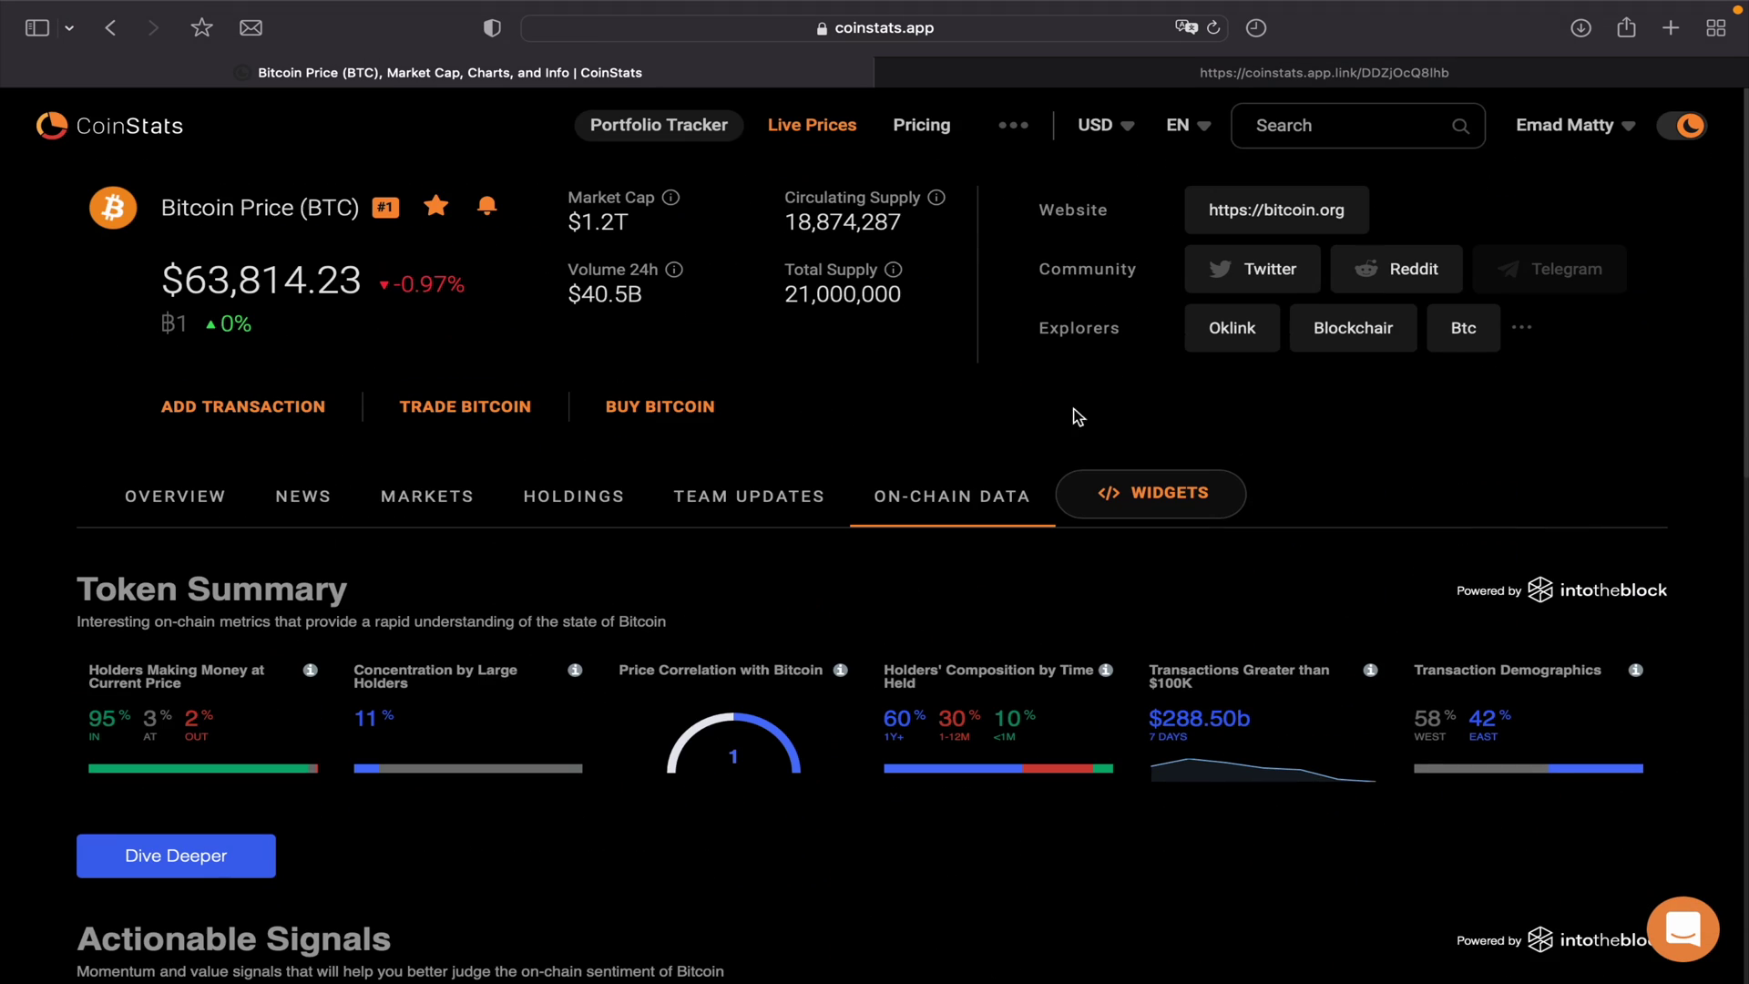
# Start a Bitcoin transaction, hit the 'Input coin amount' error on save, and cancel it.
pyautogui.click(289, 411)
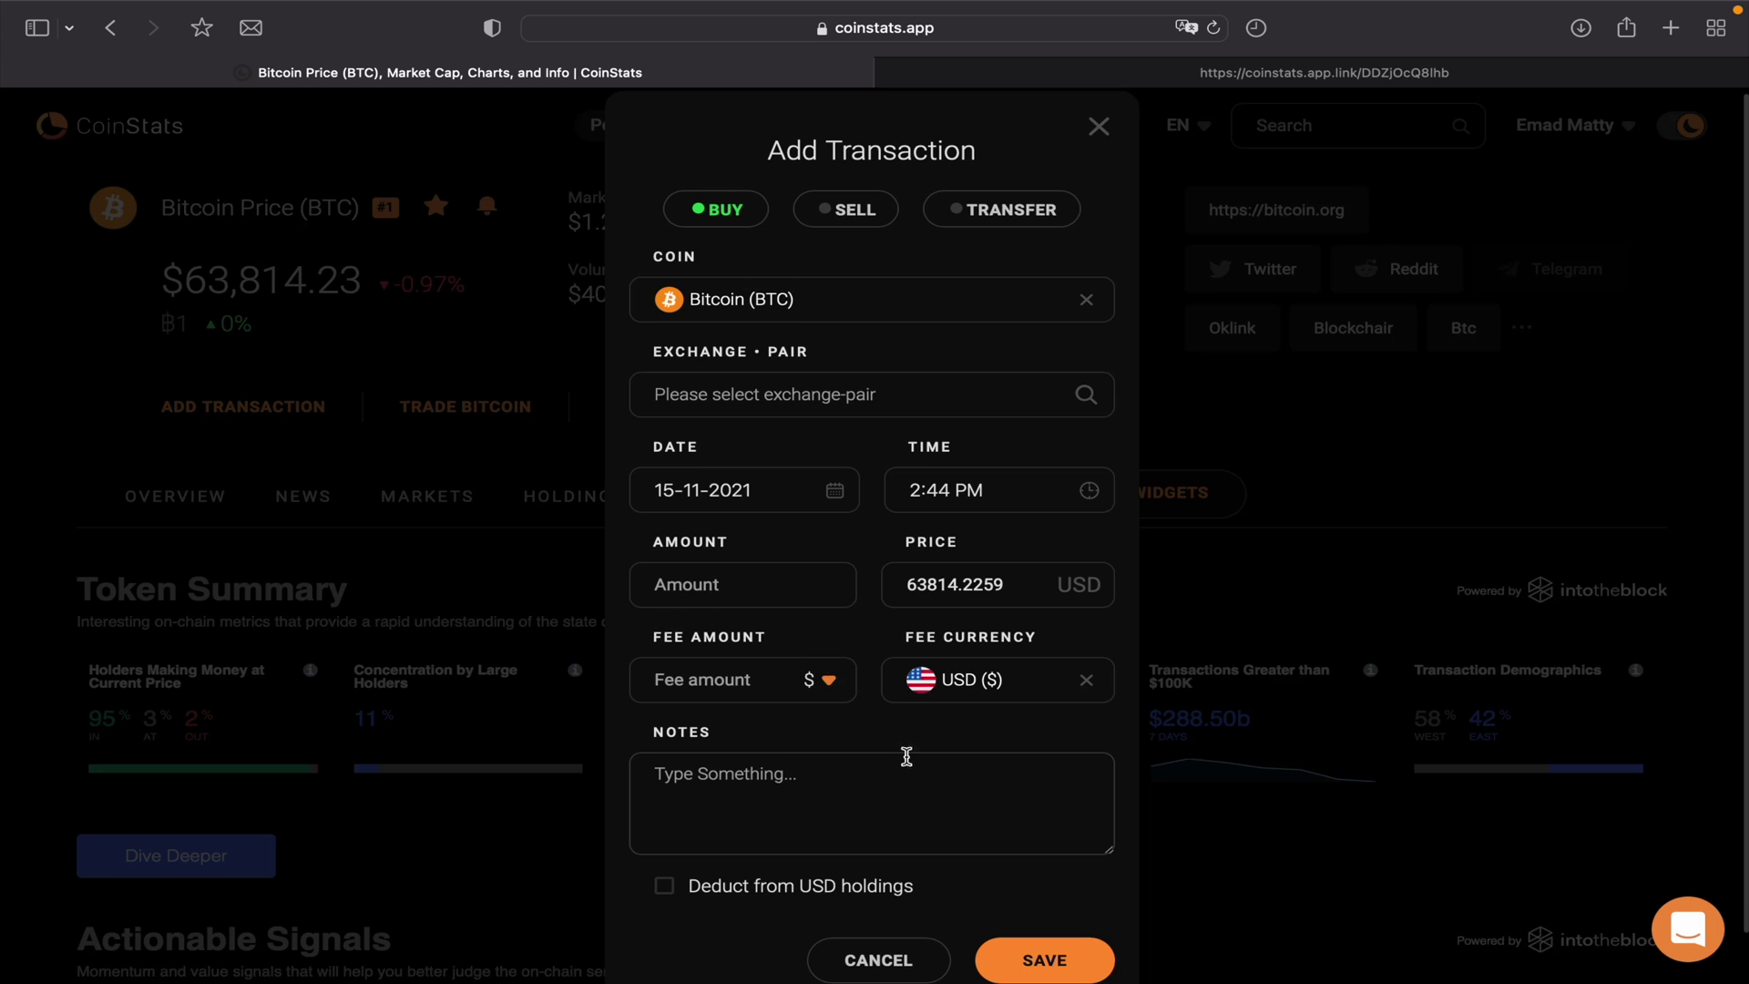
pyautogui.click(1092, 968)
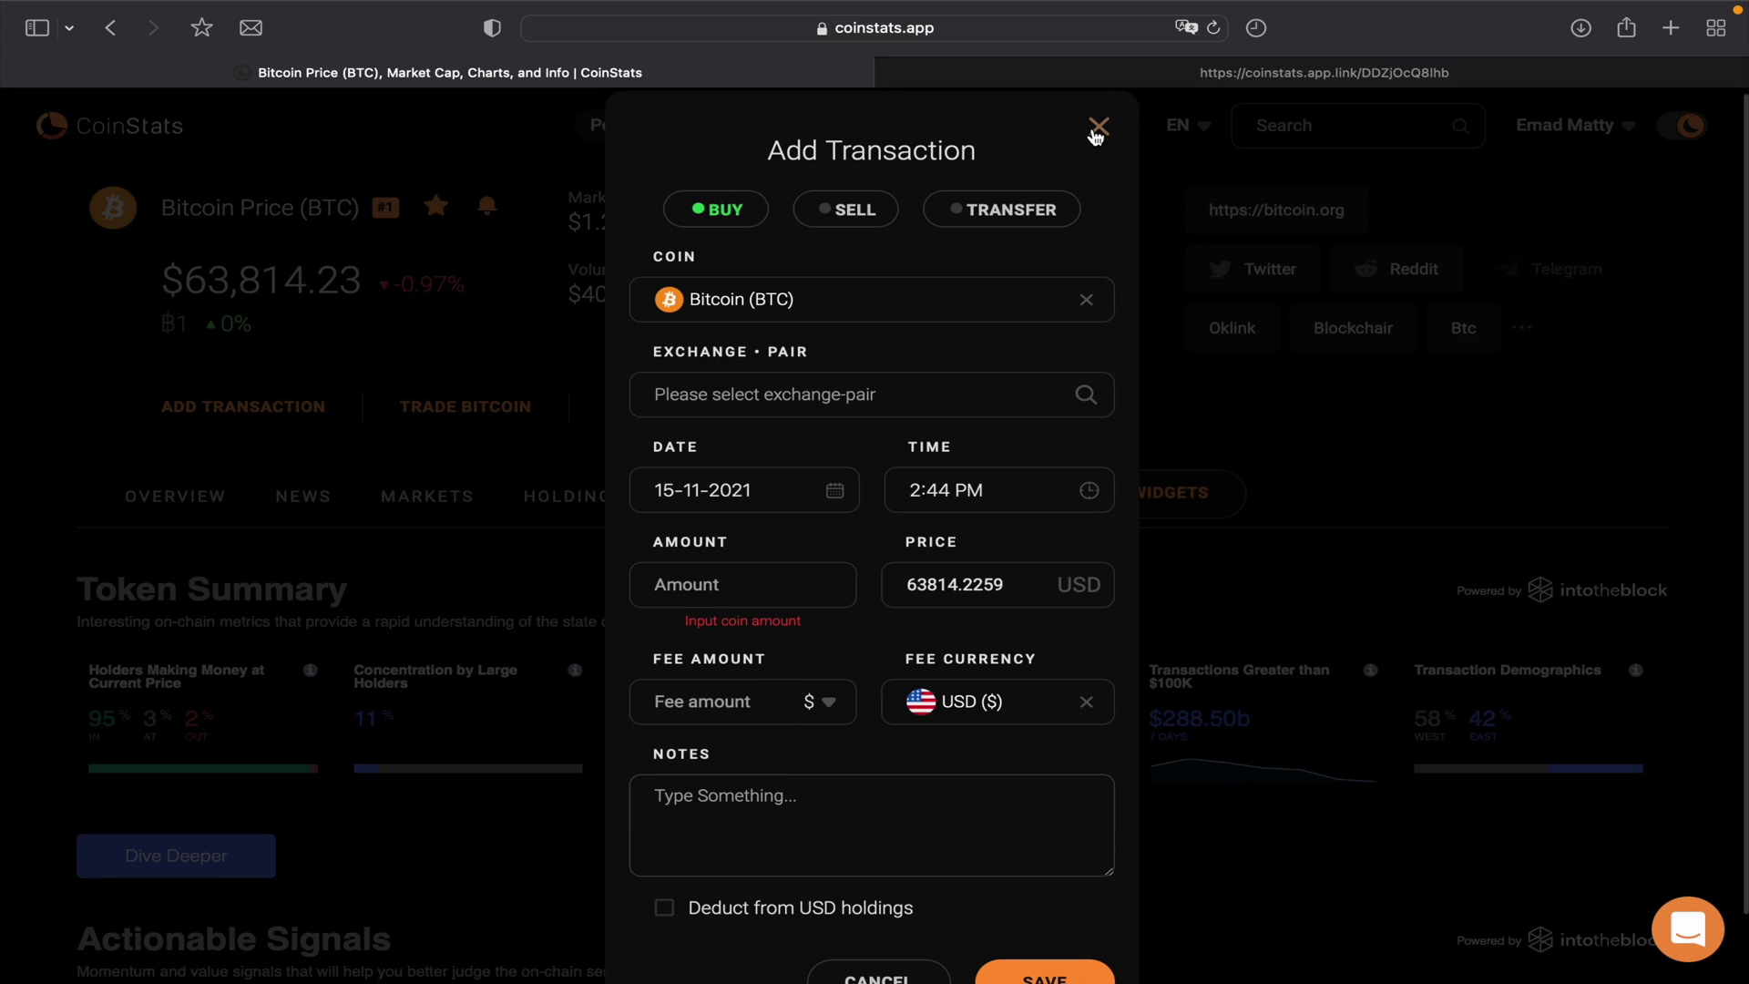
pyautogui.click(879, 977)
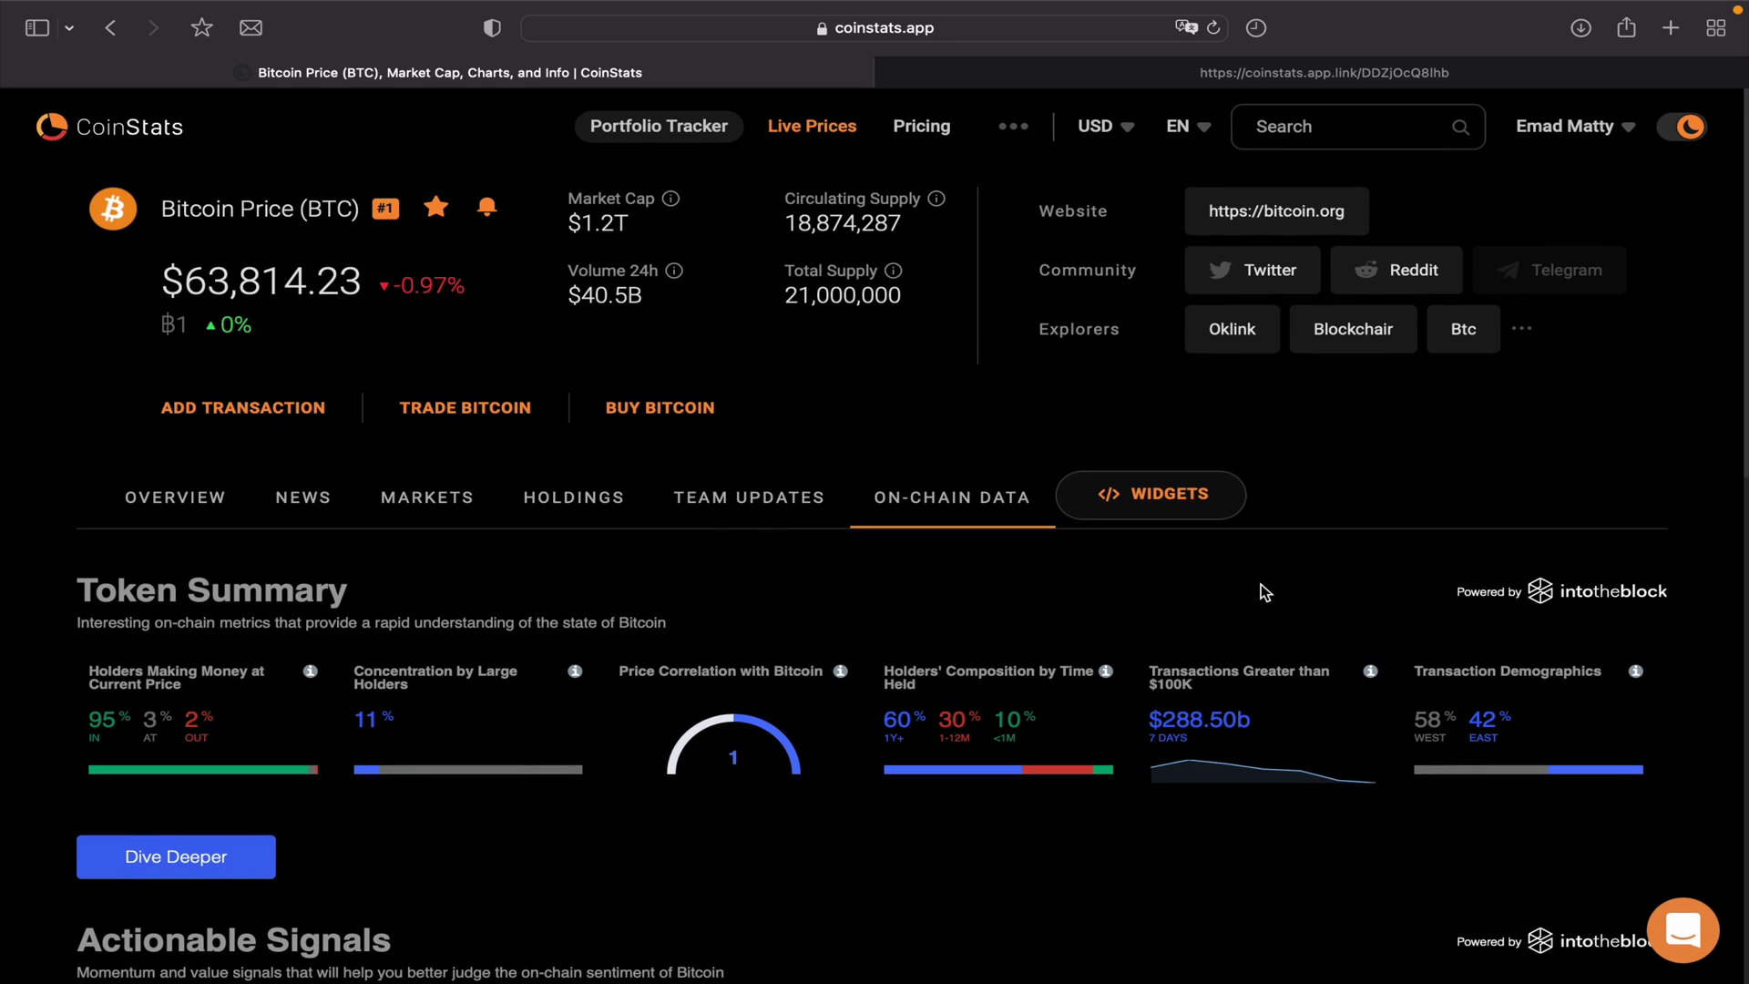